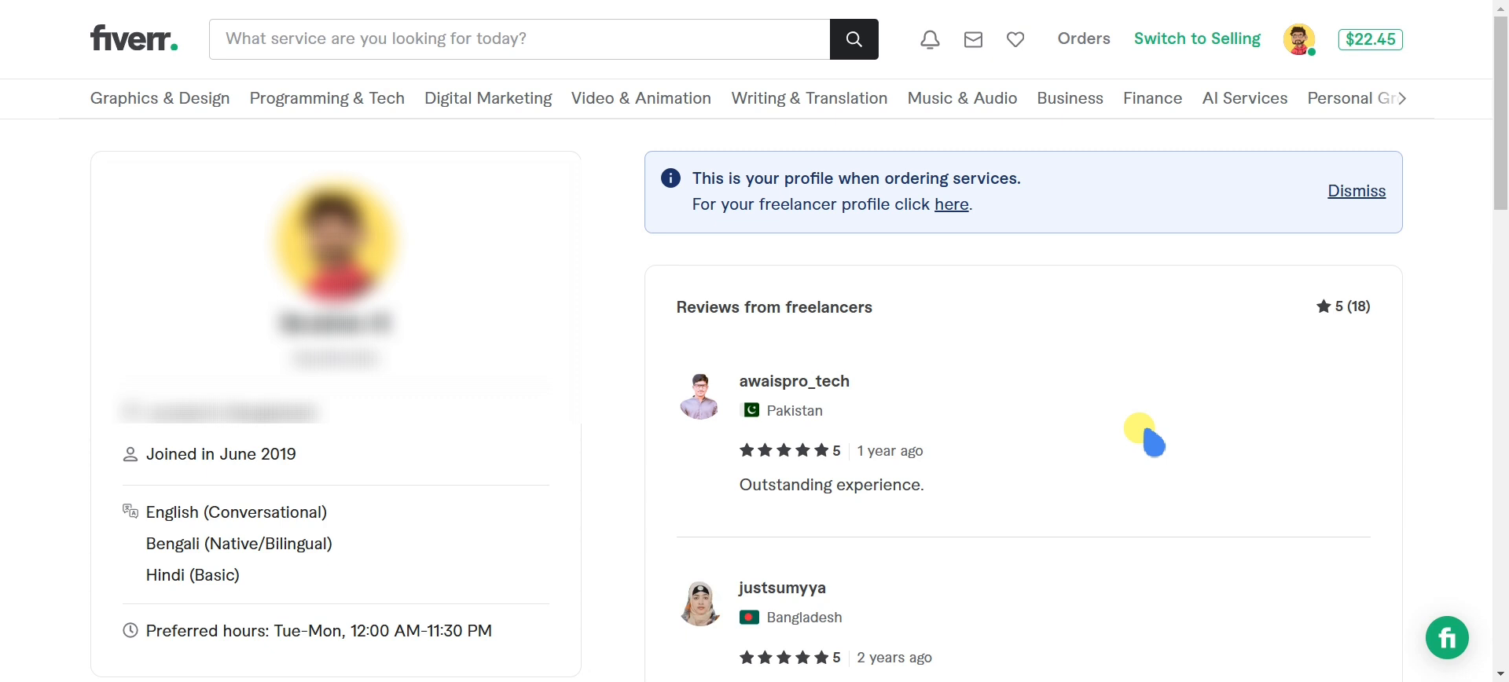
Open the freelancer profile from the notice on the buyer profile page
click(1303, 55)
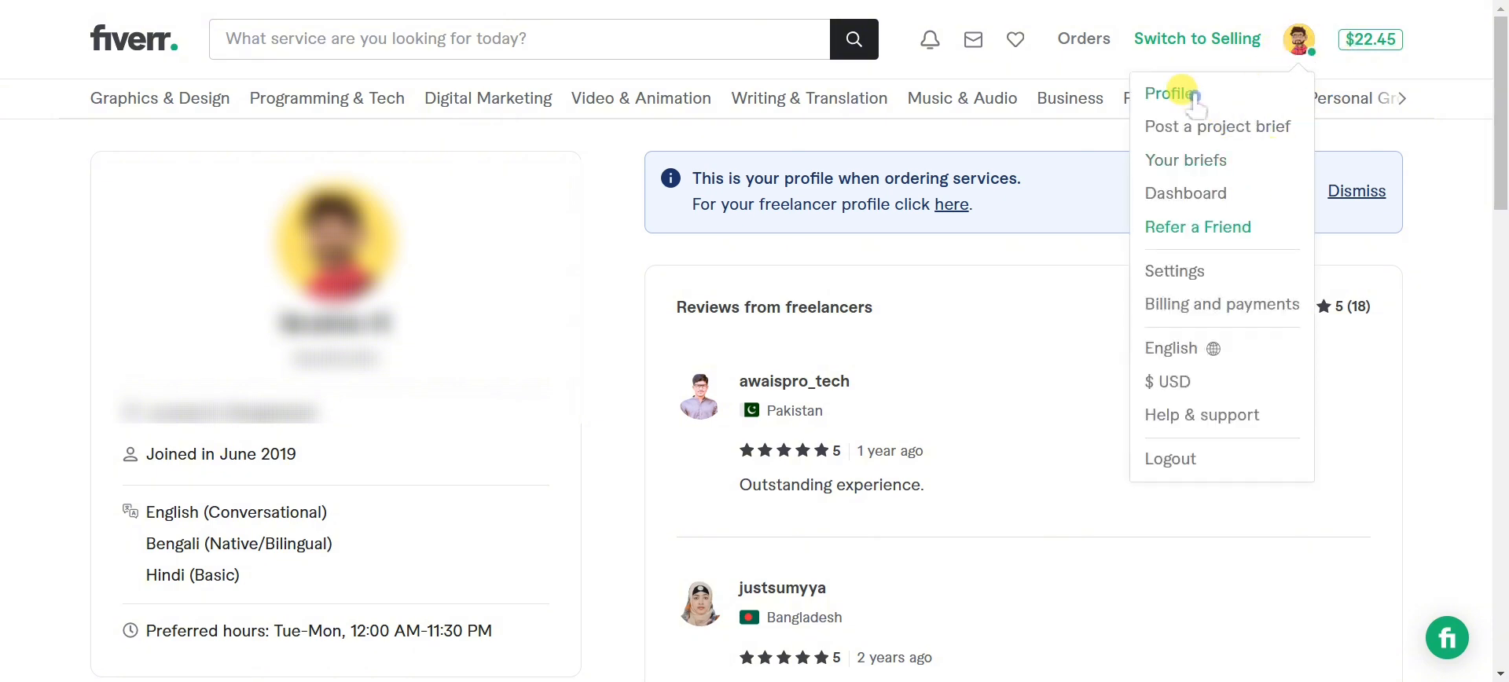
click(865, 237)
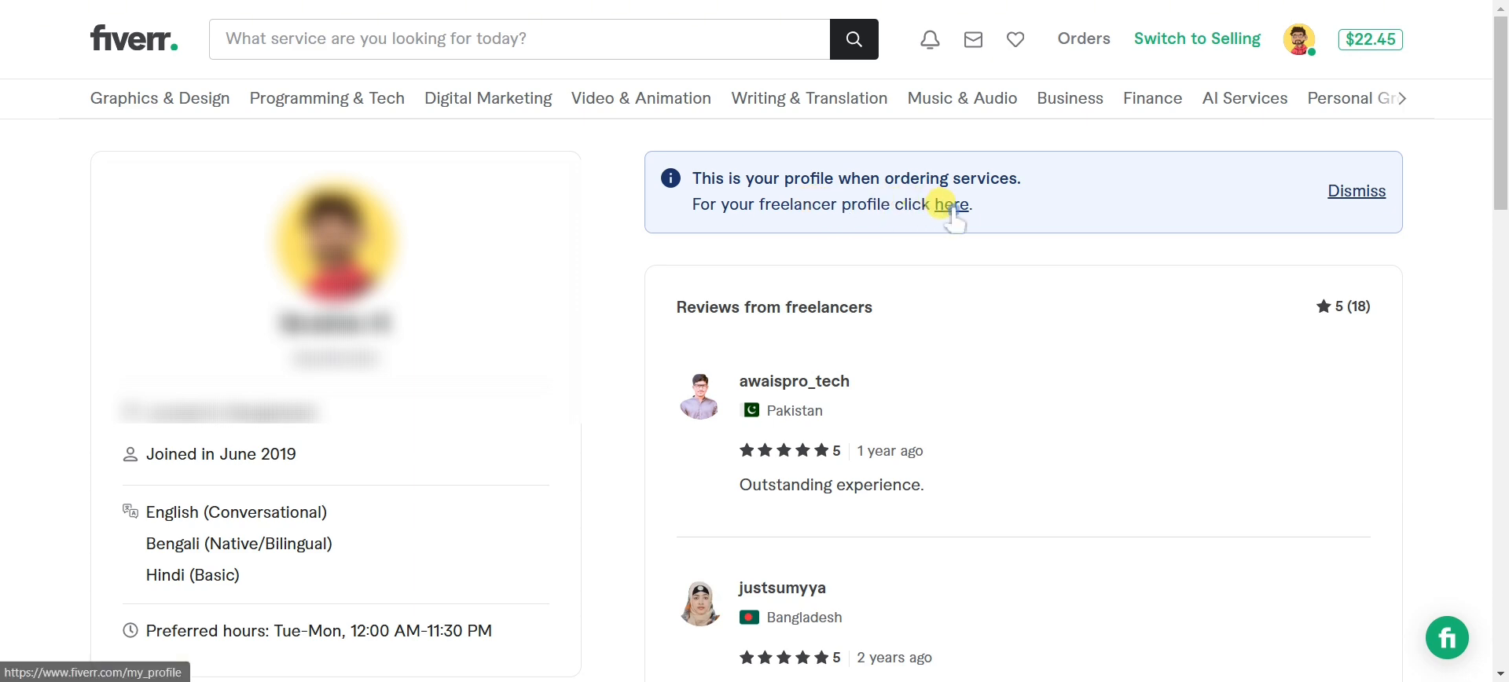
click(952, 205)
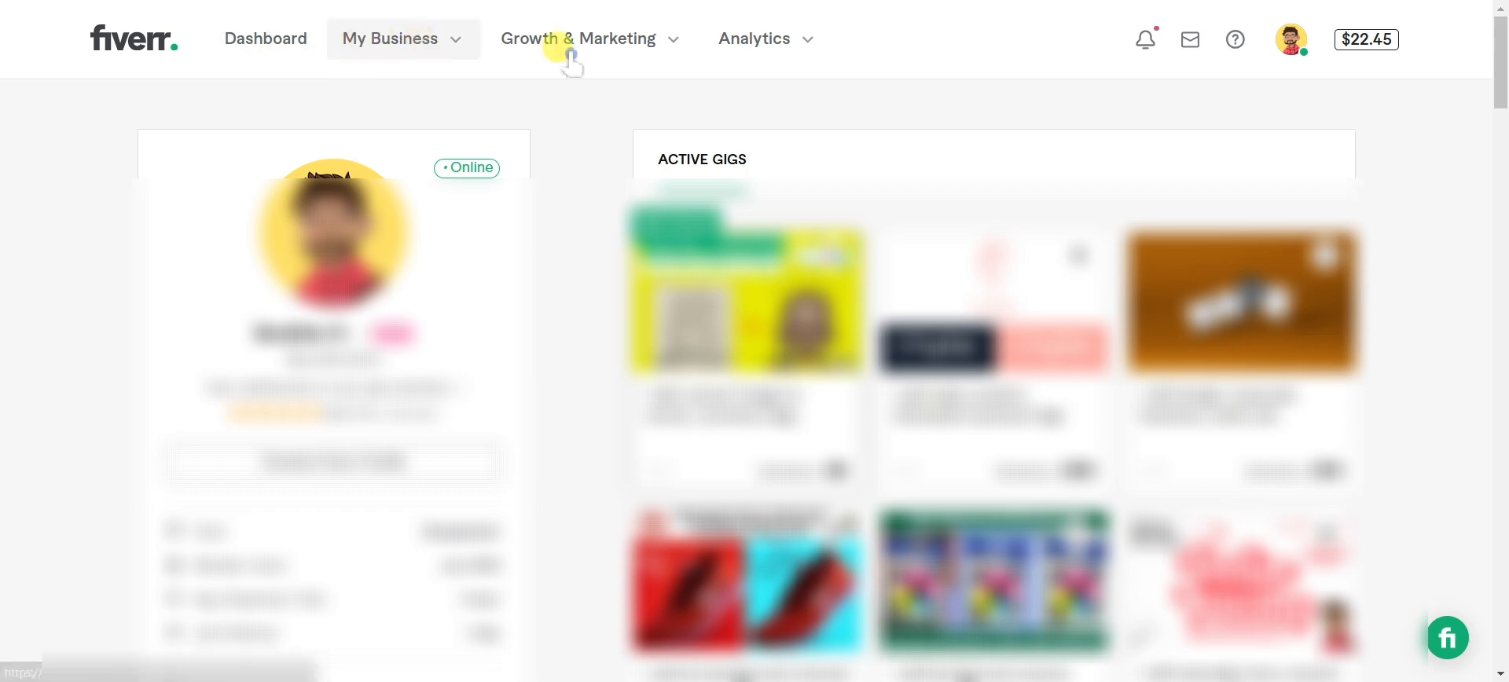
View the Gigs management page under My Business in a separate browser tab, and return to the freelancer profile
click(423, 41)
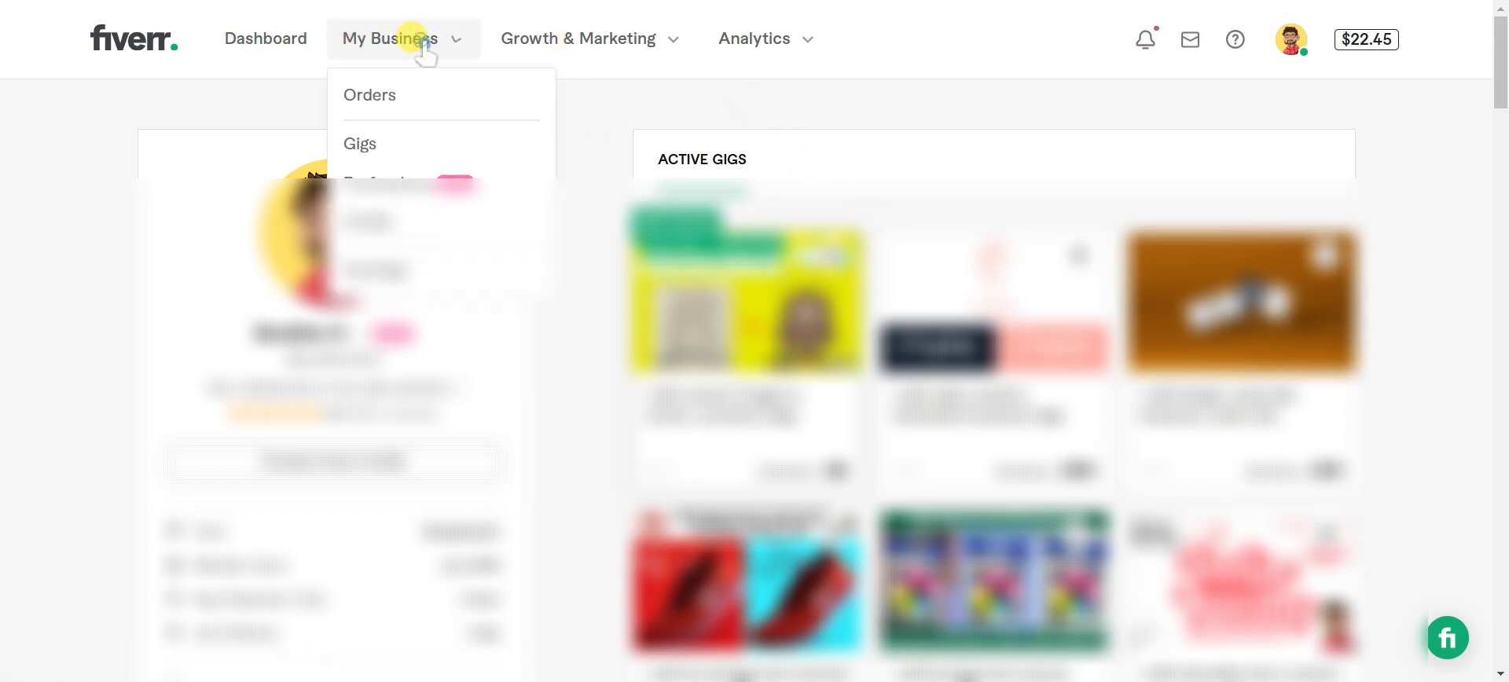
click(404, 148)
right_click(405, 148)
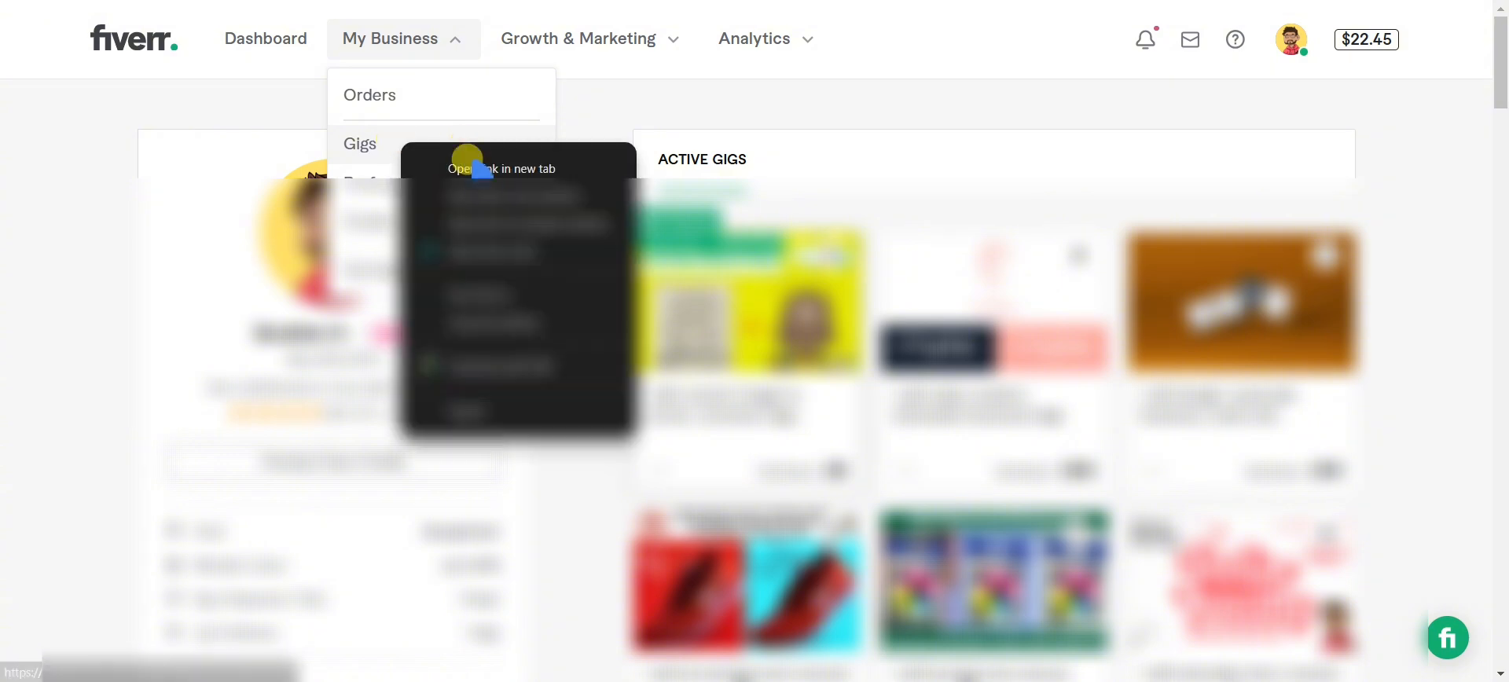
click(475, 163)
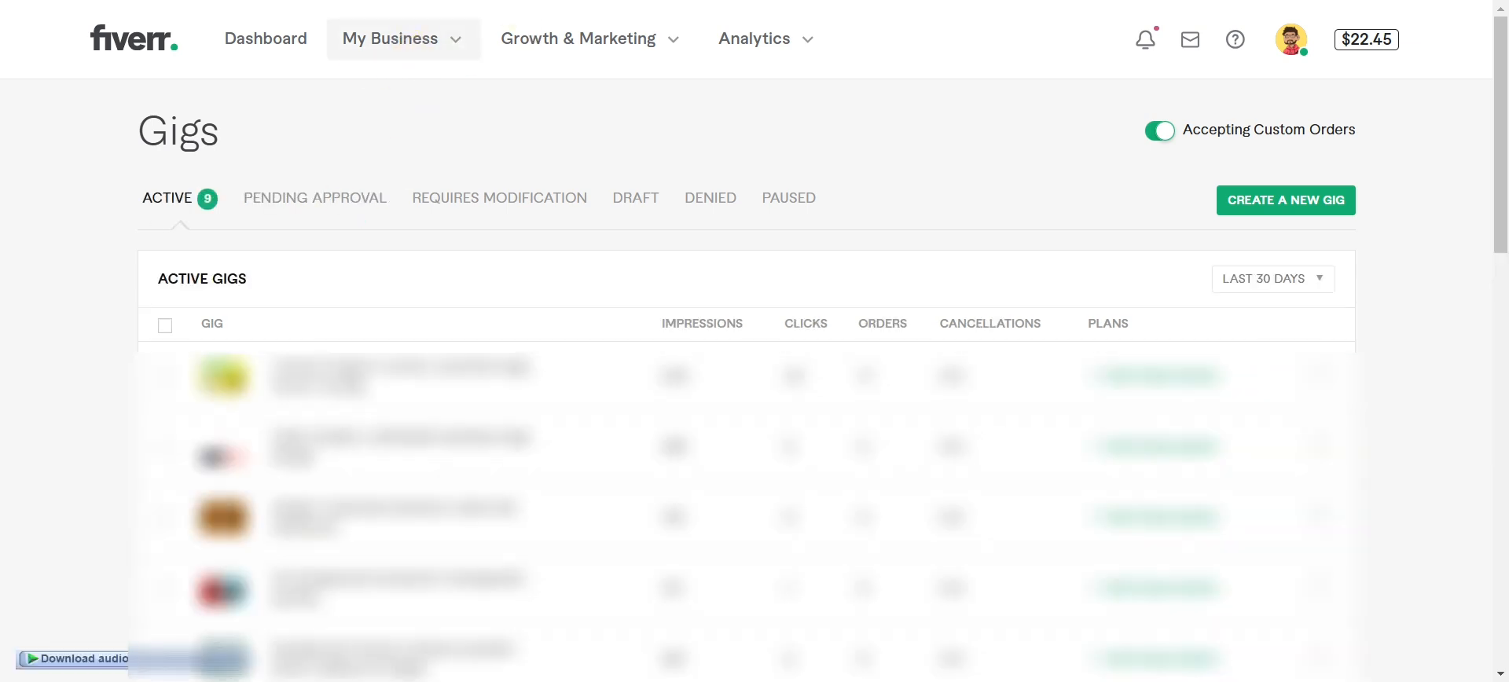
click(435, 45)
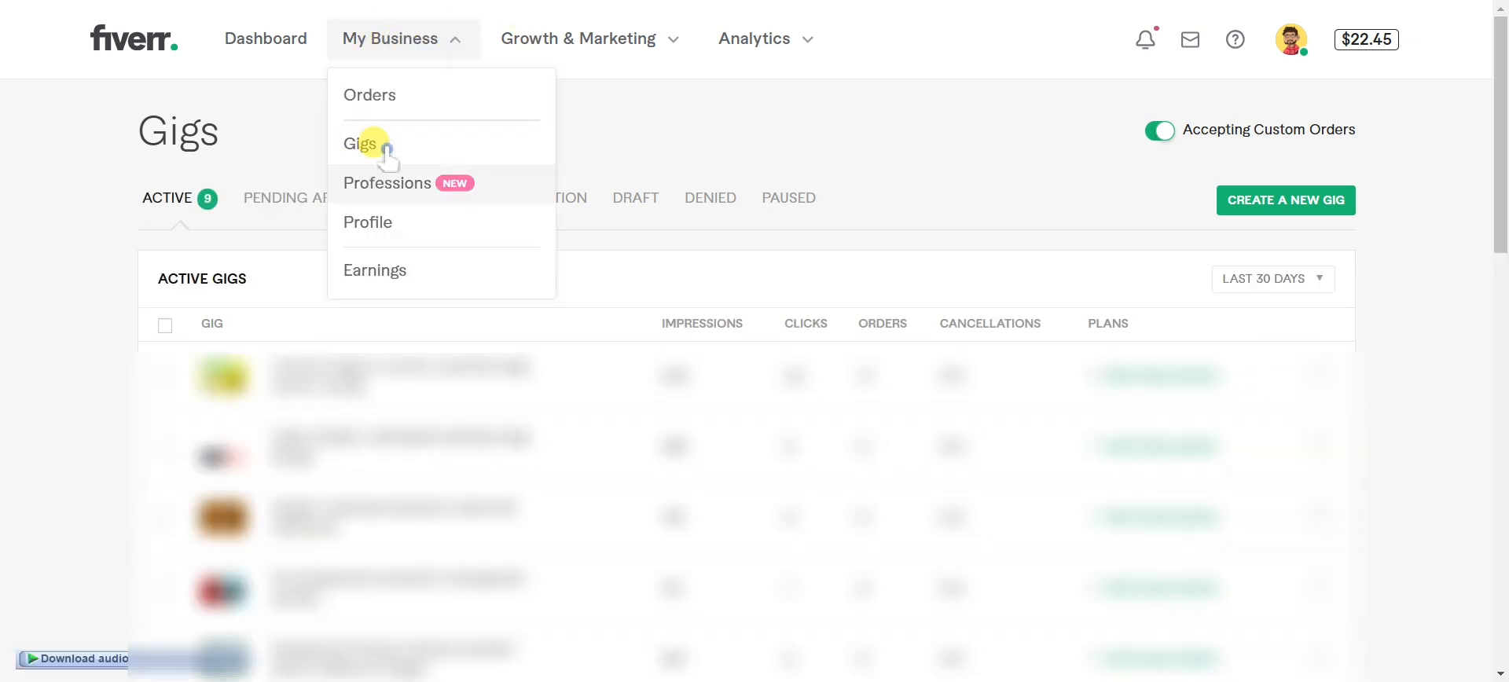
click(625, 112)
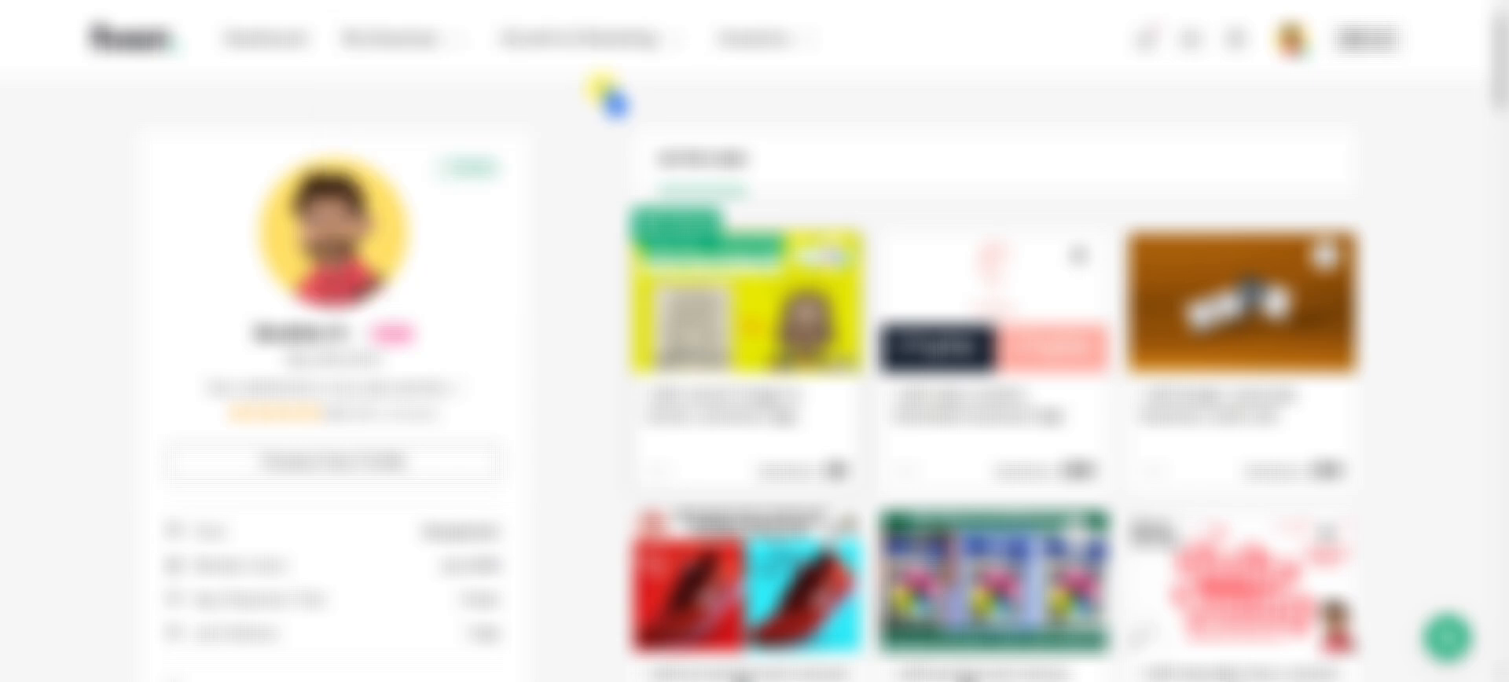
Start creating a new gig from the end of the active gigs list on the freelancer profile
scroll(667, 195, down, 8)
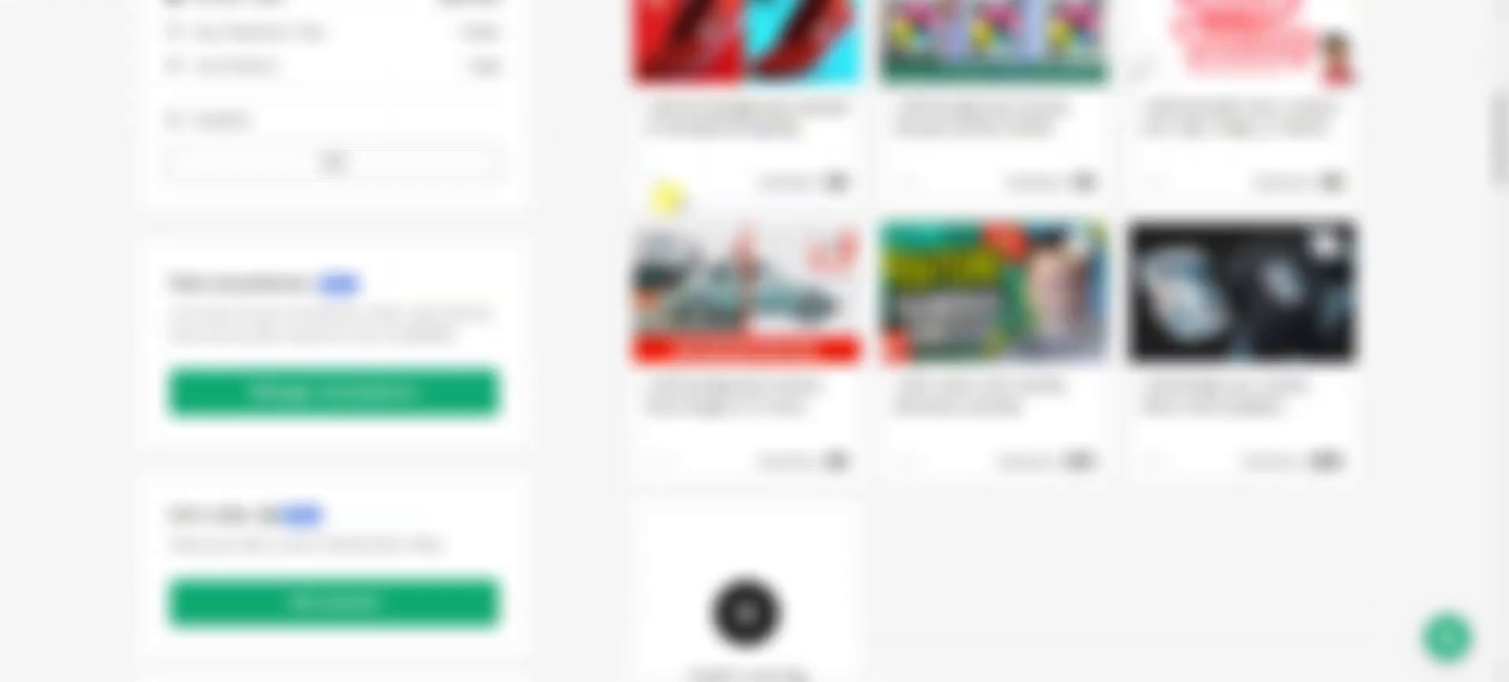
scroll(709, 259, down, 2)
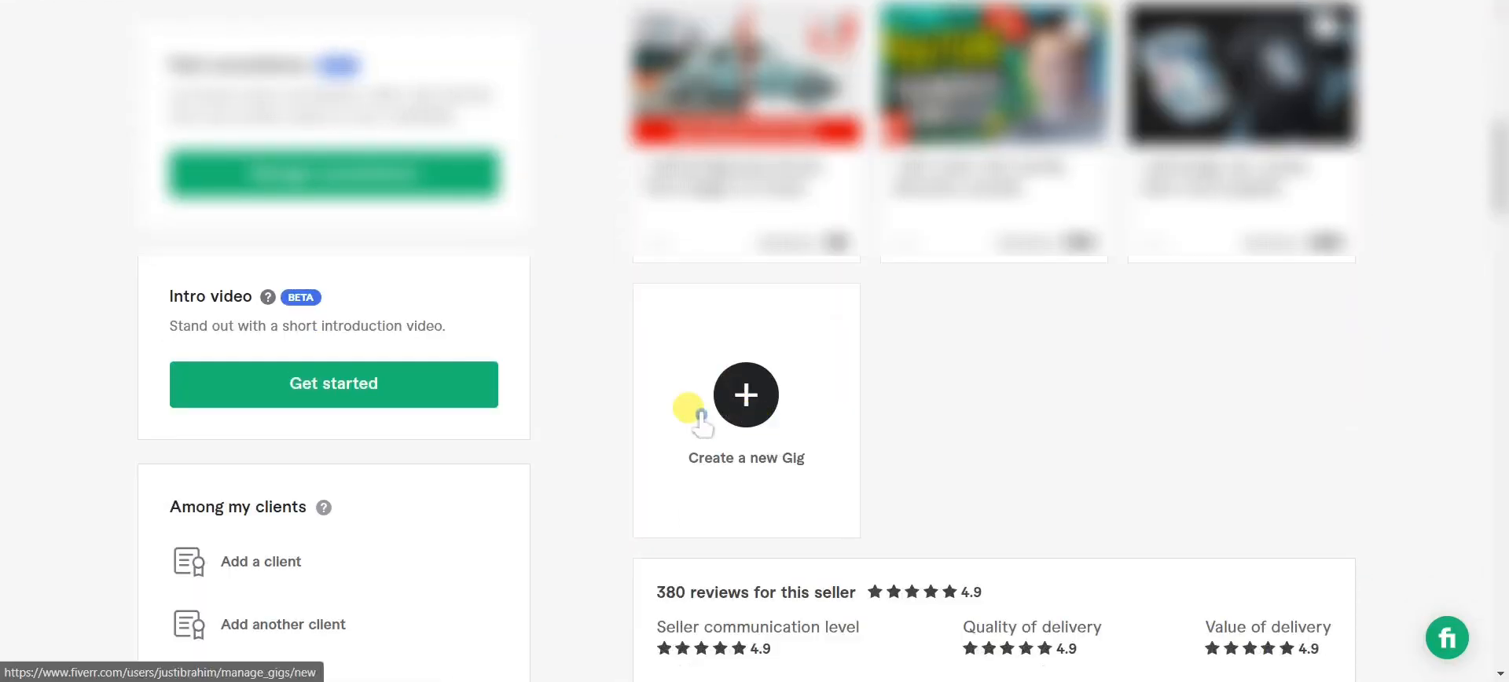
click(747, 405)
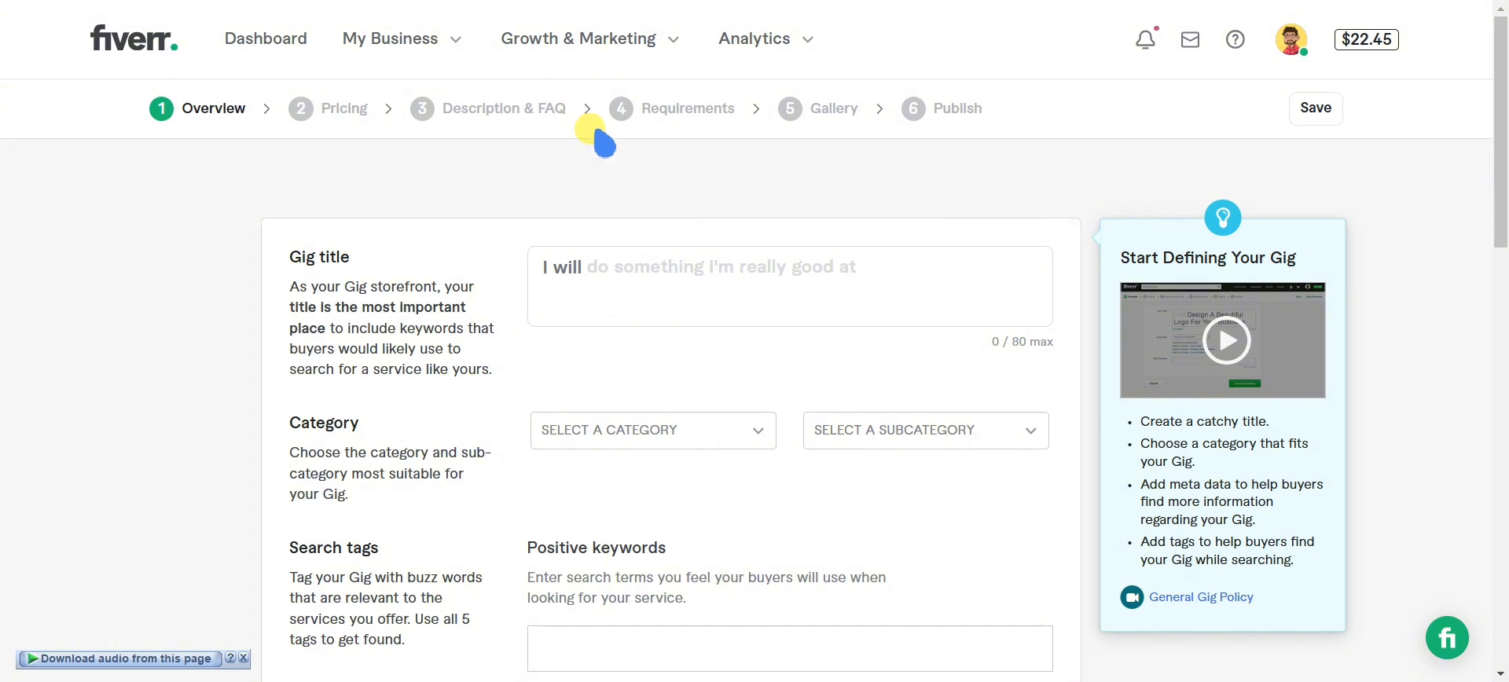
Examine the gig title, category and search tag fields of the new gig's Overview form
click(613, 284)
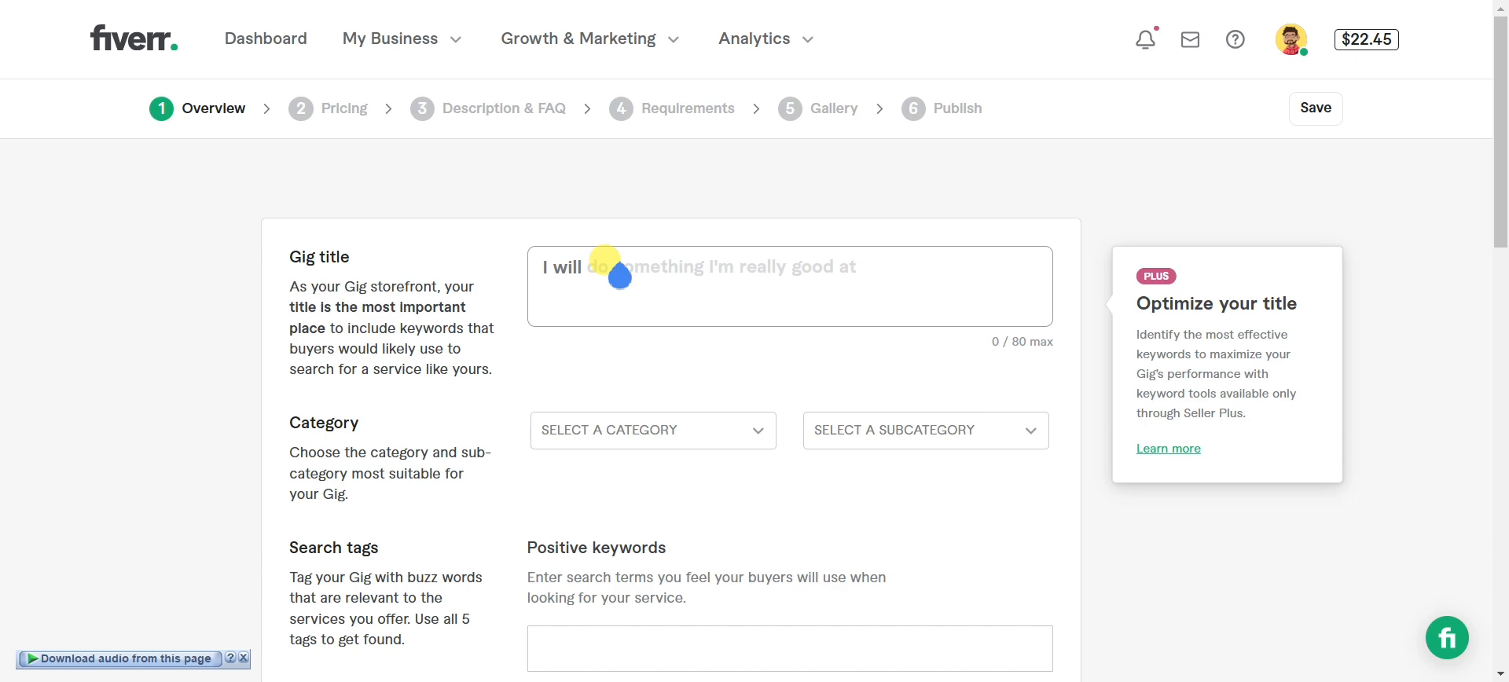
scroll(622, 281, down, 1)
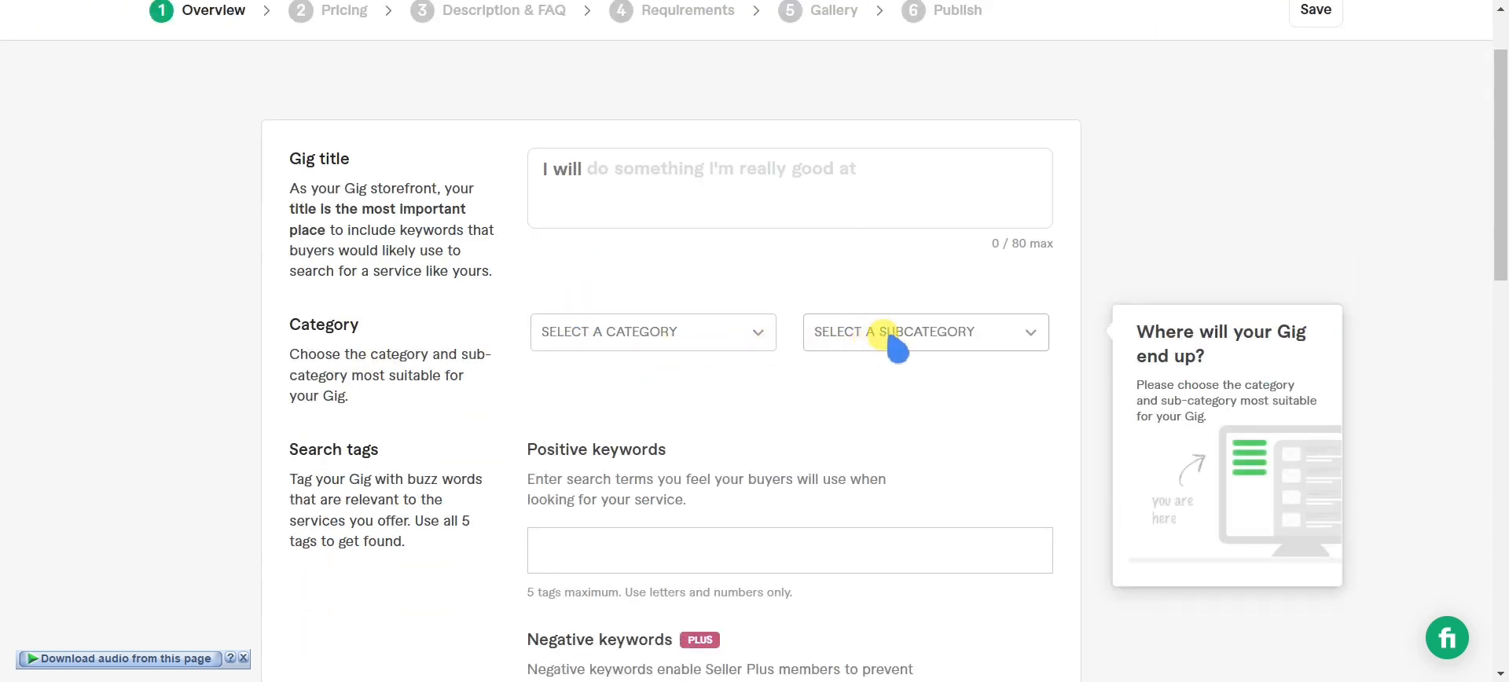
scroll(931, 338, down, 1)
scroll(935, 346, down, 1)
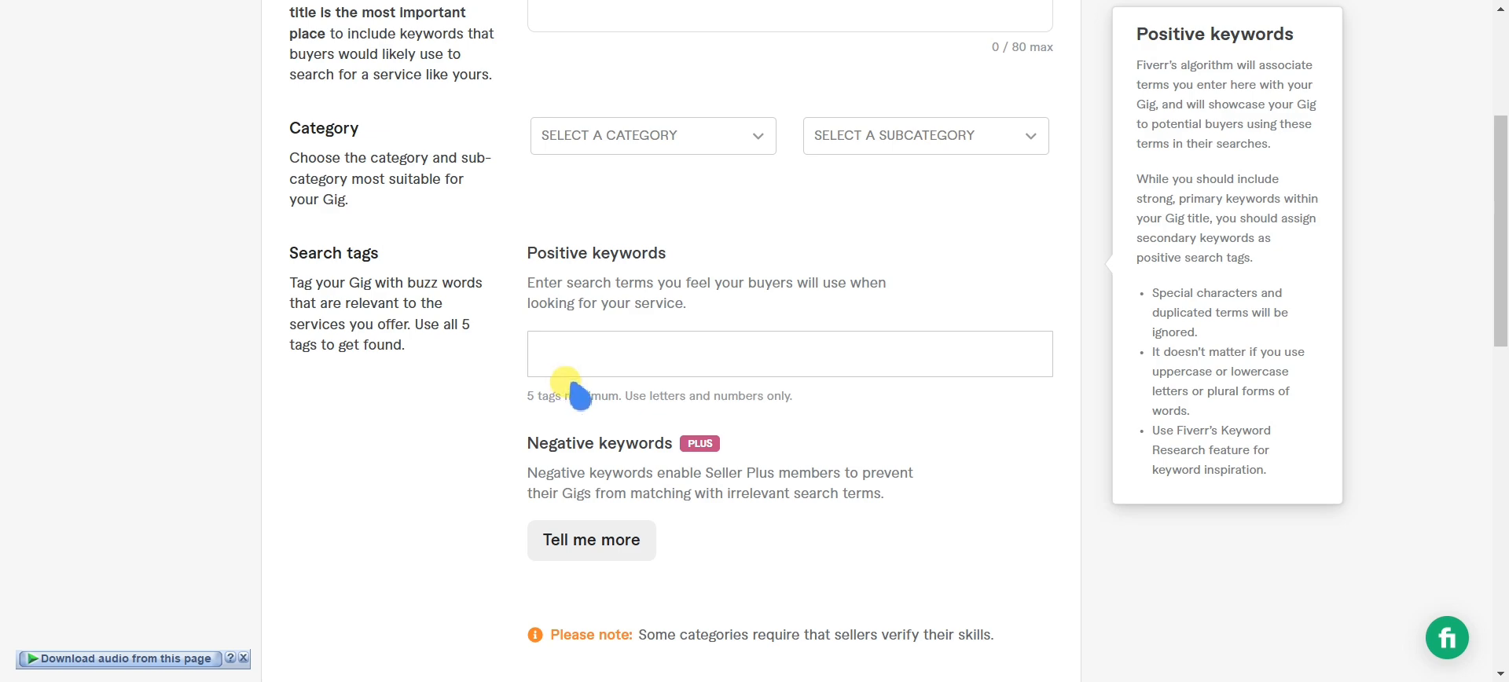
scroll(600, 399, down, 1)
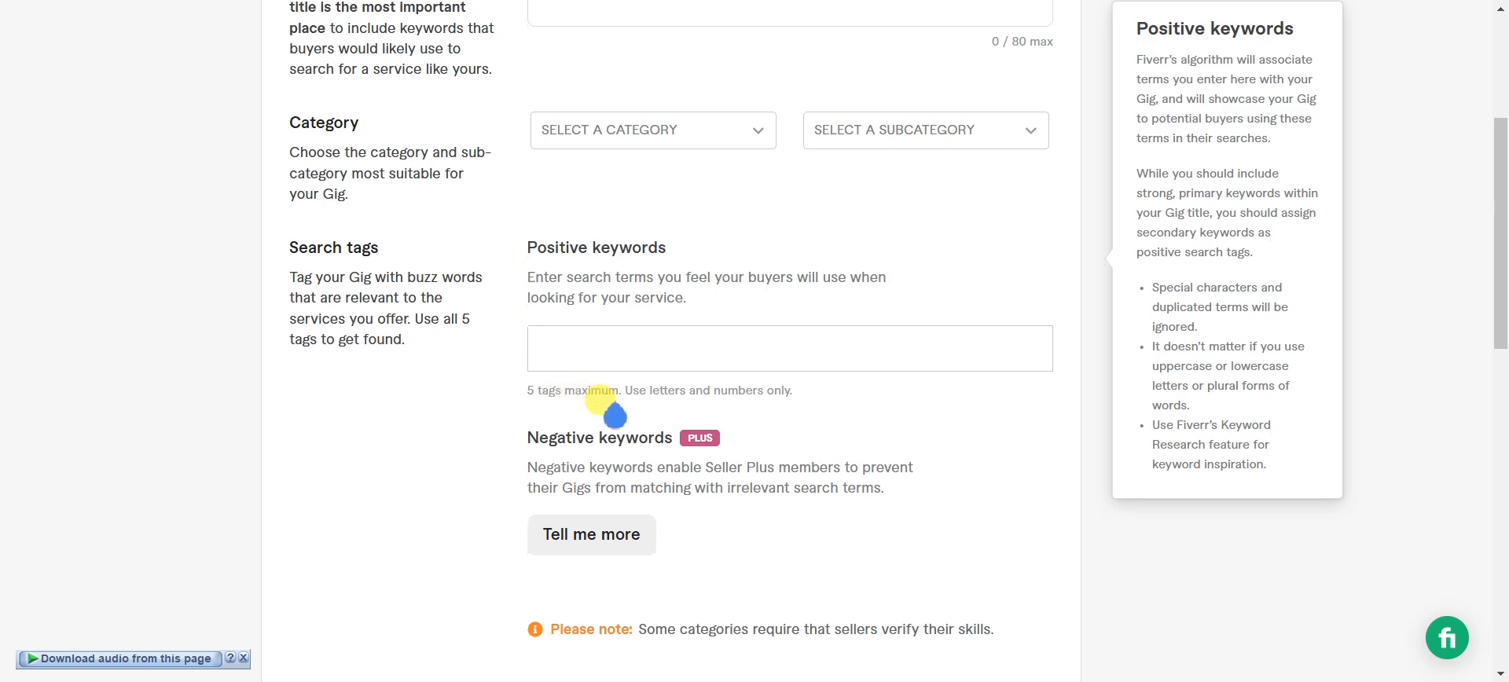
scroll(604, 399, up, 3)
scroll(603, 398, up, 1)
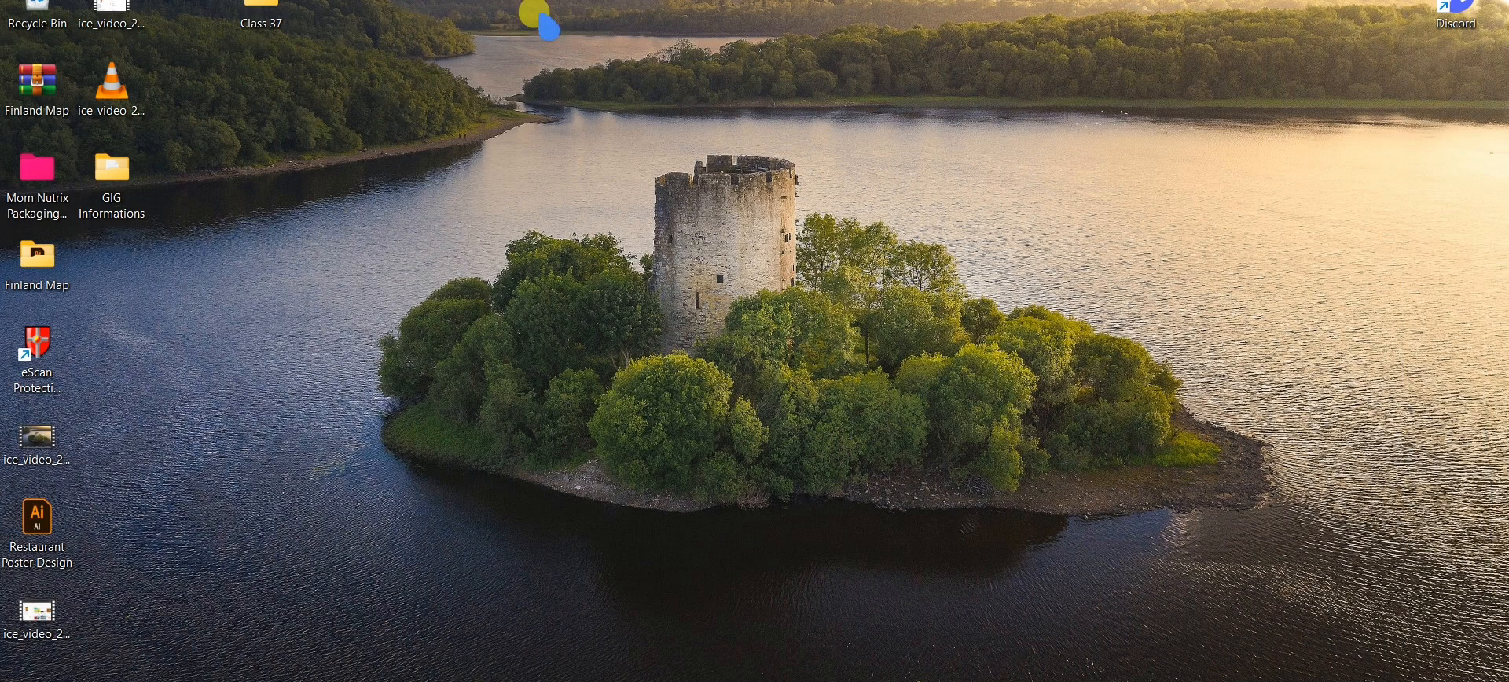
Open the Fiverr GIG text file from the GIG Informations folder on the desktop, always using Notepad for this file type
click(118, 198)
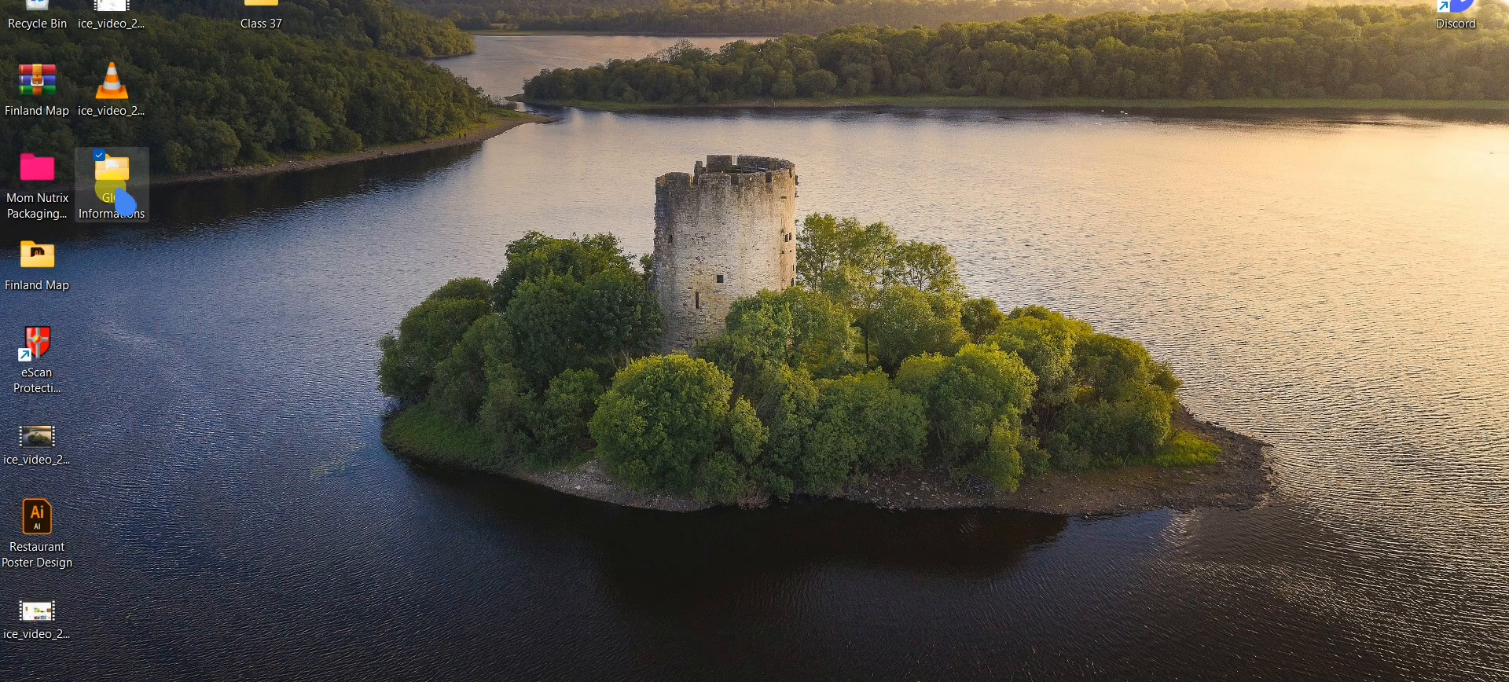
double_click(120, 198)
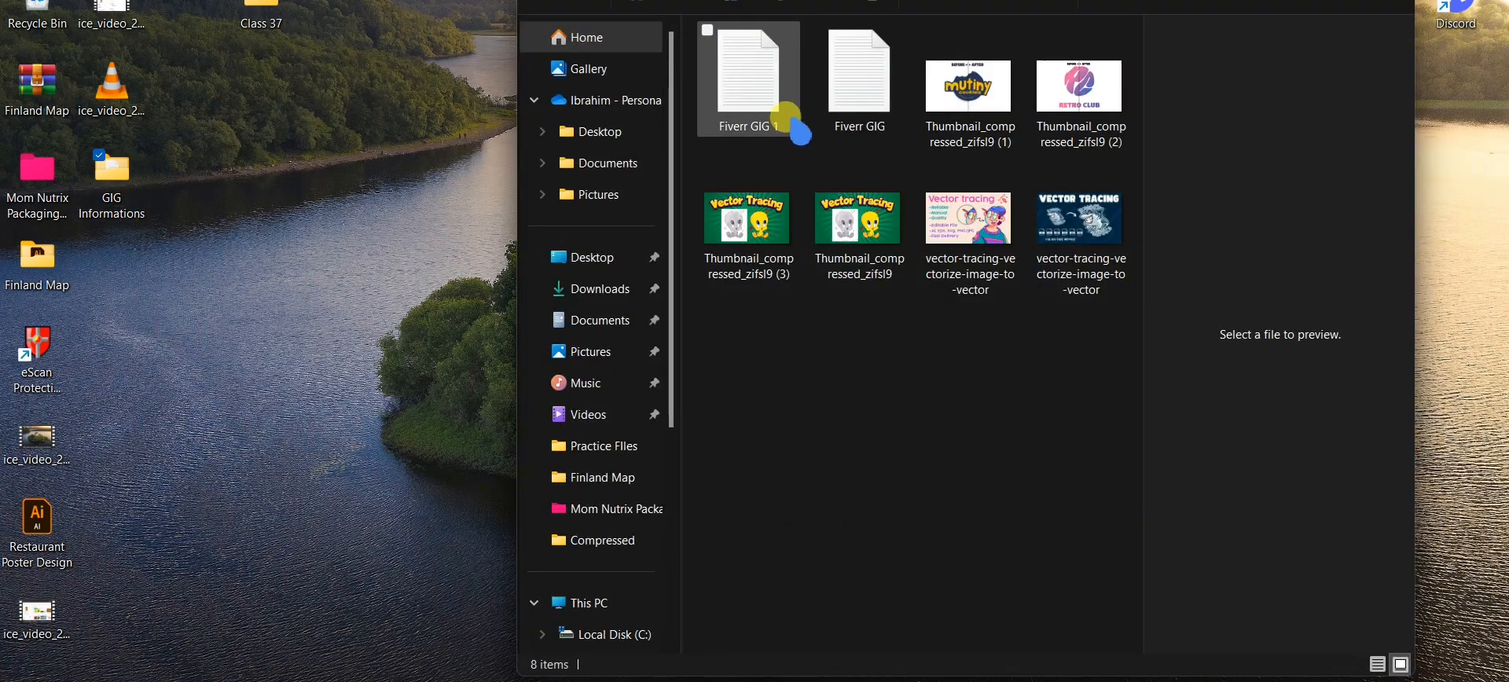
double_click(840, 106)
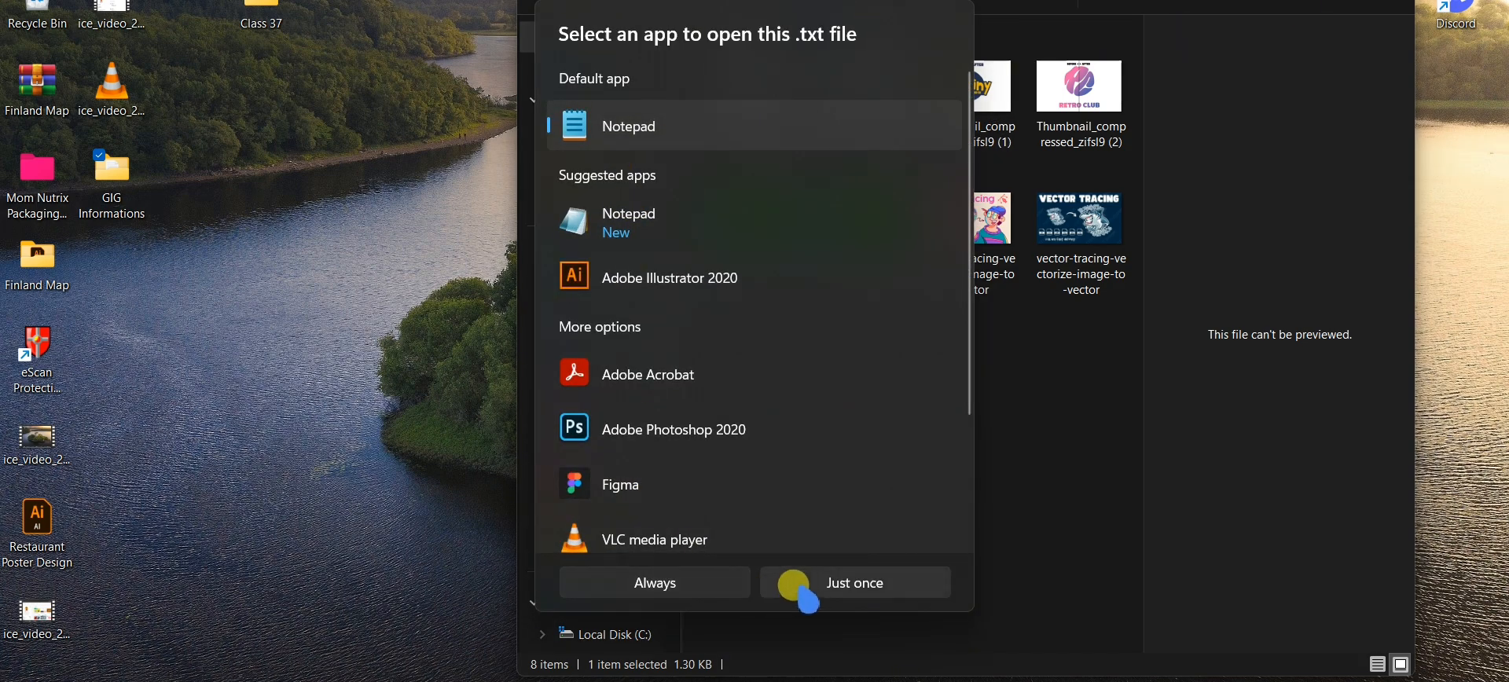
click(690, 587)
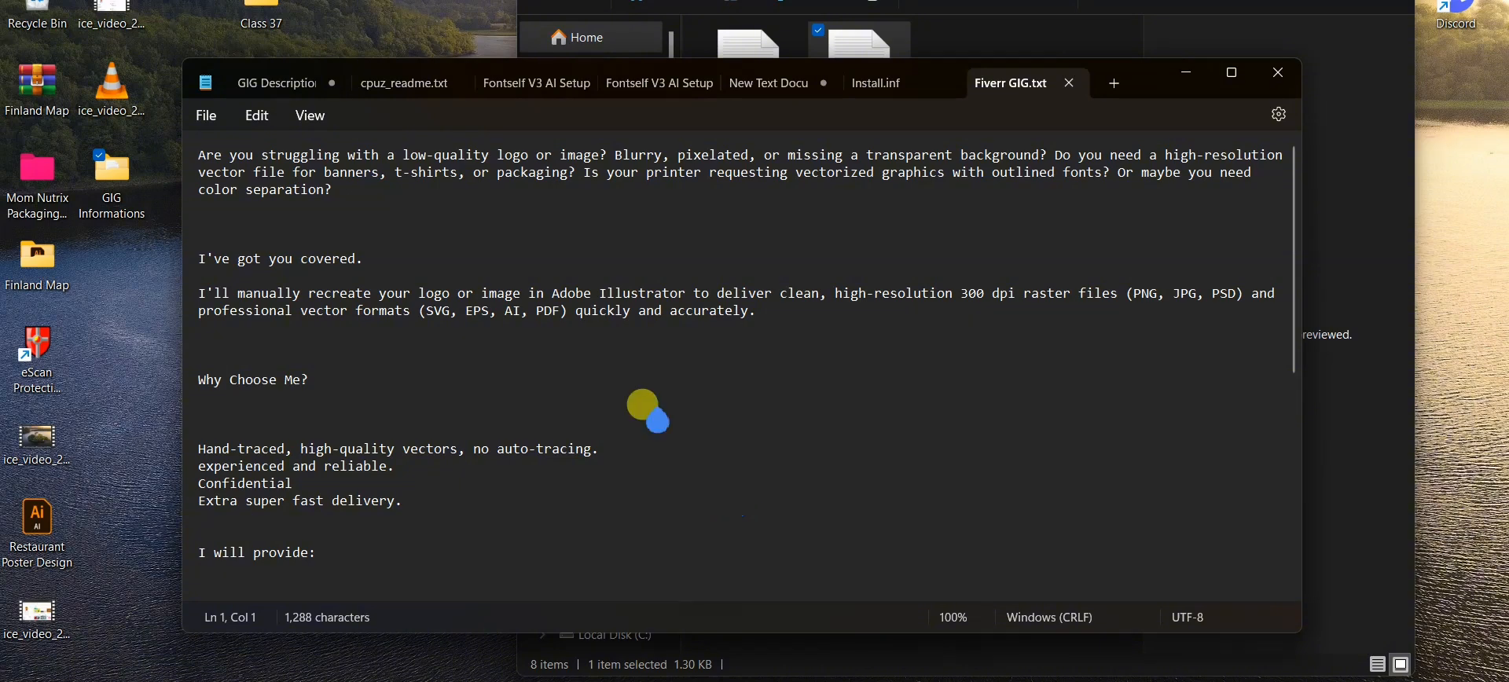
Copy the final keyword line, "vector logo recreate logo redraw logo convert to vector manual tracing", from Fiverr GIG.txt into the gig title
scroll(440, 338, down, 8)
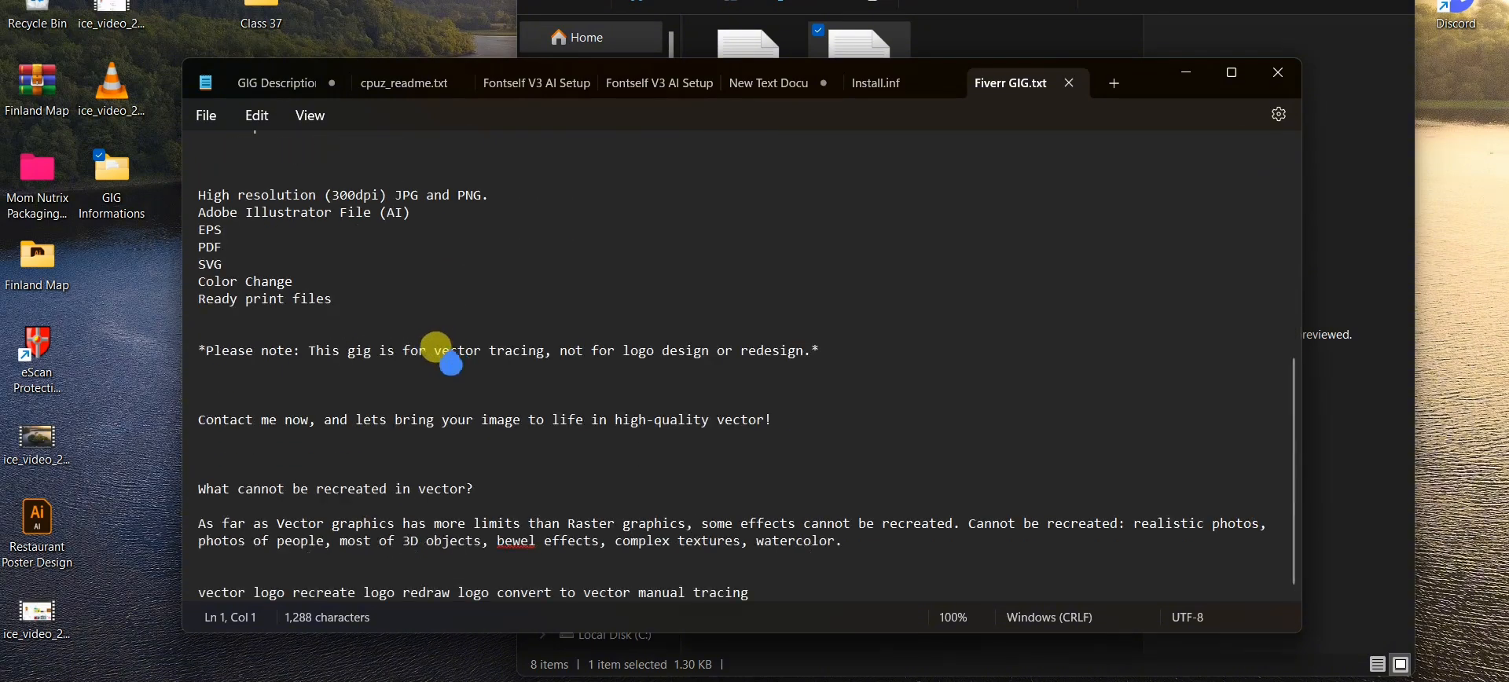
scroll(590, 432, up, 9)
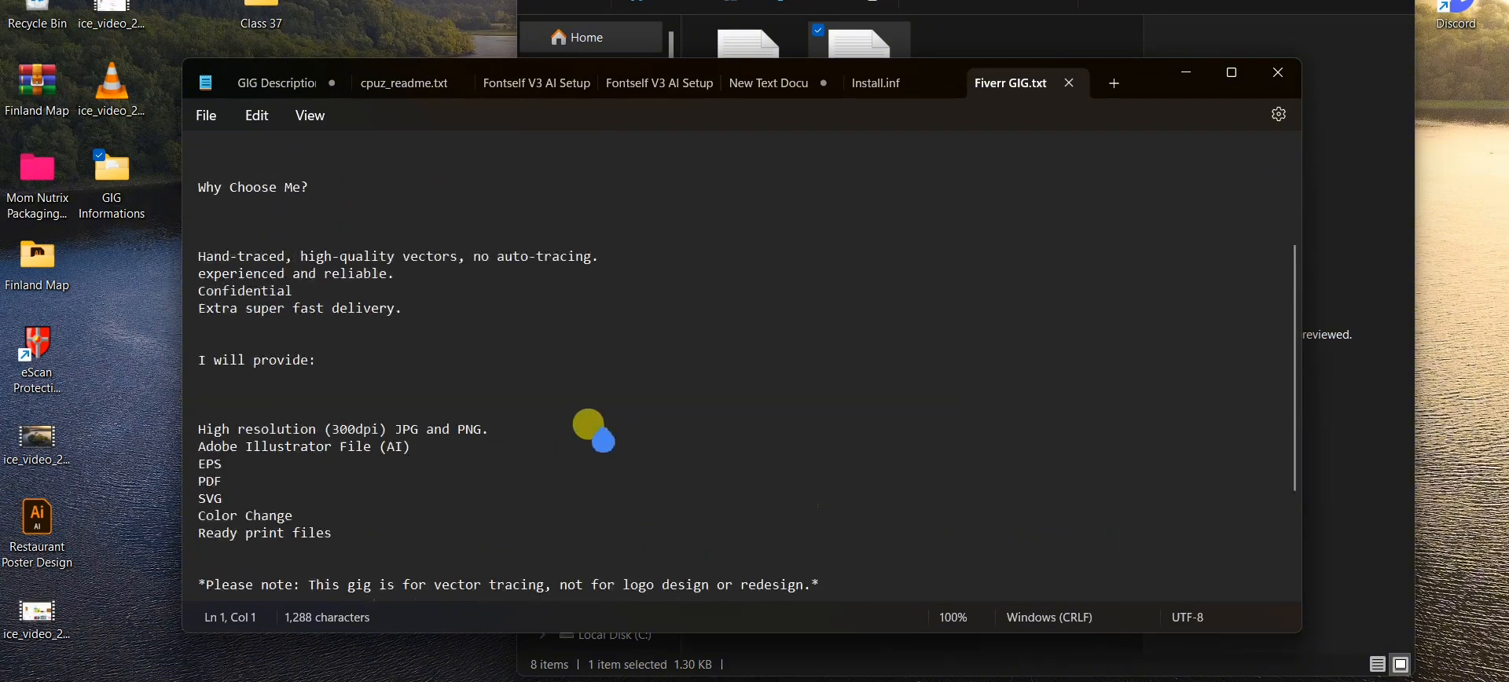
scroll(271, 197, down, 6)
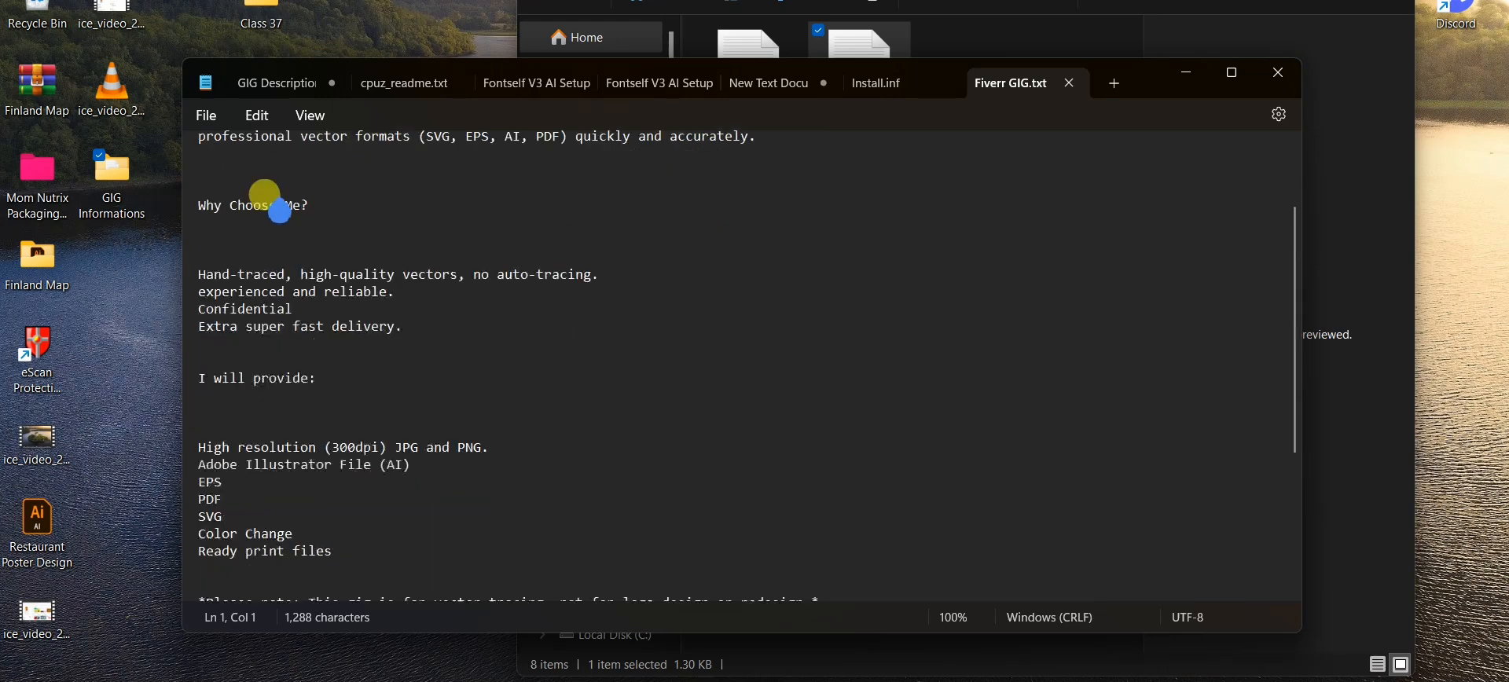
scroll(283, 212, down, 1)
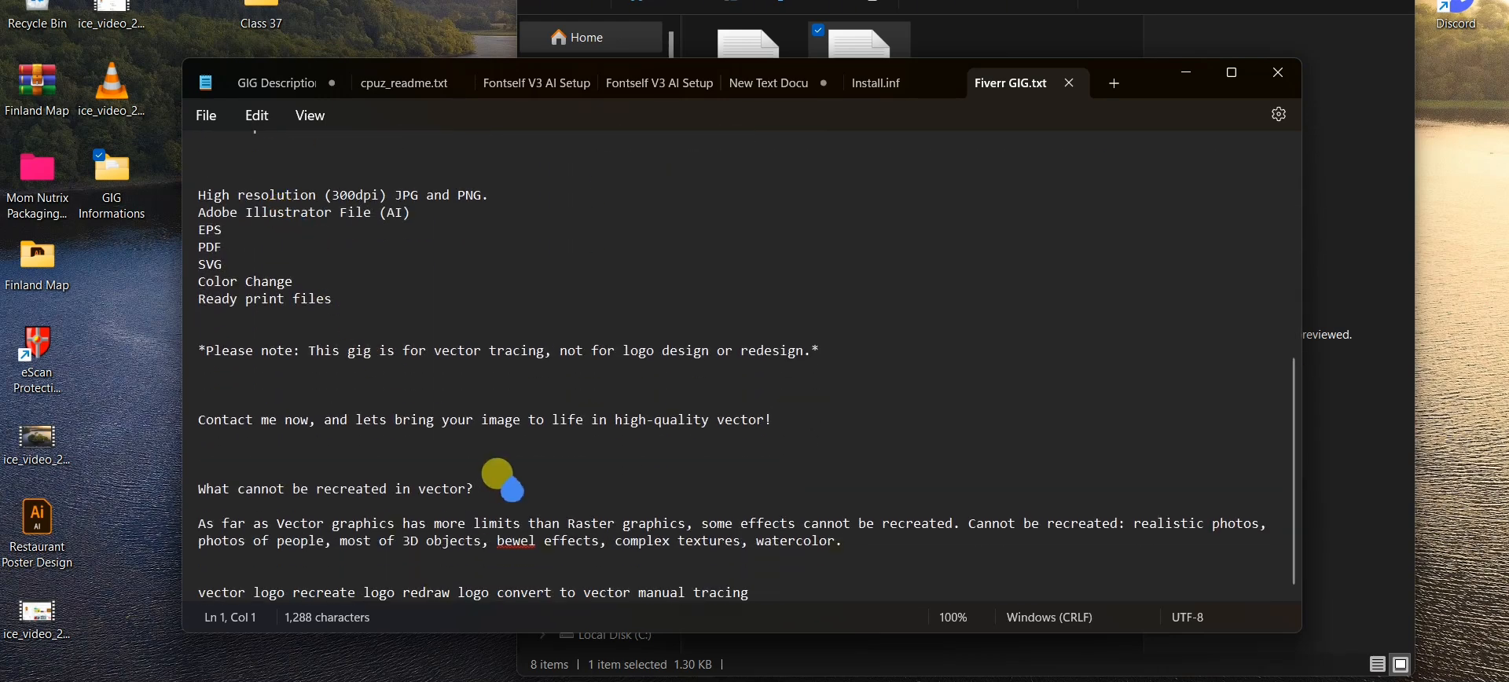
drag(748, 594, 198, 596)
key(ctrl+c)
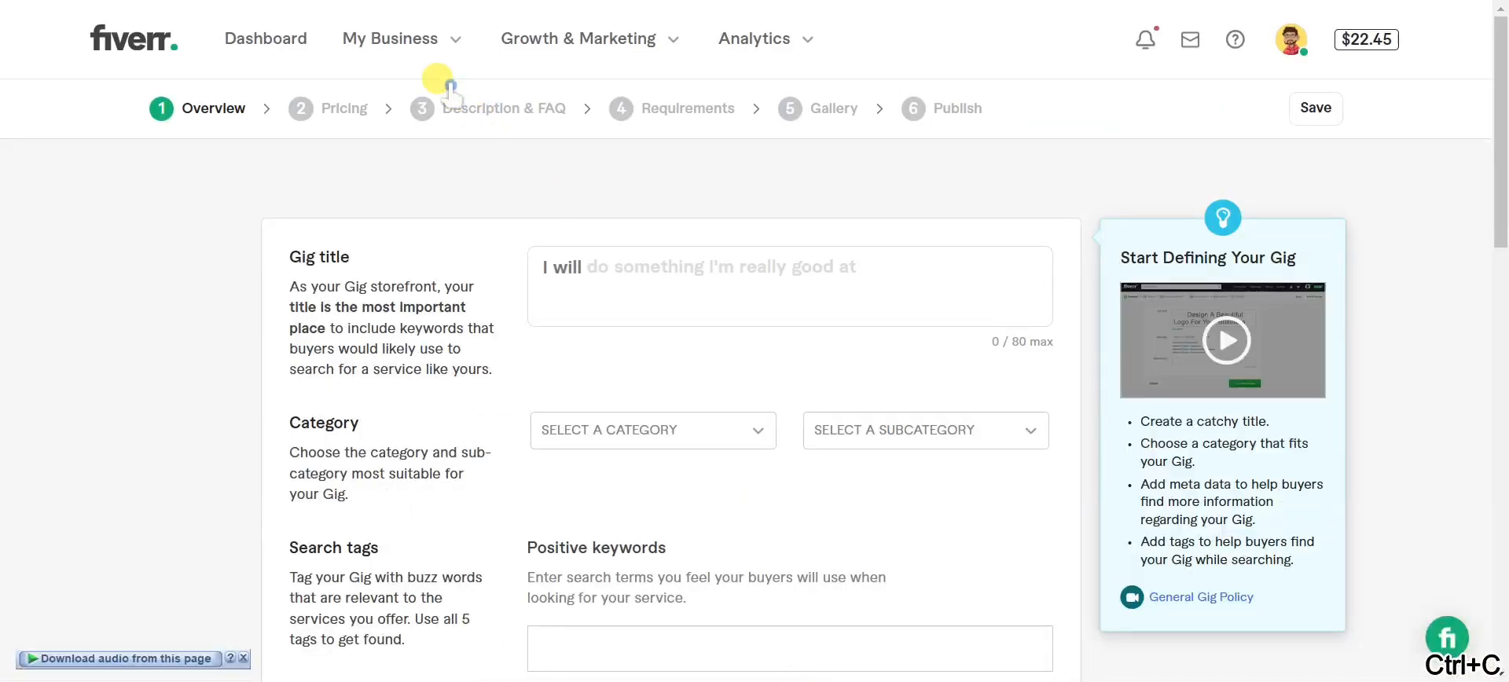
click(610, 315)
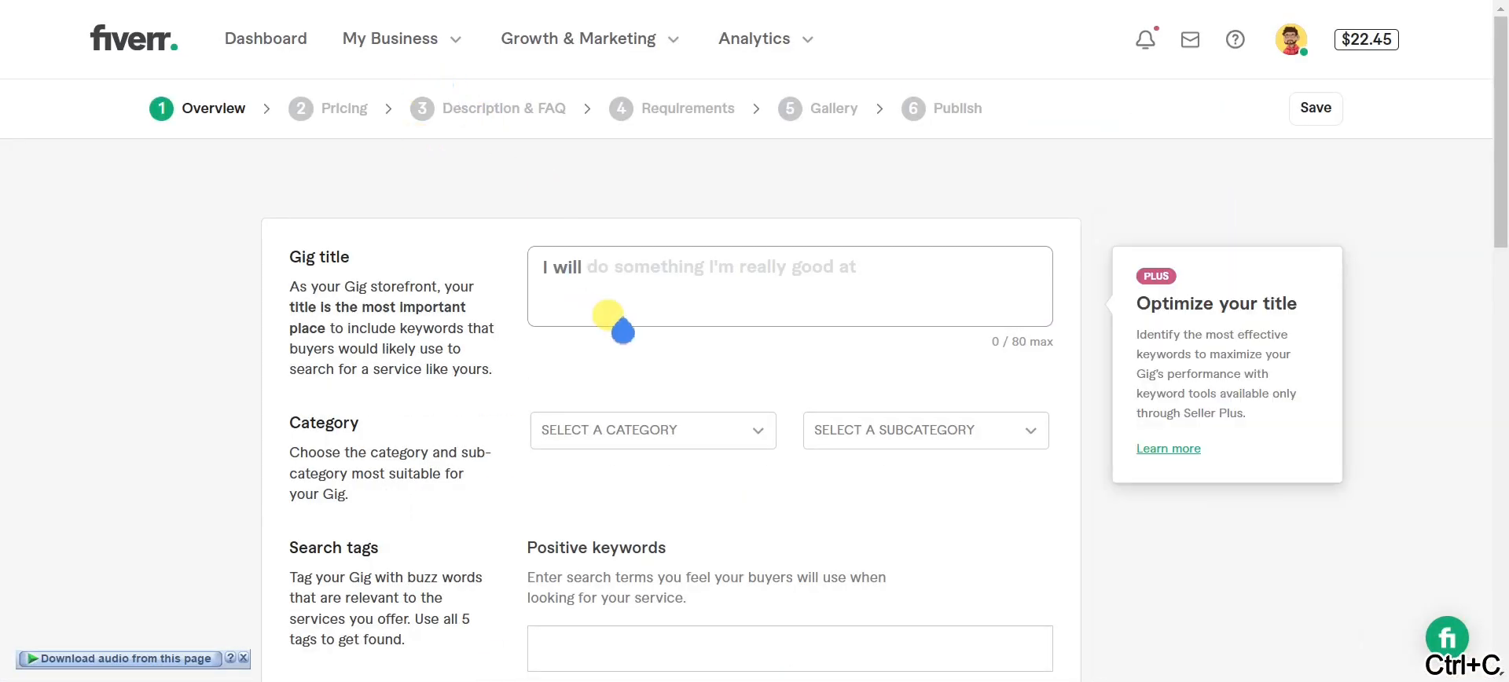
key(ctrl+v)
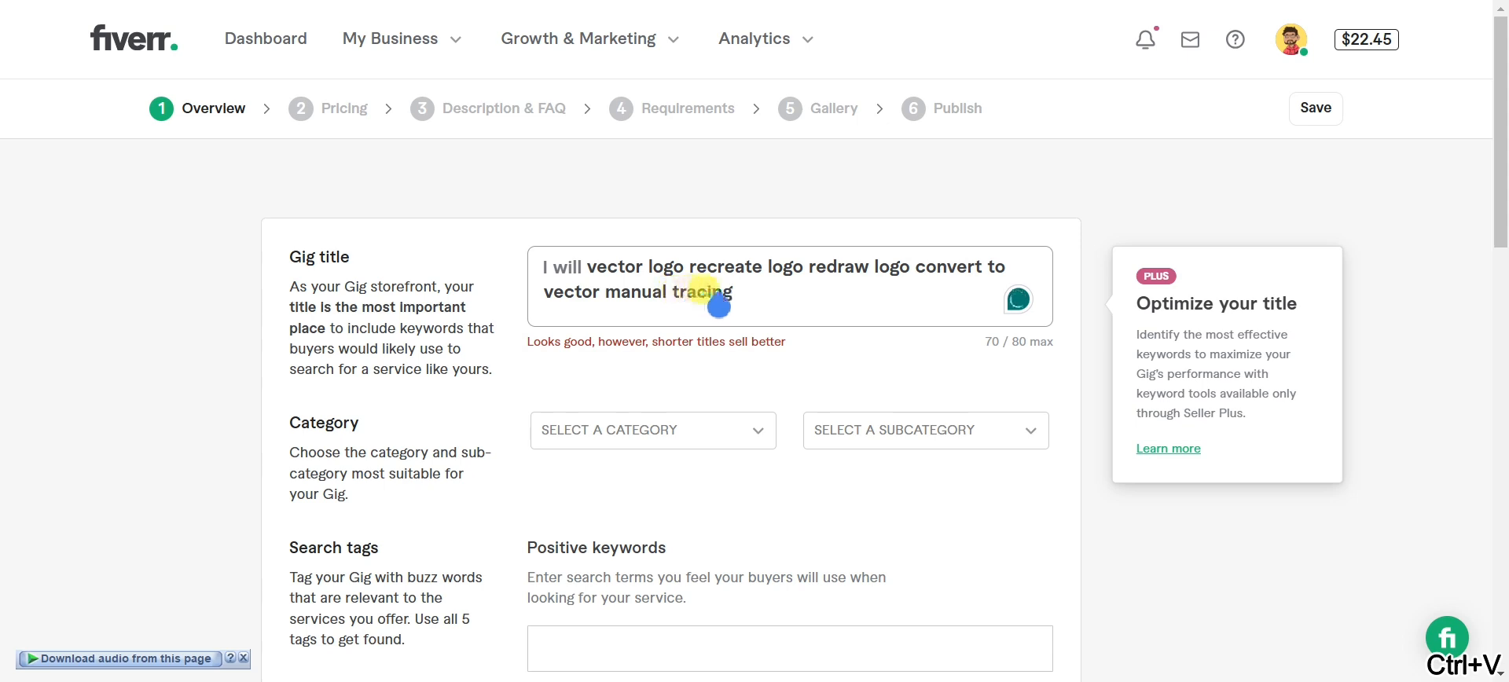
Replace everything after "vector logo" in the gig title with "vector tracing raster cleanup"
mouse_move(731, 294)
mouse_down()
mouse_move(849, 275)
mouse_move(817, 271)
mouse_up()
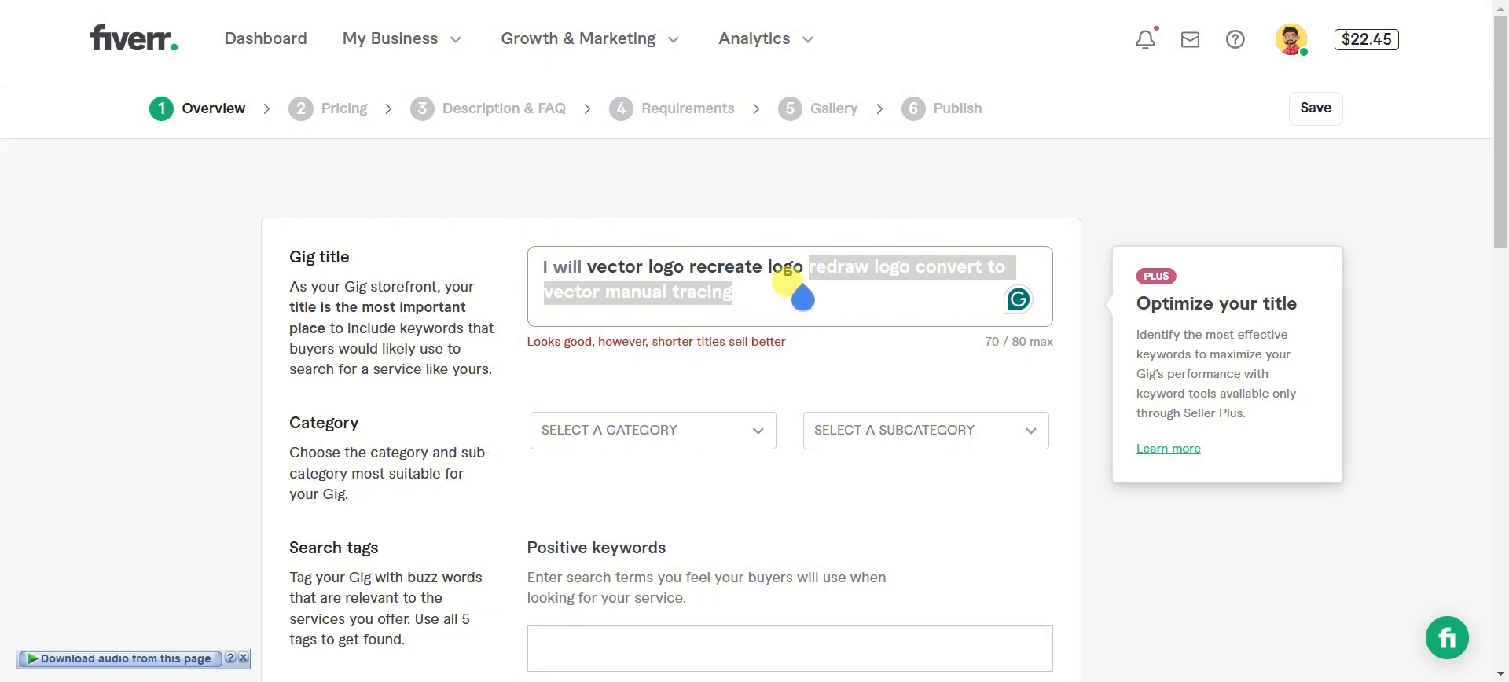
key(BackSpace)
key(BackSpace)
key(BackSpace)
key(BackSpace)
key(BackSpace)
key(BackSpace)
key(BackSpace)
key(BackSpace)
key(BackSpace)
key(BackSpace)
key(BackSpace)
key(BackSpace)
key(BackSpace)
key(BackSpace)
key(BackSpace)
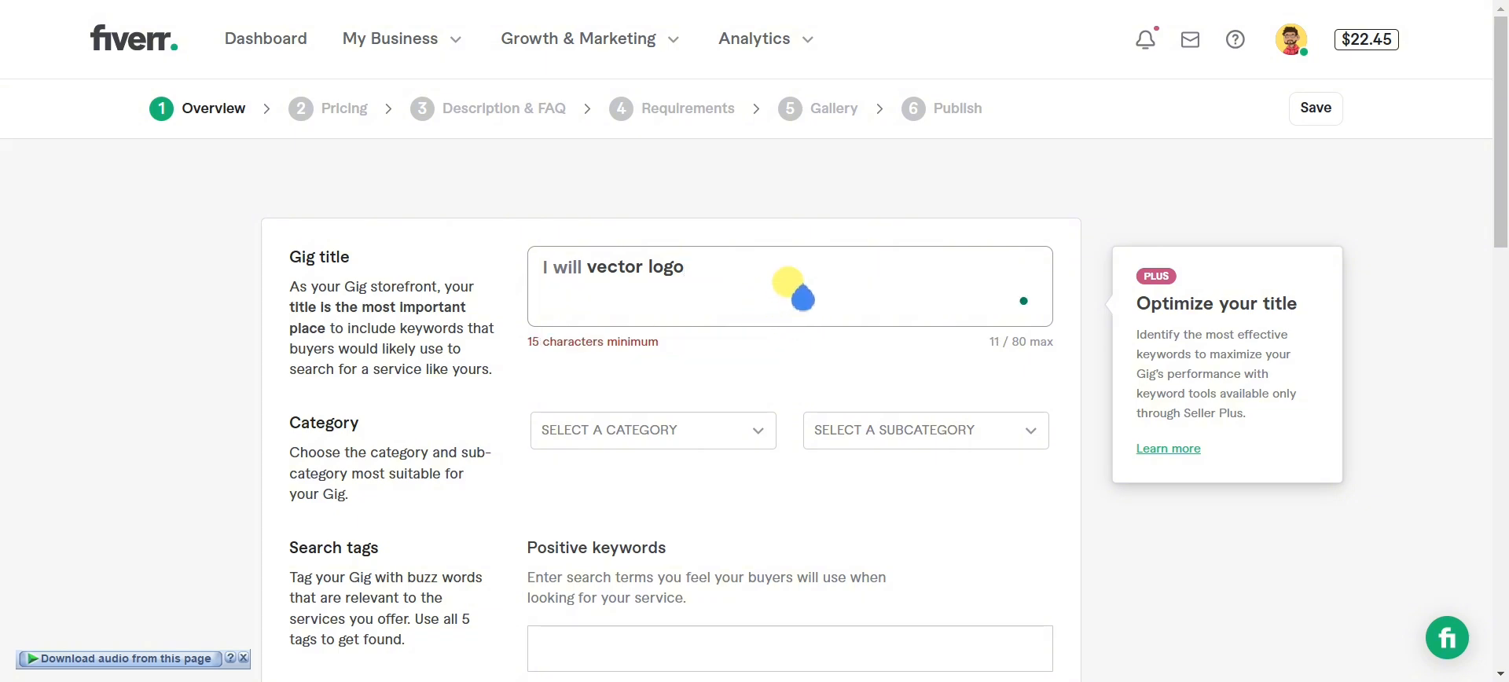
text(vector )
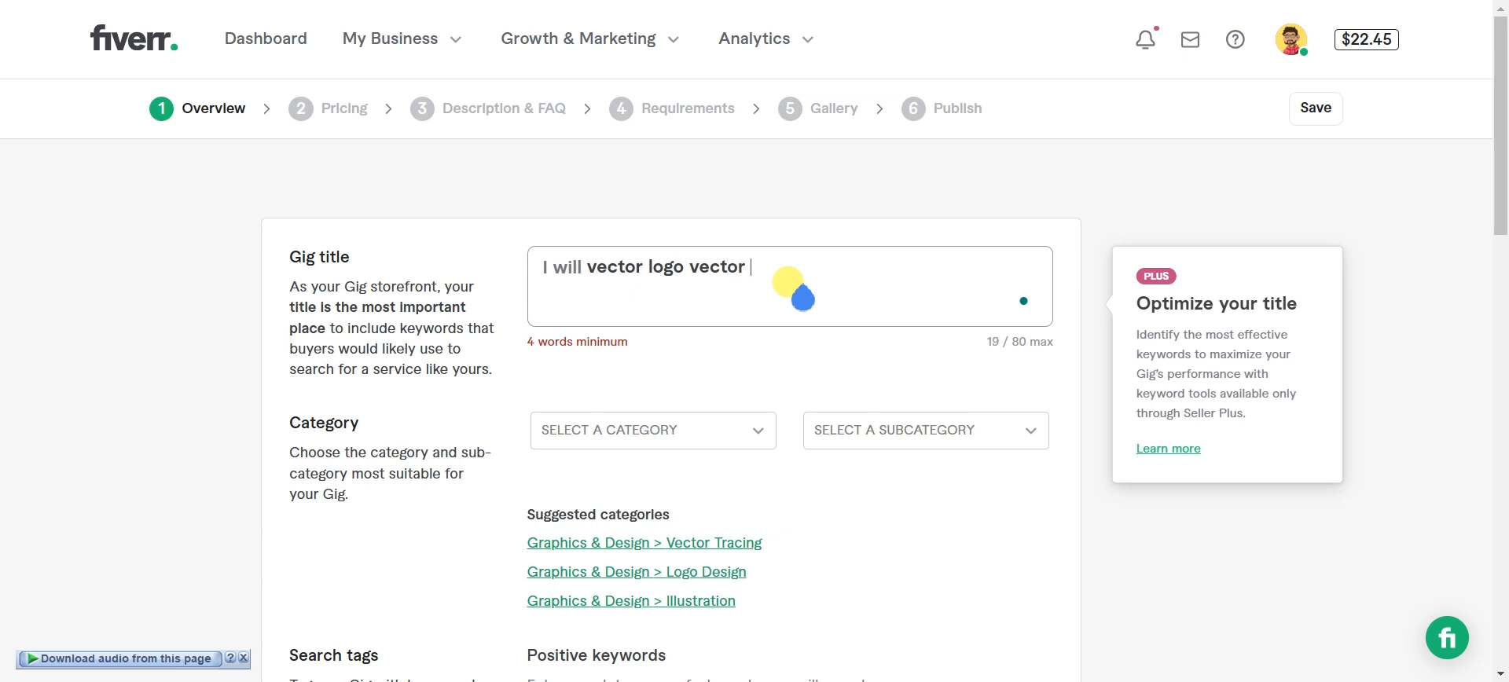
text(tracing raster cleanup)
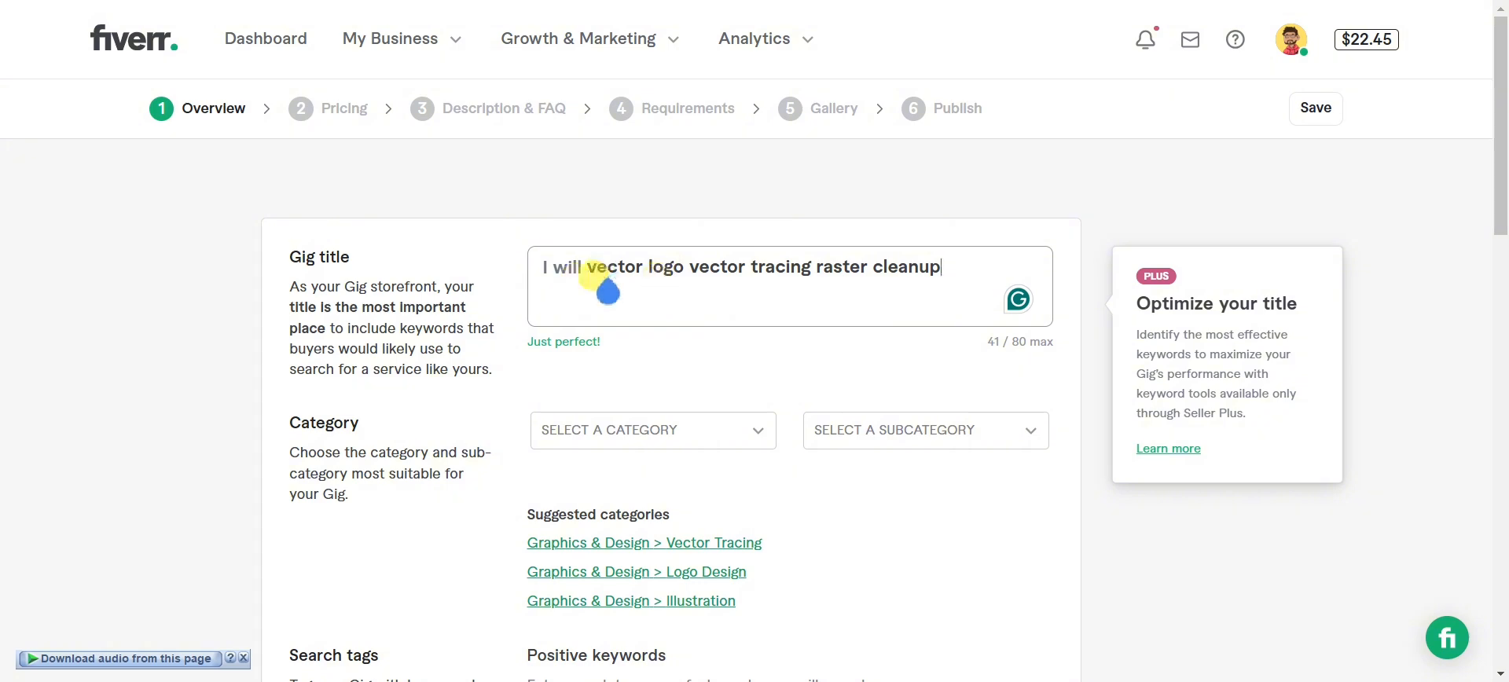
Assign the gig to the suggested category Graphics & Design > Vector Tracing
scroll(616, 288, down, 1)
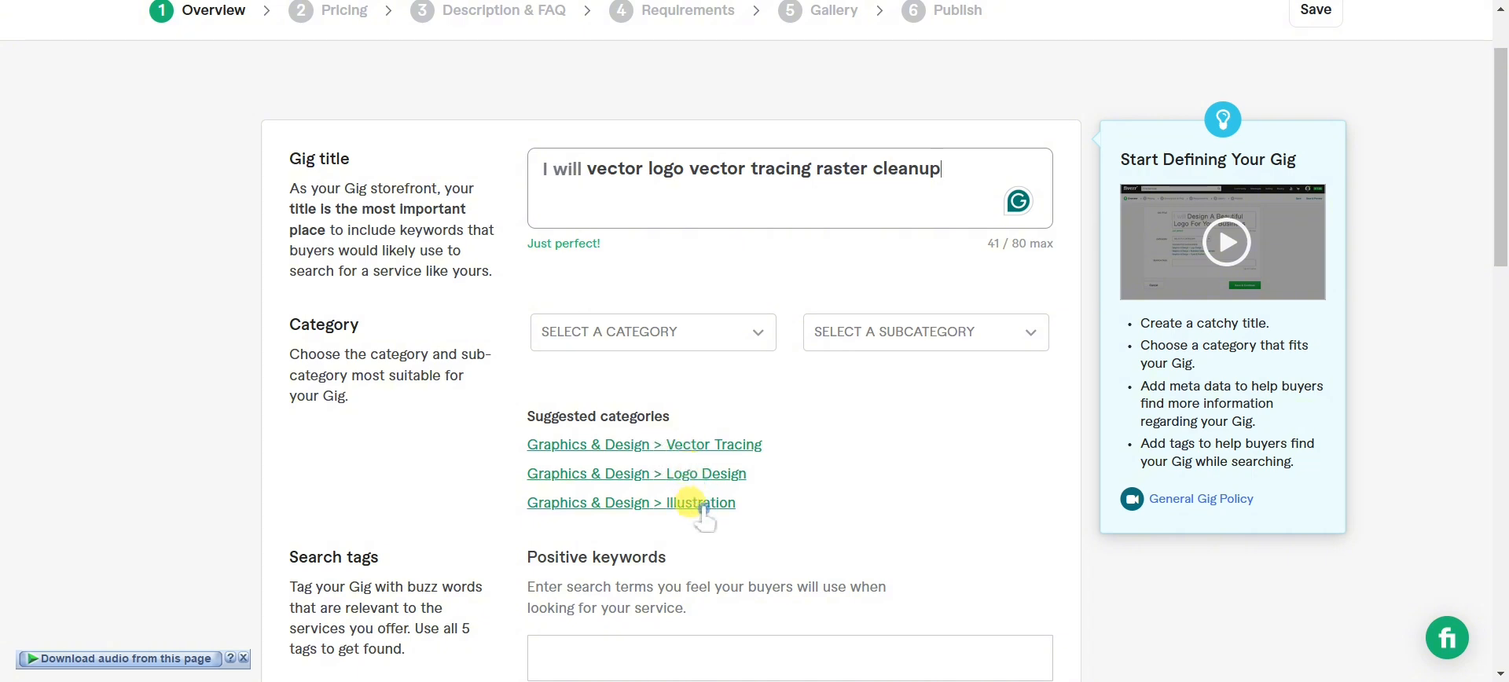
click(695, 448)
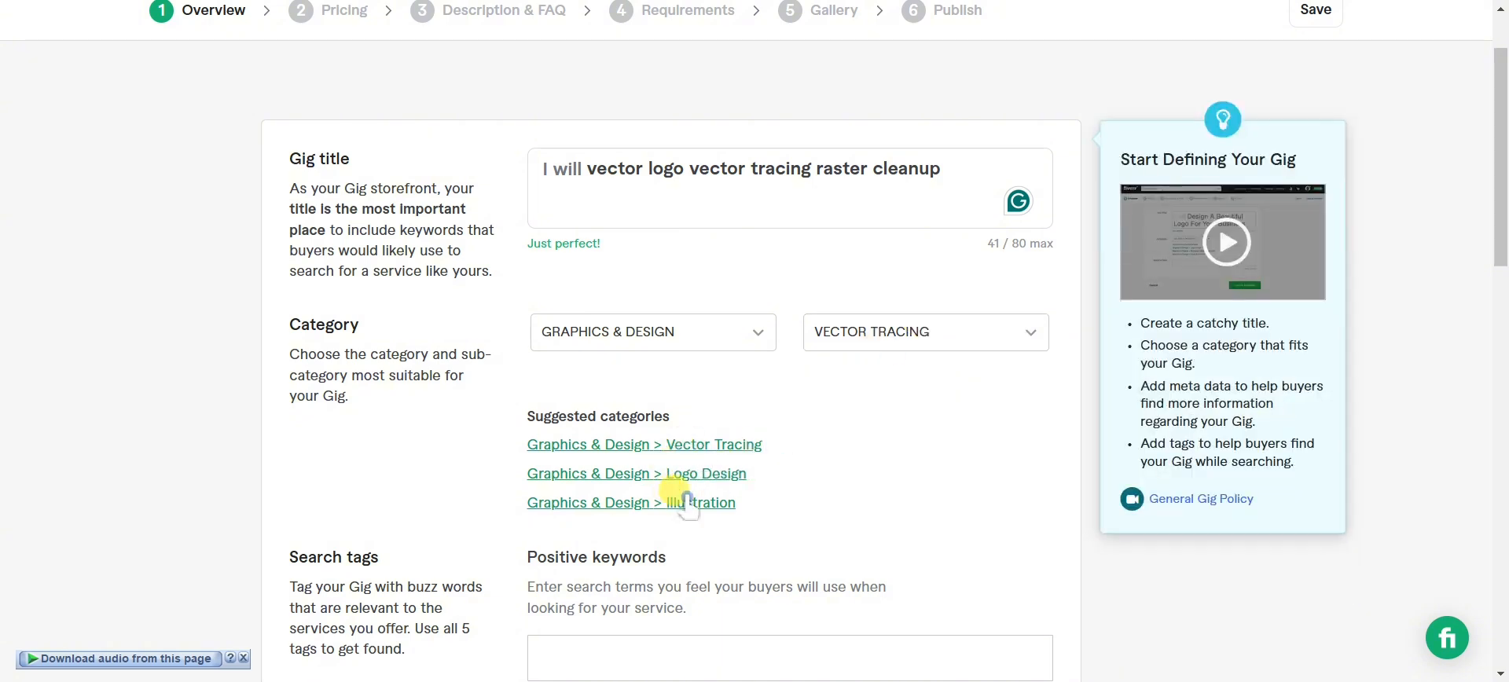
Examine the other options available in the subcategory and main category lists, keeping the current selection
click(851, 339)
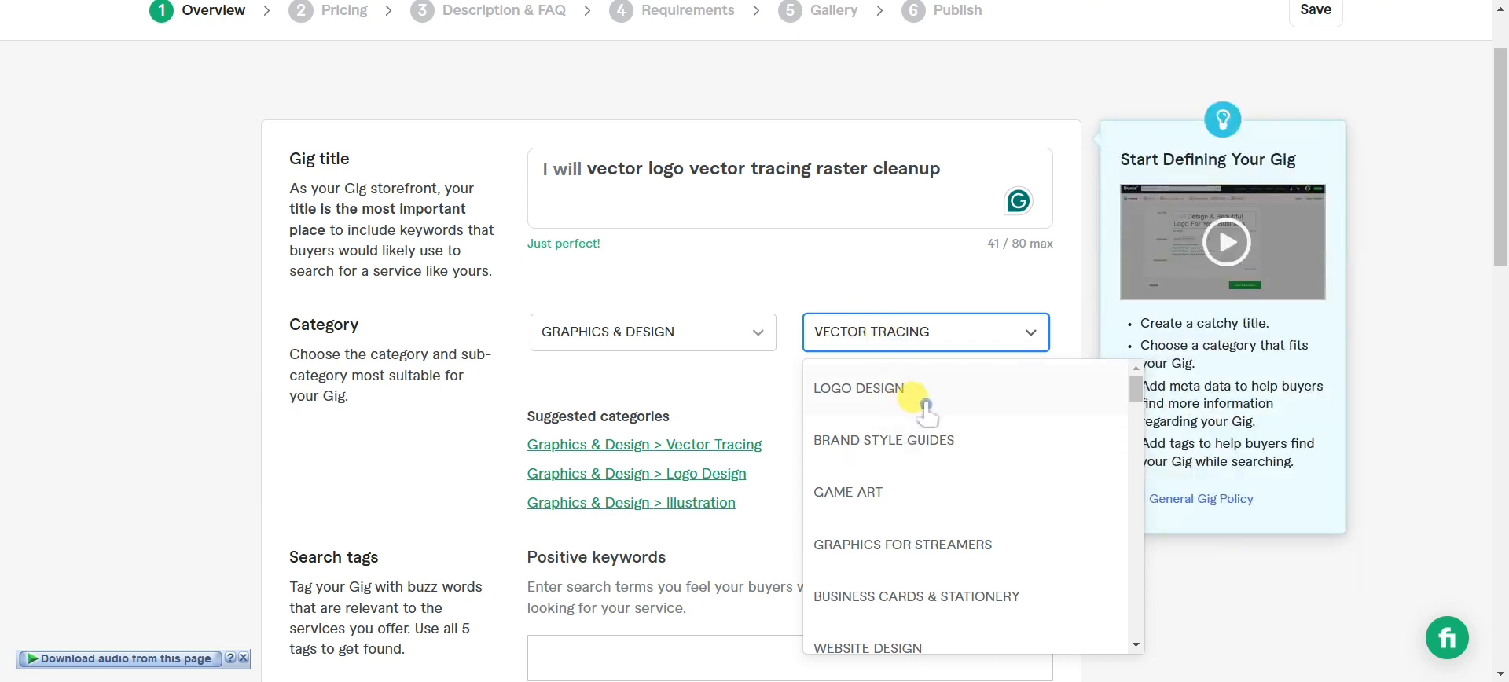
scroll(927, 416, down, 6)
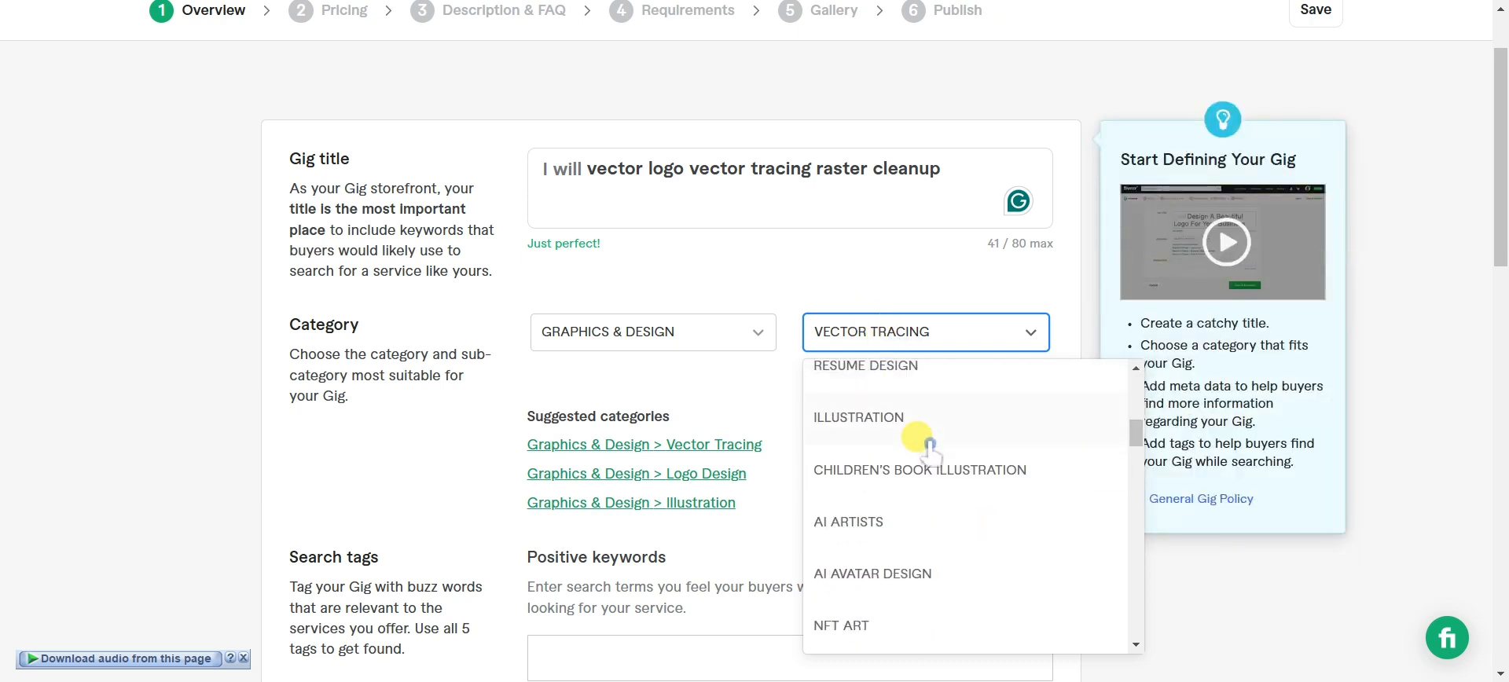
click(891, 330)
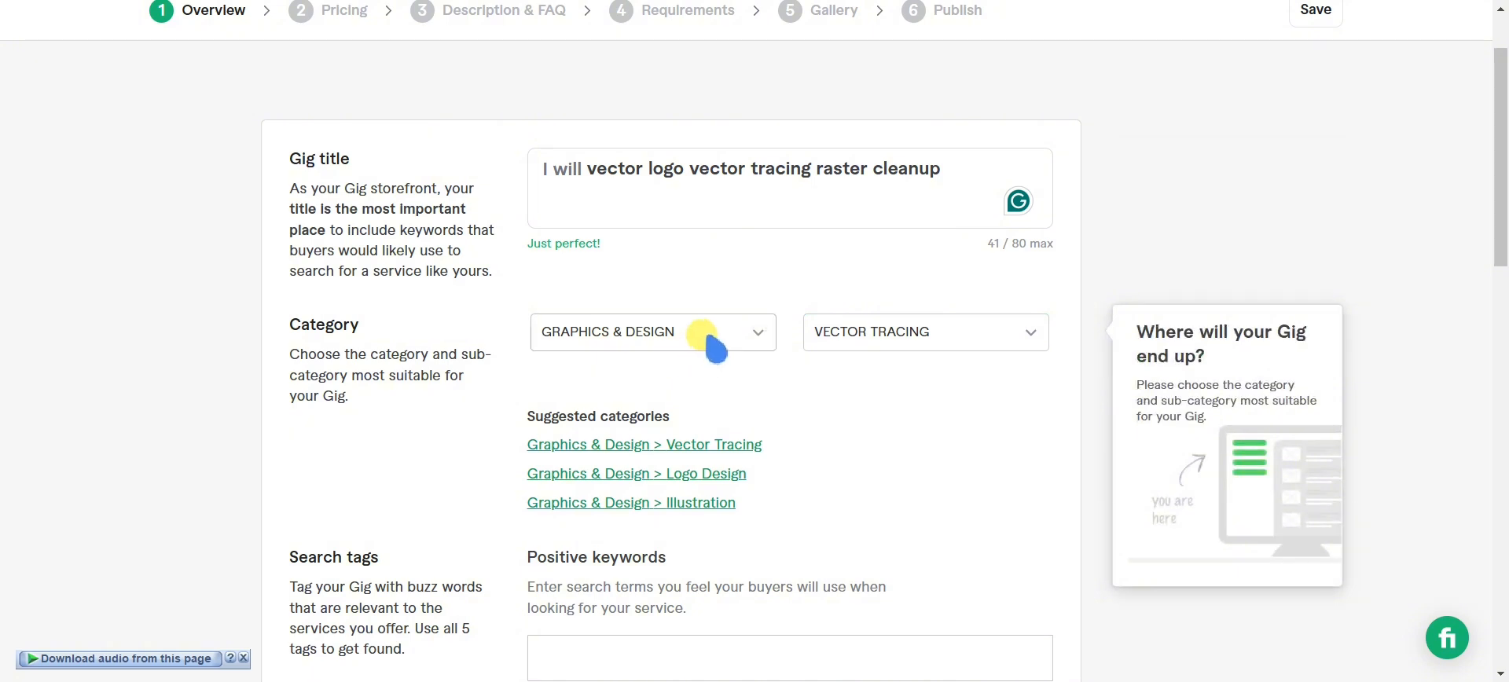
click(735, 334)
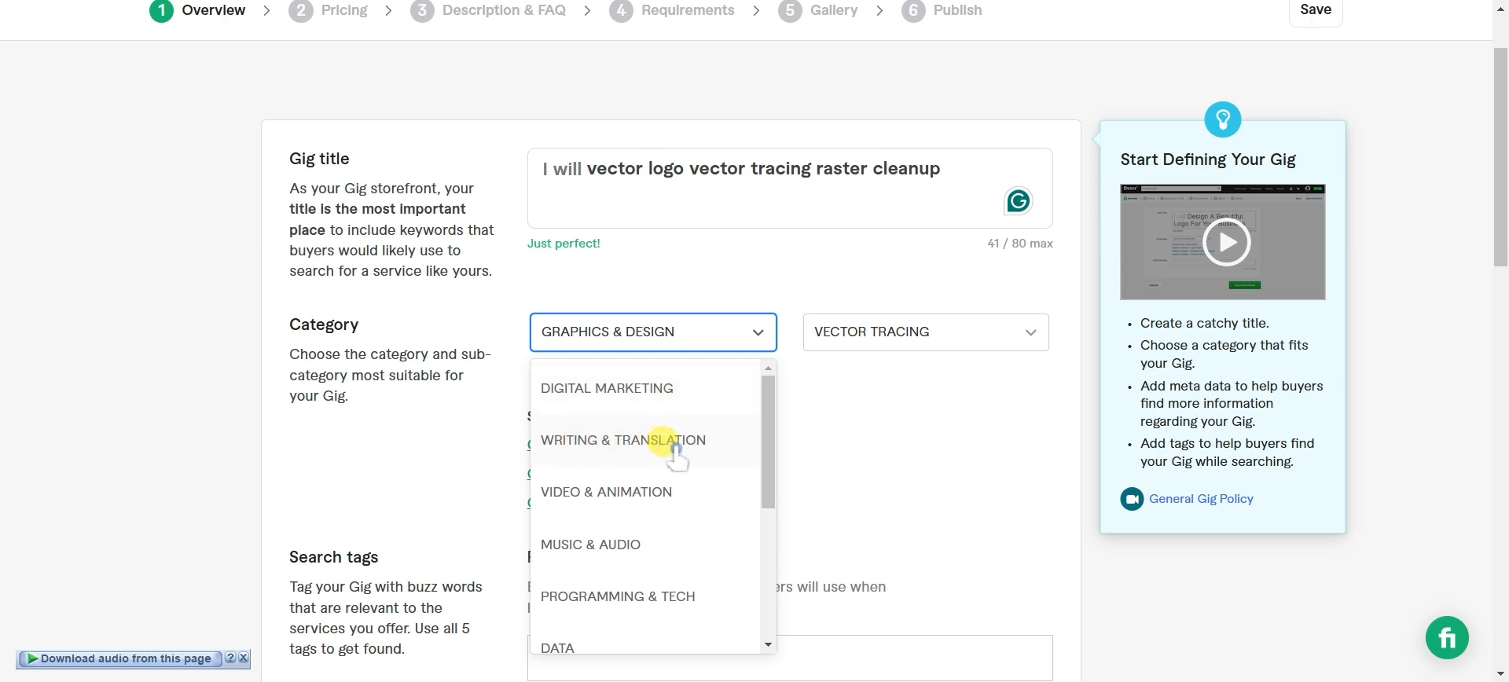
scroll(673, 447, down, 2)
scroll(705, 428, up, 2)
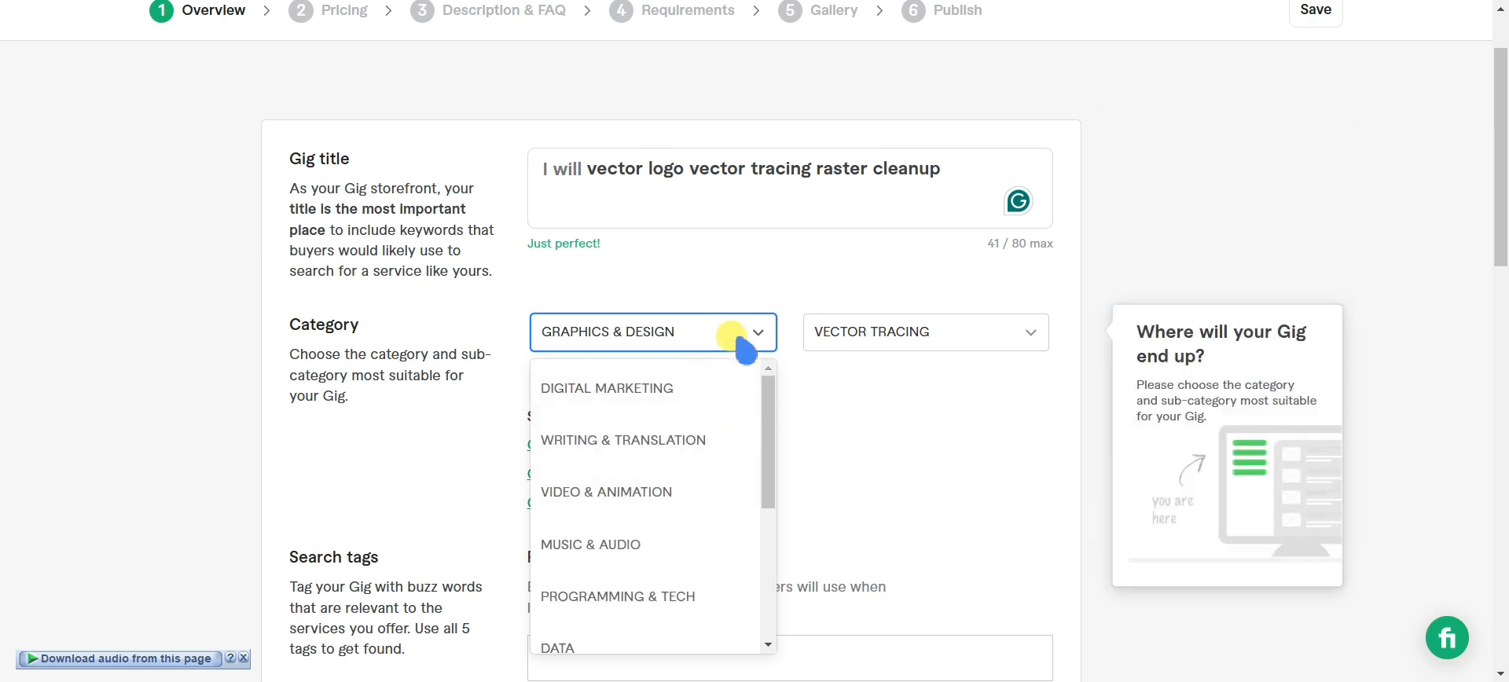
click(752, 295)
Copy "vector logo" from the final keyword line of Fiverr GIG.txt in Notepad into the gig's positive keywords field
scroll(755, 301, down, 1)
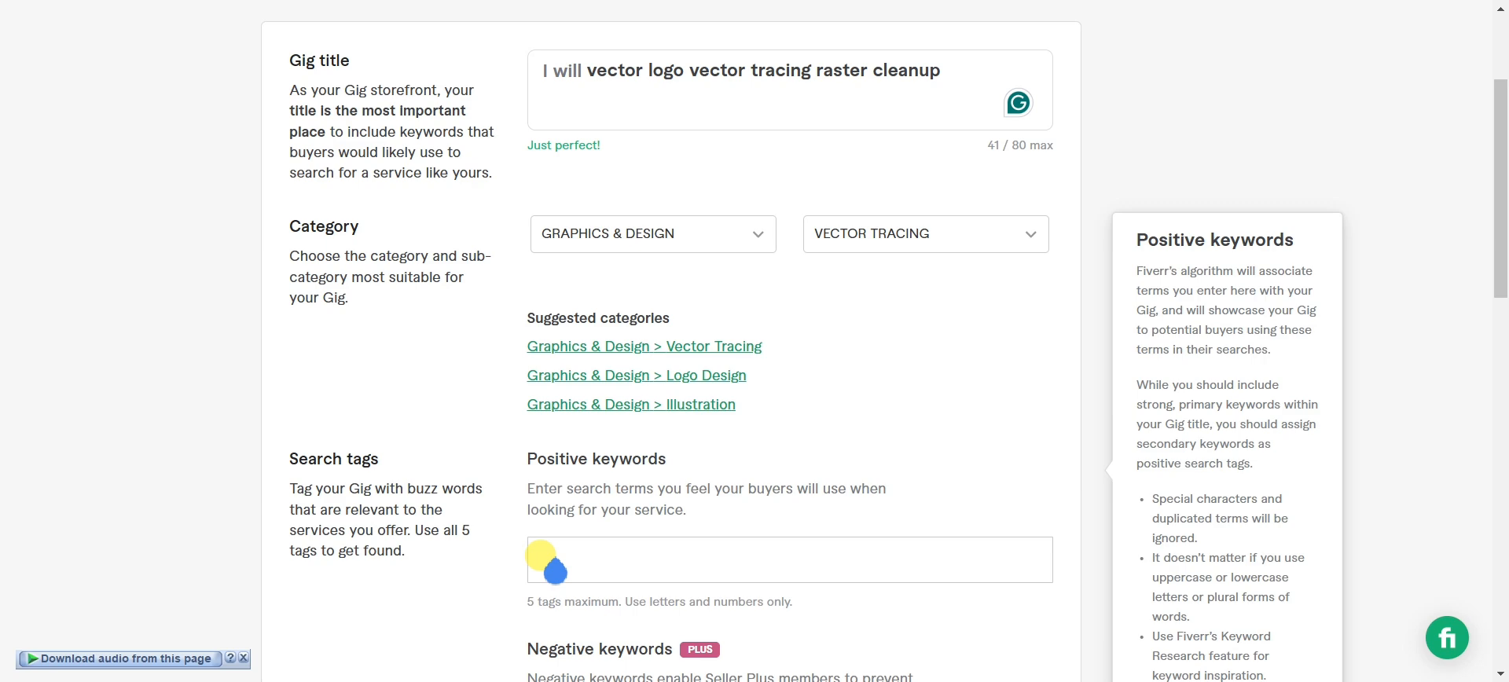
scroll(620, 550, down, 1)
key(alt+Tab)
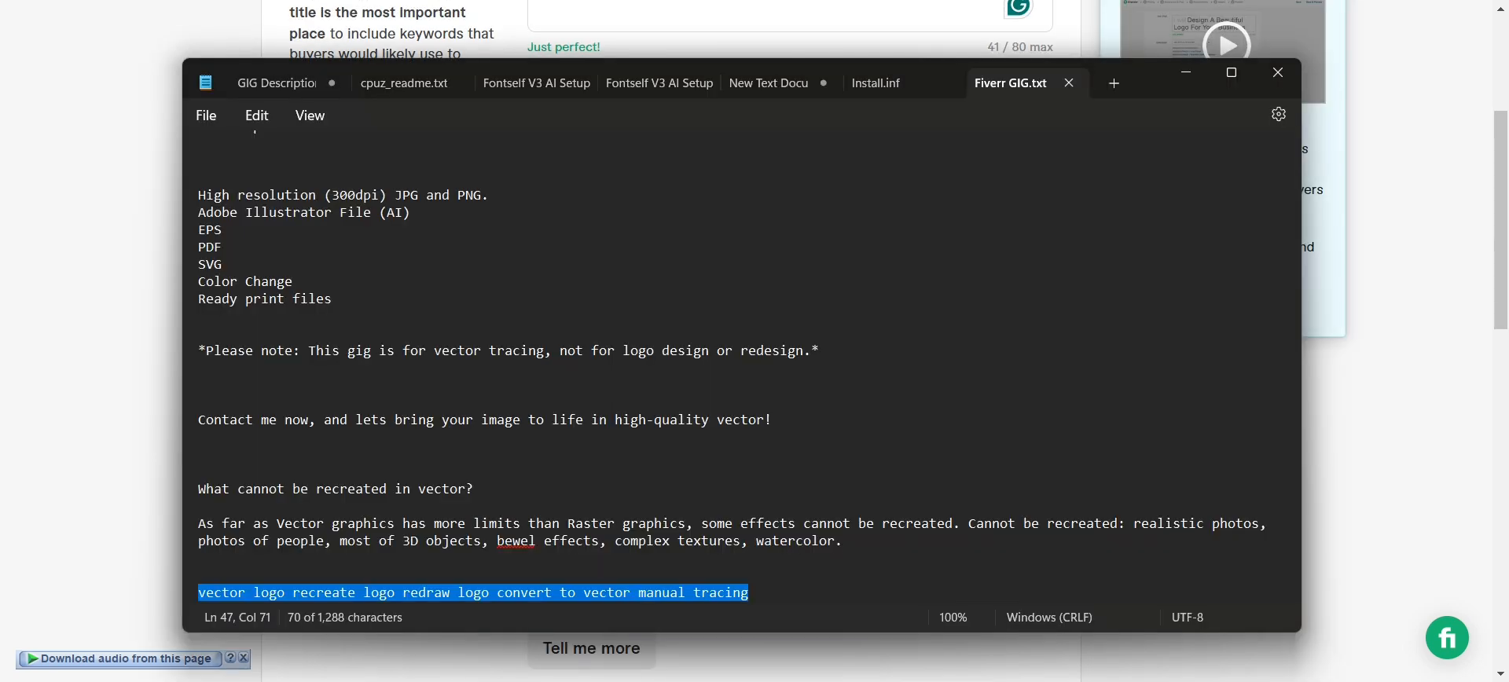
click(283, 592)
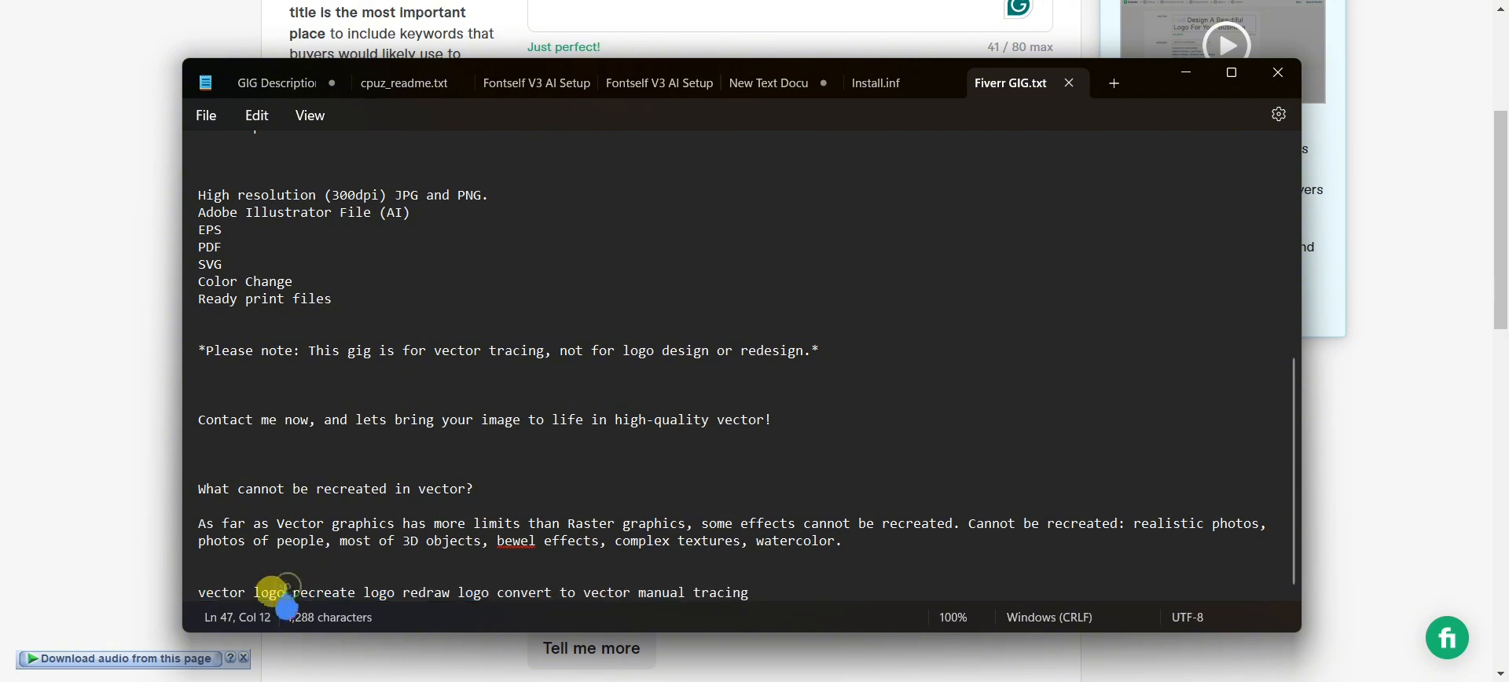
drag(284, 589, 155, 598)
key(ctrl+c)
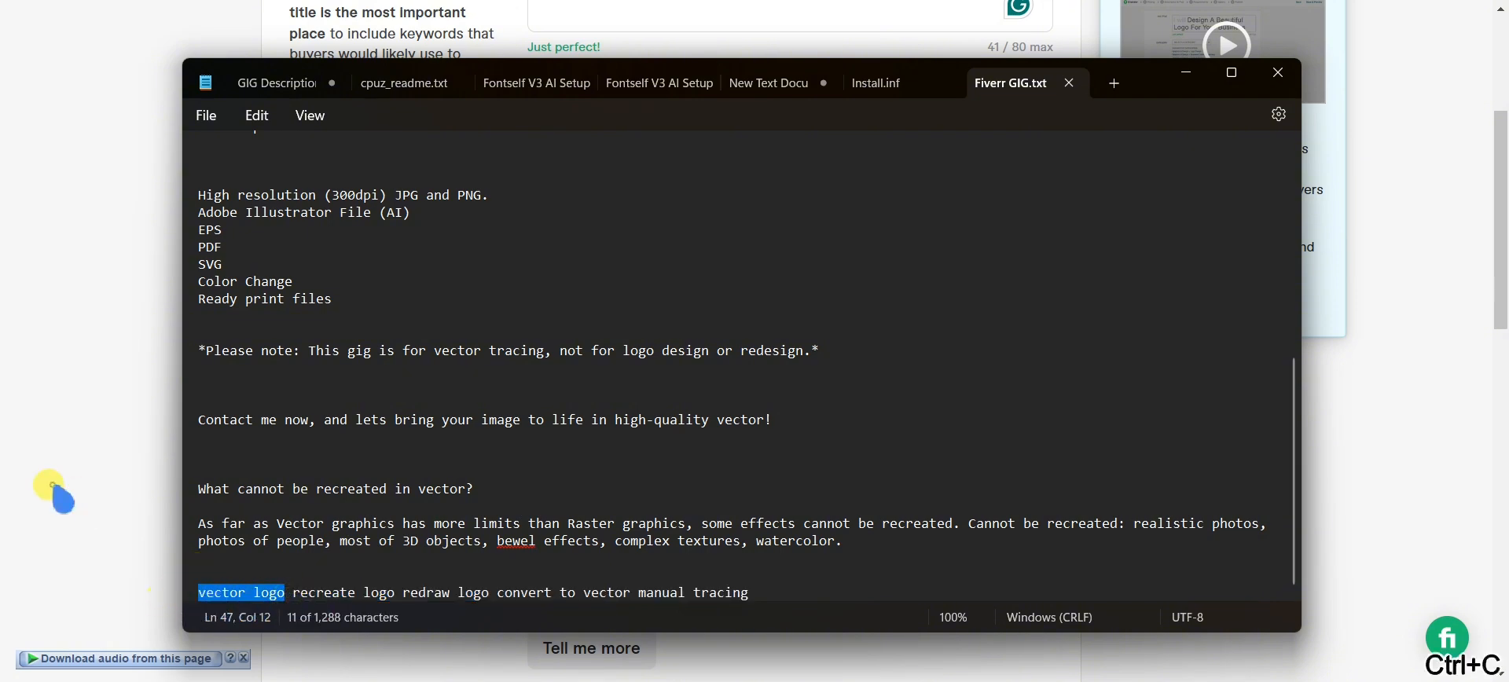
click(51, 487)
click(597, 466)
key(ctrl+v)
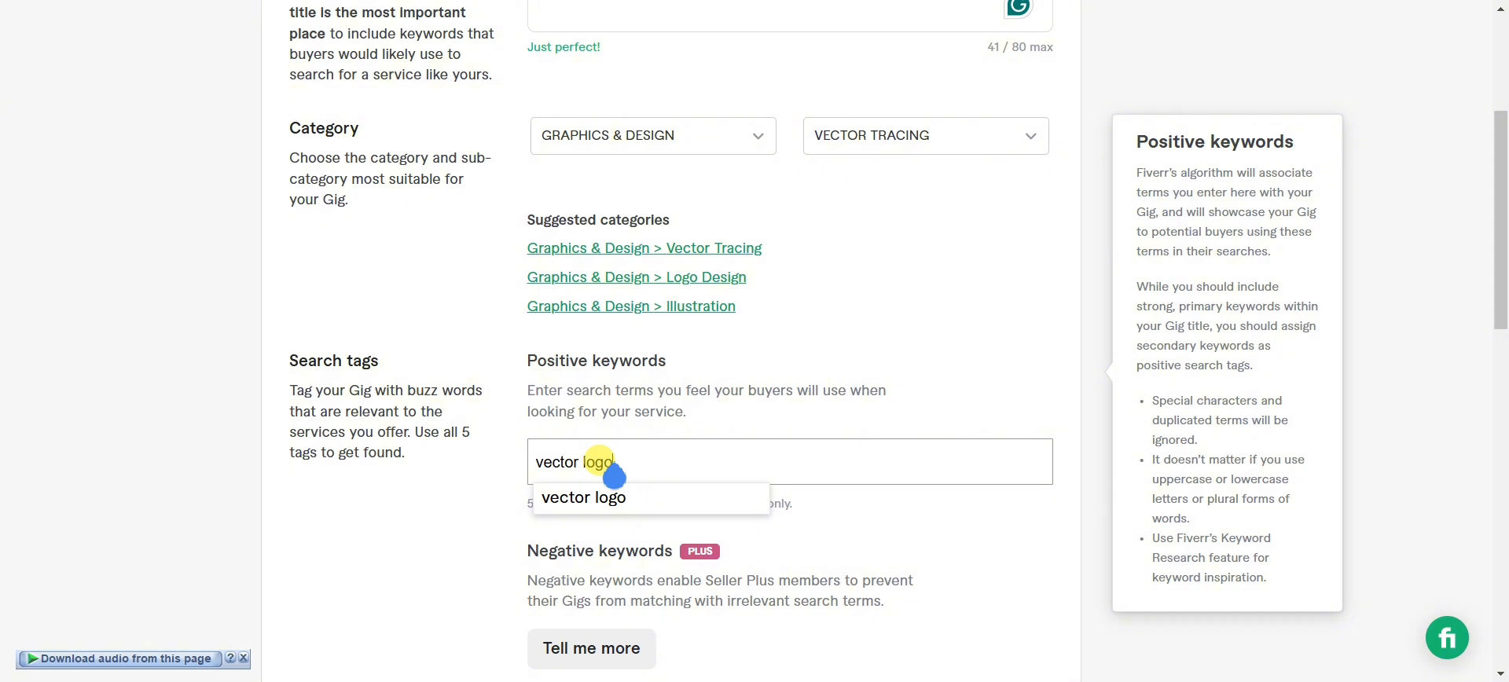
Clear the stray text entered after "vector logo" and add the keyword as a positive search tag
text(d asjda)
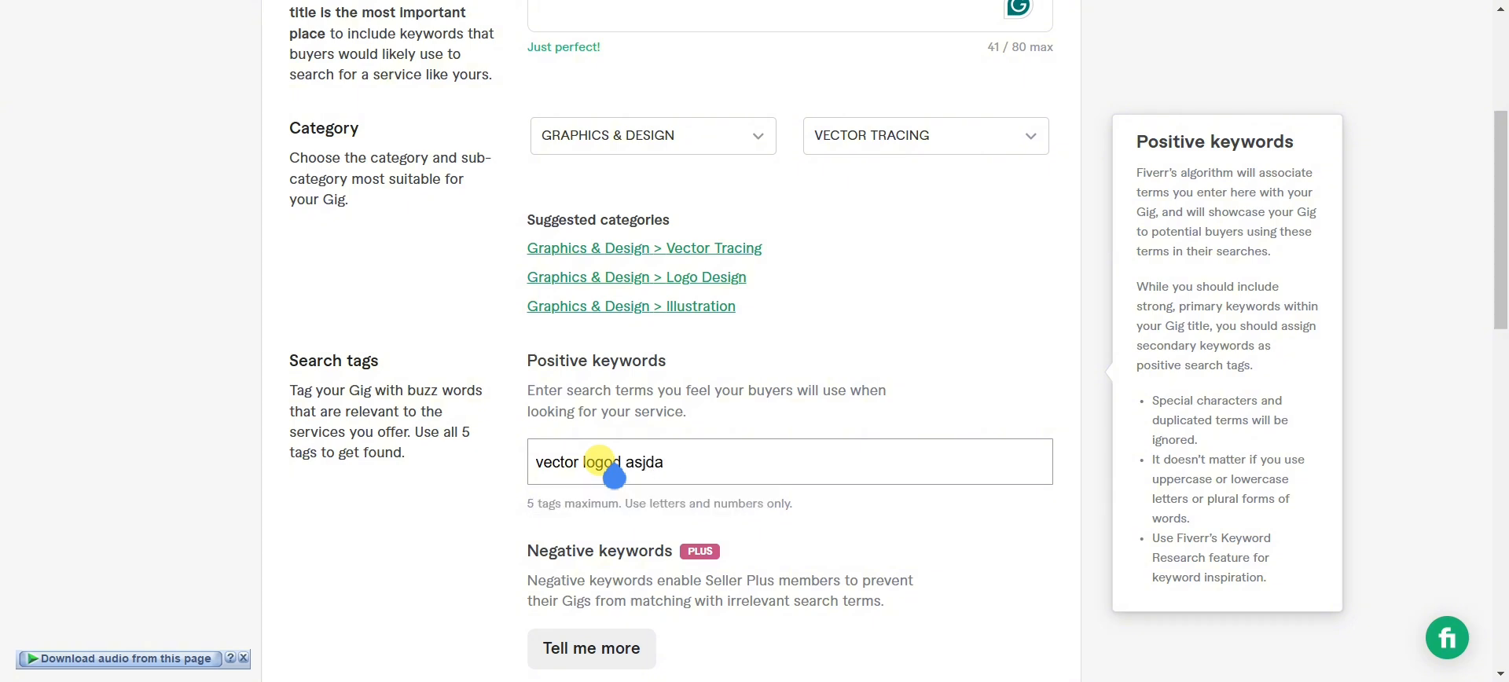
key(BackSpace)
key(BackSpace)
key(BackSpace)
key(Return)
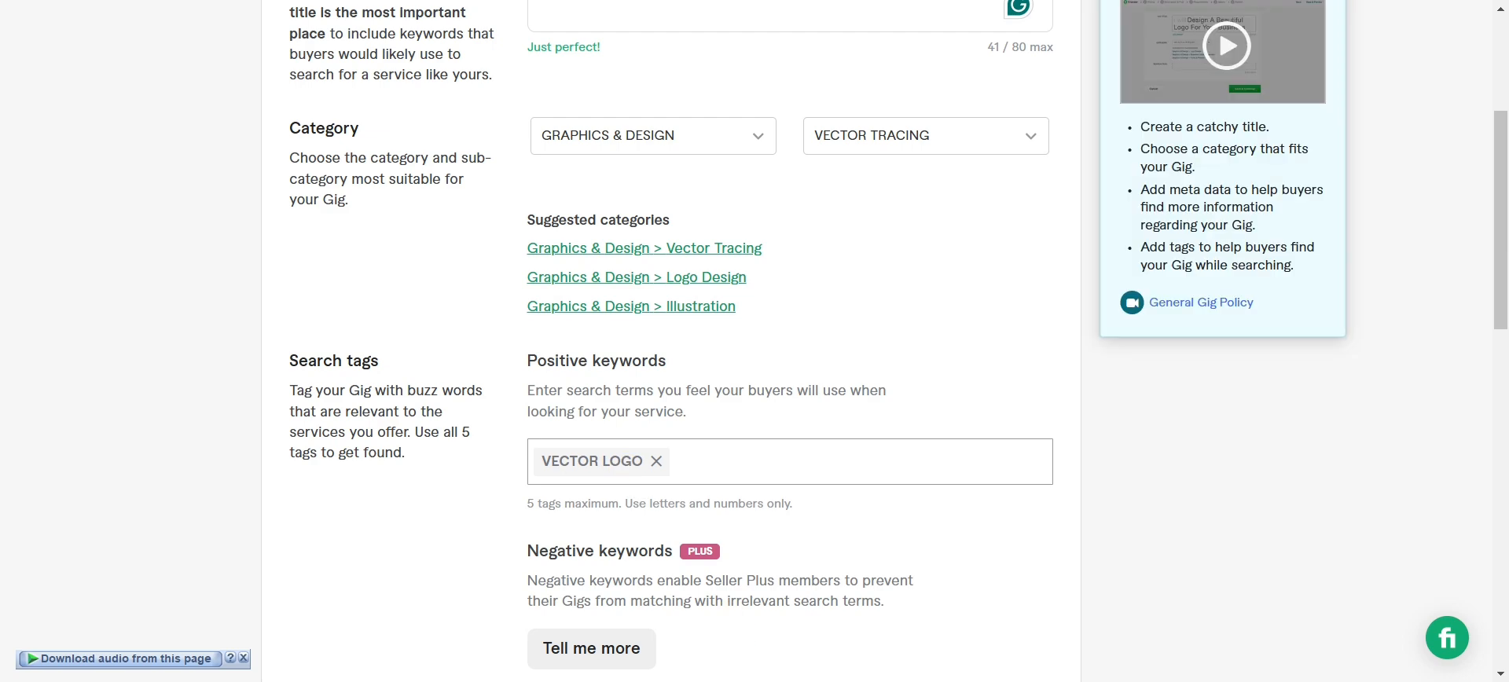
Add "recreate logo" from the keyword line of Fiverr GIG.txt as the second positive keyword tag
key(alt+Tab)
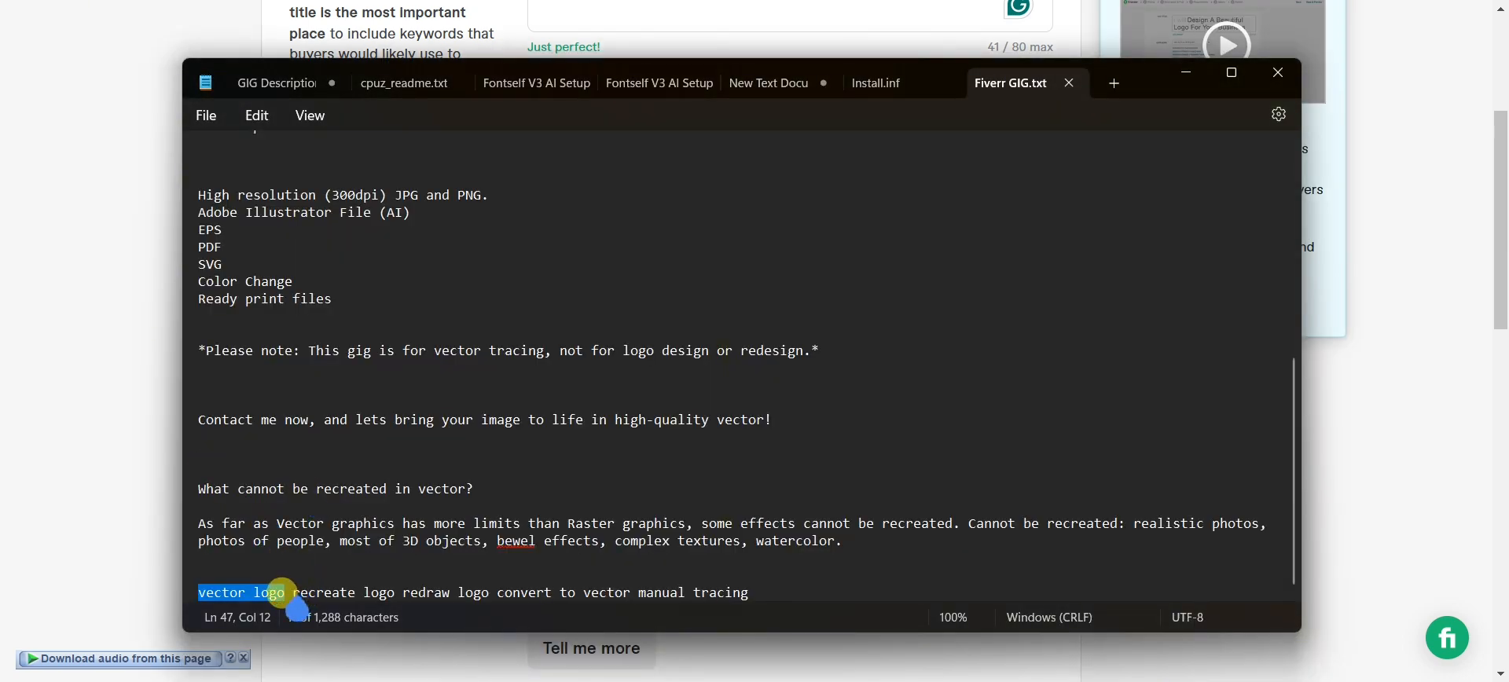
drag(292, 592, 394, 592)
key(ctrl+c)
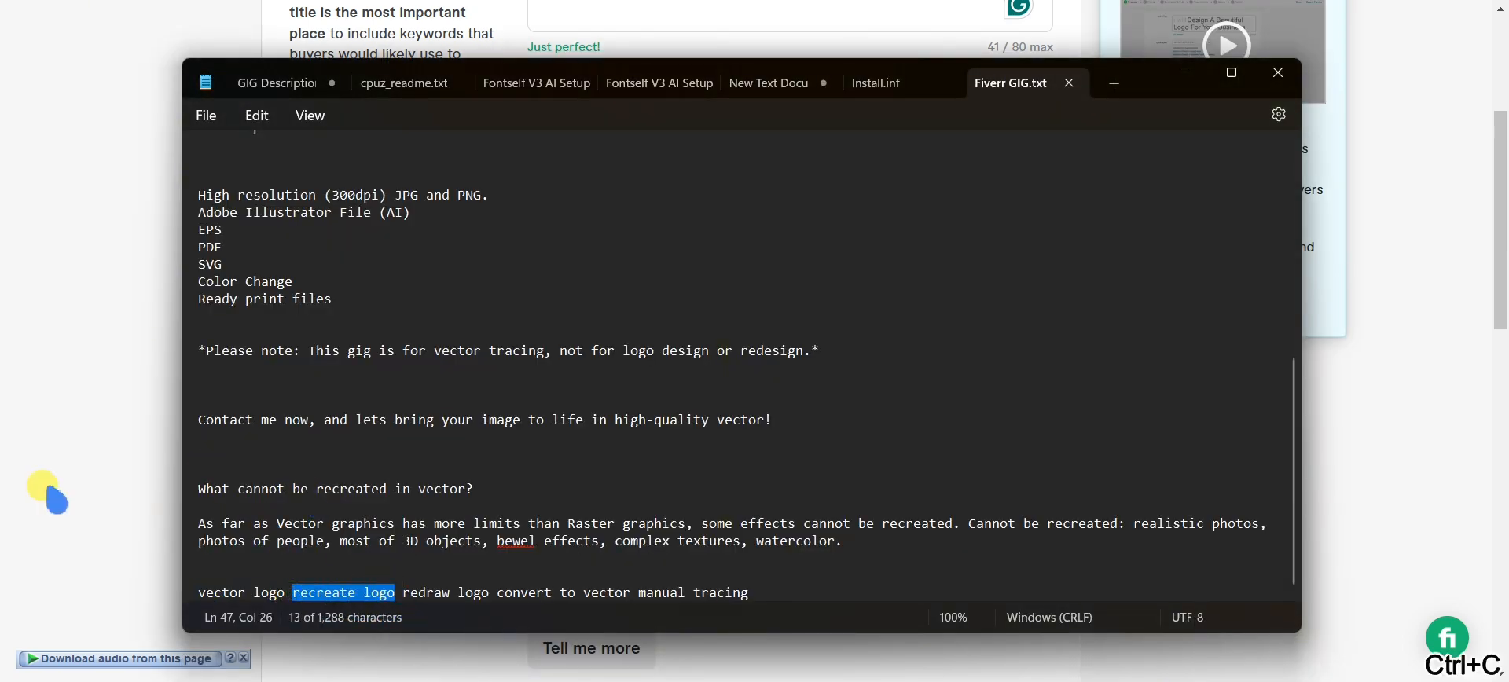
click(46, 495)
click(697, 462)
key(ctrl+v)
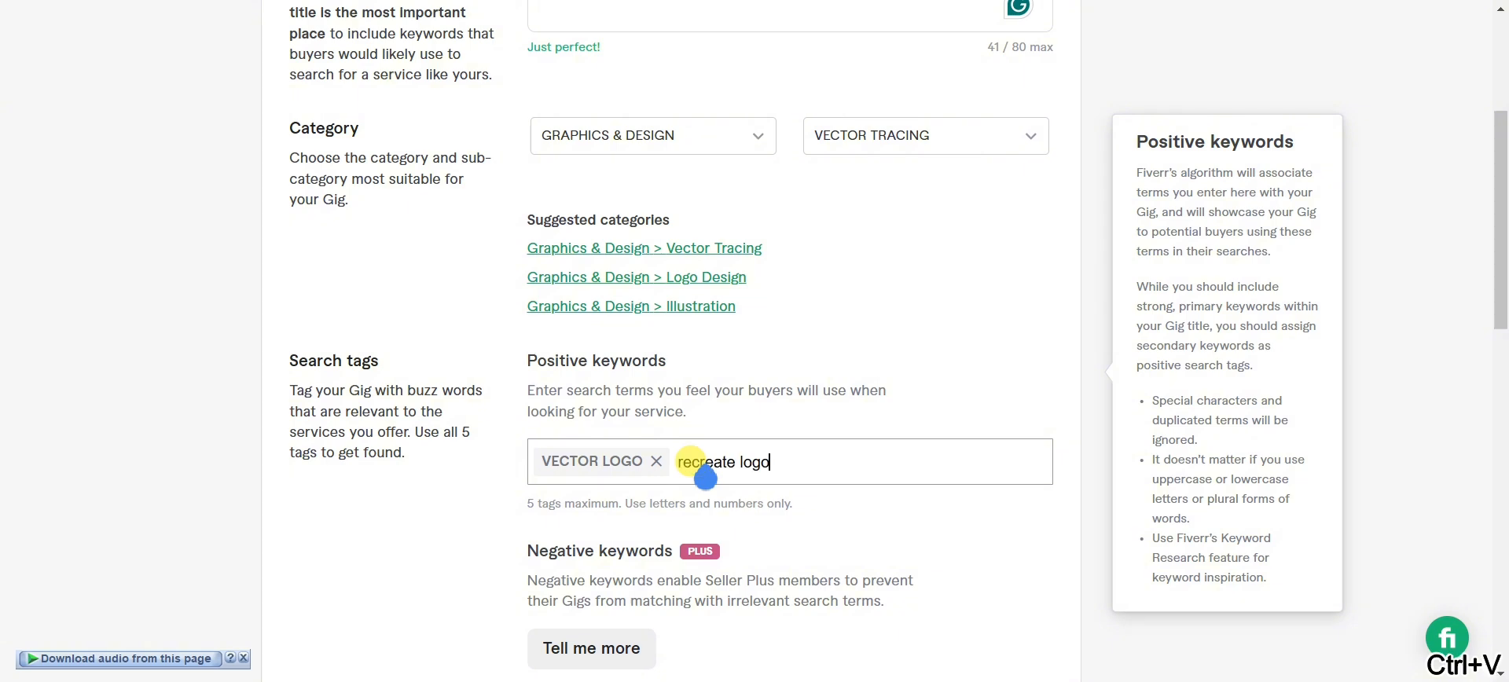
key(Return)
Add "redraw logo" from the keyword line of Fiverr GIG.txt as the third positive keyword tag
key(alt+Tab)
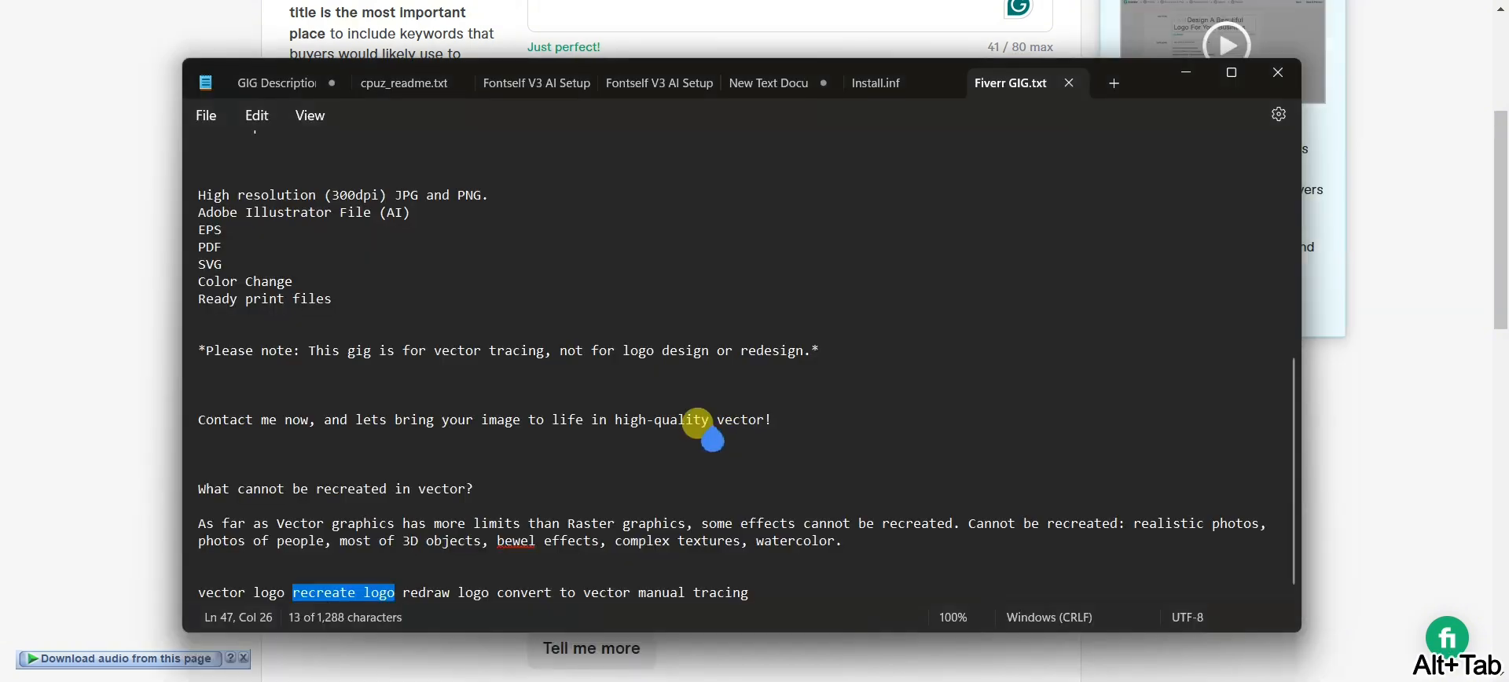
drag(402, 593, 489, 593)
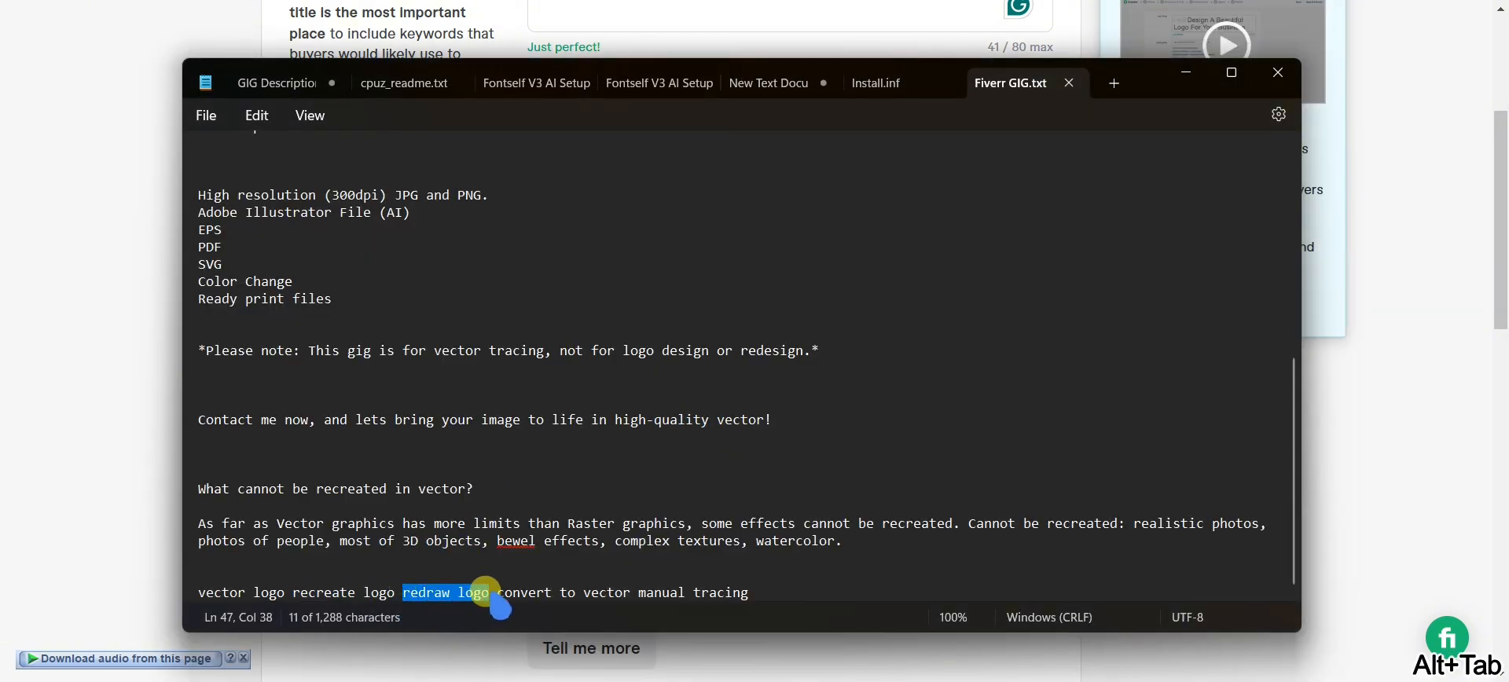
key(ctrl+c)
click(66, 495)
click(839, 461)
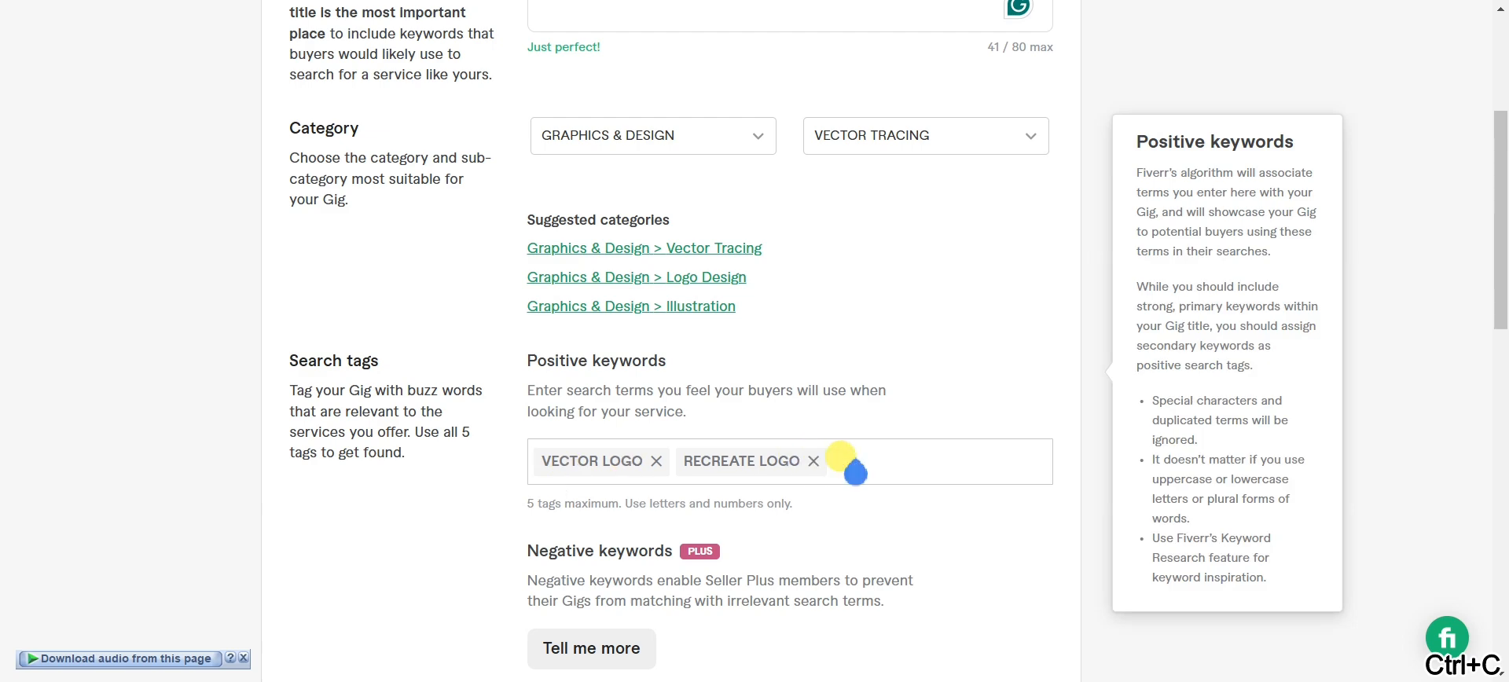
key(ctrl+v)
key(Return)
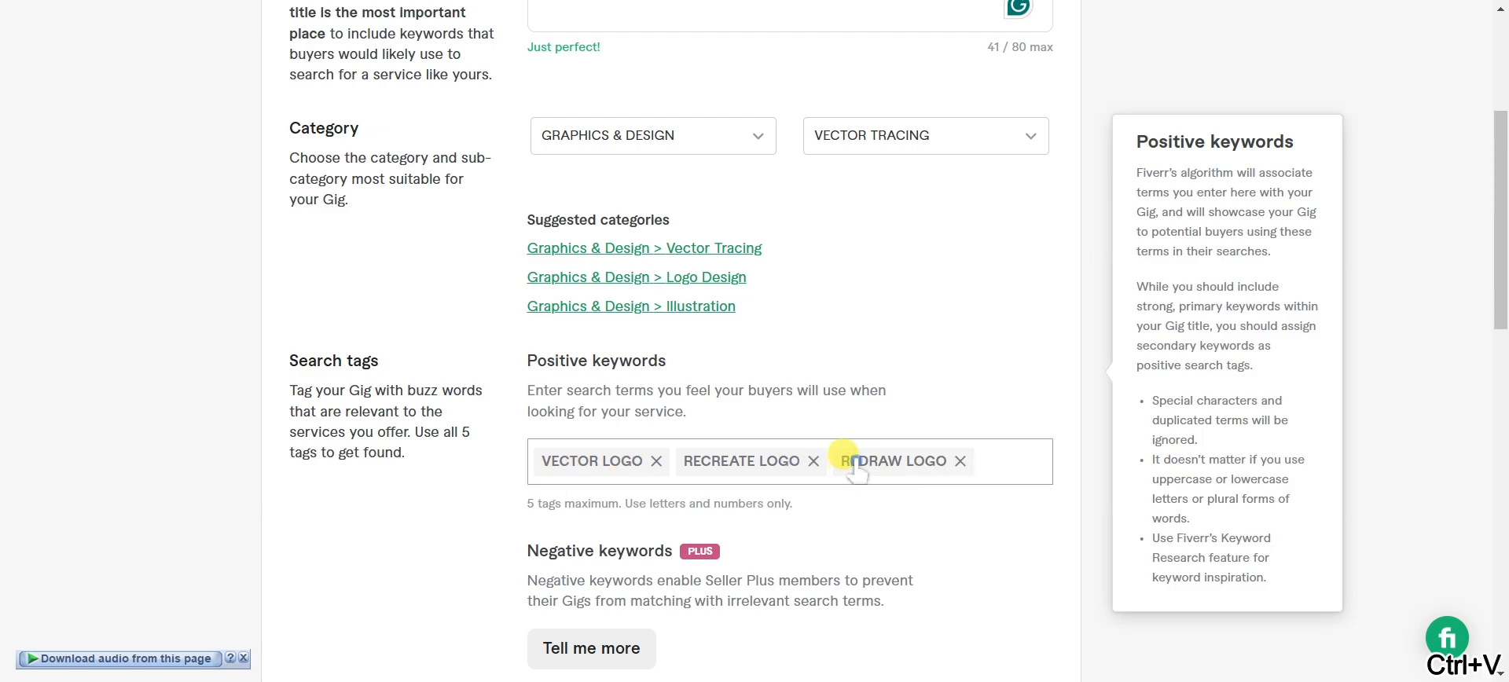
Add "convert to vector" from the keyword line of Fiverr GIG.txt as the fourth positive keyword tag
key(alt+Tab)
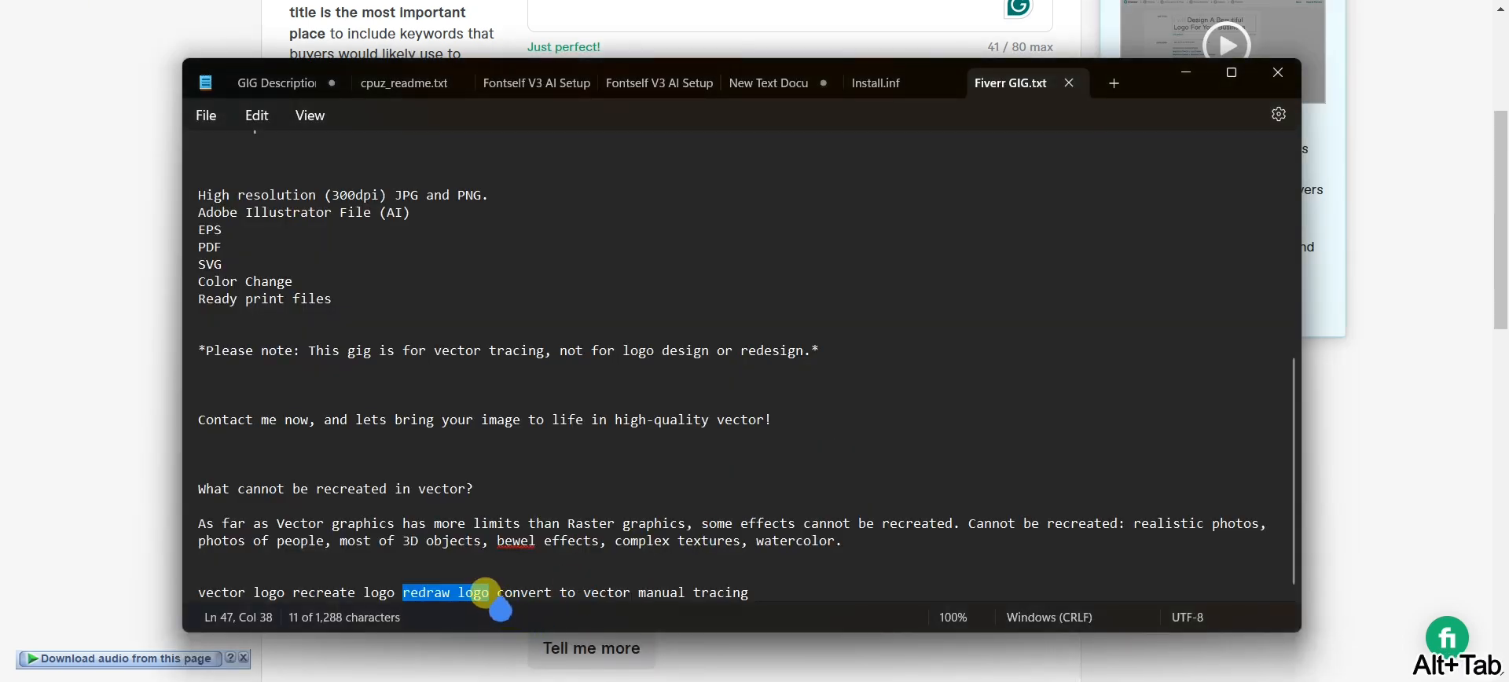
drag(494, 593, 641, 605)
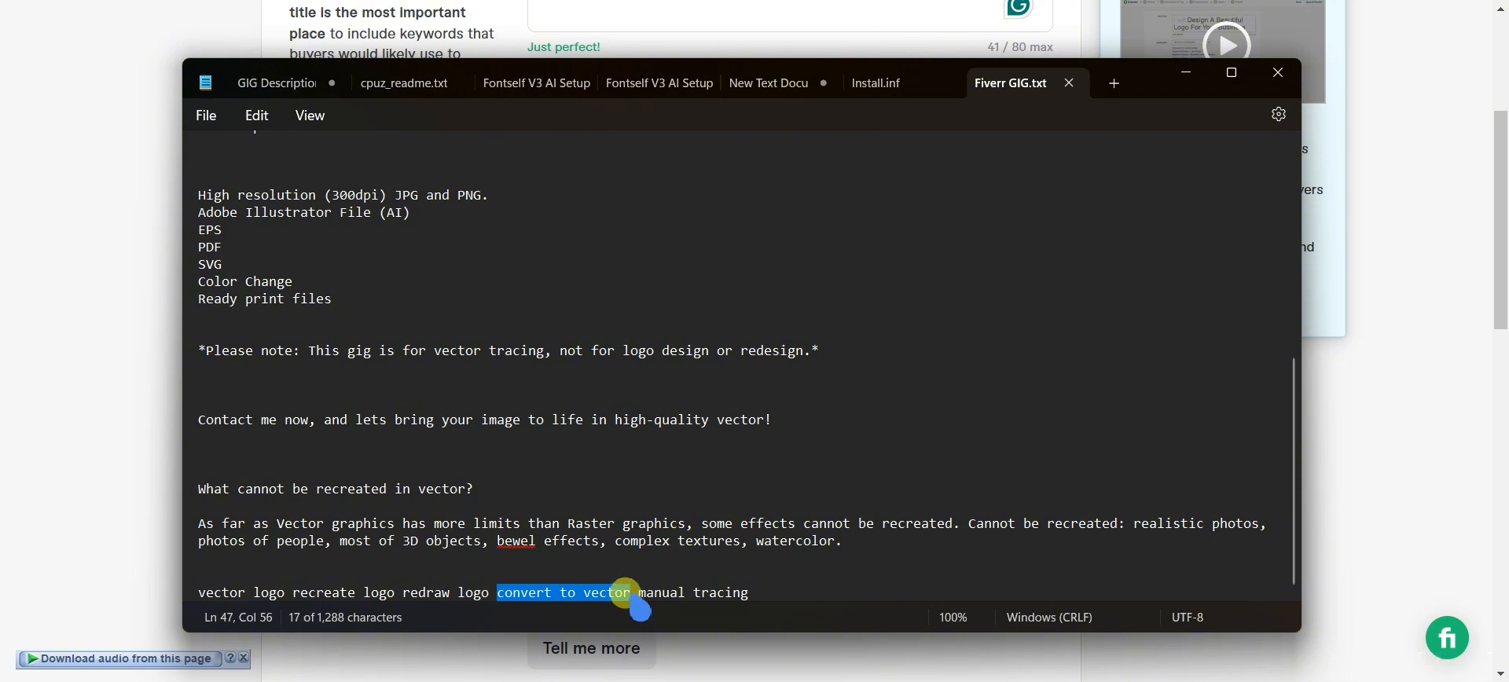
key(ctrl+c)
click(67, 526)
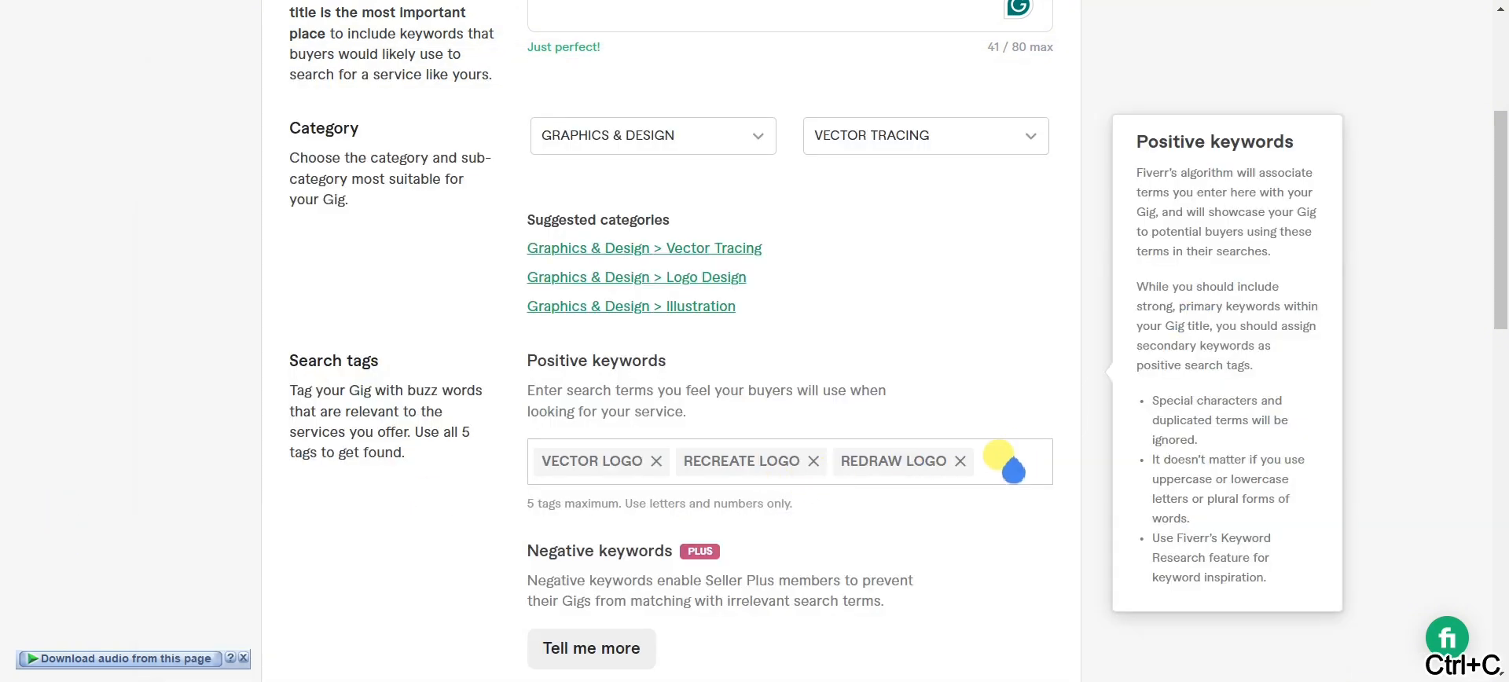
click(997, 463)
key(ctrl+v)
key(Return)
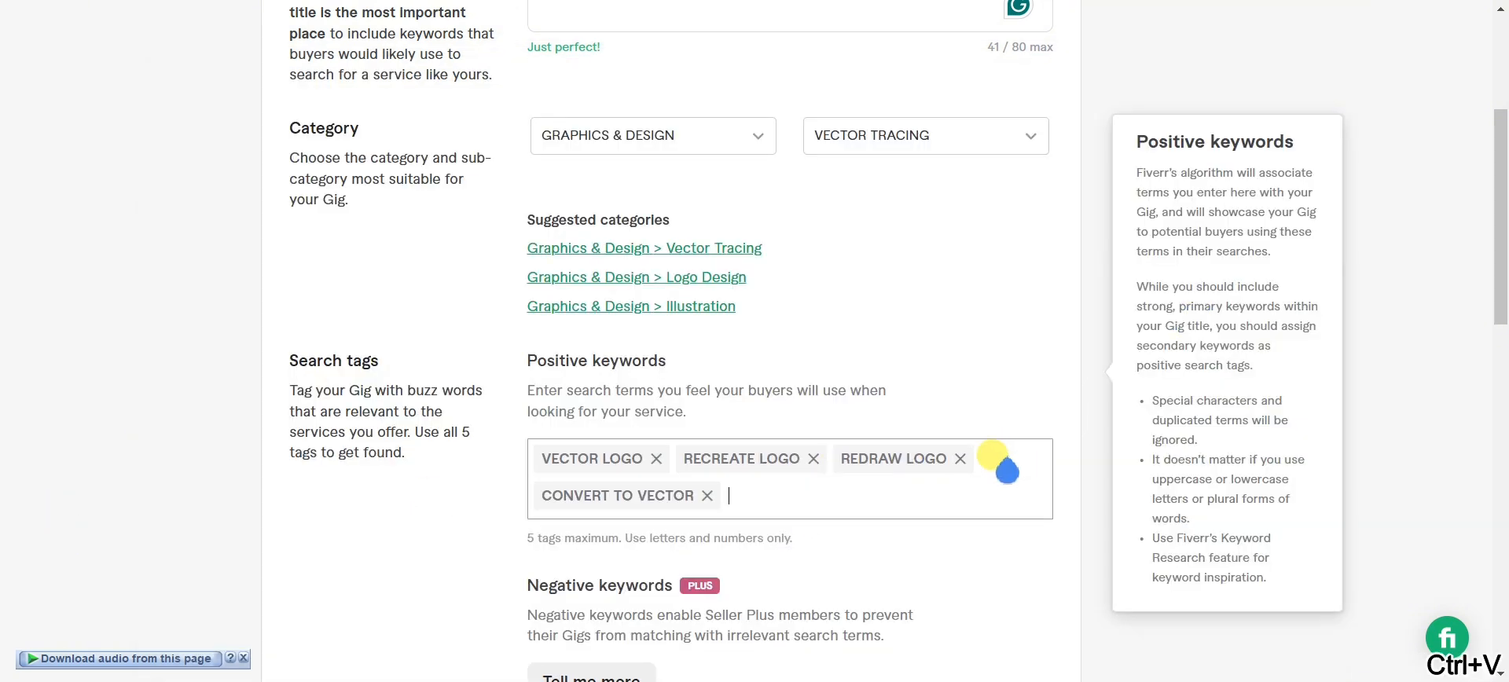
Add "manual tracing" from the end of the keyword line in Fiverr GIG.txt as the fifth positive keyword tag
key(alt+Tab)
drag(749, 593, 637, 595)
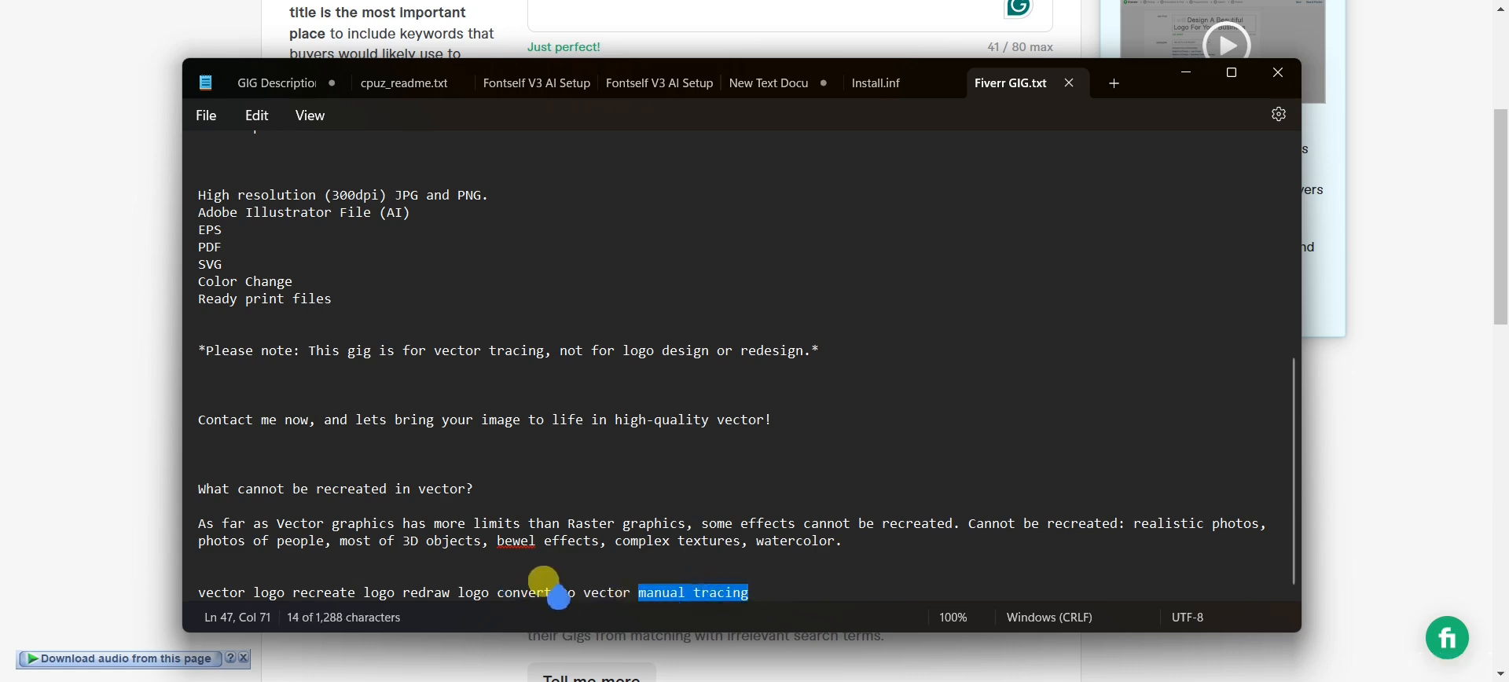
key(ctrl+c)
key(alt+Tab)
click(778, 500)
key(ctrl+v)
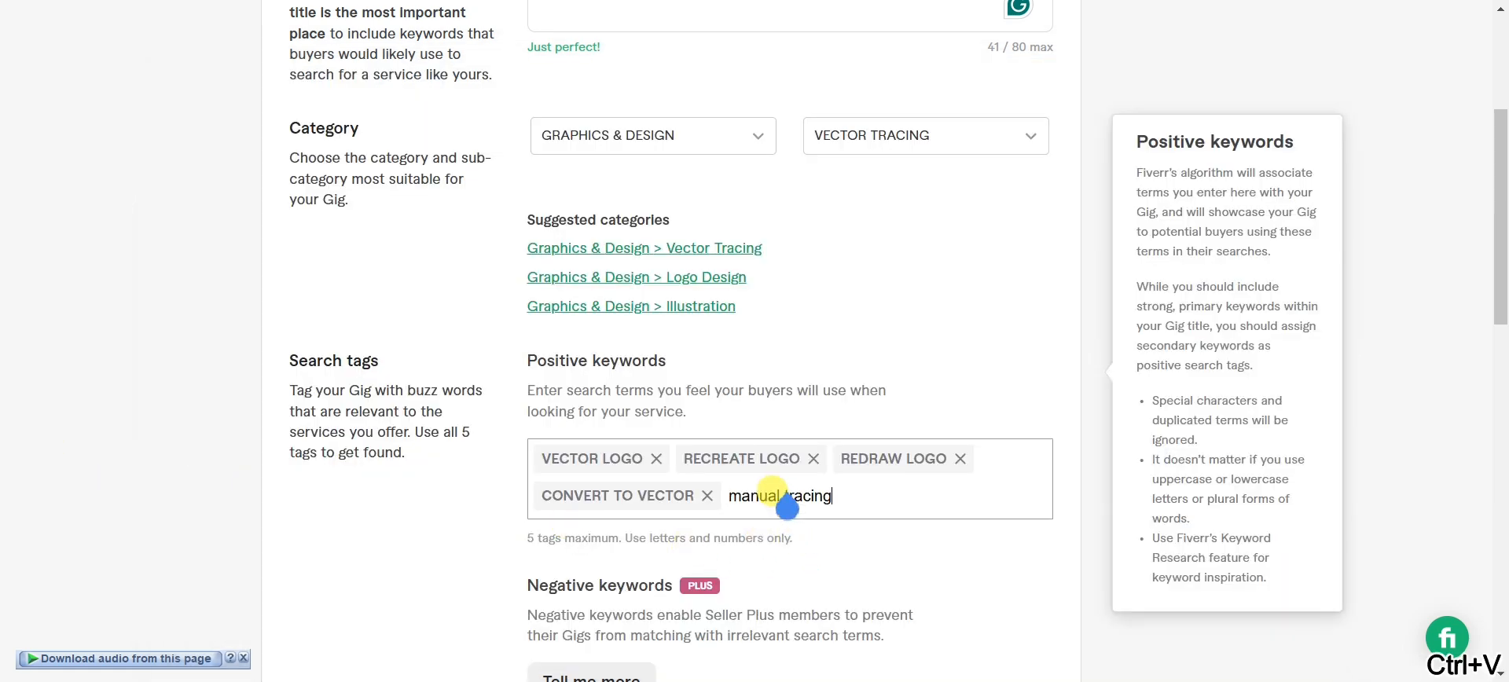
key(Return)
Review the completed gig title, category and search tags, and save the Overview to continue to Pricing
scroll(718, 498, down, 3)
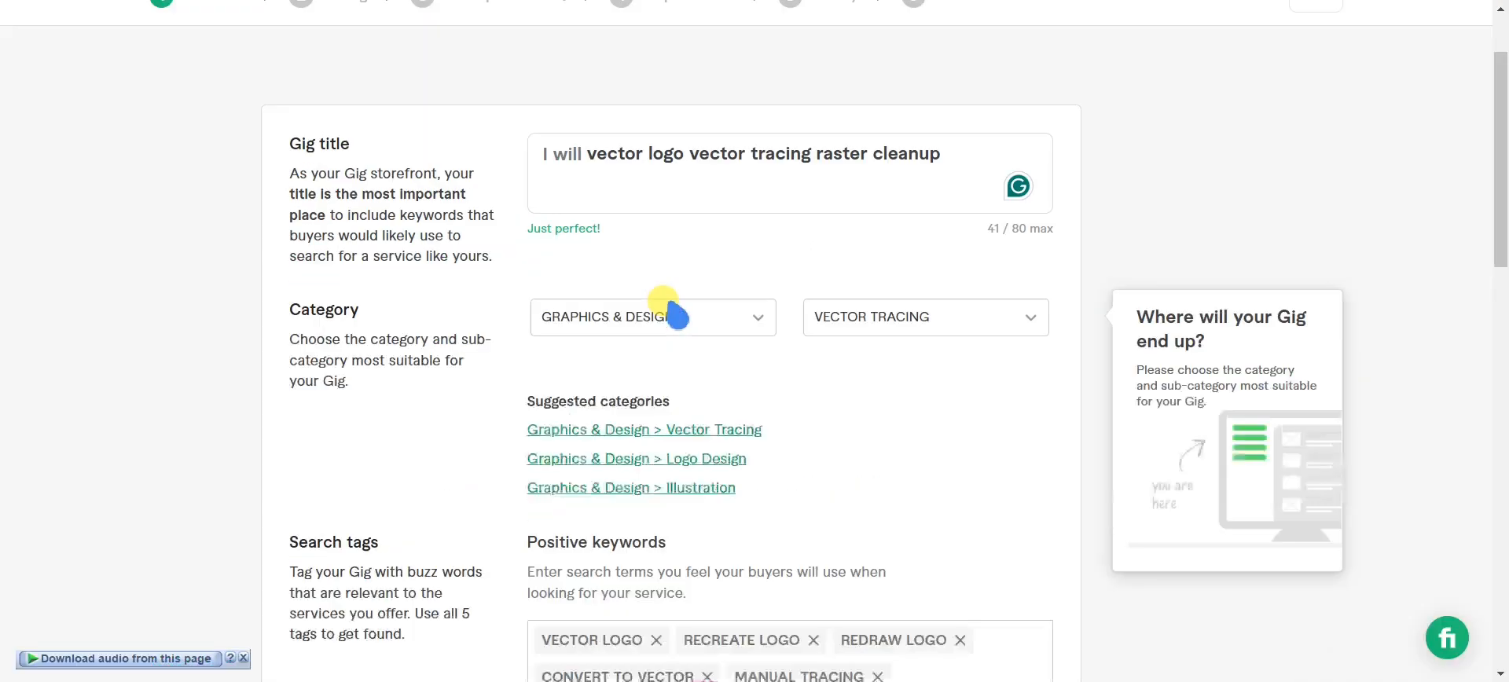
scroll(707, 267, up, 2)
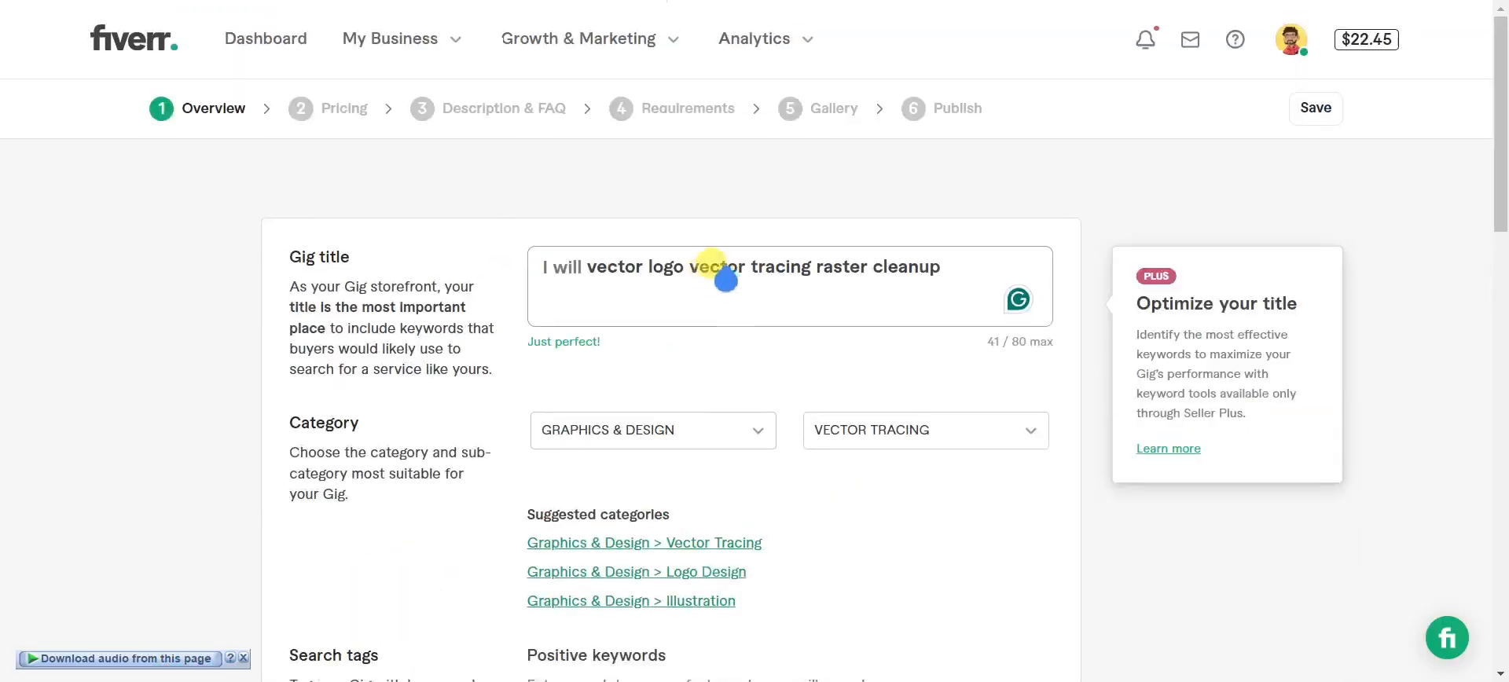
scroll(739, 330, down, 2)
scroll(730, 323, down, 5)
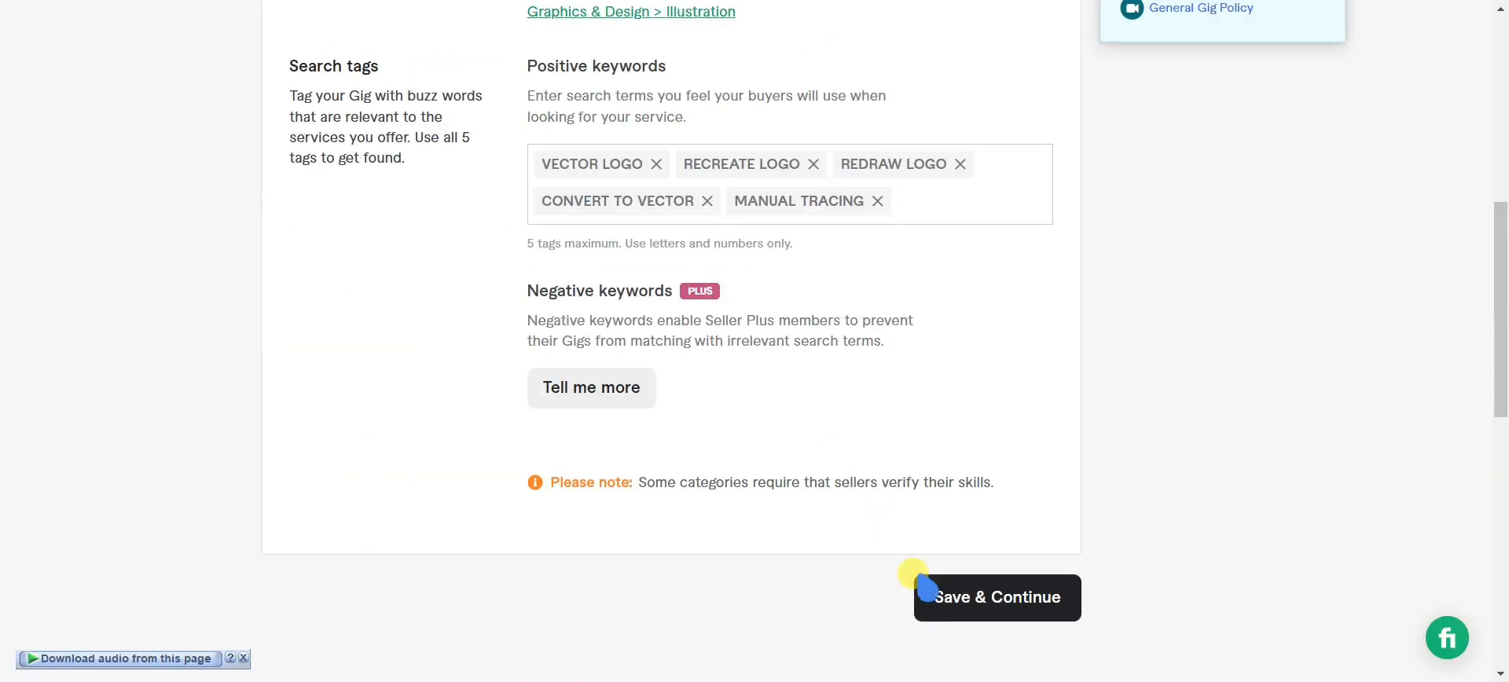
click(973, 605)
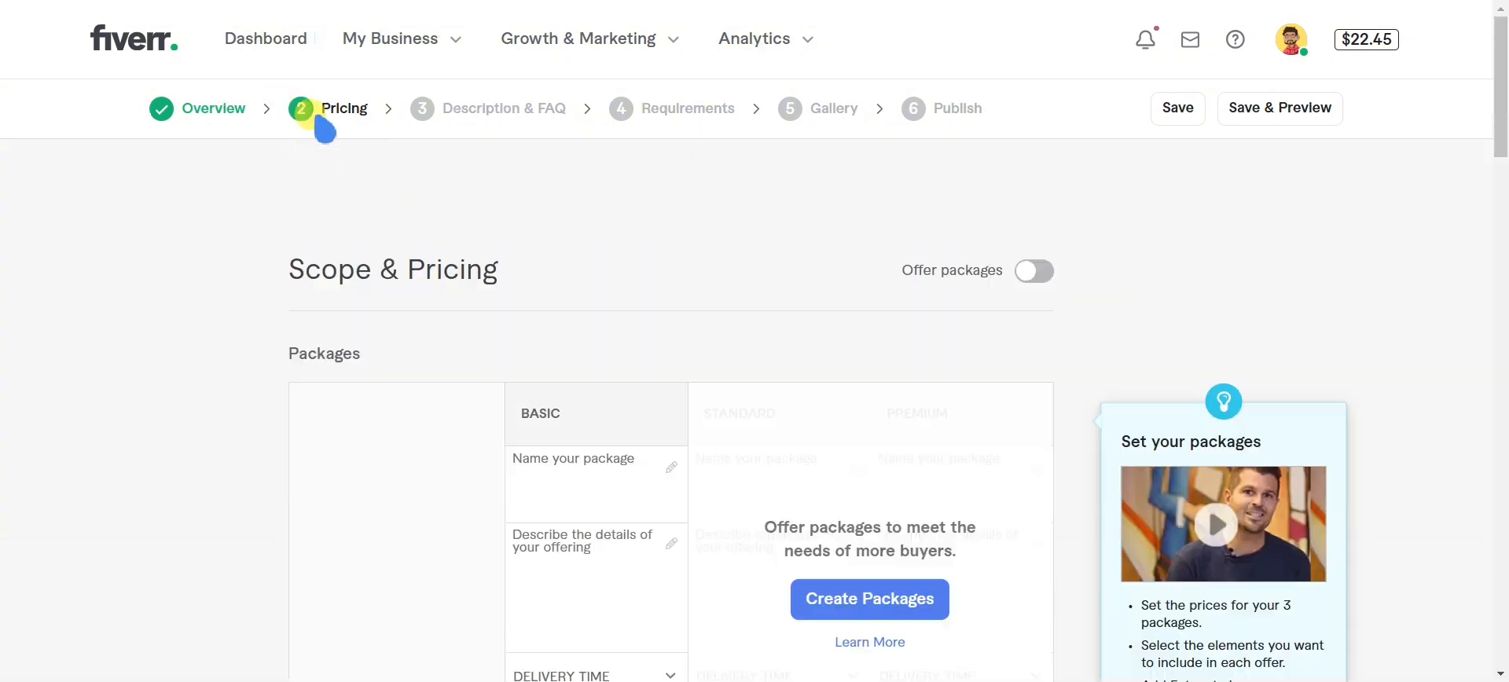
Review the Scope & Pricing form and enable offering Basic, Standard and Premium packages for the gig
scroll(380, 211, down, 2)
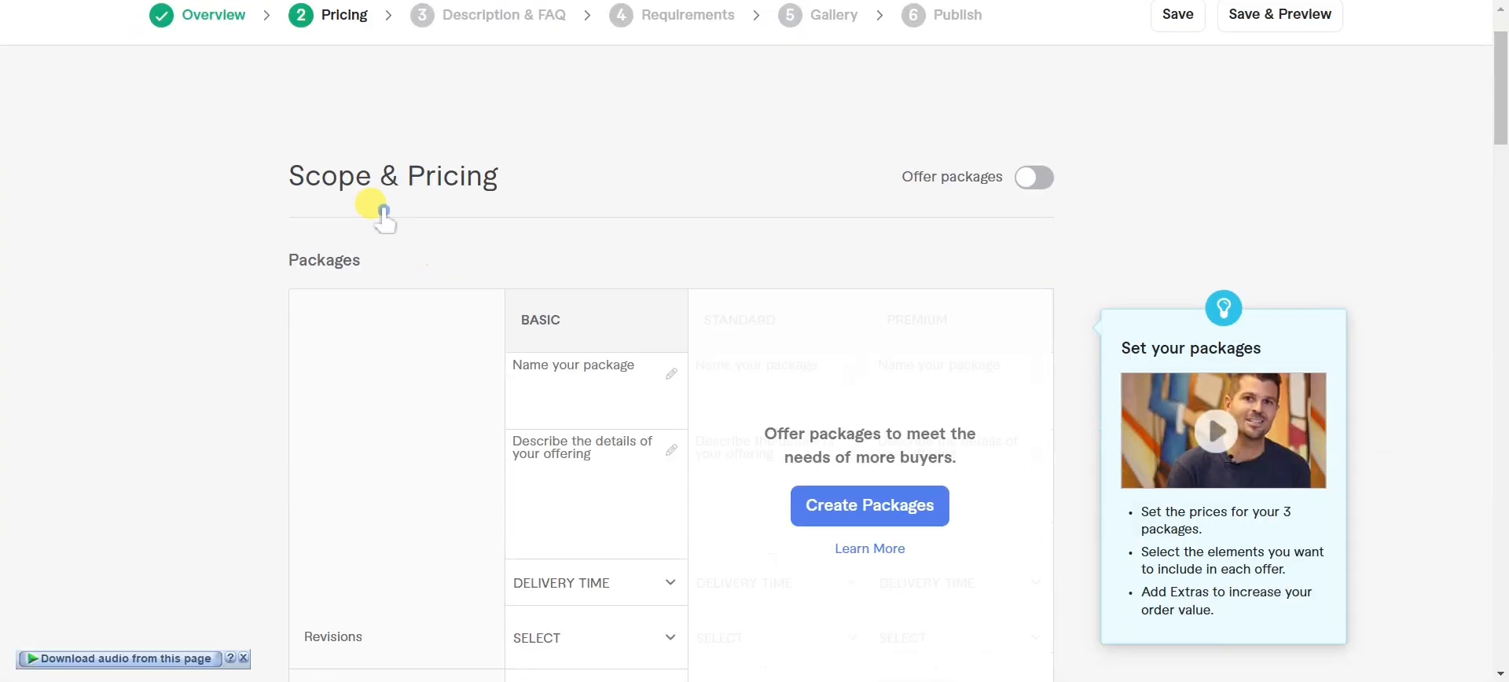
click(407, 224)
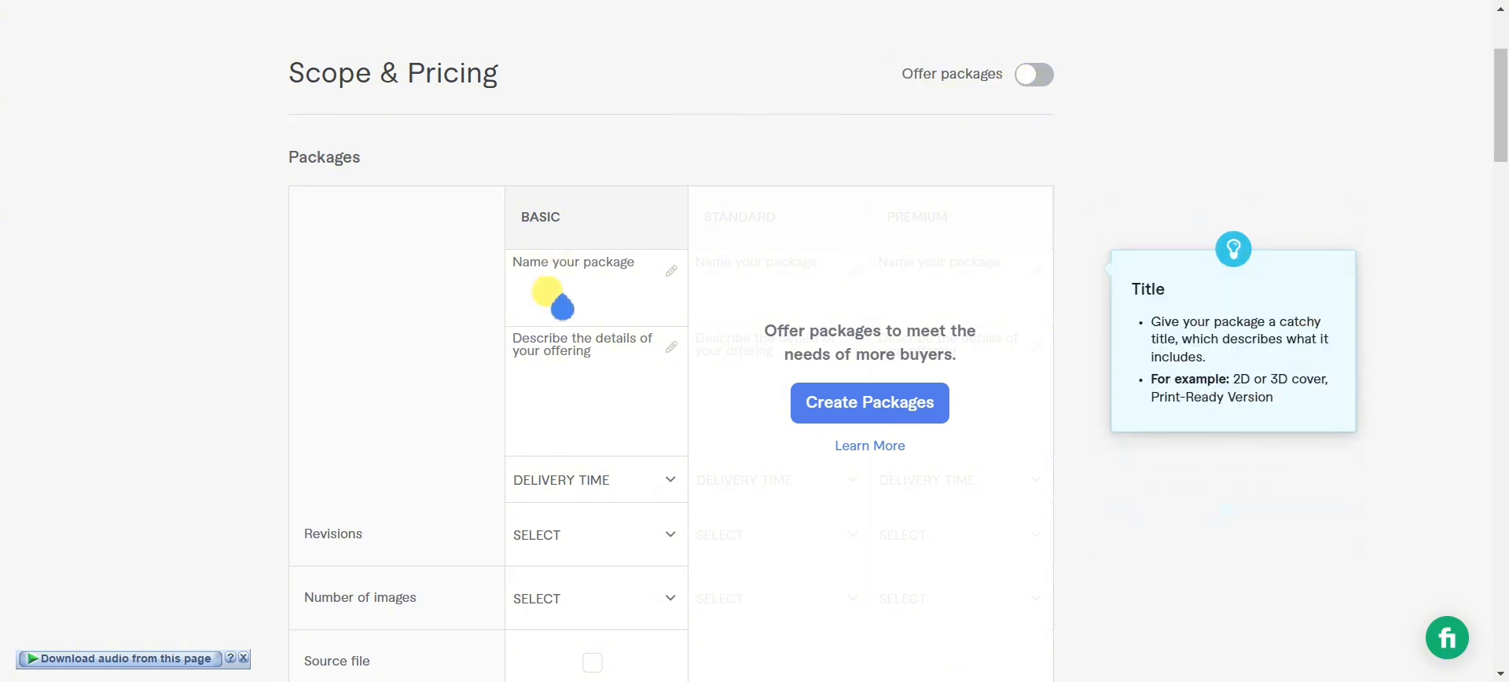
scroll(566, 370, down, 5)
scroll(572, 431, down, 1)
scroll(573, 436, up, 7)
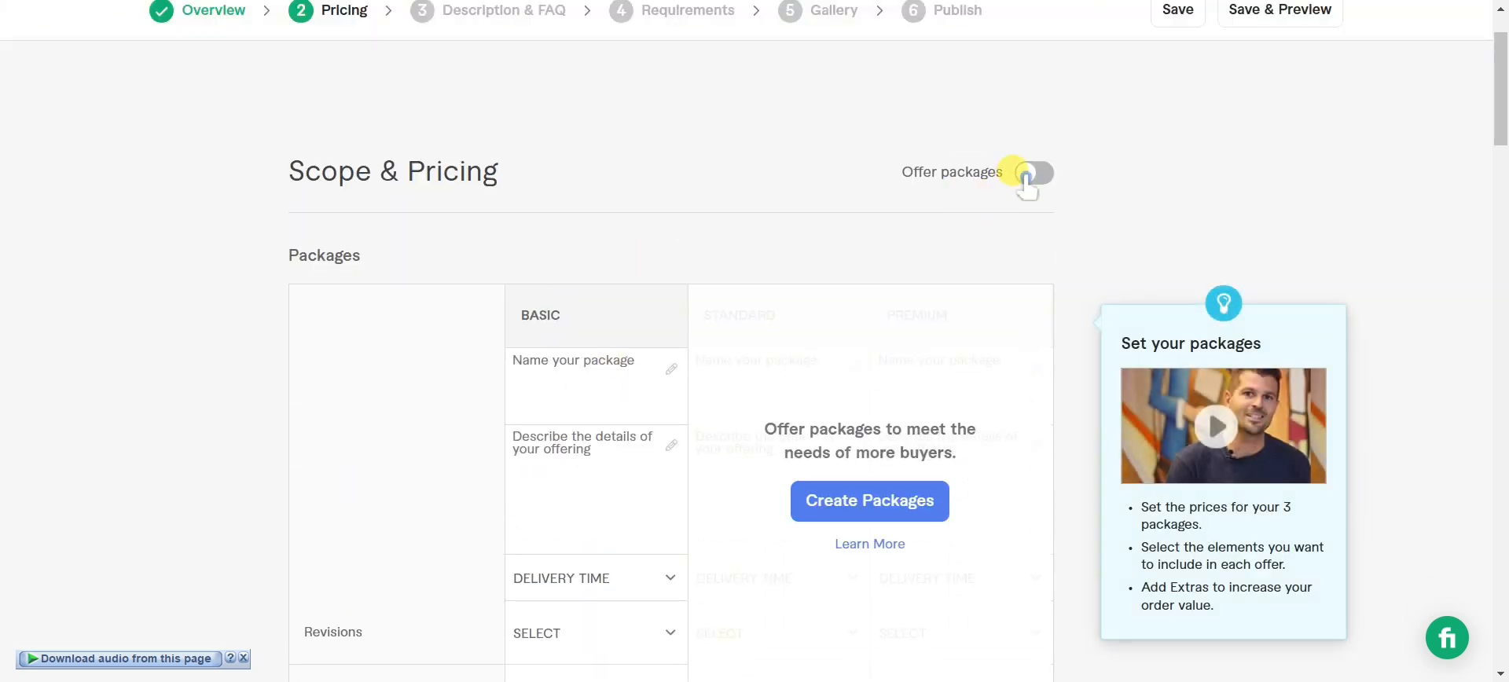
click(1026, 175)
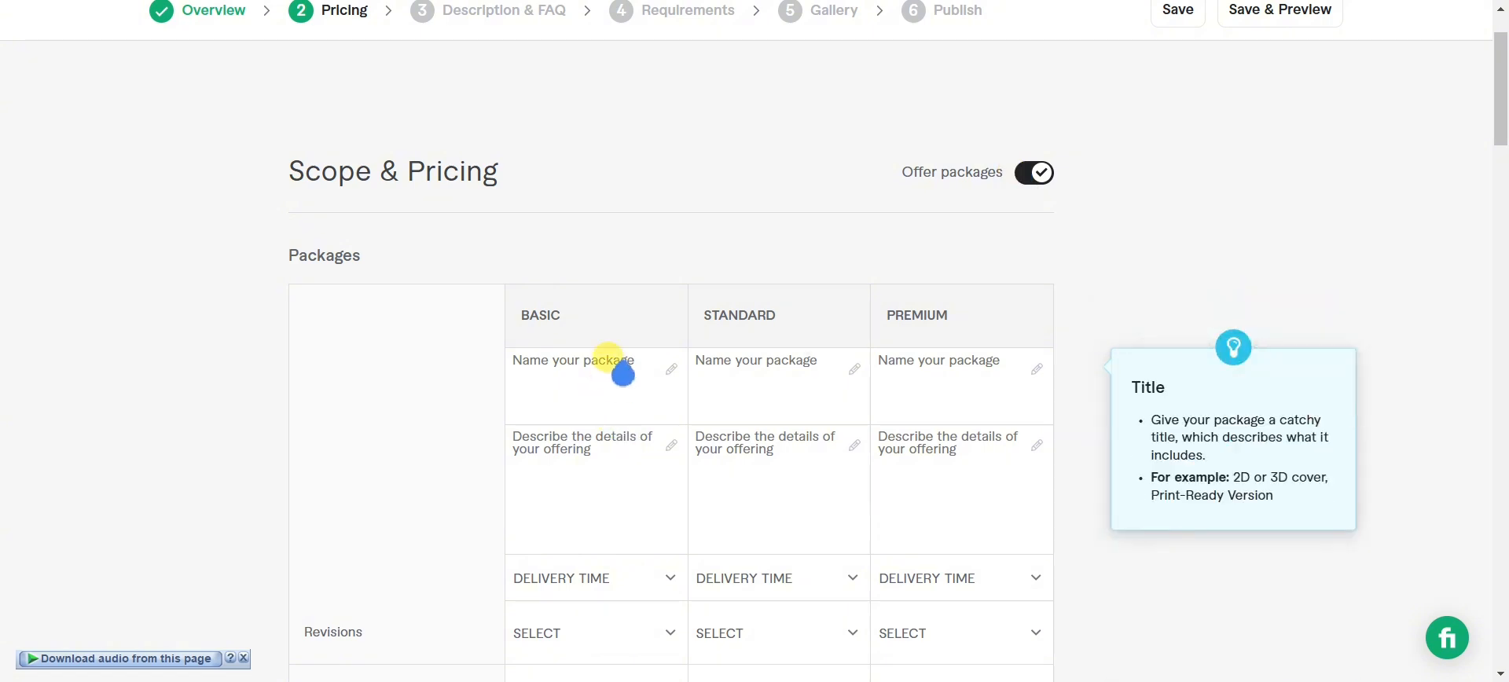
Open the Fiverr GIG text file that holds the Basic, Standard and Premium package details and review its prices and descriptions
scroll(946, 318, down, 1)
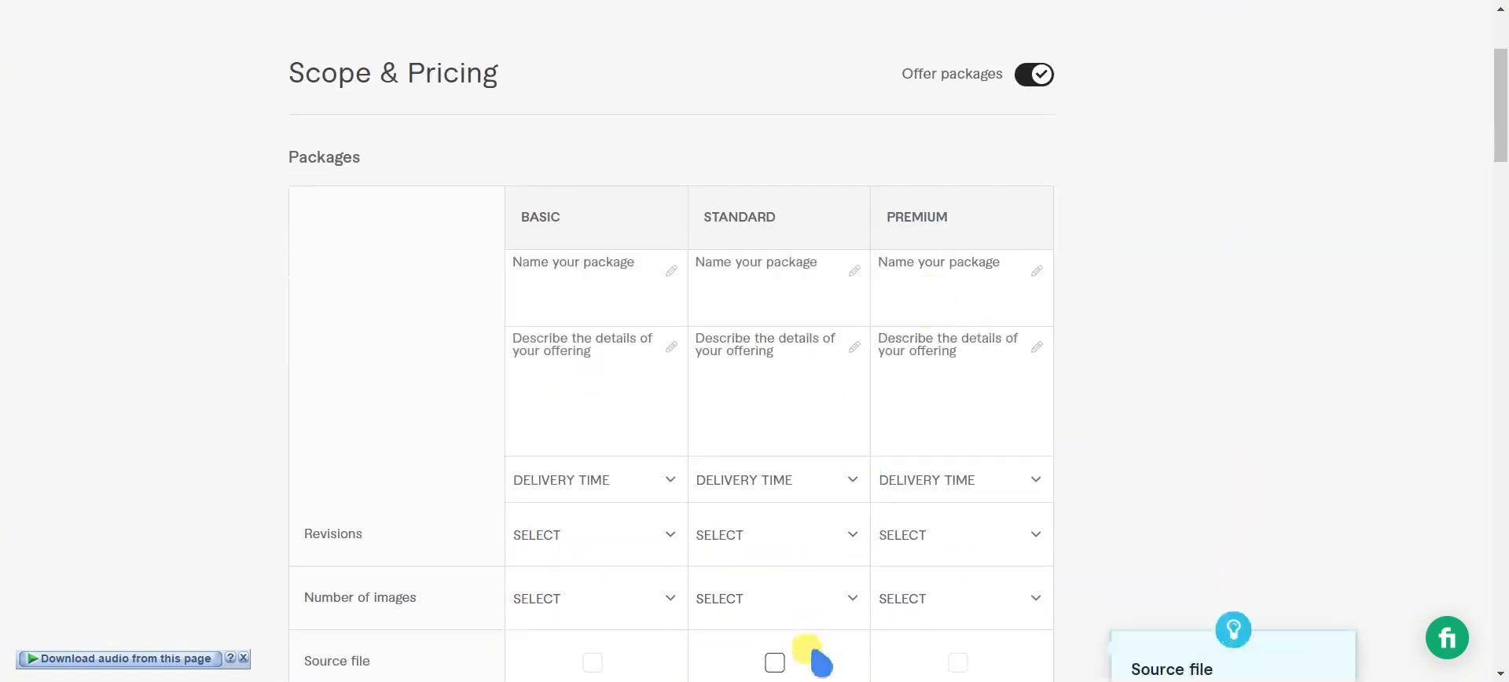
key(alt+Tab)
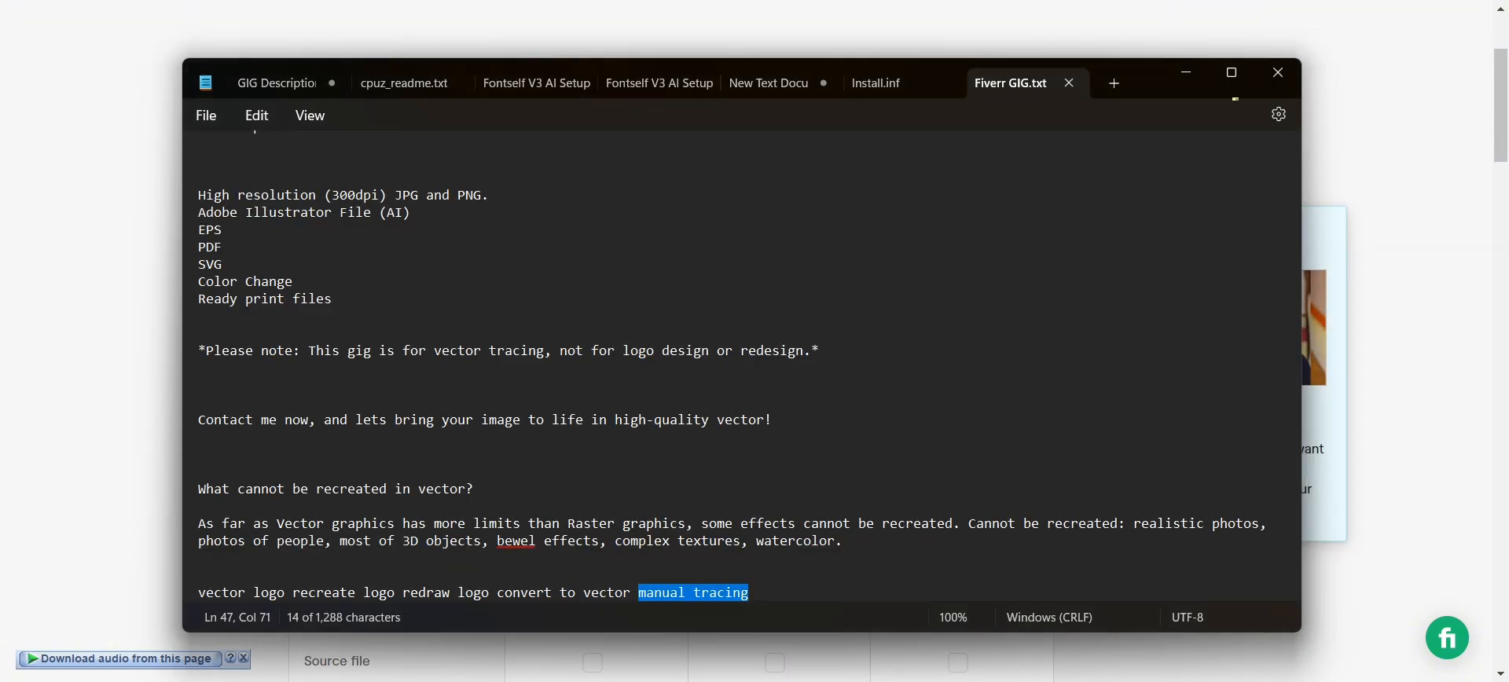
key(alt+Tab)
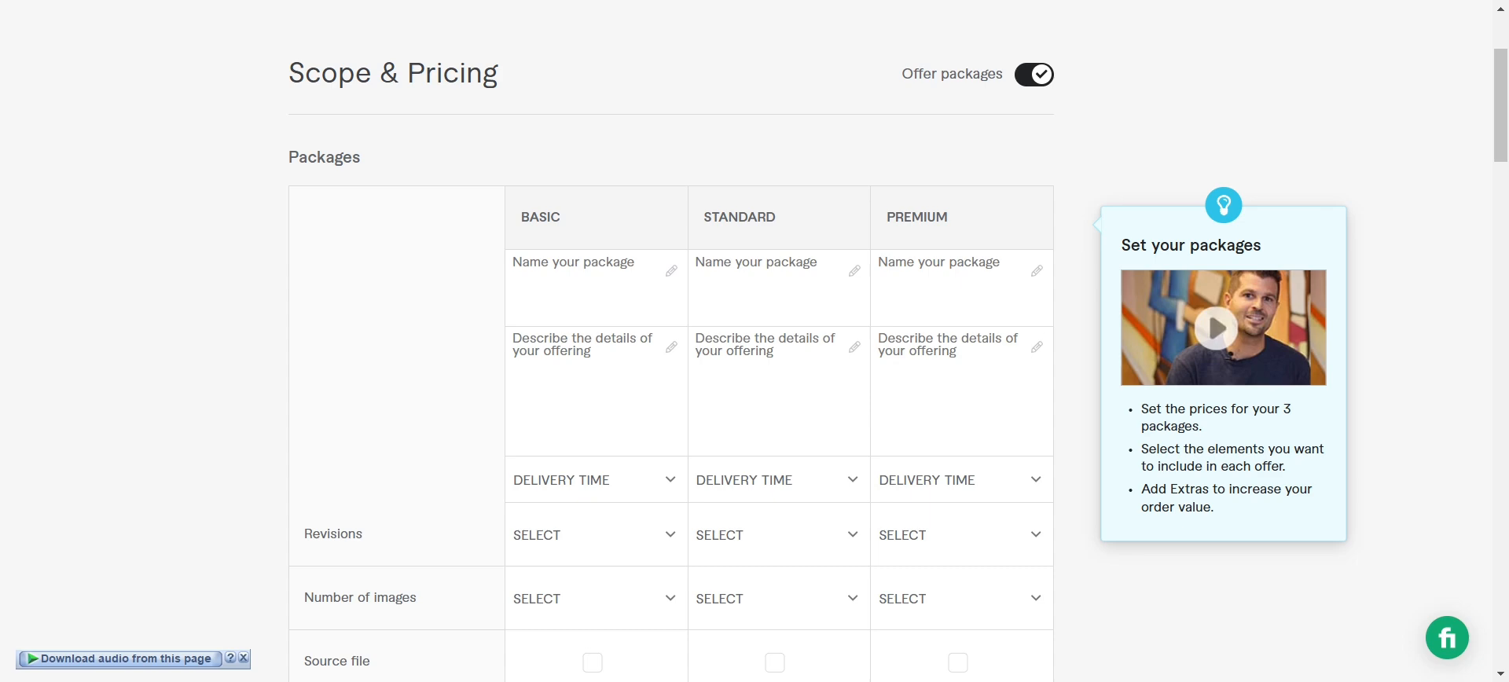
key(alt+Tab)
double_click(770, 95)
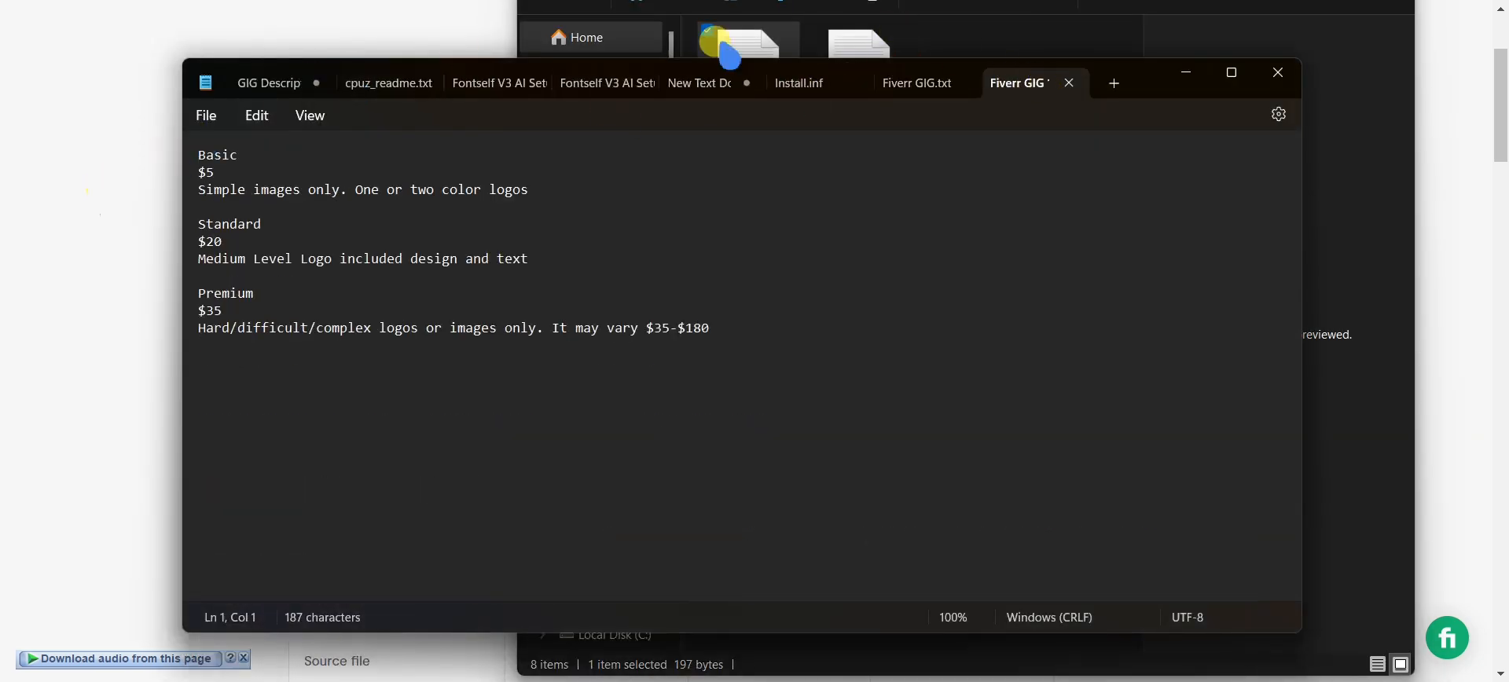
triple_click(198, 191)
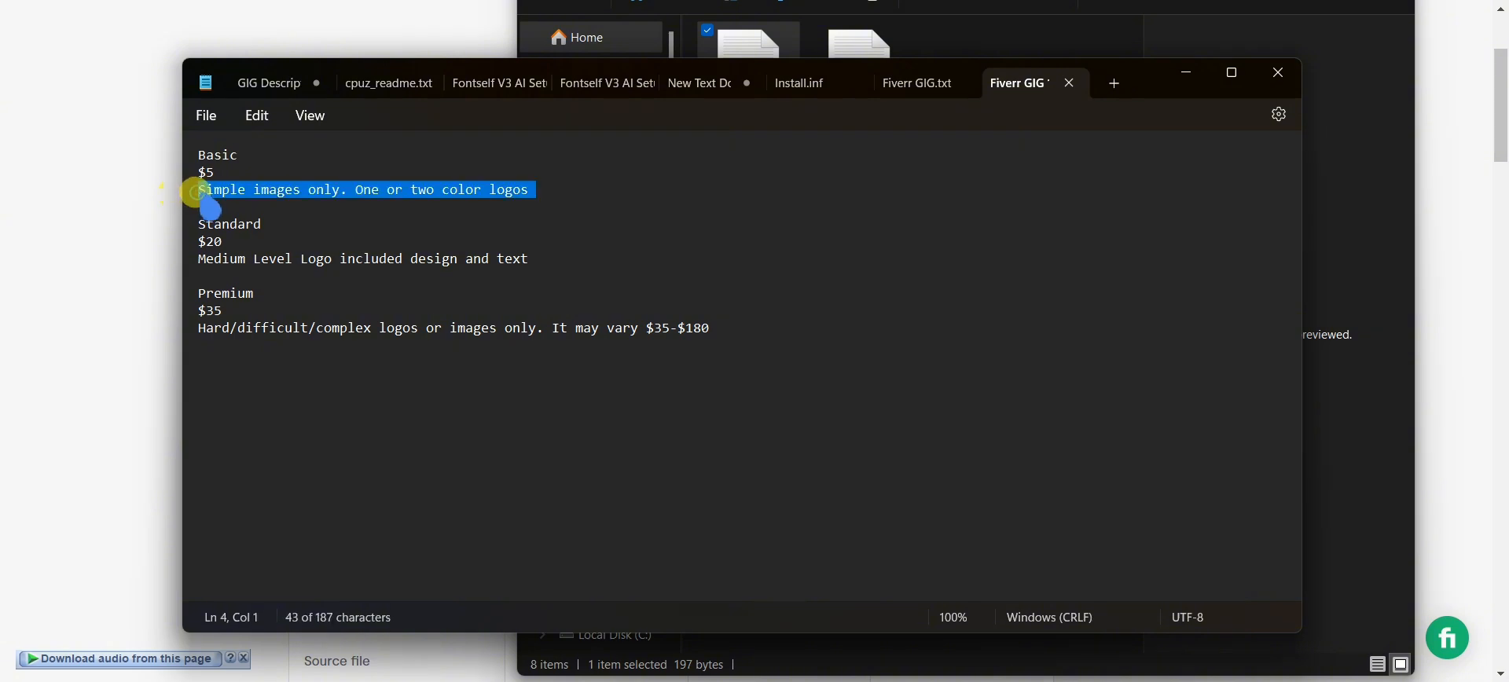
drag(212, 170, 538, 200)
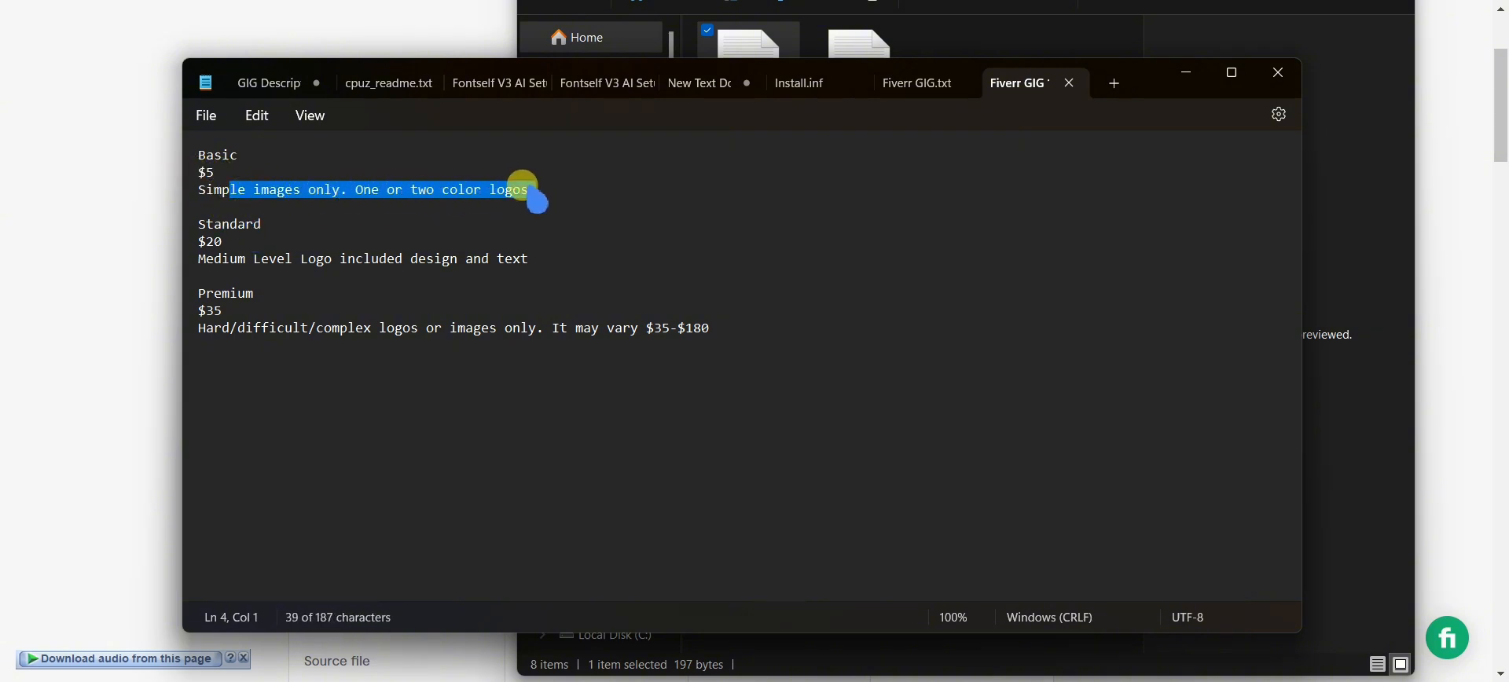
click(223, 259)
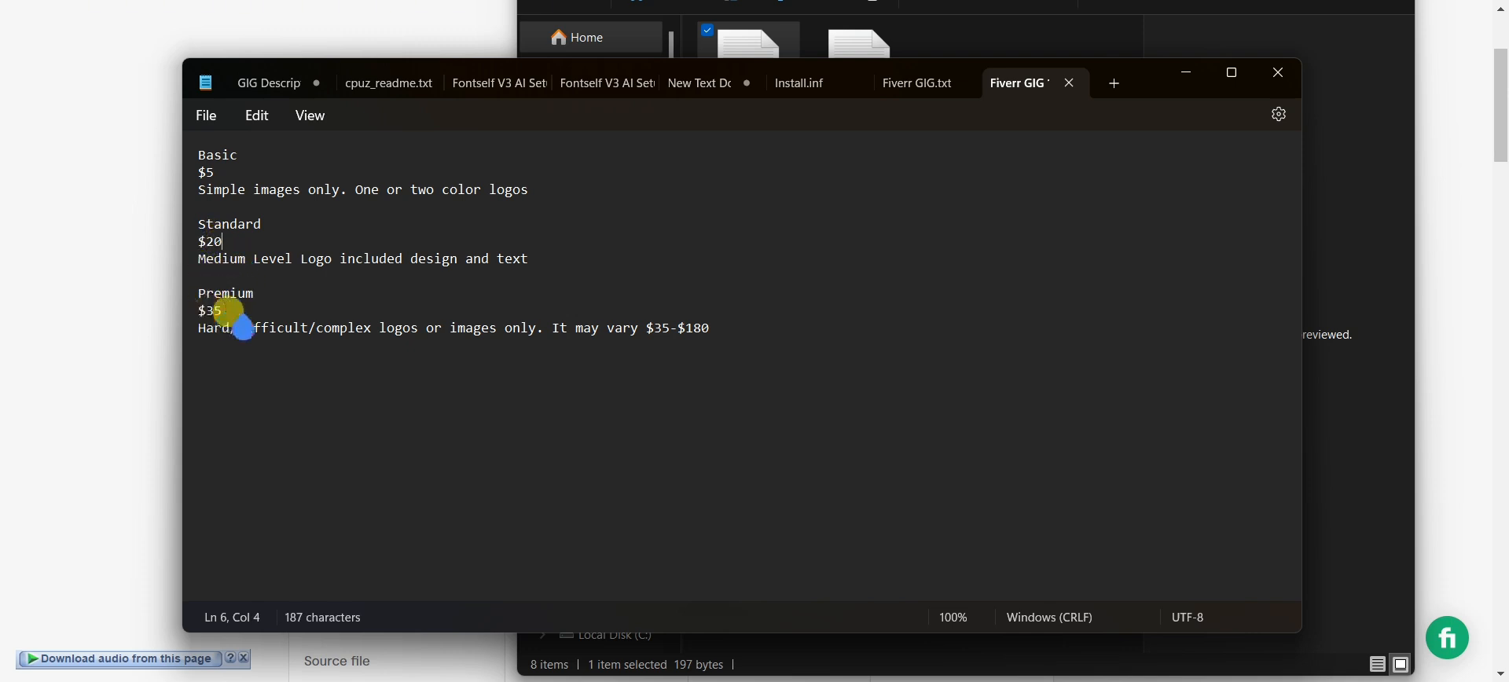
Copy the Basic description "Simple images only. One or two color logos" from the package notes and return to the pricing form
triple_click(196, 192)
key(ctrl+c)
click(28, 357)
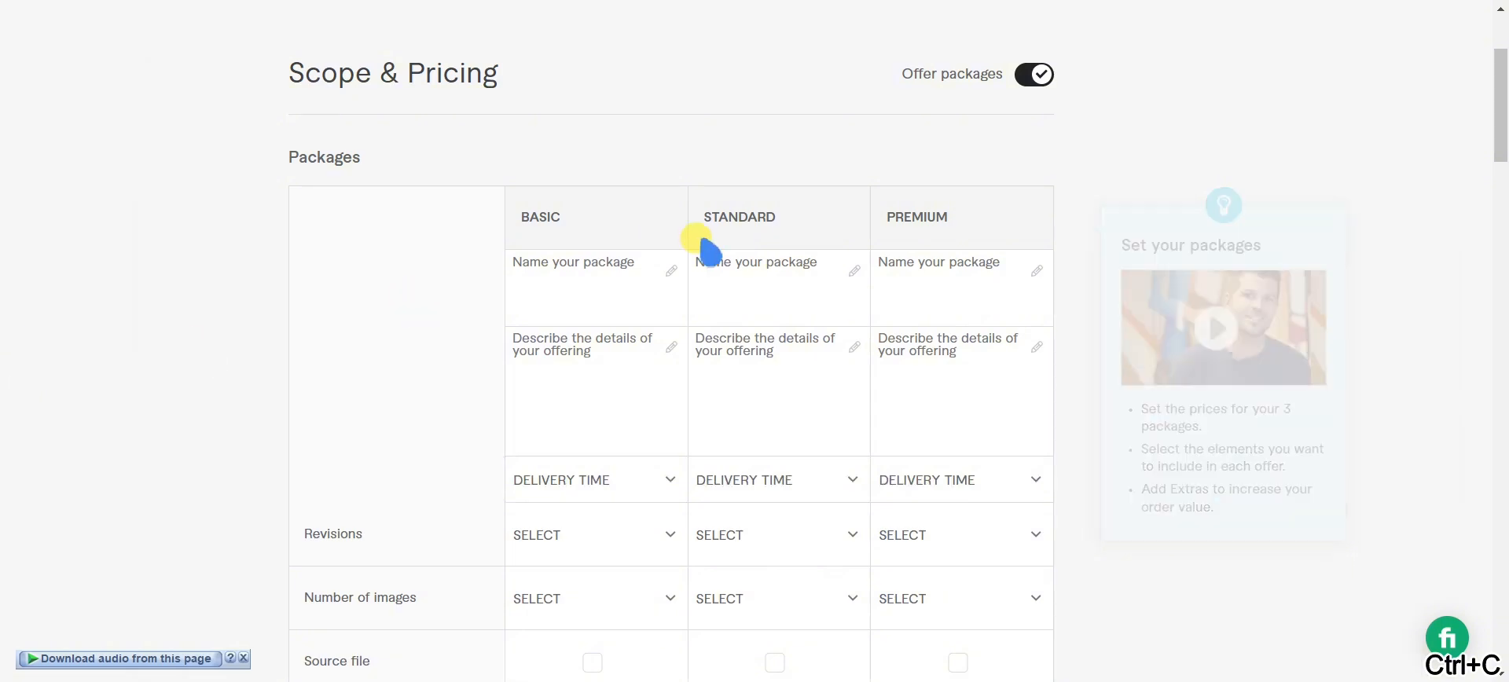
Name the three packages Basic, Standard and Premium, and paste the copied text as the Basic package's description
click(597, 295)
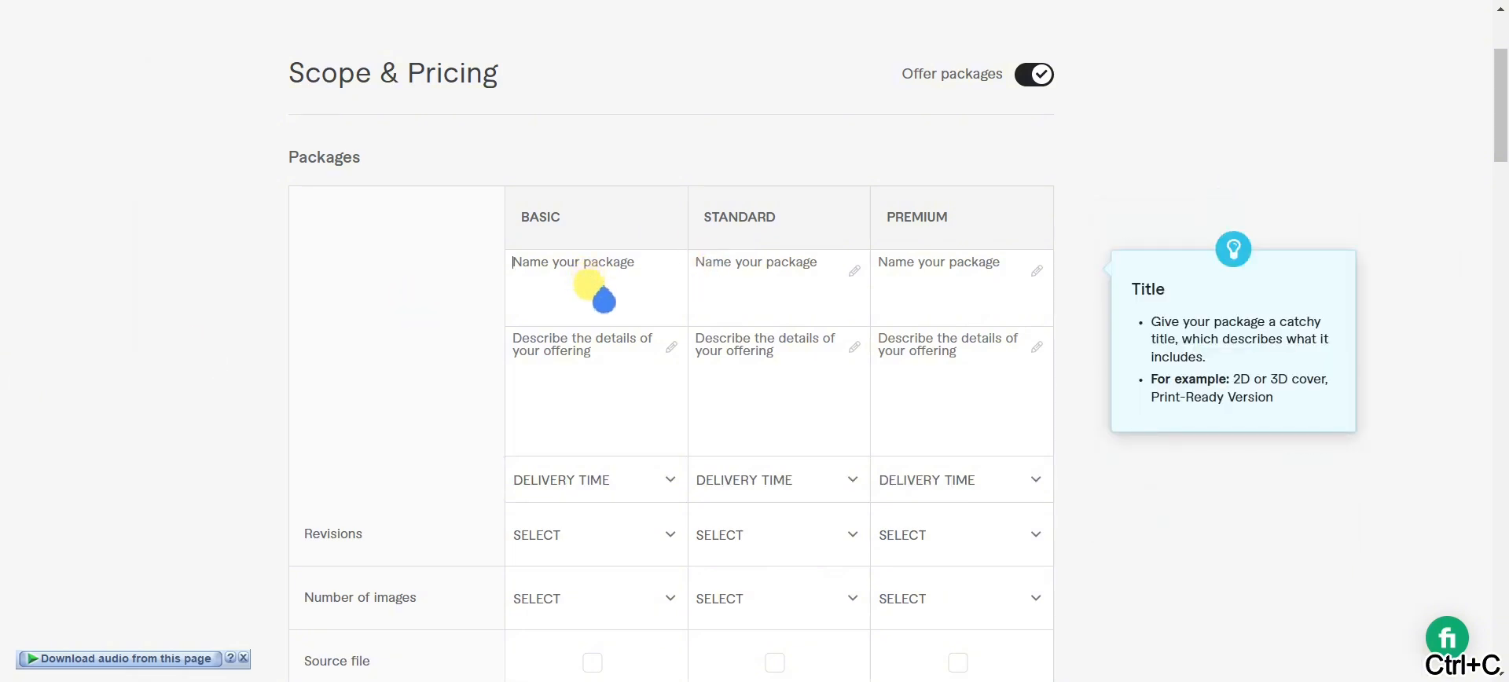
text(Basic)
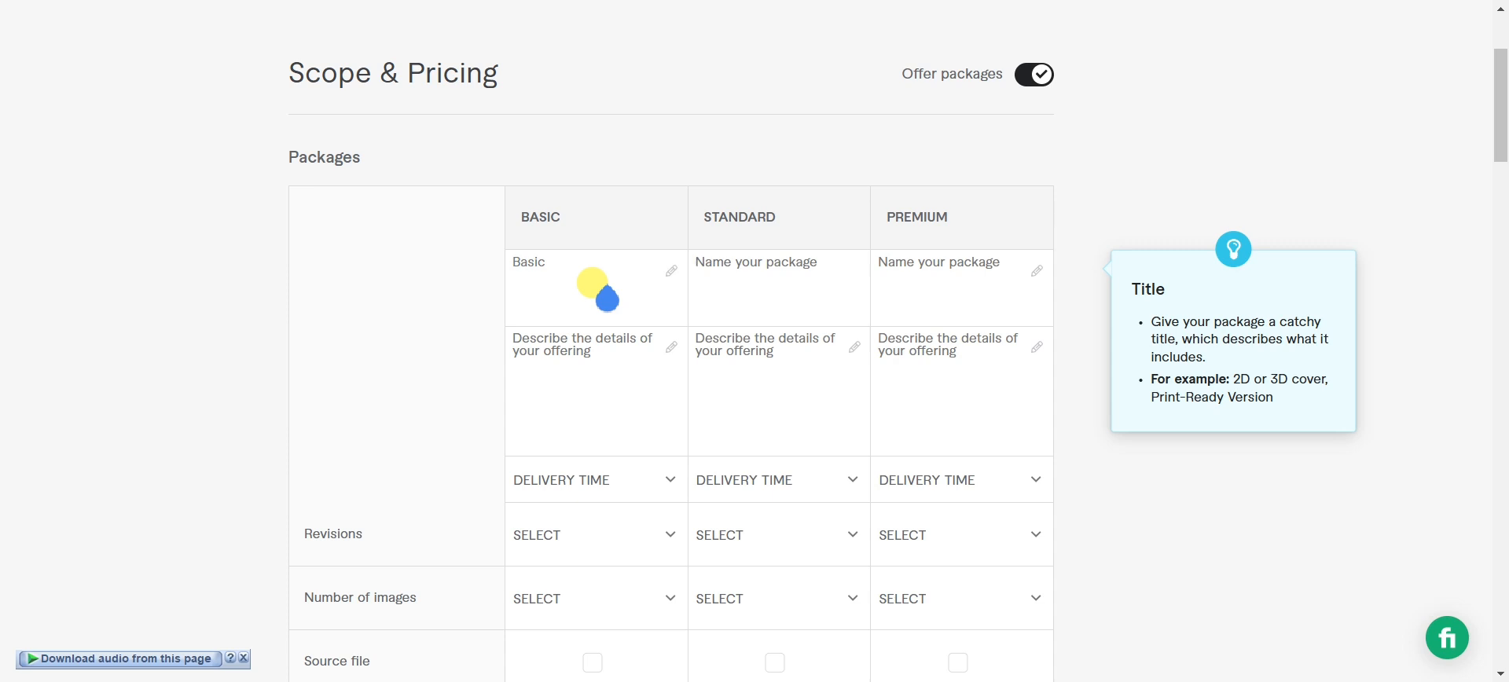
key(Tab)
text(Stan)
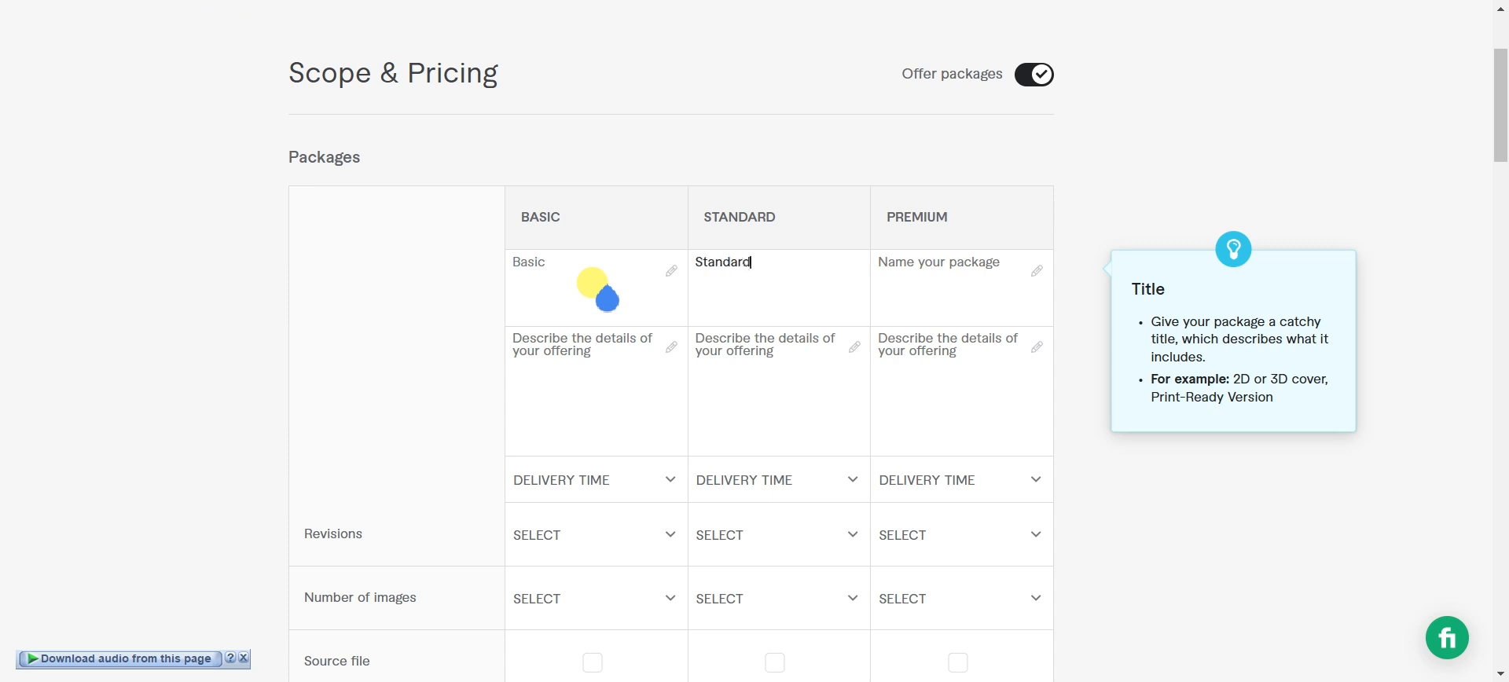
key(Tab)
text(P)
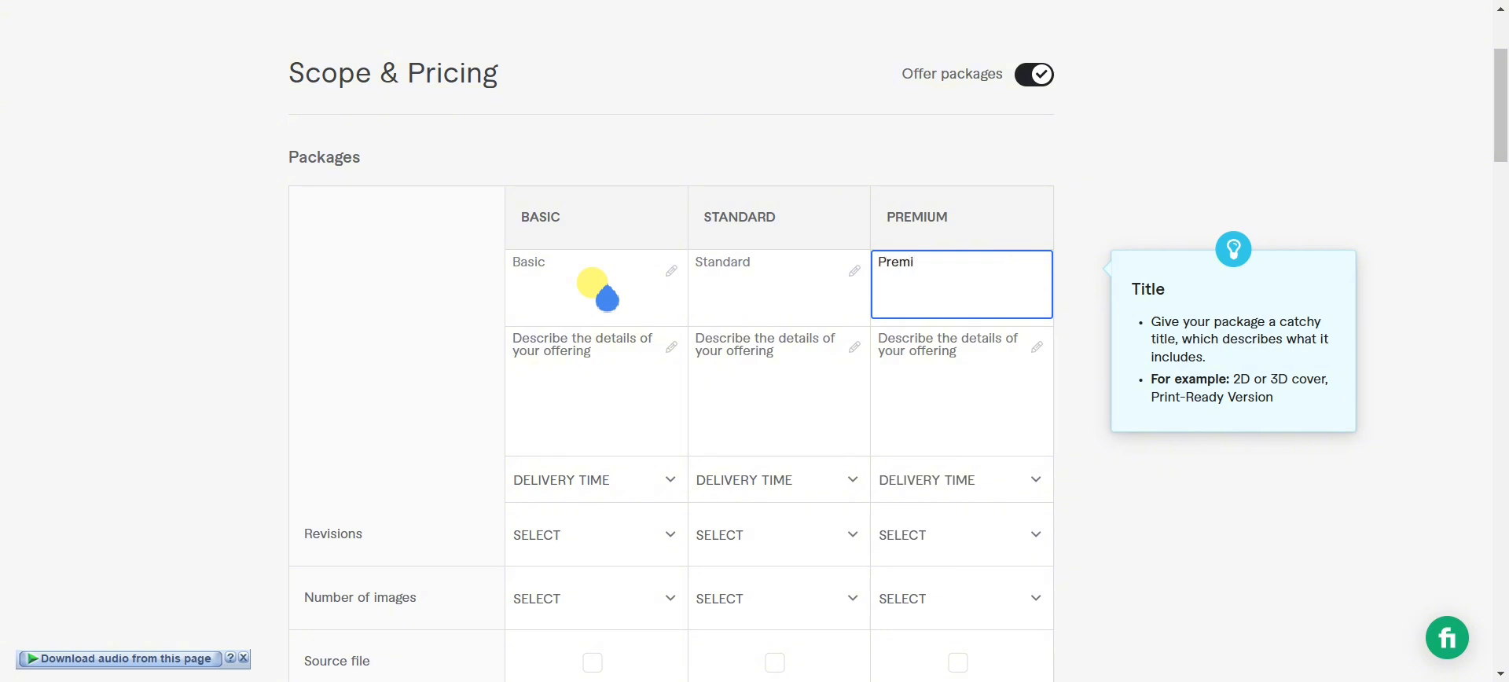
click(562, 348)
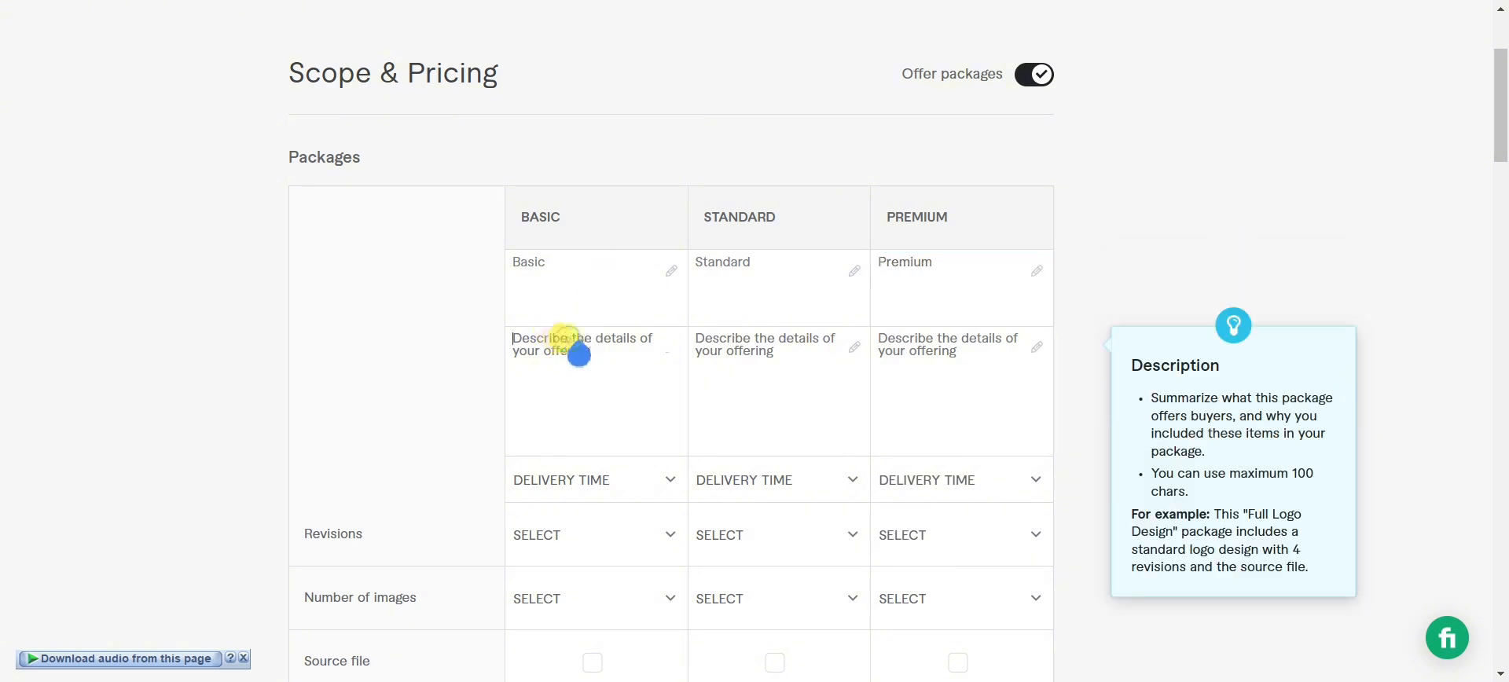
key(ctrl+v)
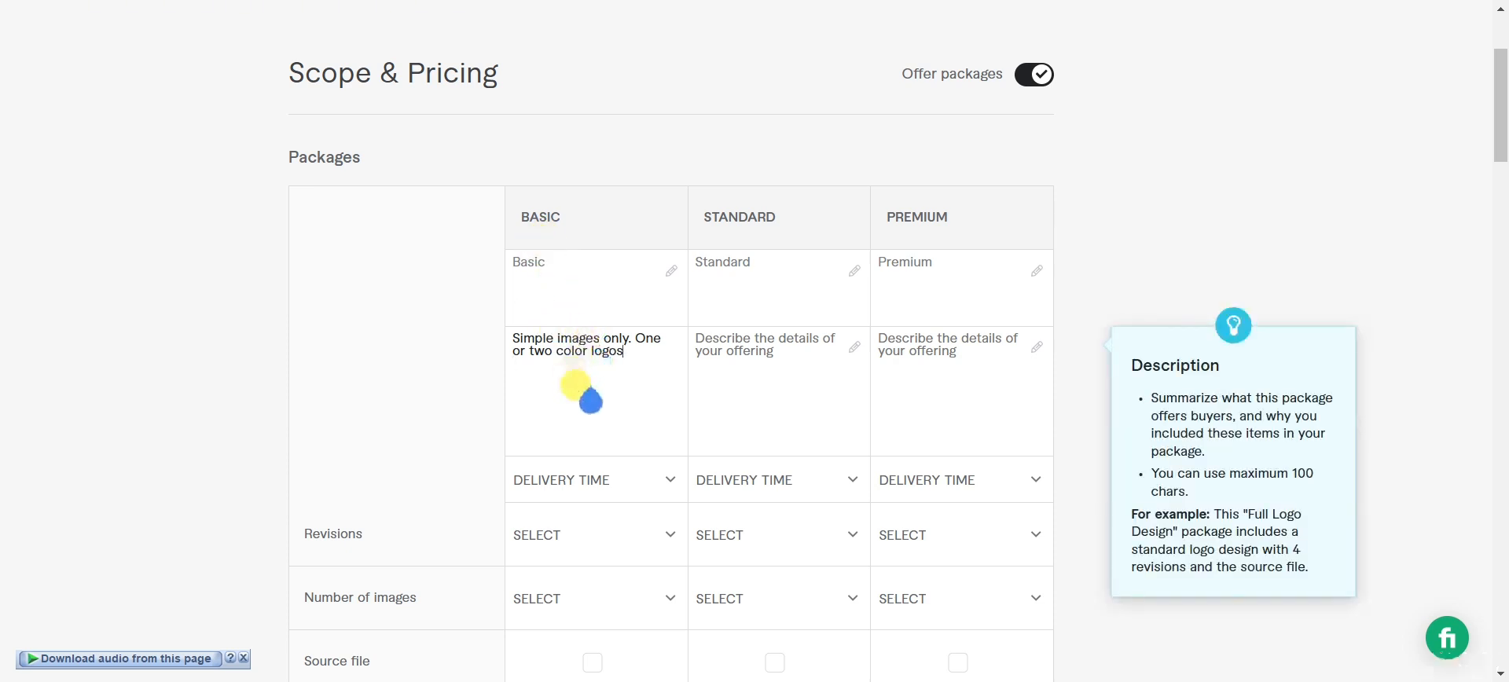
Copy "Medium Level Logo included design and text" from the package notes into the Standard package's description
key(alt+Tab)
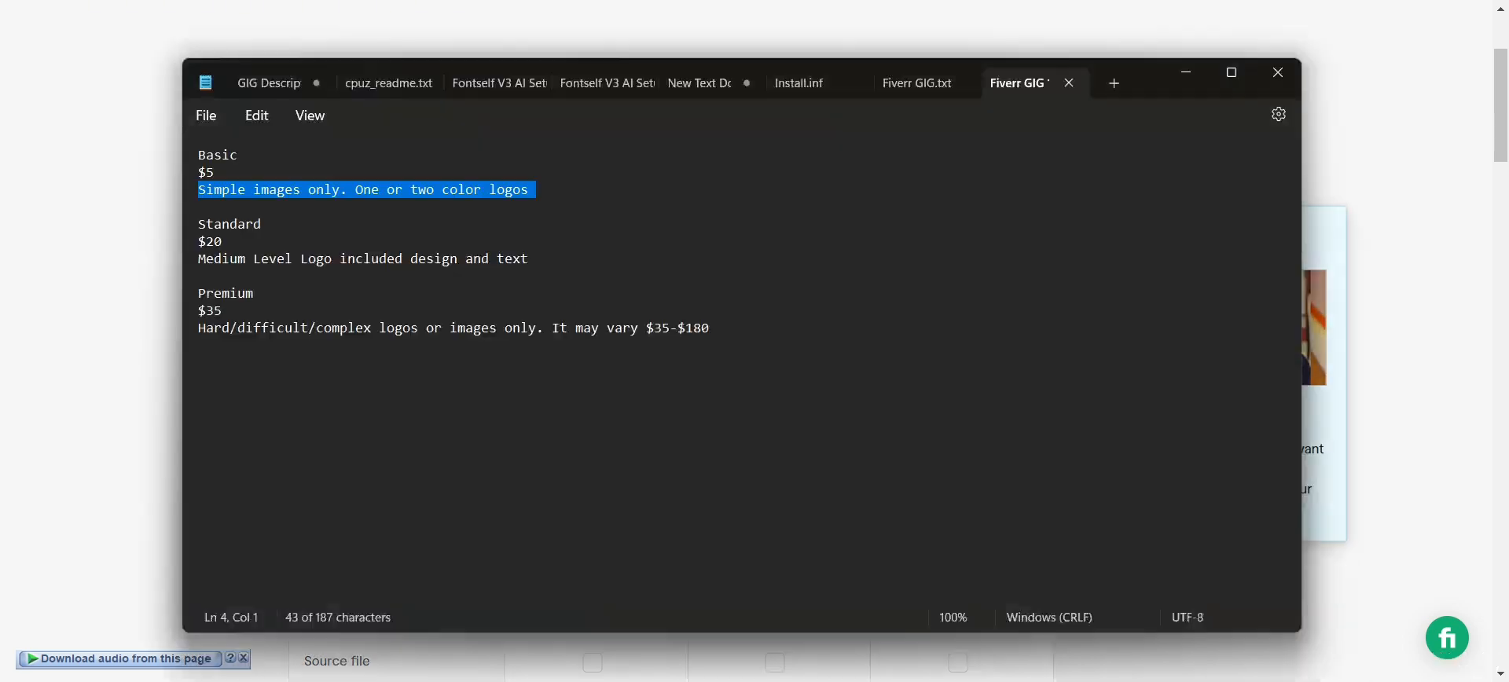
double_click(528, 258)
drag(461, 265, 200, 260)
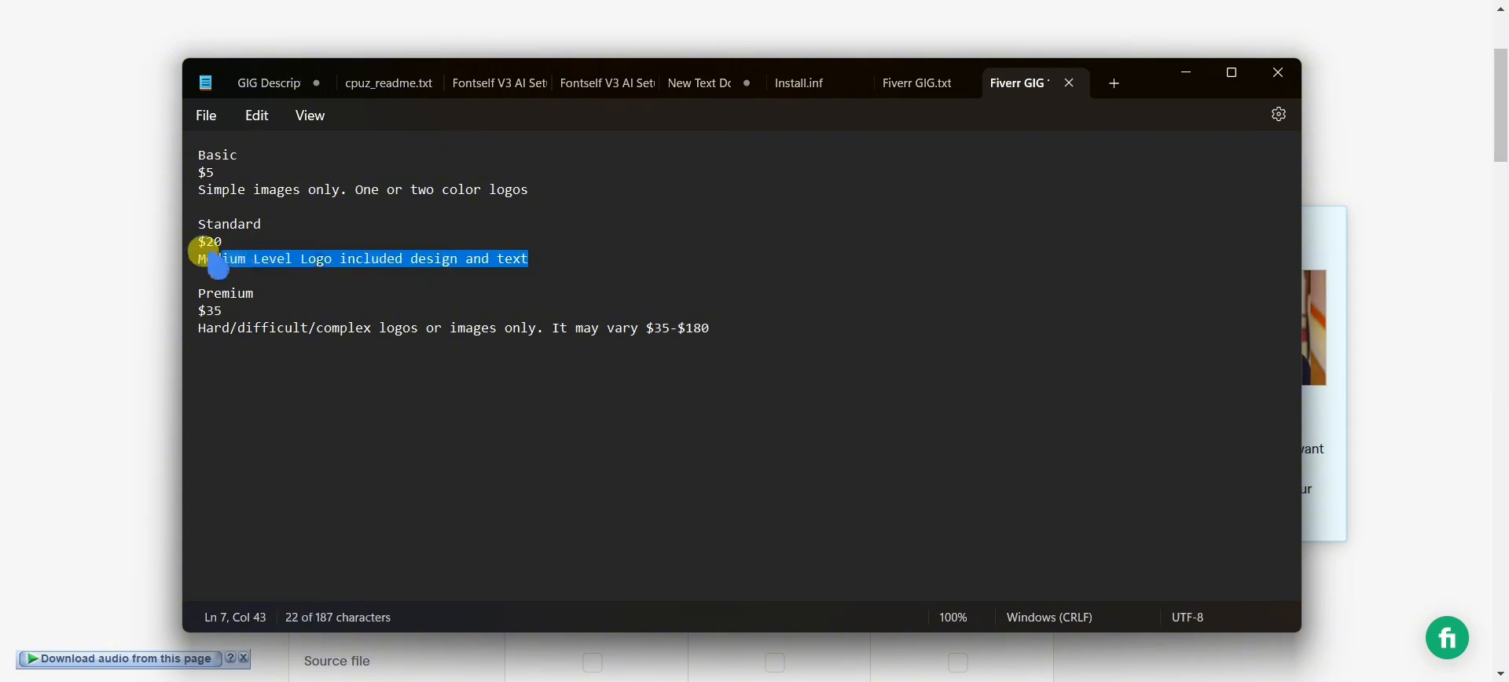
key(ctrl+c)
key(alt+Tab)
click(781, 374)
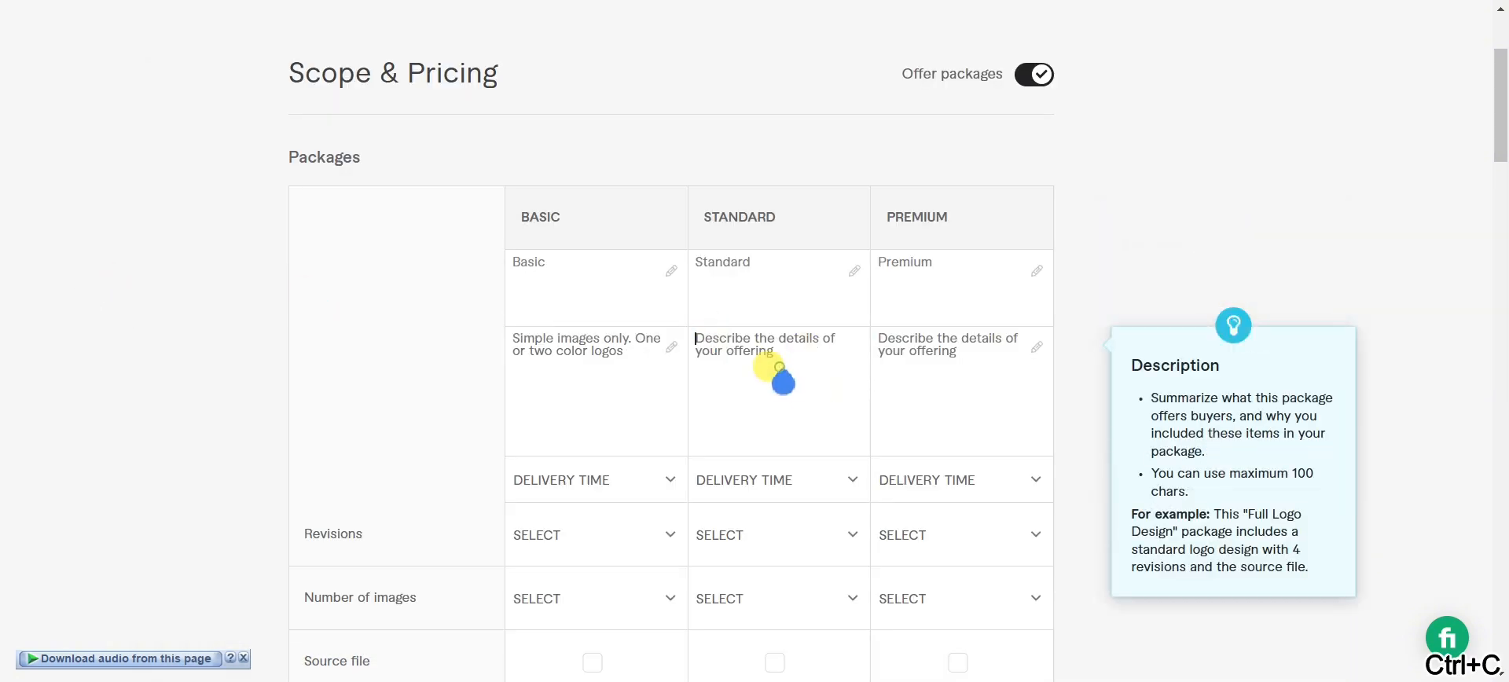
key(ctrl+v)
Copy "Hard/difficult/complex logos or images only. It may vary $35-$180" from the package notes into the Premium package's description
key(alt+Tab)
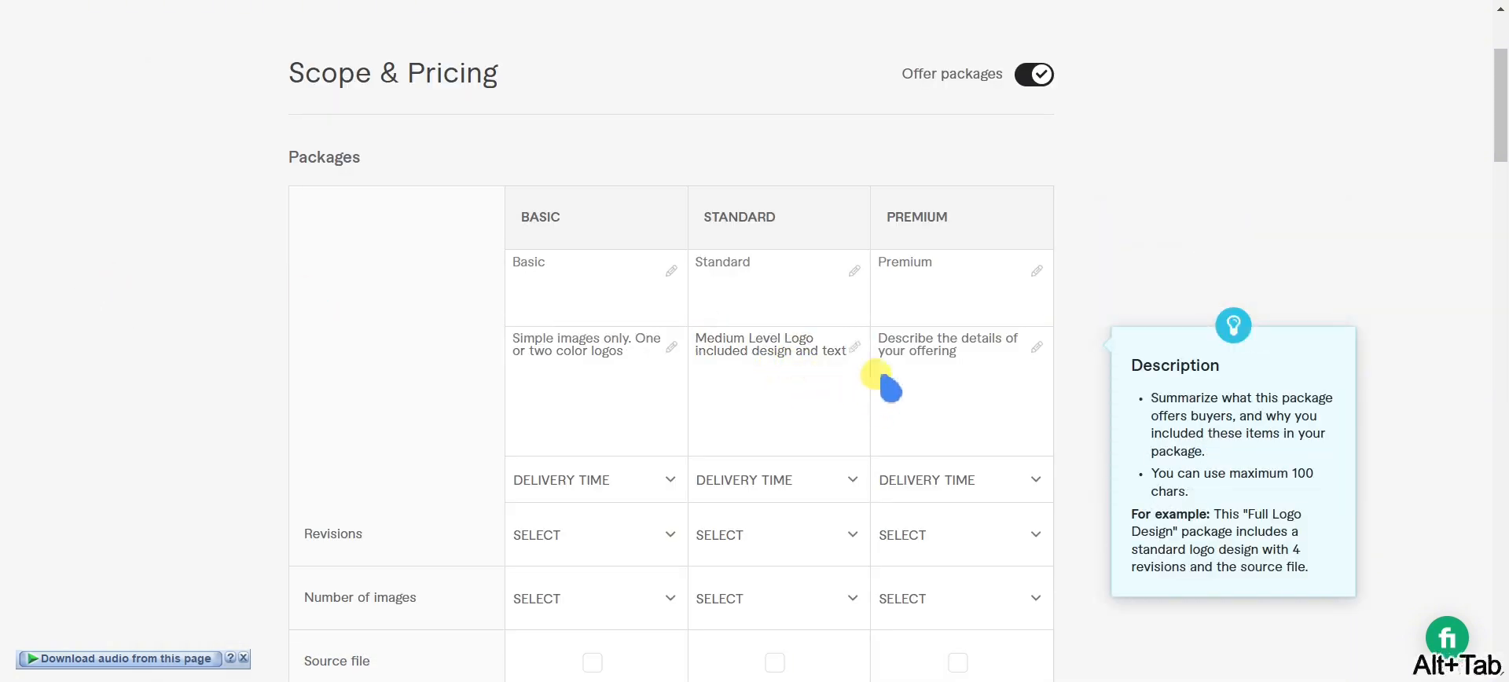
drag(715, 329, 181, 340)
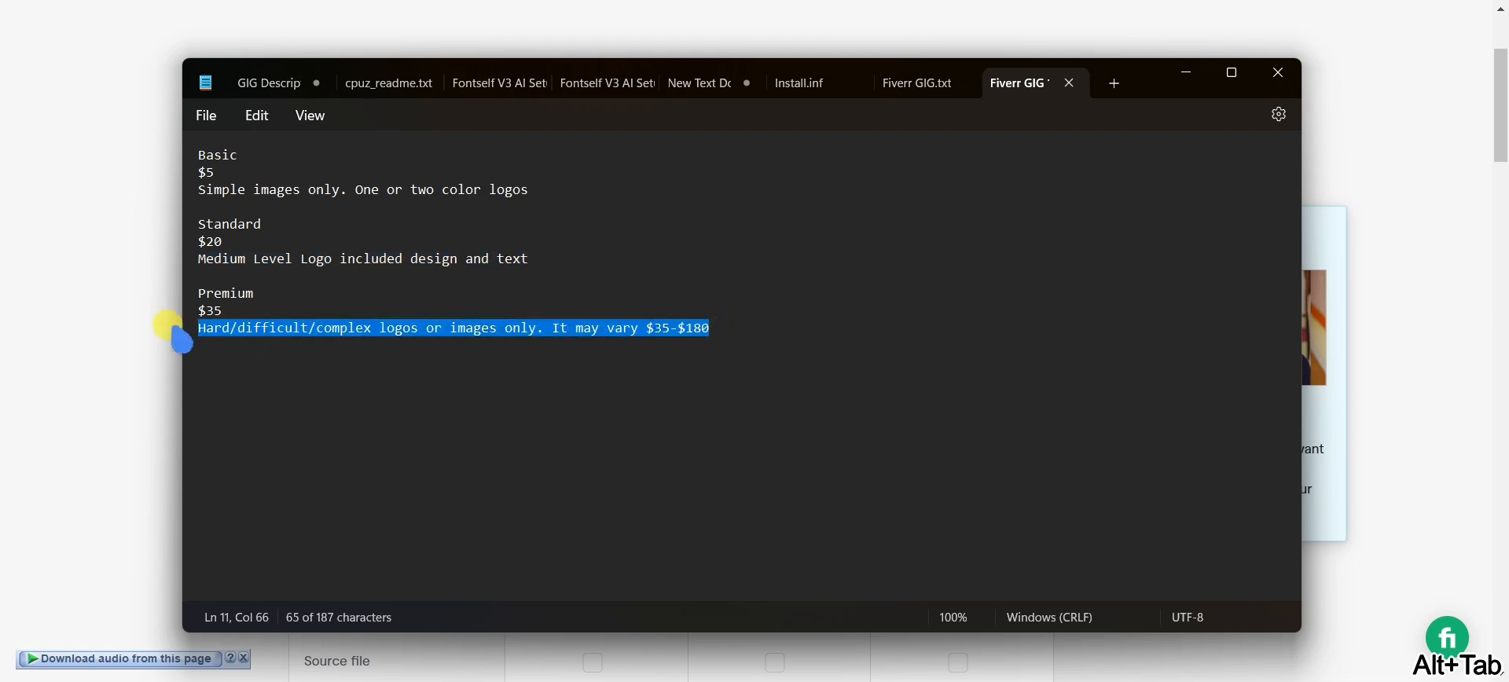
key(ctrl+c)
click(128, 354)
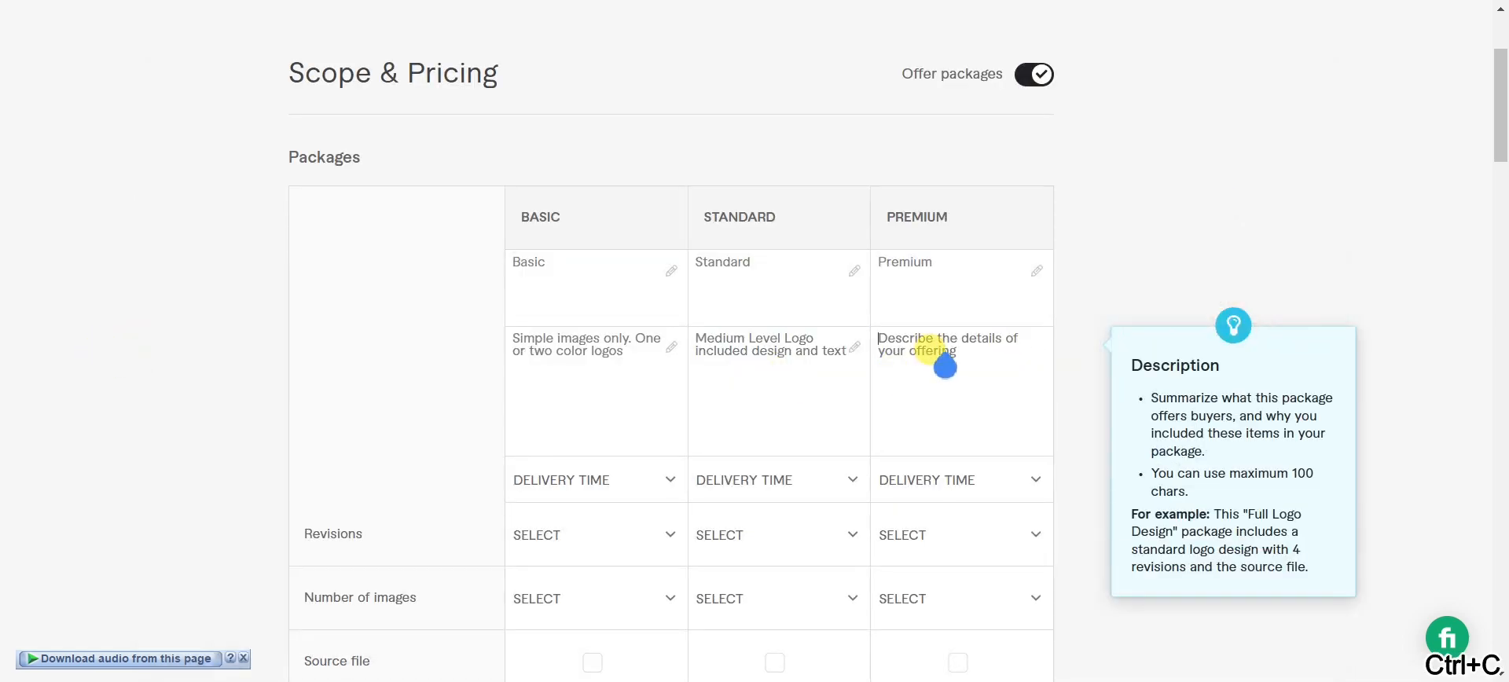
key(ctrl+v)
Set the delivery times to 1 day for Basic, 2 days for Standard and 3 days for Premium
scroll(734, 411, down, 3)
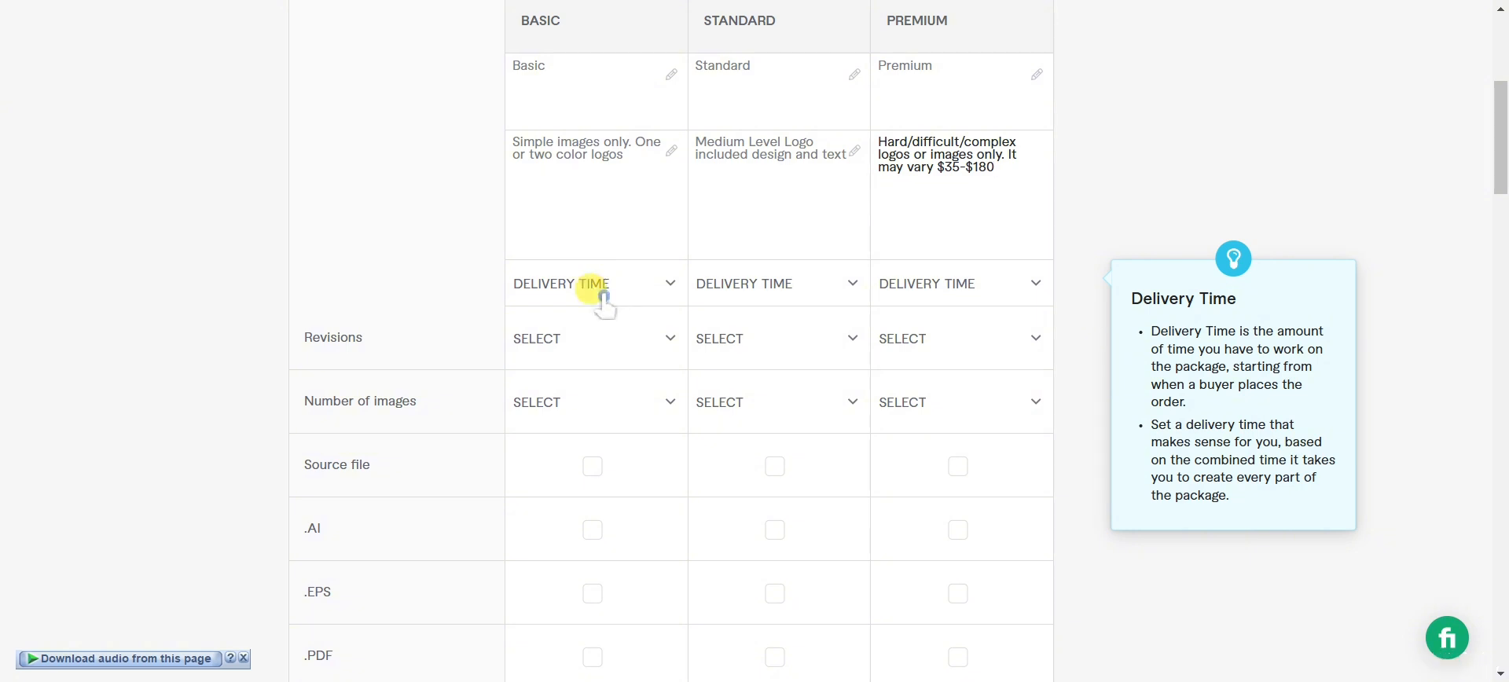
click(603, 300)
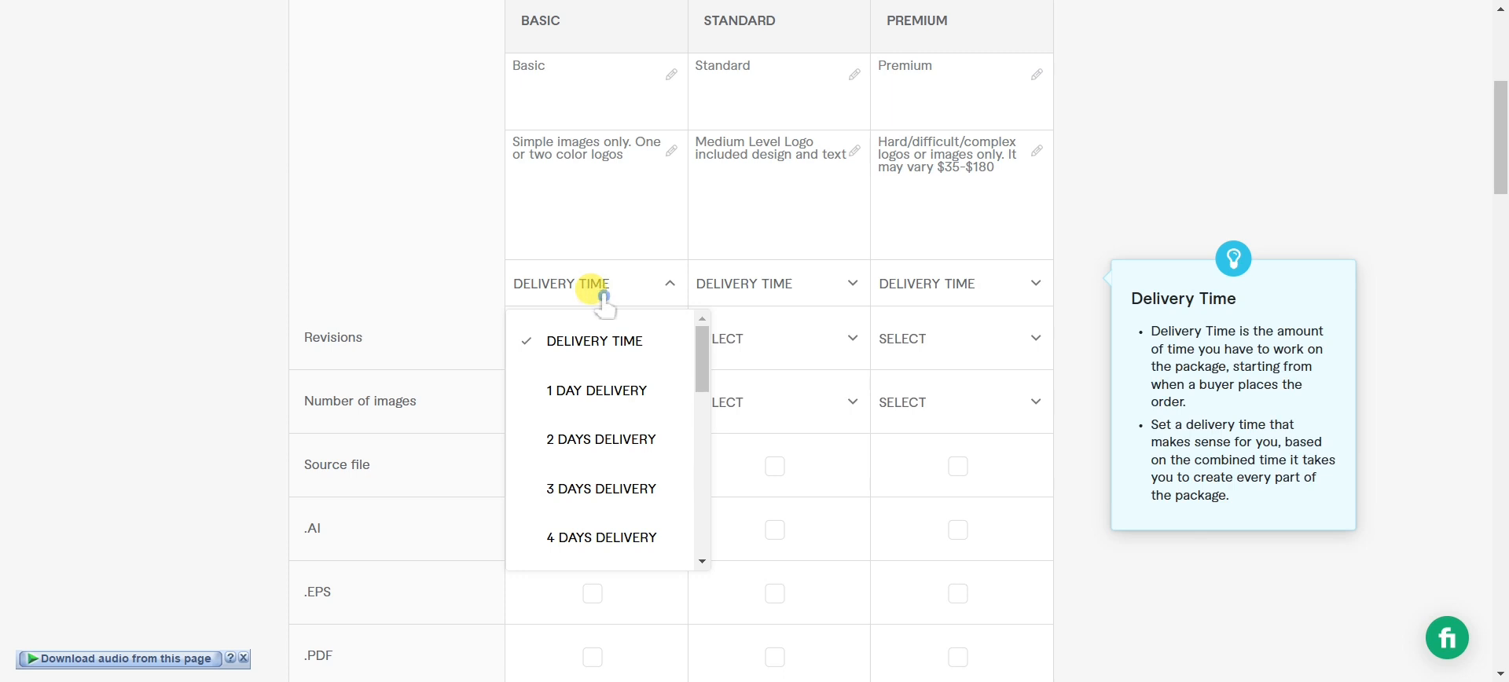
click(597, 393)
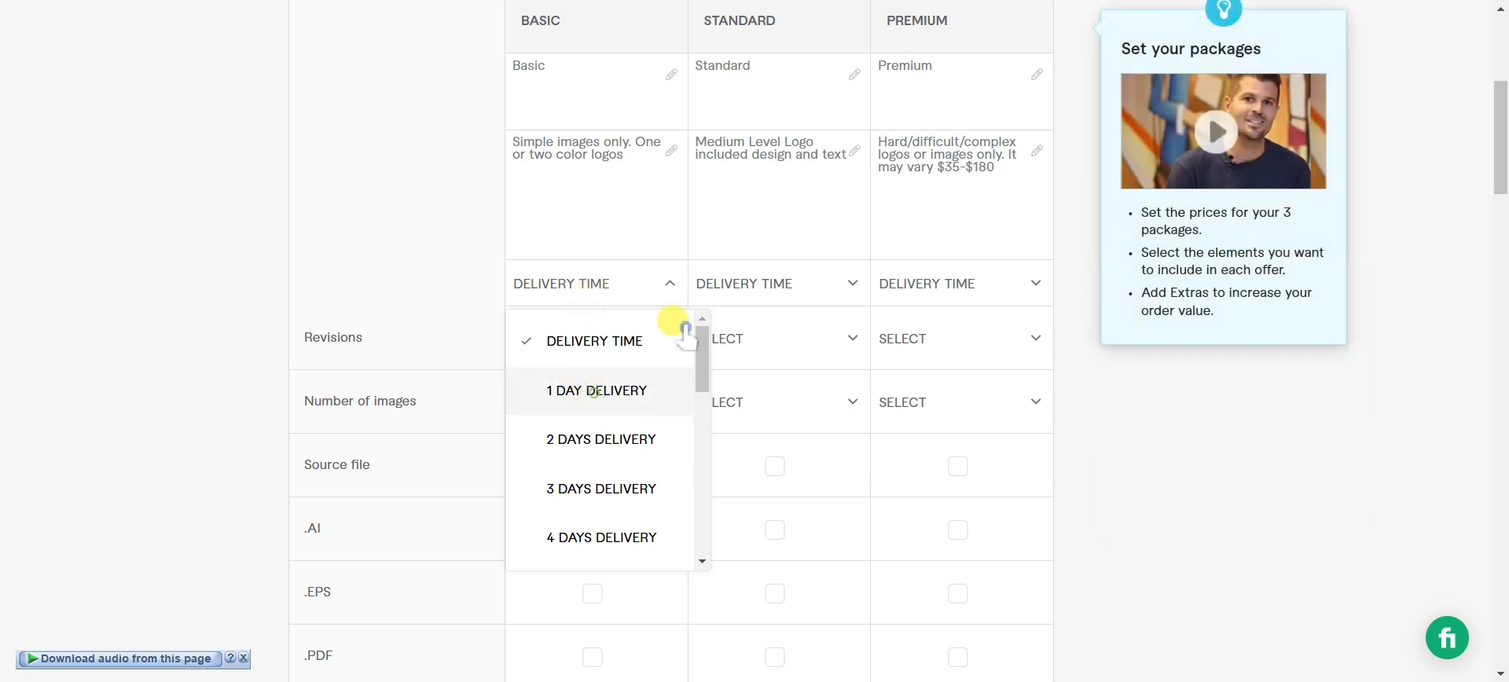
click(776, 283)
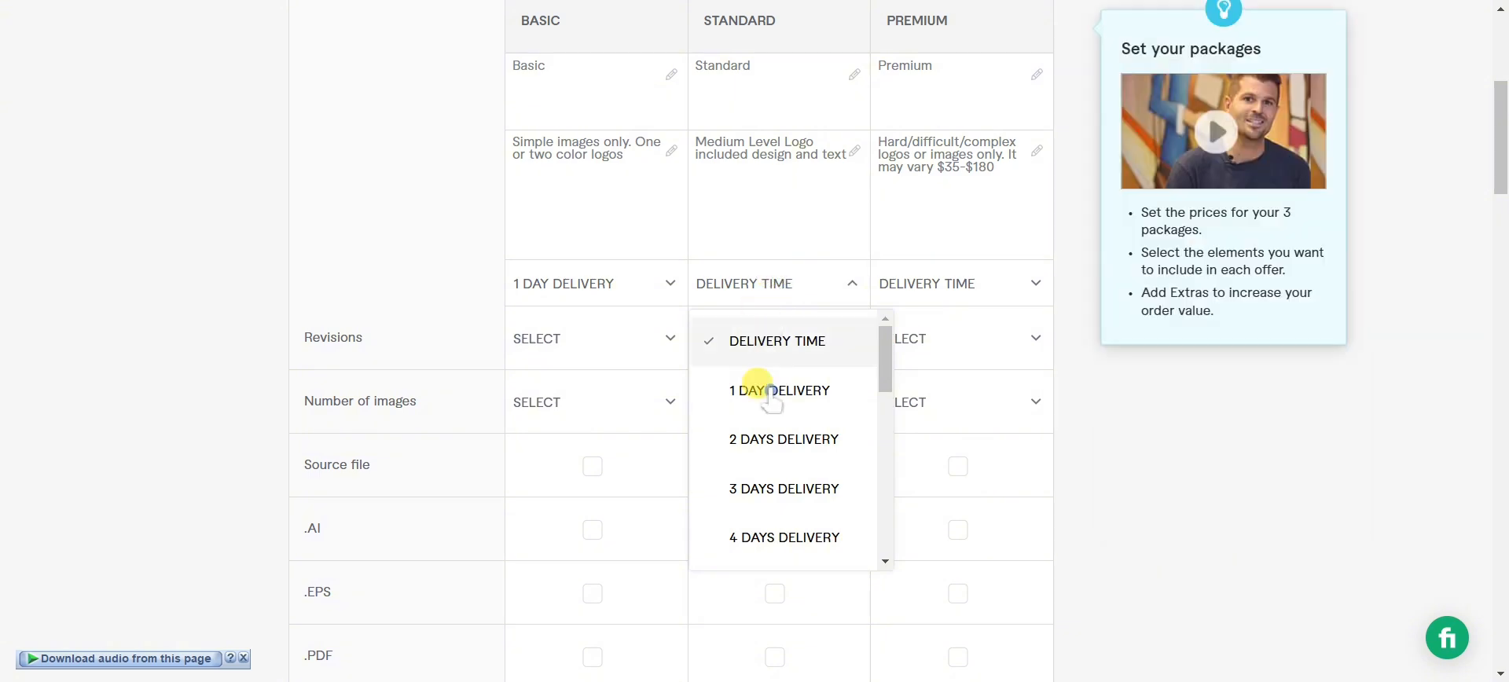
click(762, 437)
click(957, 284)
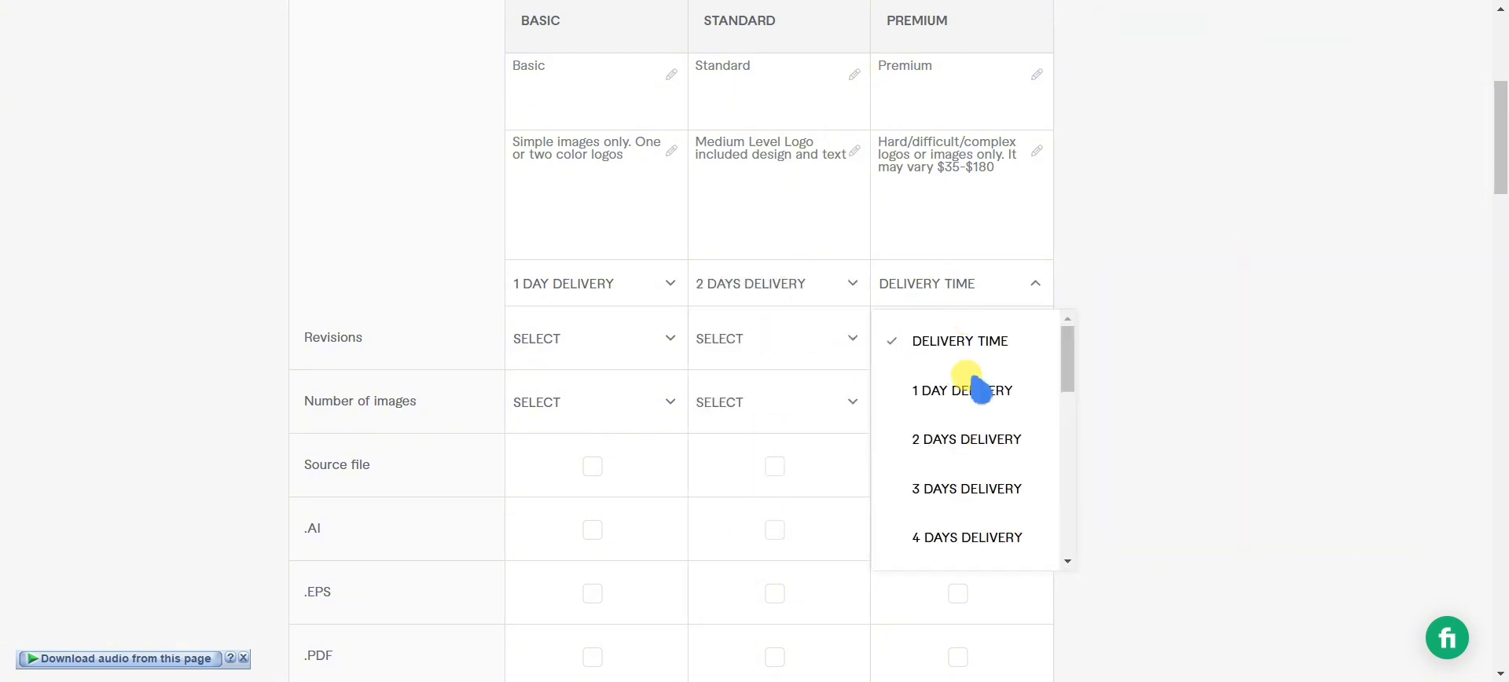
click(947, 488)
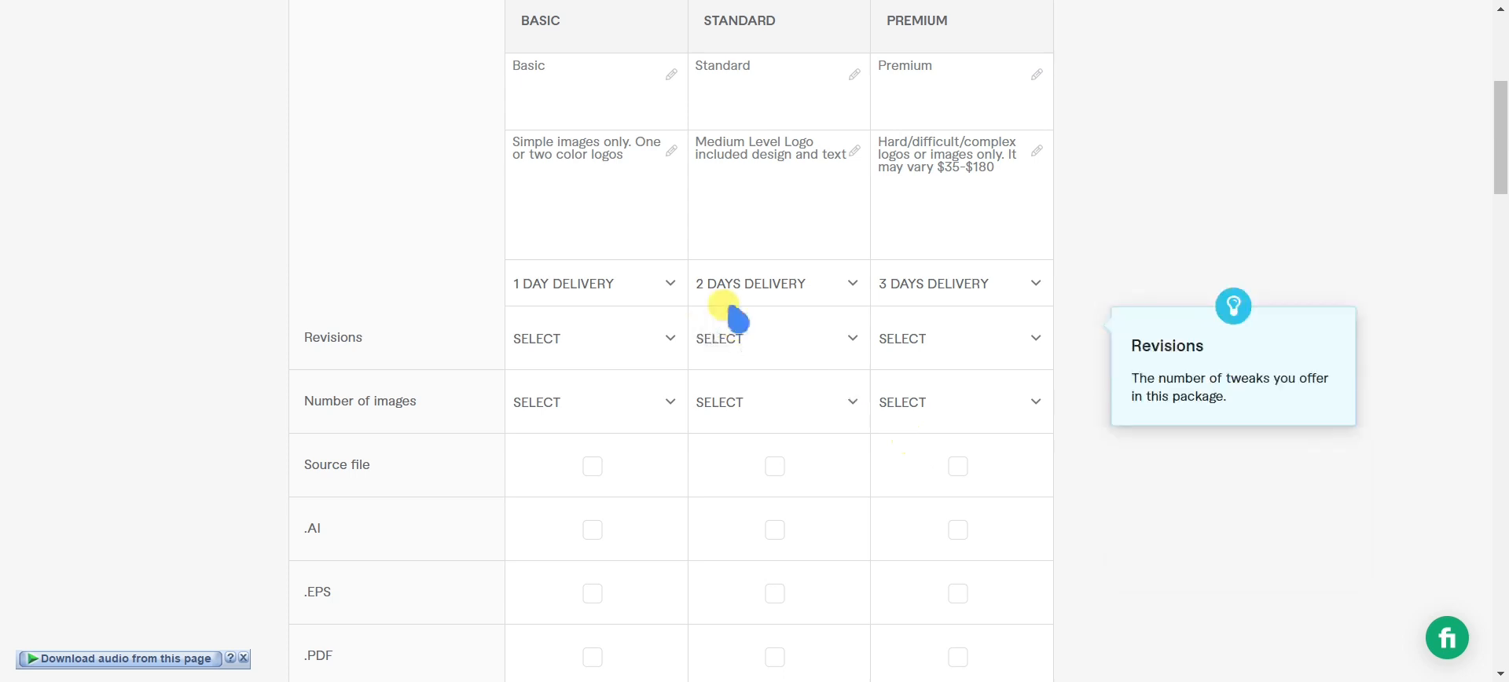
Set the revisions to 3 for Basic, 6 for Standard and Unlimited for Premium
click(625, 347)
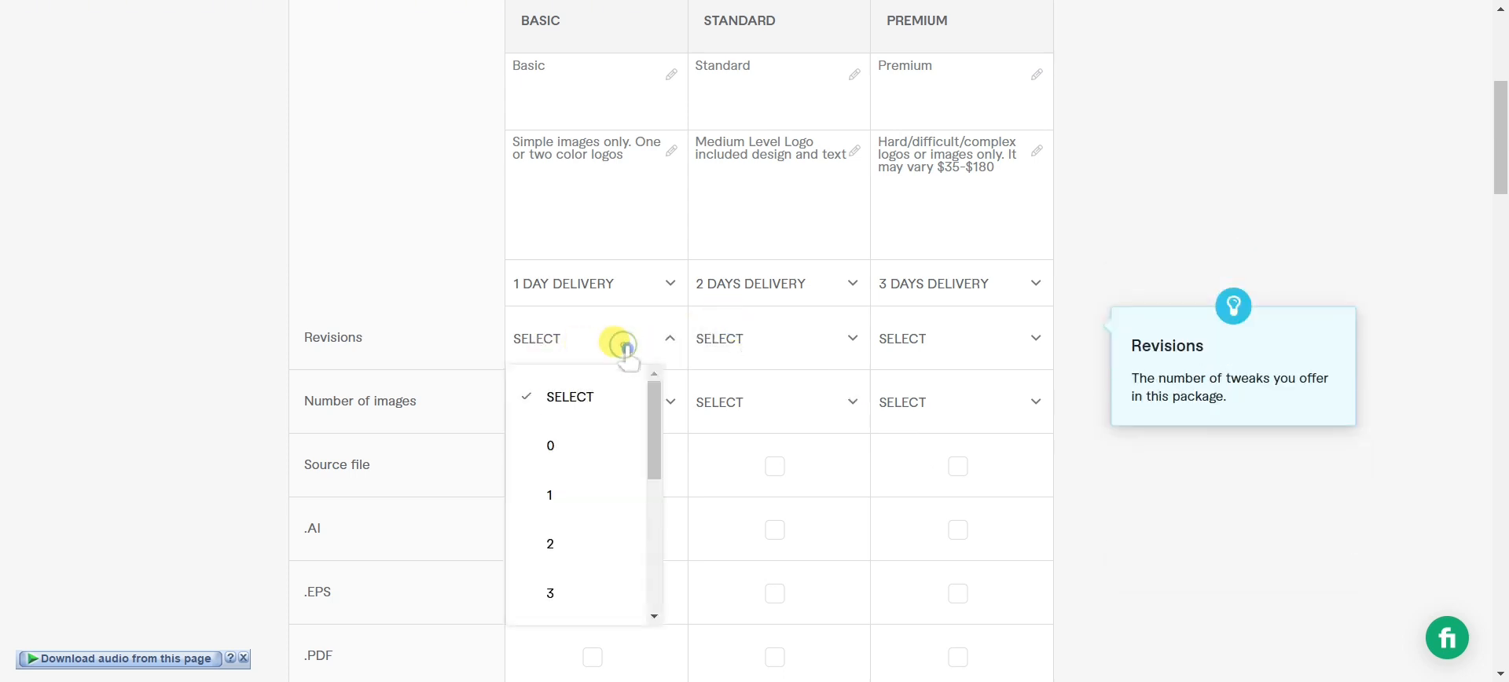
click(552, 593)
click(812, 338)
scroll(741, 531, down, 2)
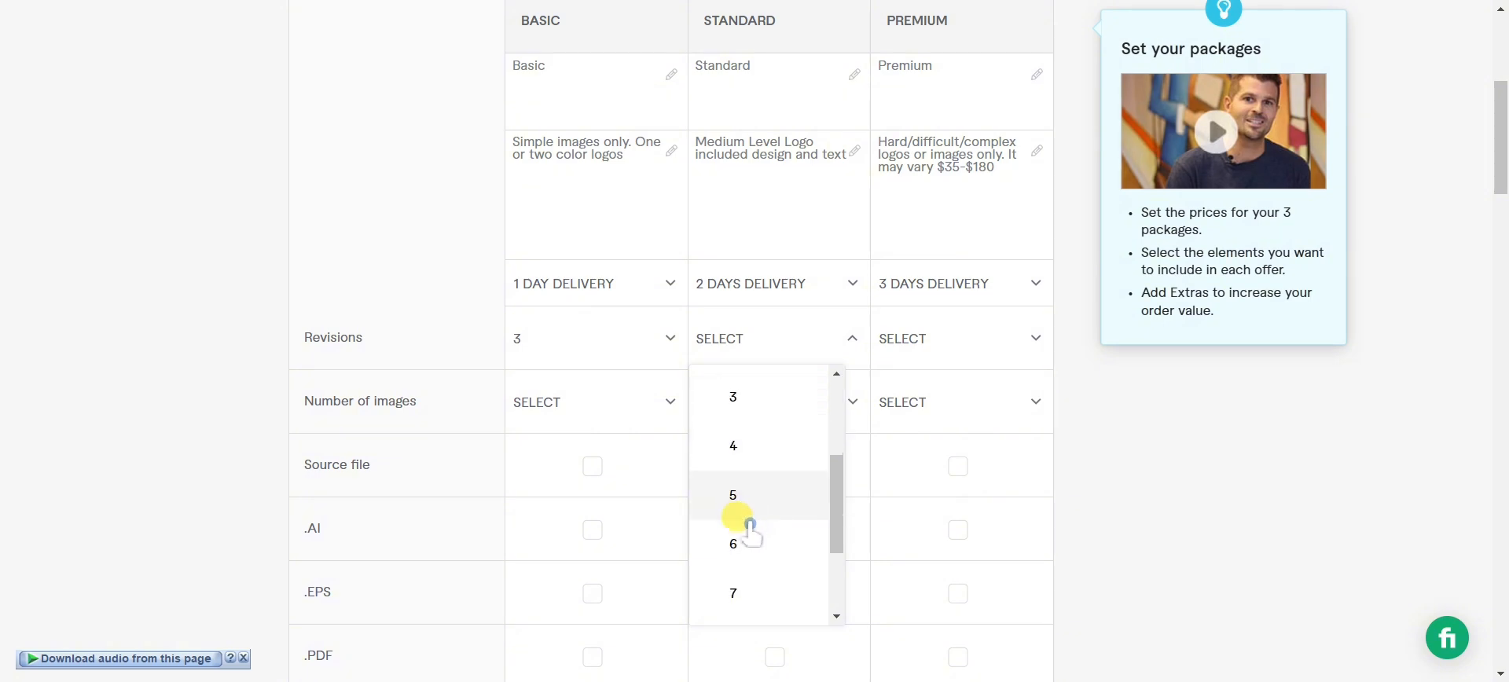
click(758, 554)
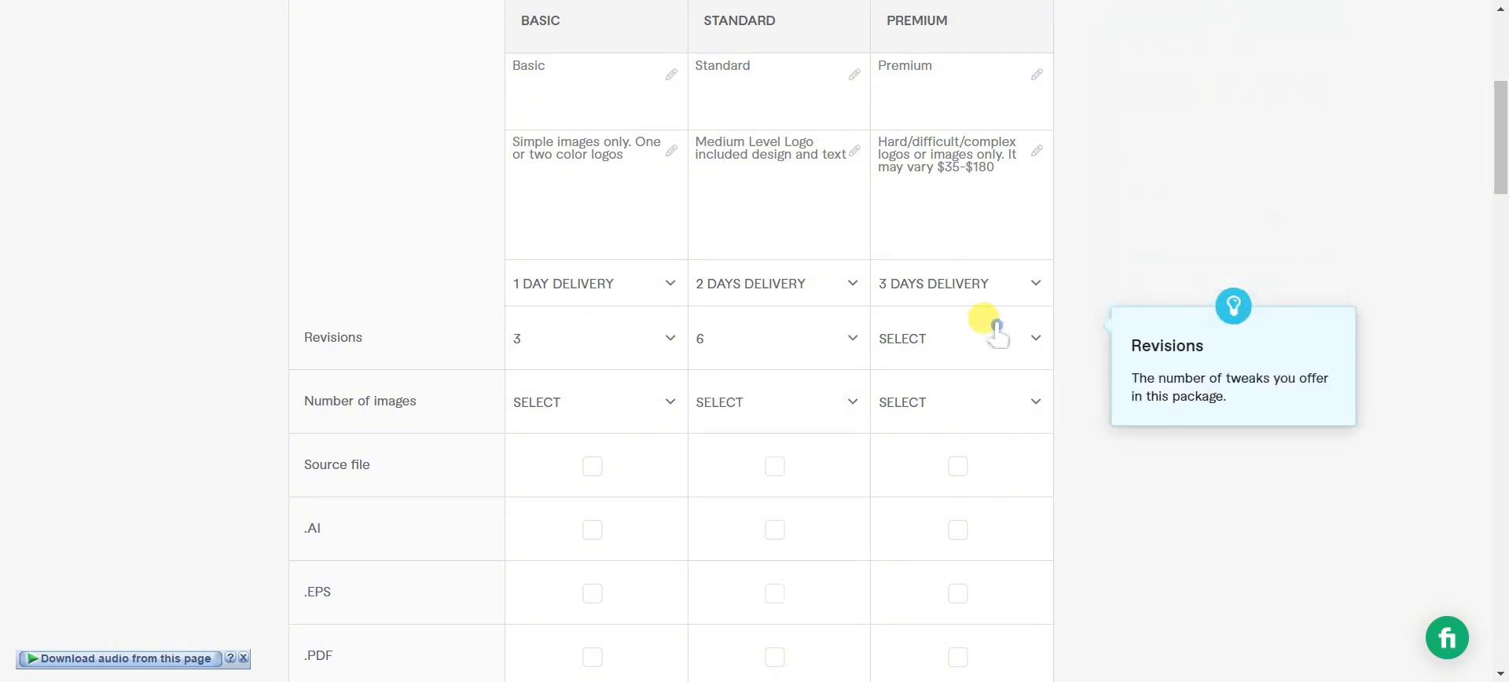
click(996, 336)
scroll(945, 462, down, 3)
click(943, 597)
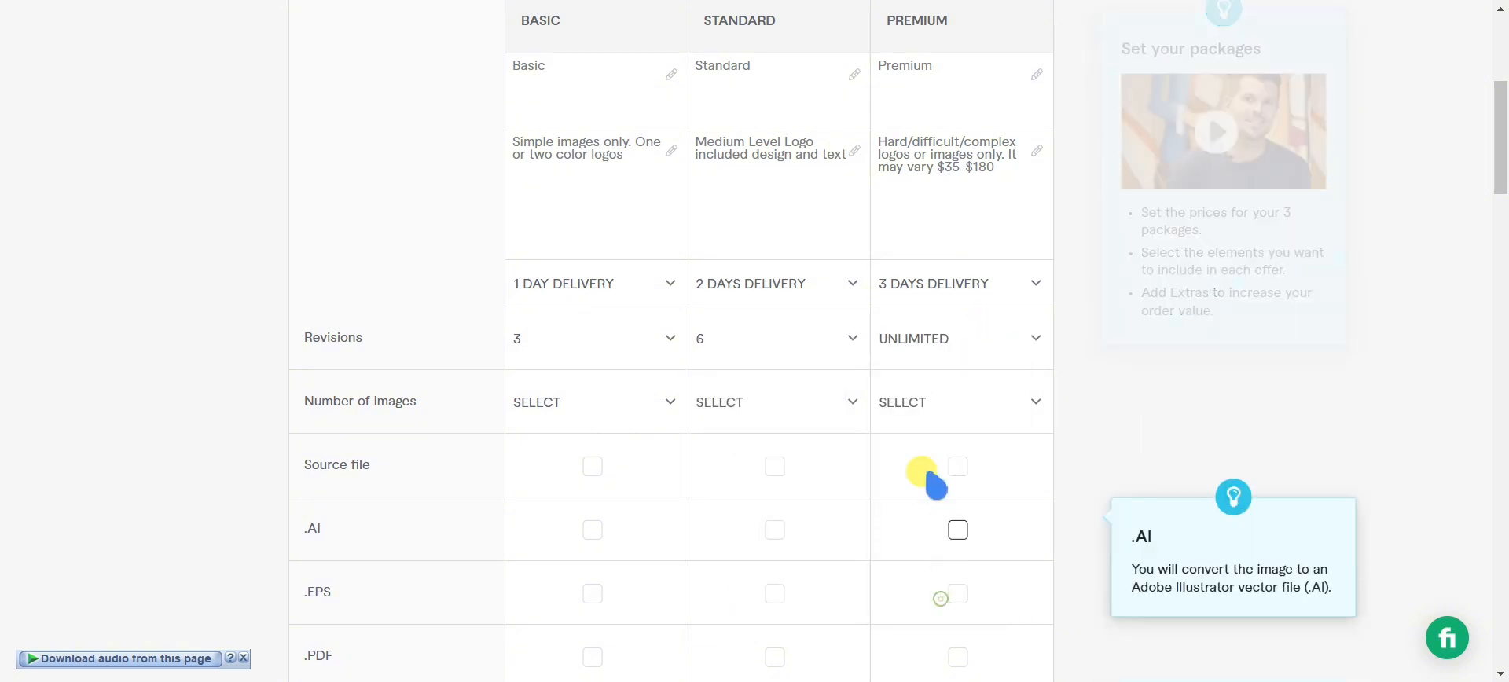
Set the number of images to 1 for Basic, 2 for Standard and 2 for Premium
click(593, 405)
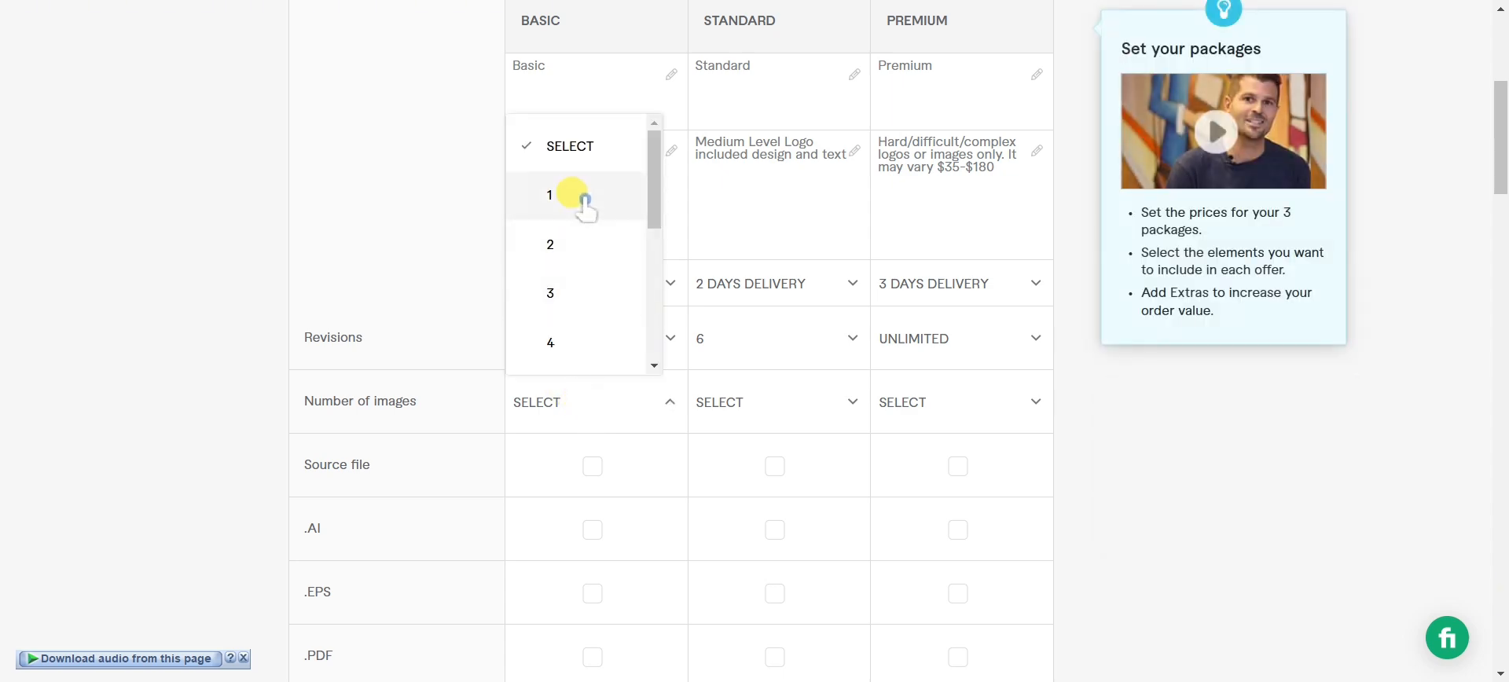
click(574, 195)
click(778, 402)
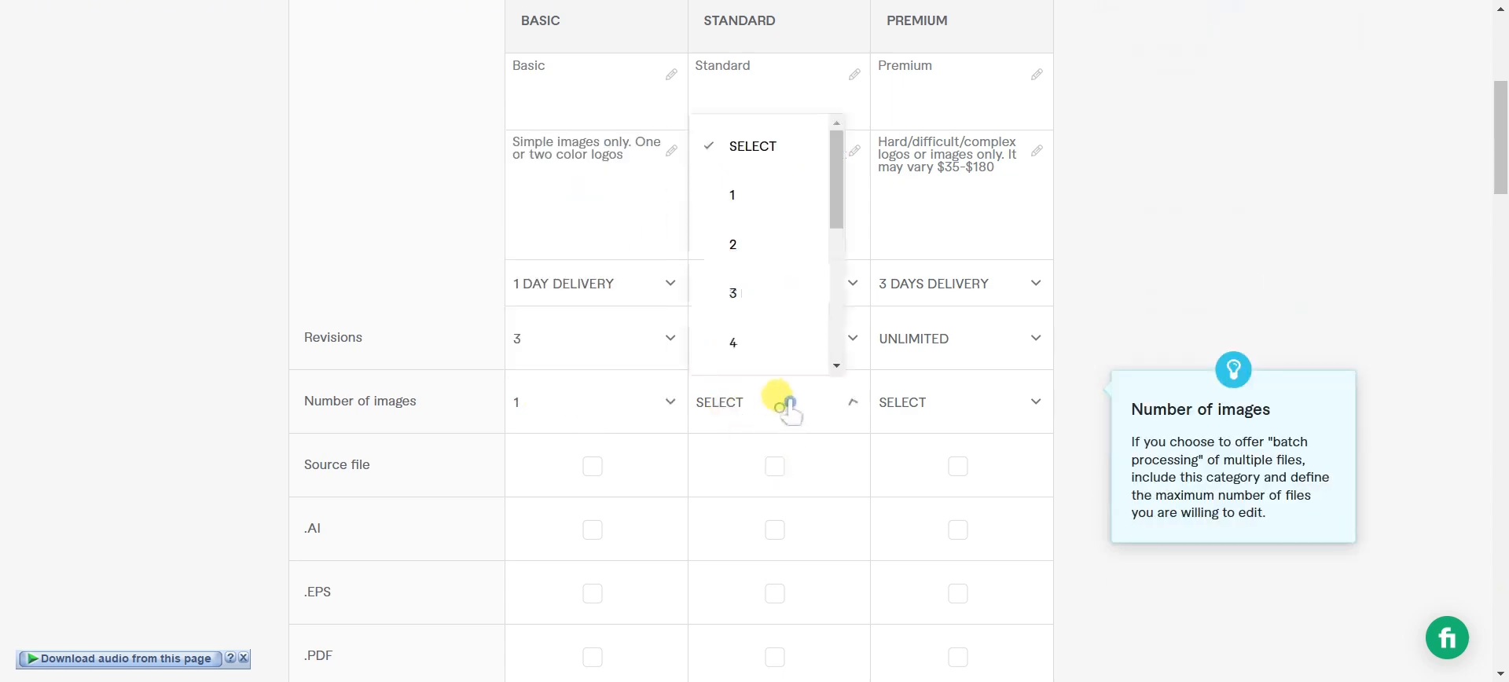
click(770, 195)
click(959, 401)
click(818, 404)
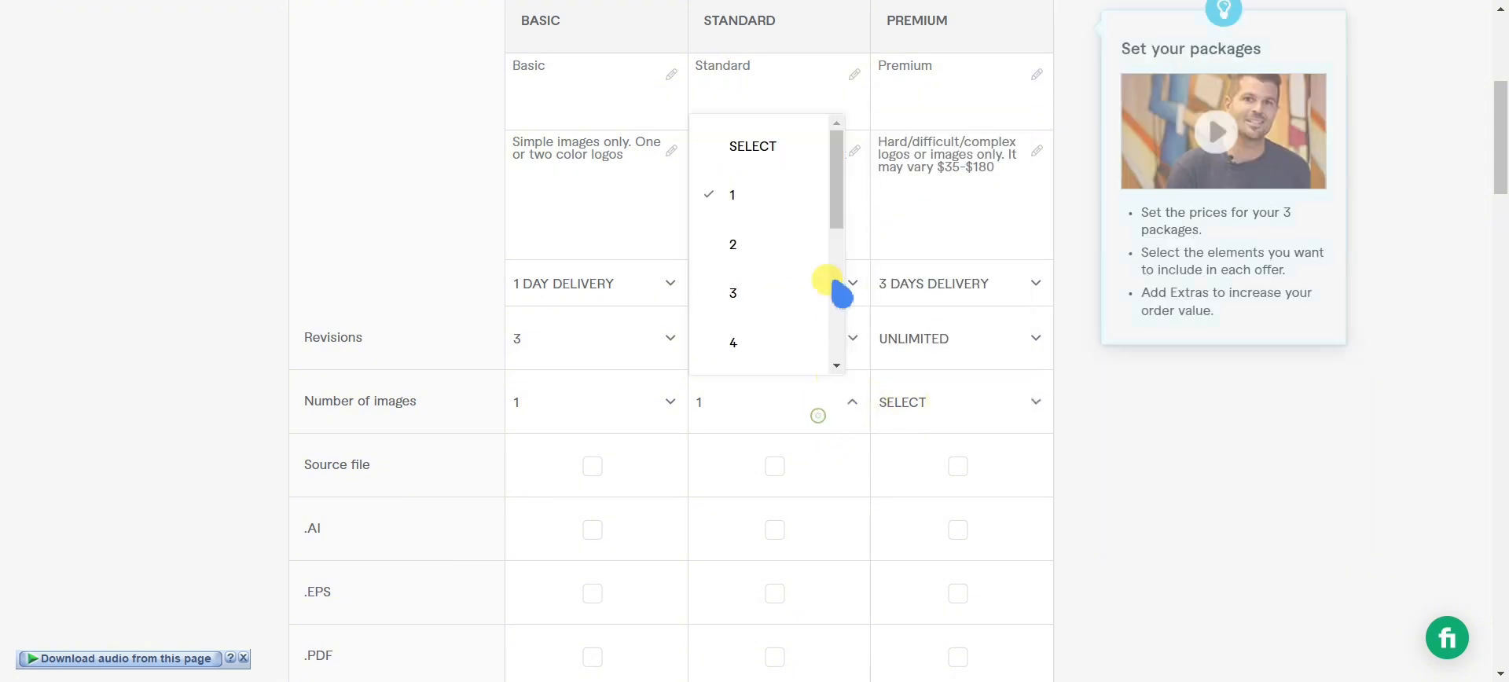
click(754, 245)
click(991, 405)
click(947, 244)
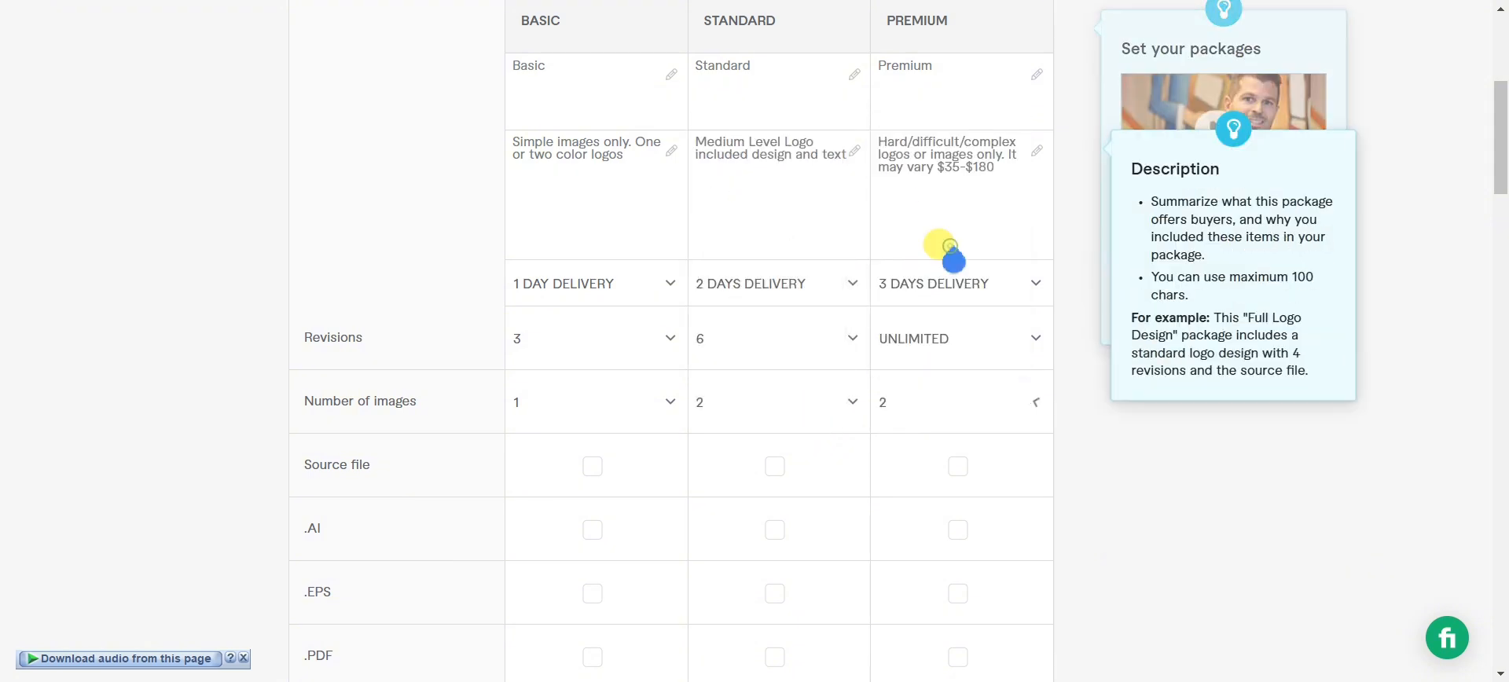
scroll(532, 418, up, 2)
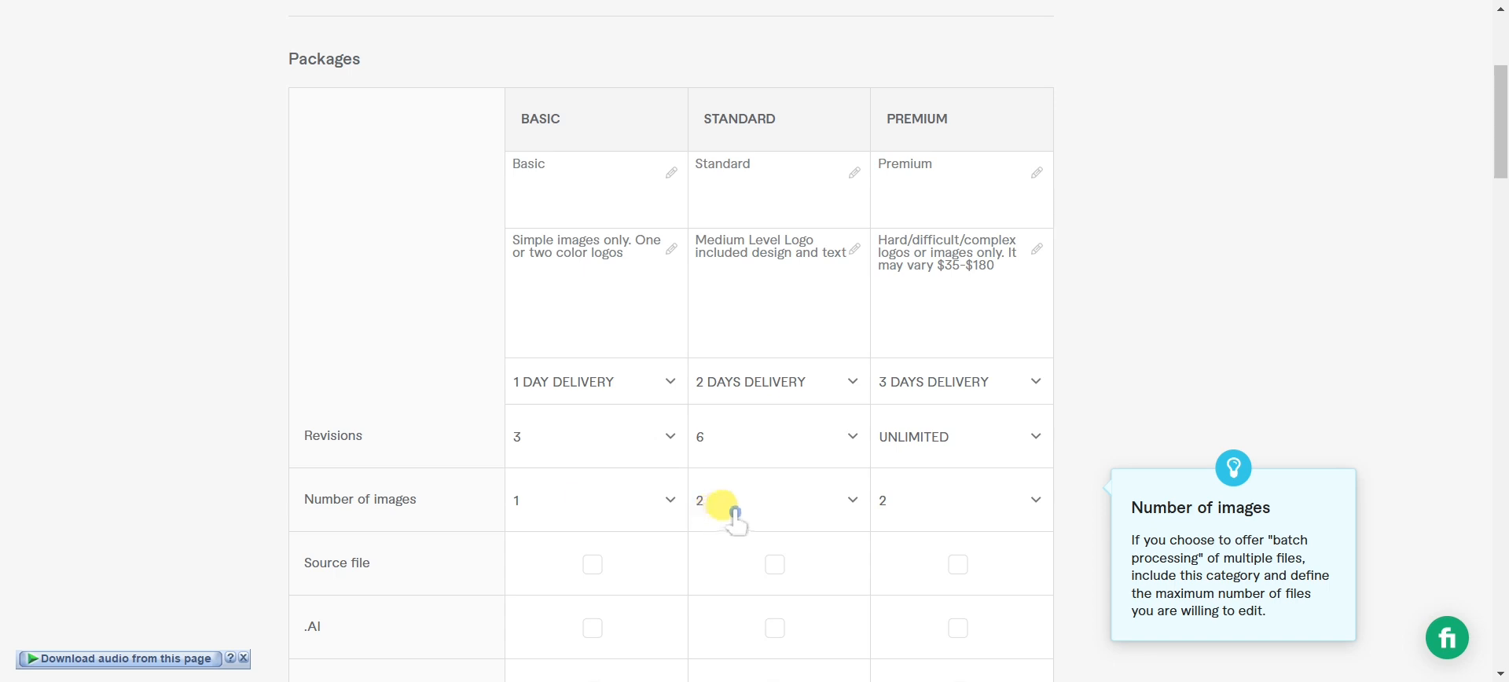
Set the Standard package's number of images to 1
scroll(746, 507, down, 2)
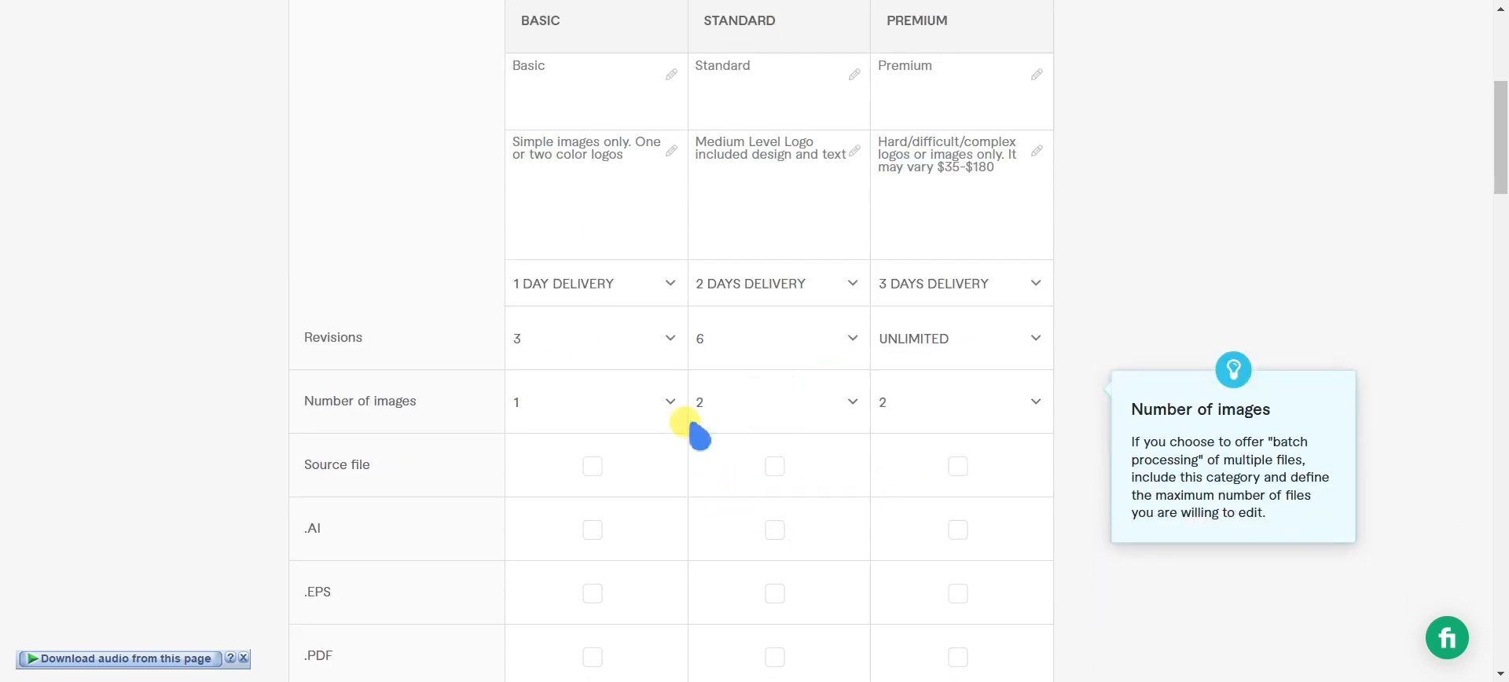
click(825, 401)
click(756, 202)
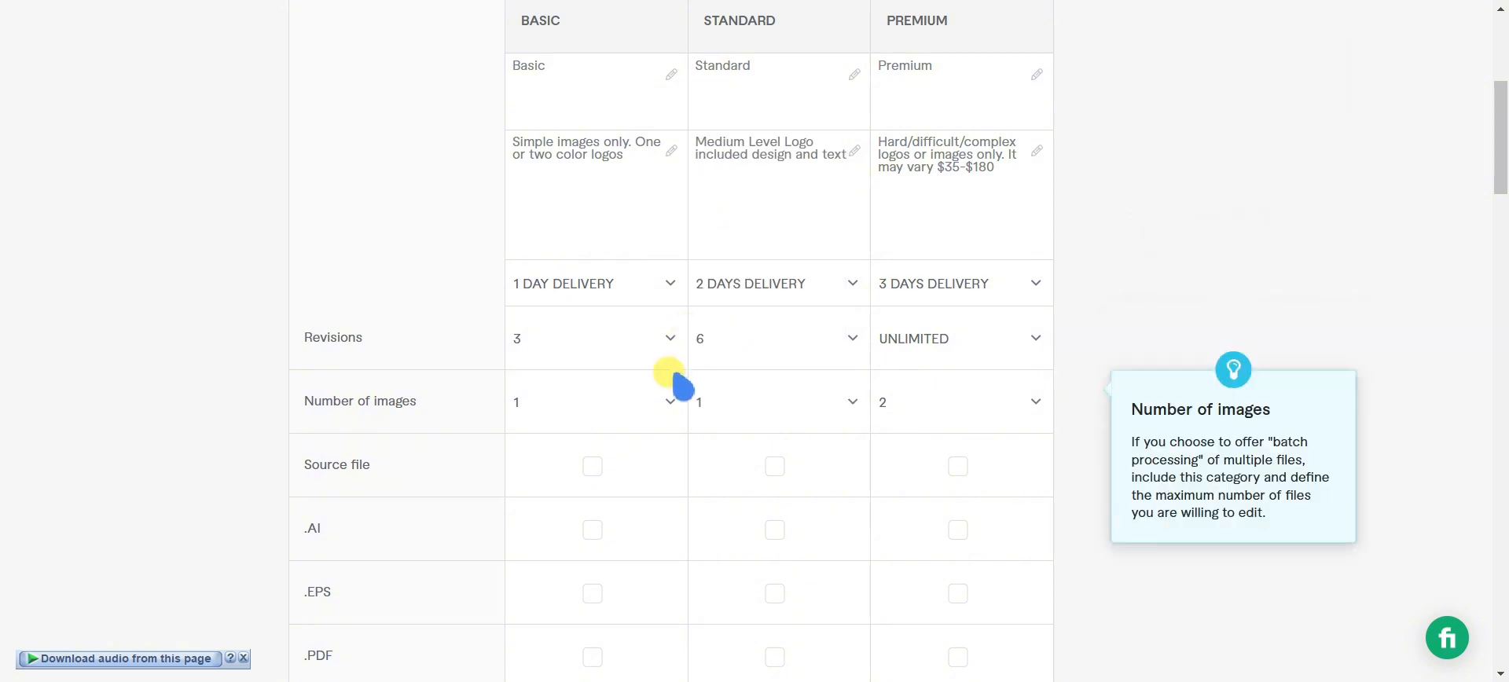
Include .AI, .EPS and .SVG files in the Basic package and set its price to $10
scroll(621, 464, down, 2)
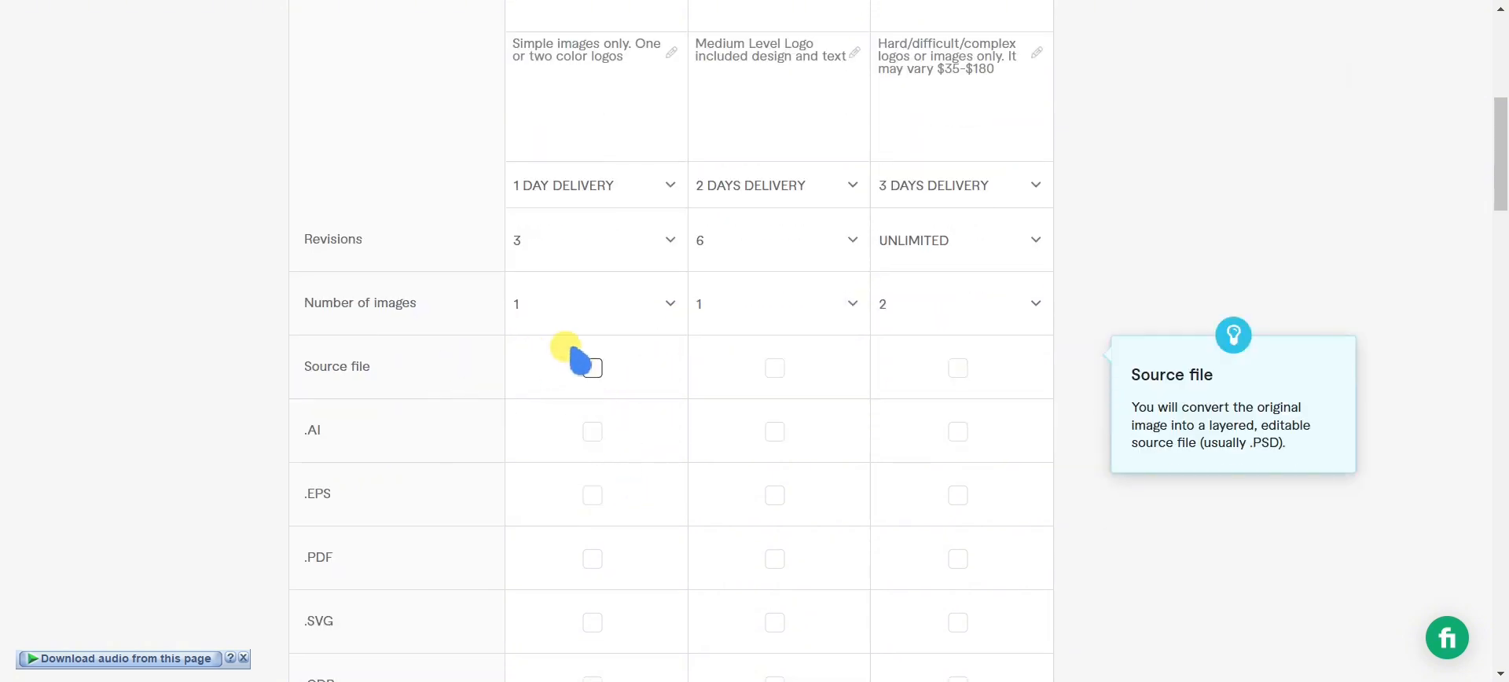
scroll(593, 409, down, 2)
scroll(593, 417, down, 2)
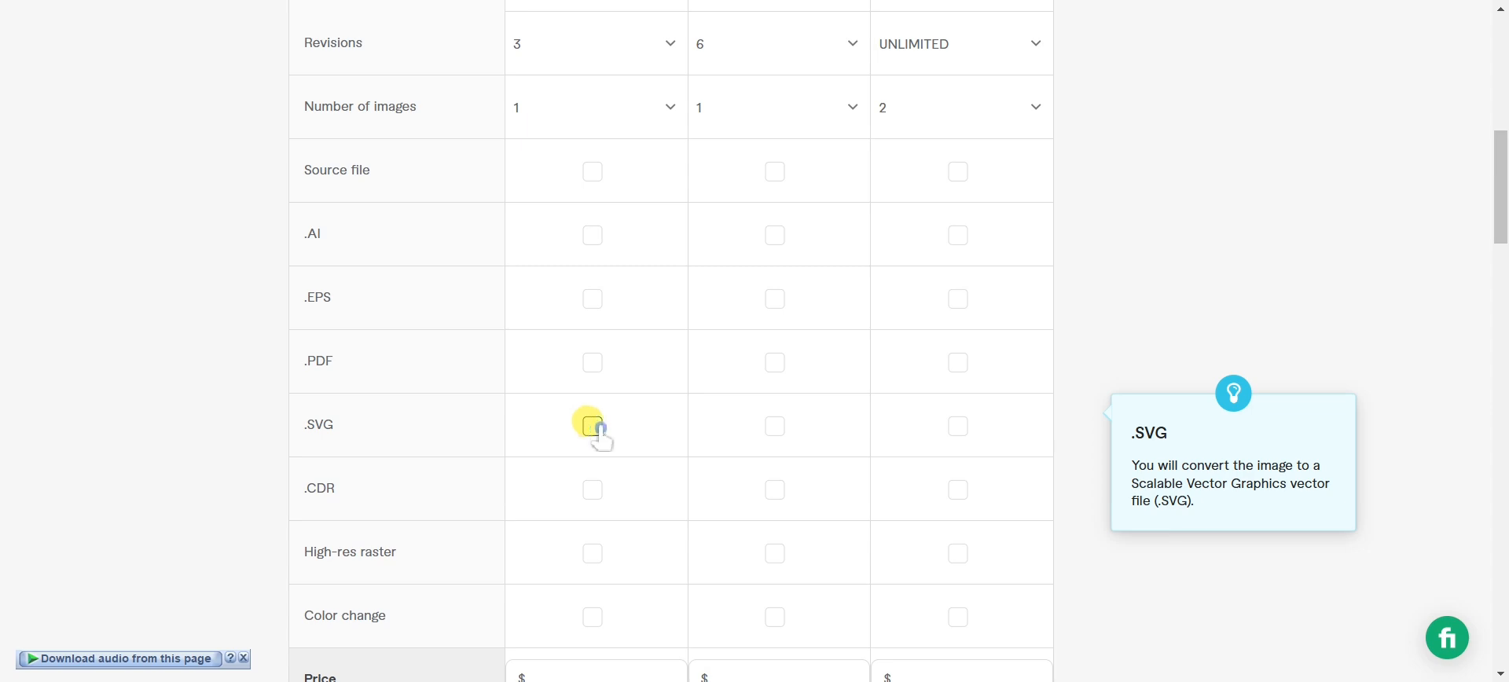
scroll(597, 431, up, 10)
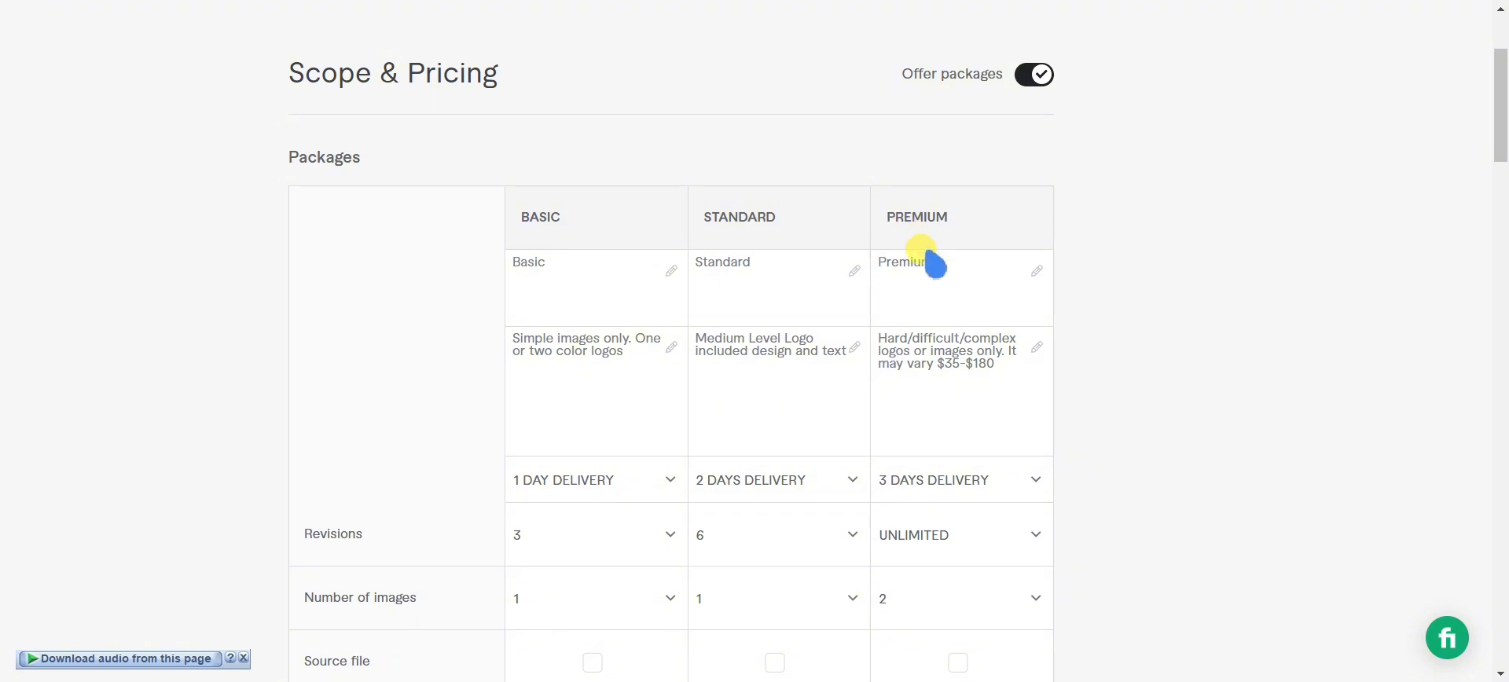
scroll(839, 326, down, 3)
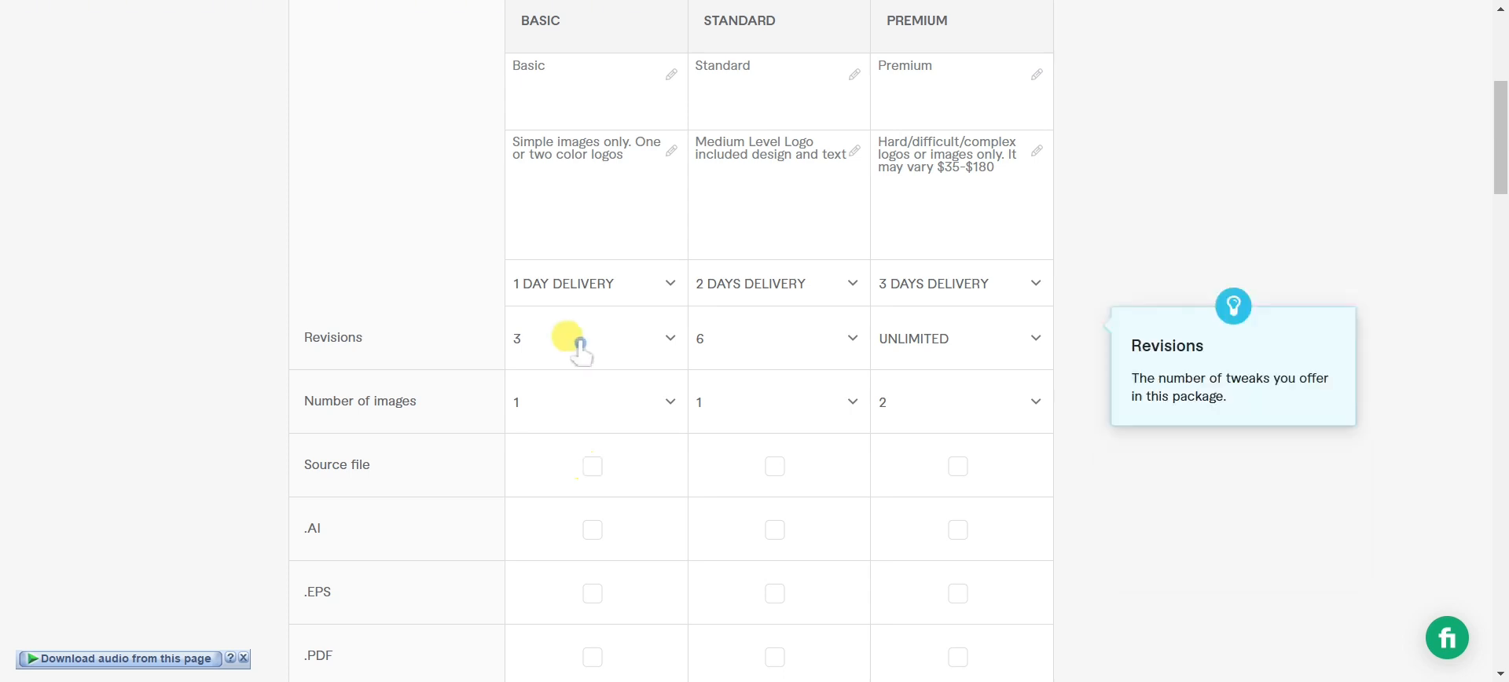
scroll(591, 456, down, 2)
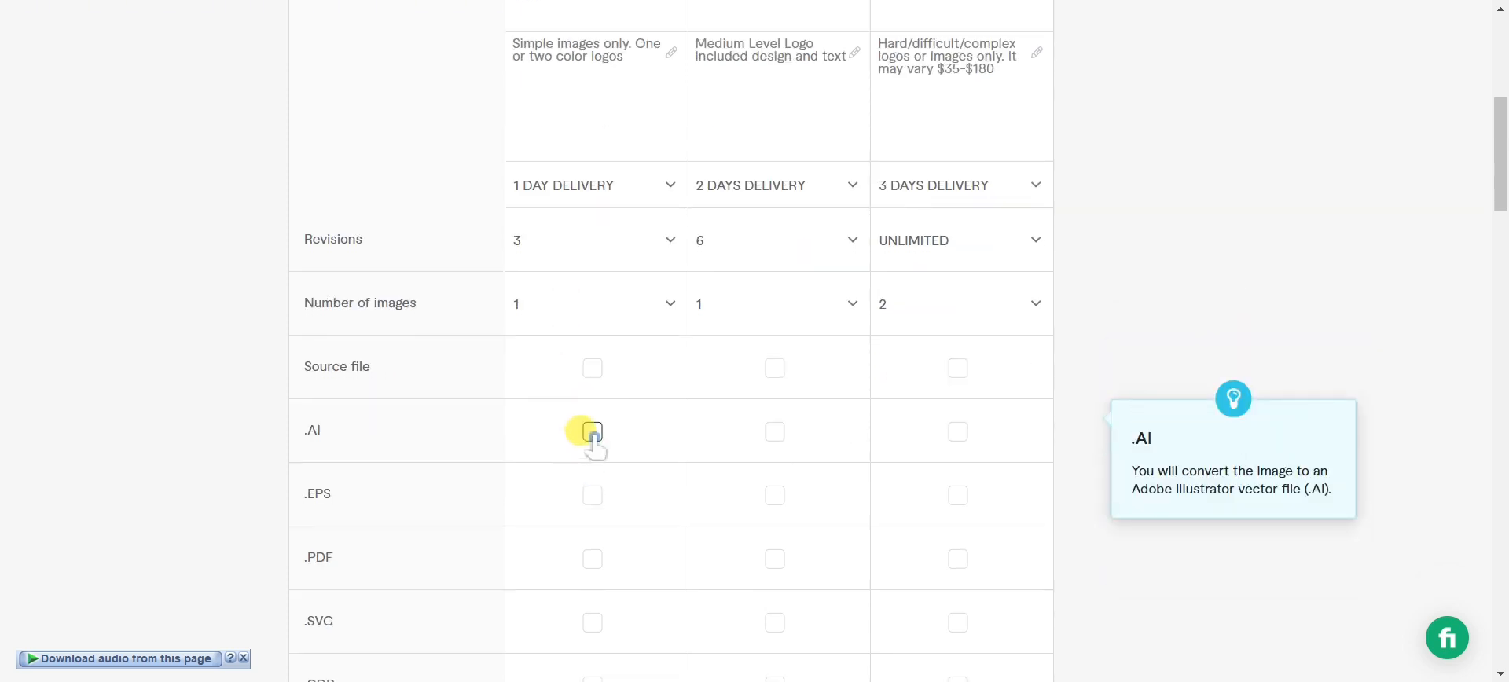
click(592, 433)
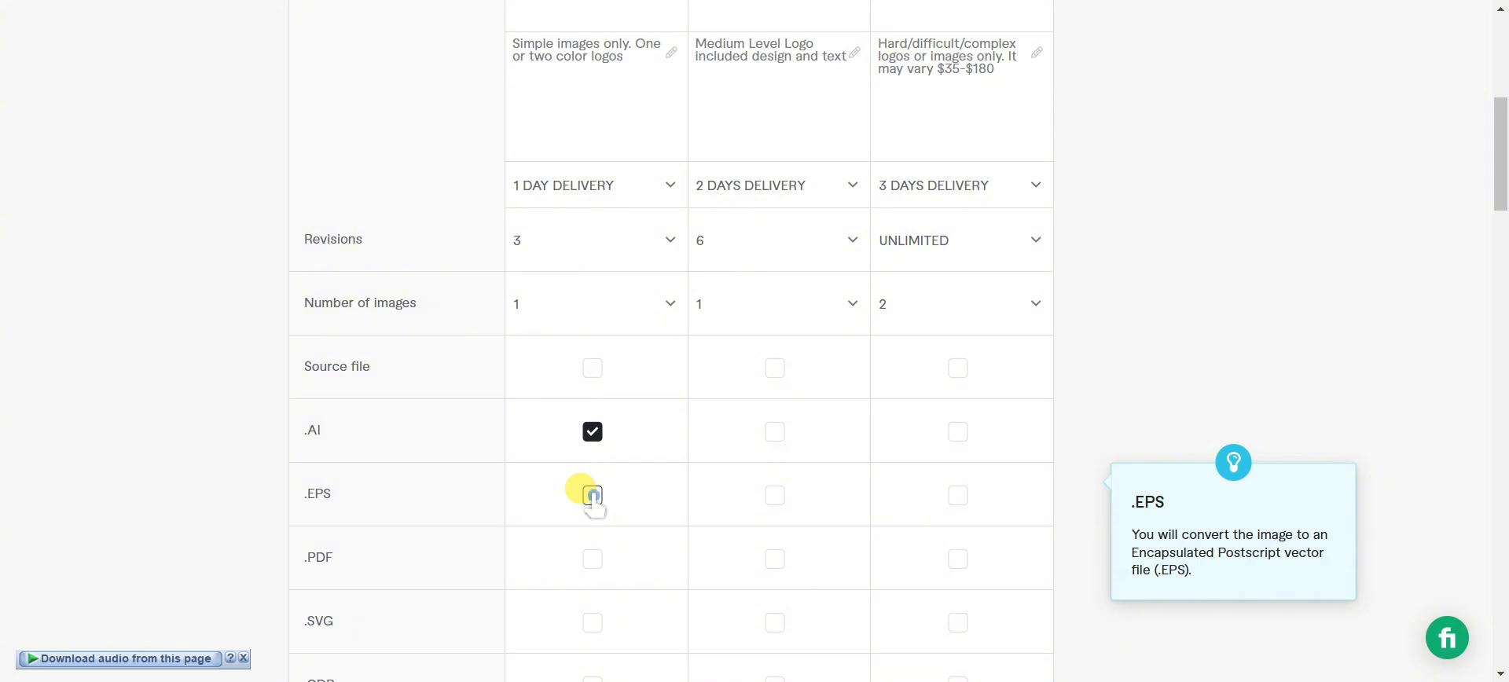
click(592, 495)
scroll(591, 496, down, 3)
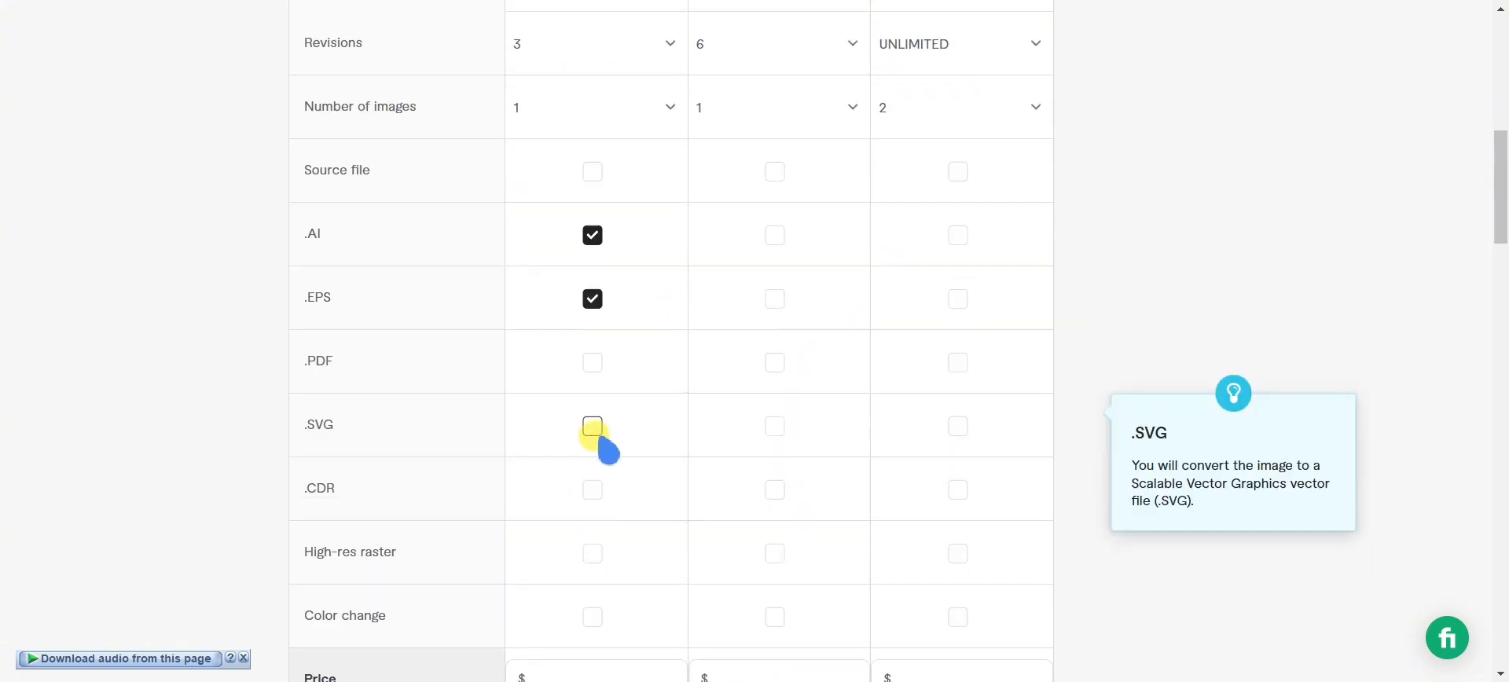
scroll(601, 534, down, 3)
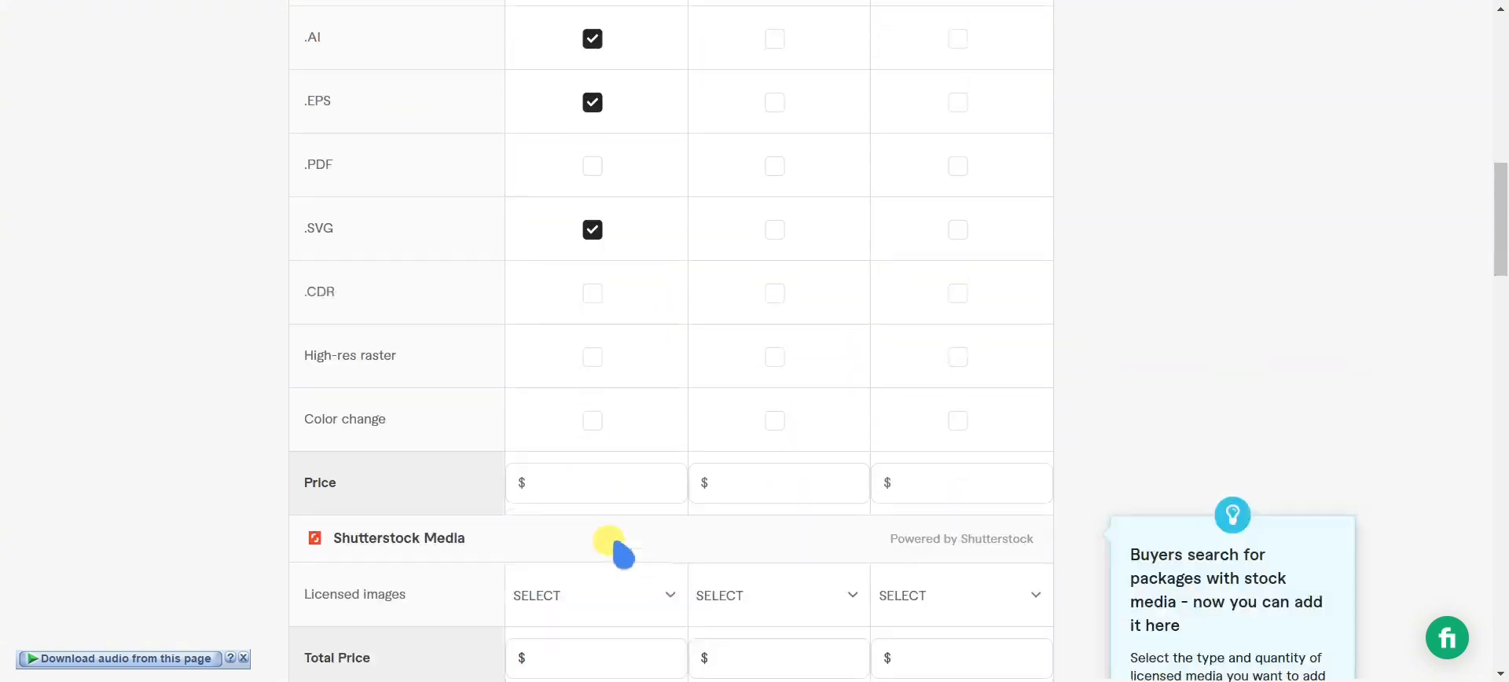
click(586, 482)
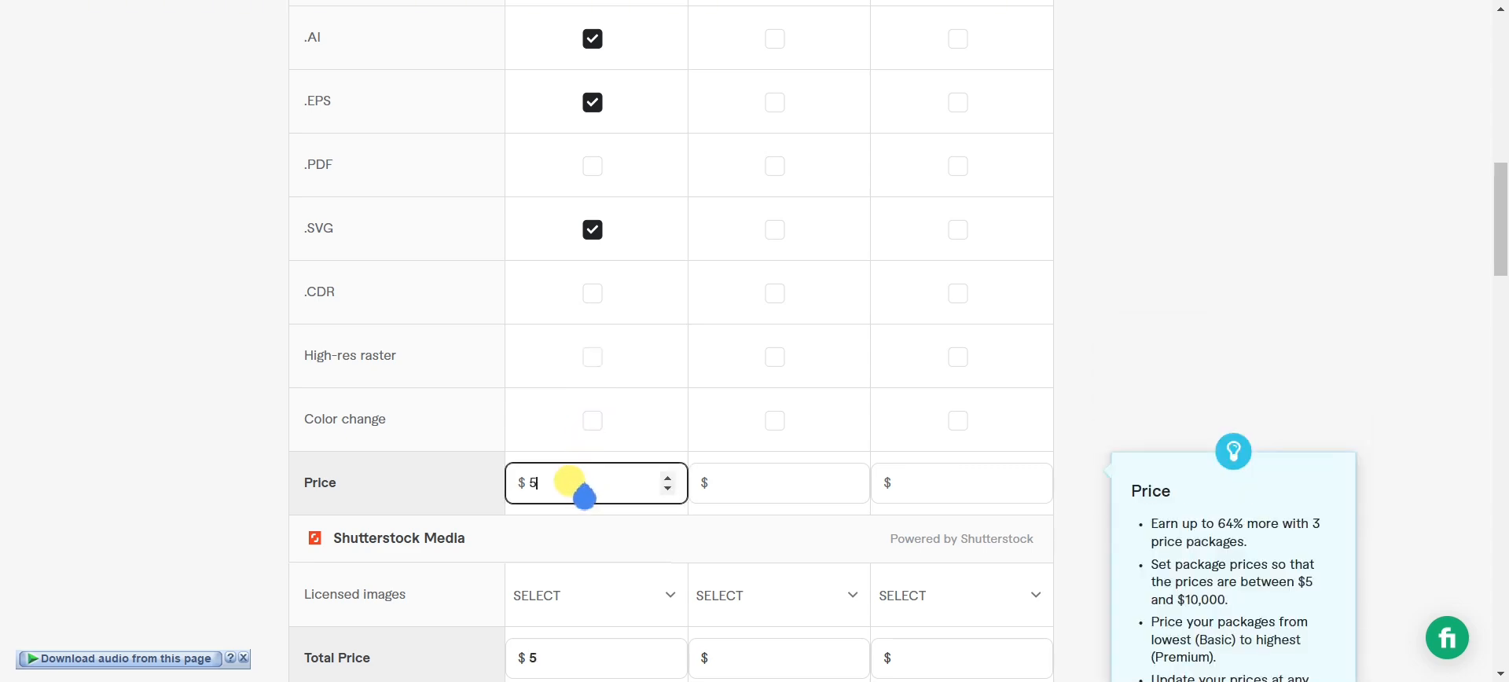
Include source file, .AI, .EPS, .PDF, .SVG, high-res raster and color change in the Standard package
scroll(587, 508, up, 9)
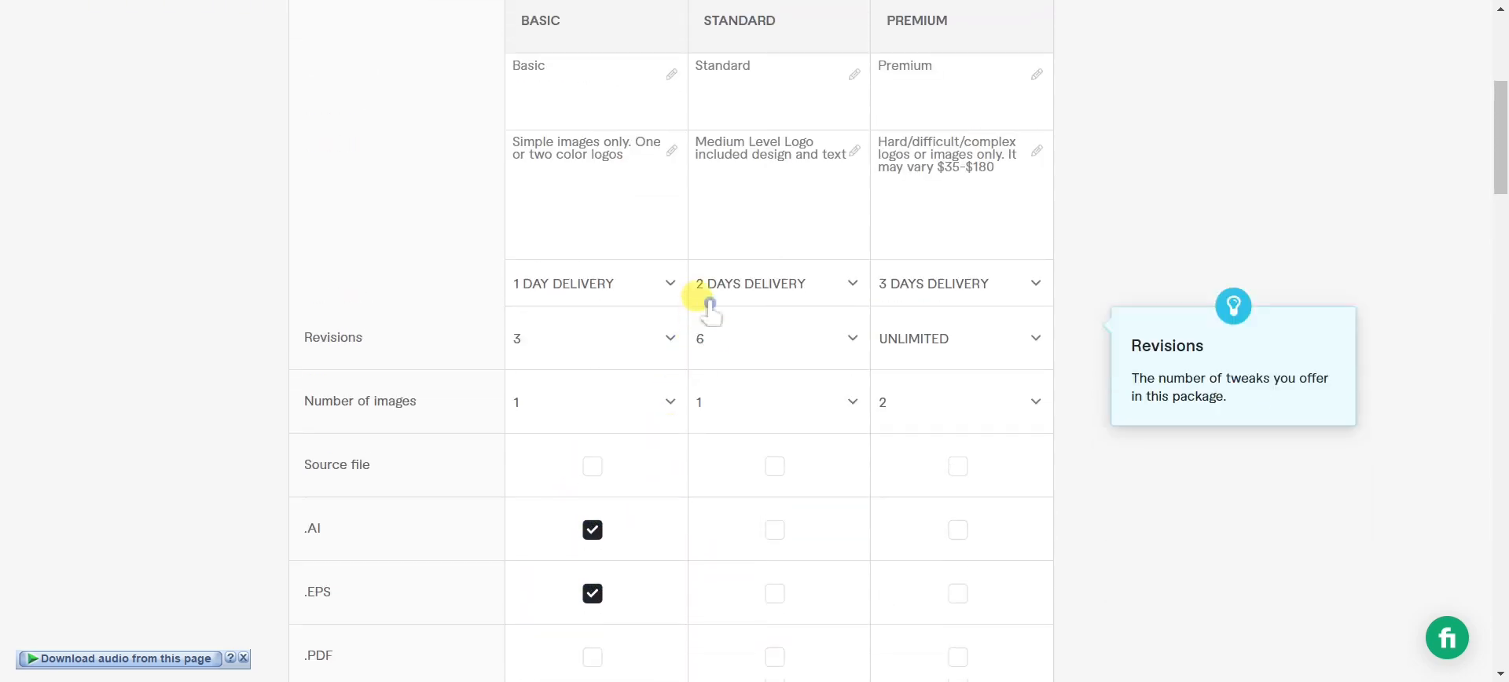
scroll(747, 416, down, 1)
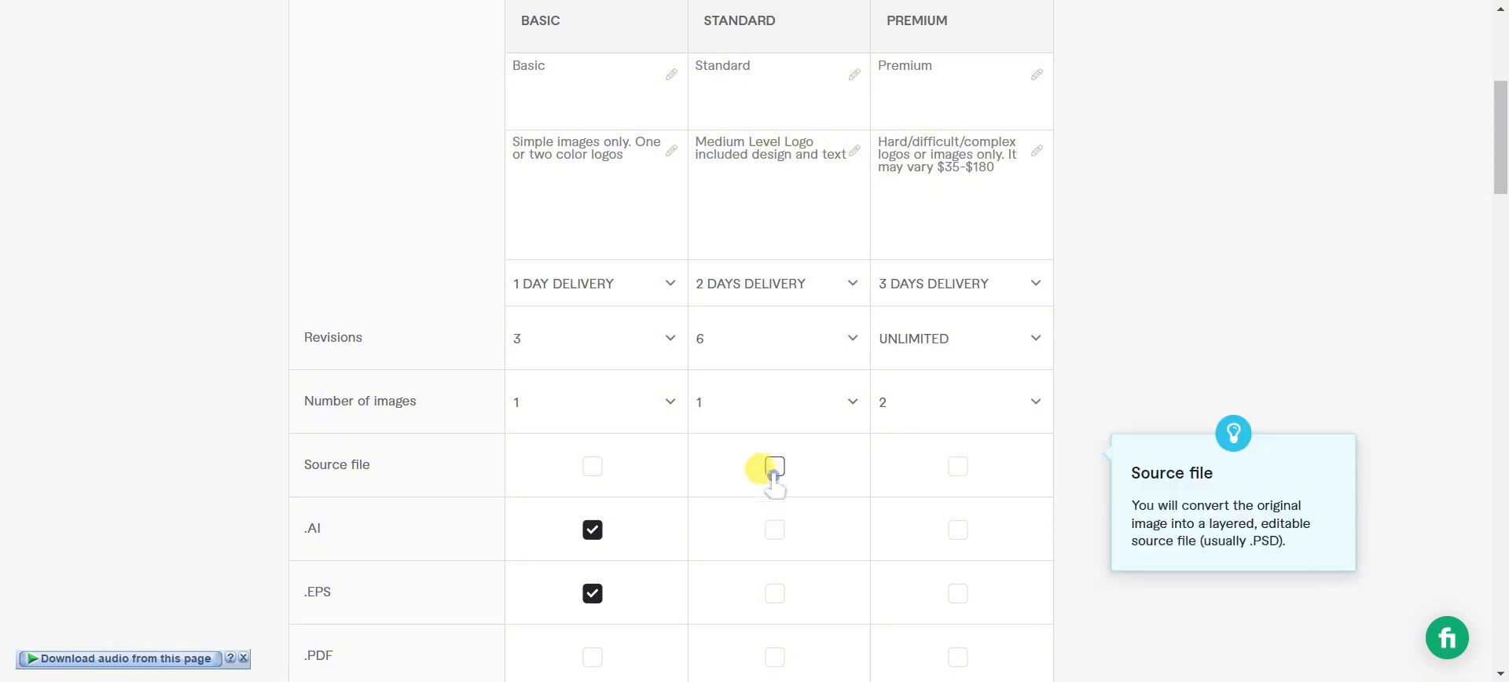
click(774, 467)
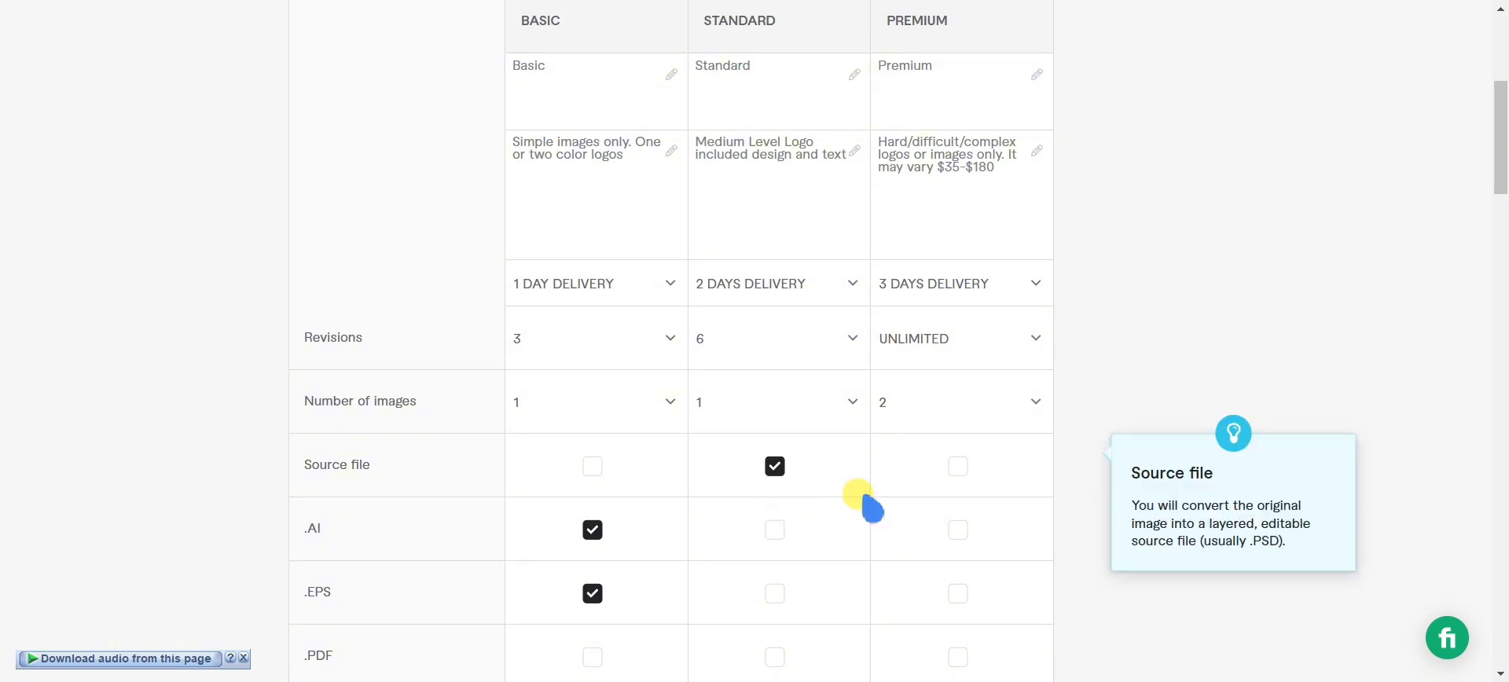
scroll(754, 440, down, 2)
click(773, 340)
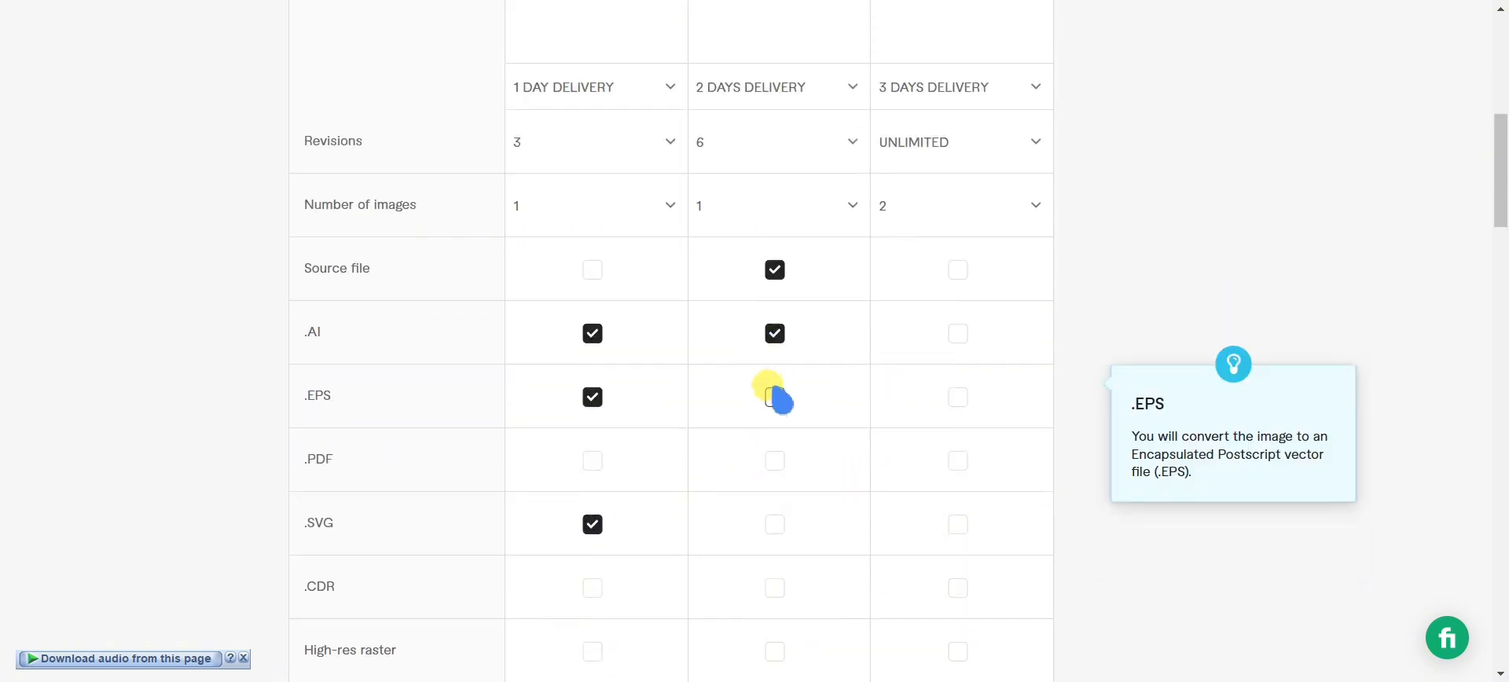
click(774, 397)
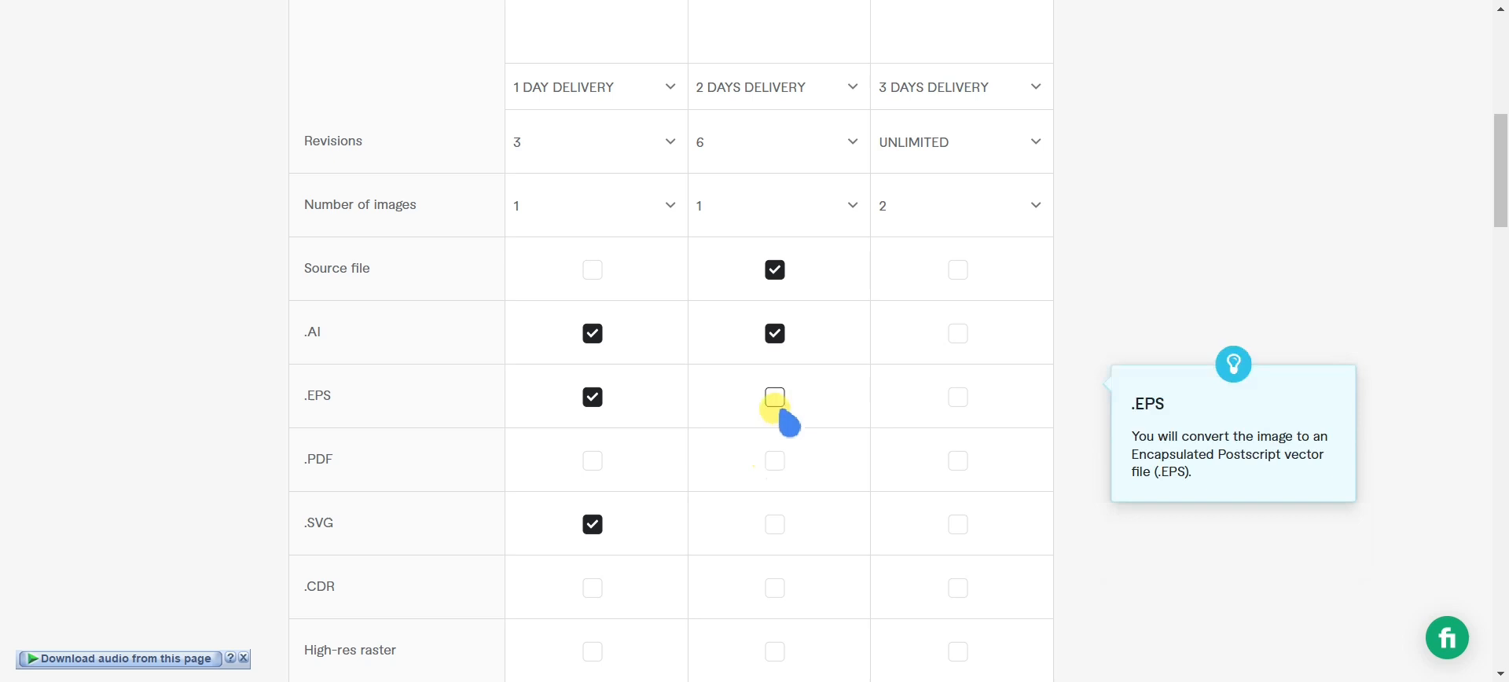
click(774, 460)
click(774, 524)
scroll(774, 526, down, 3)
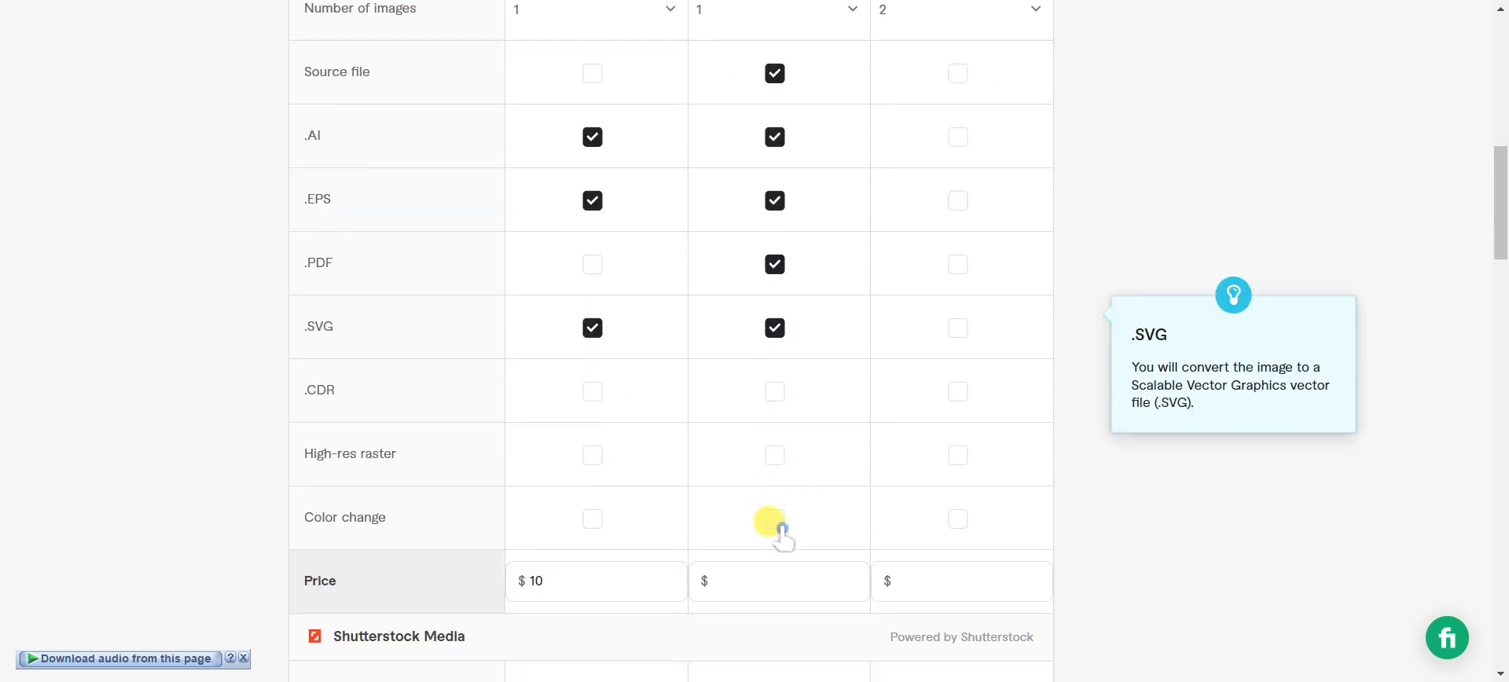
click(774, 456)
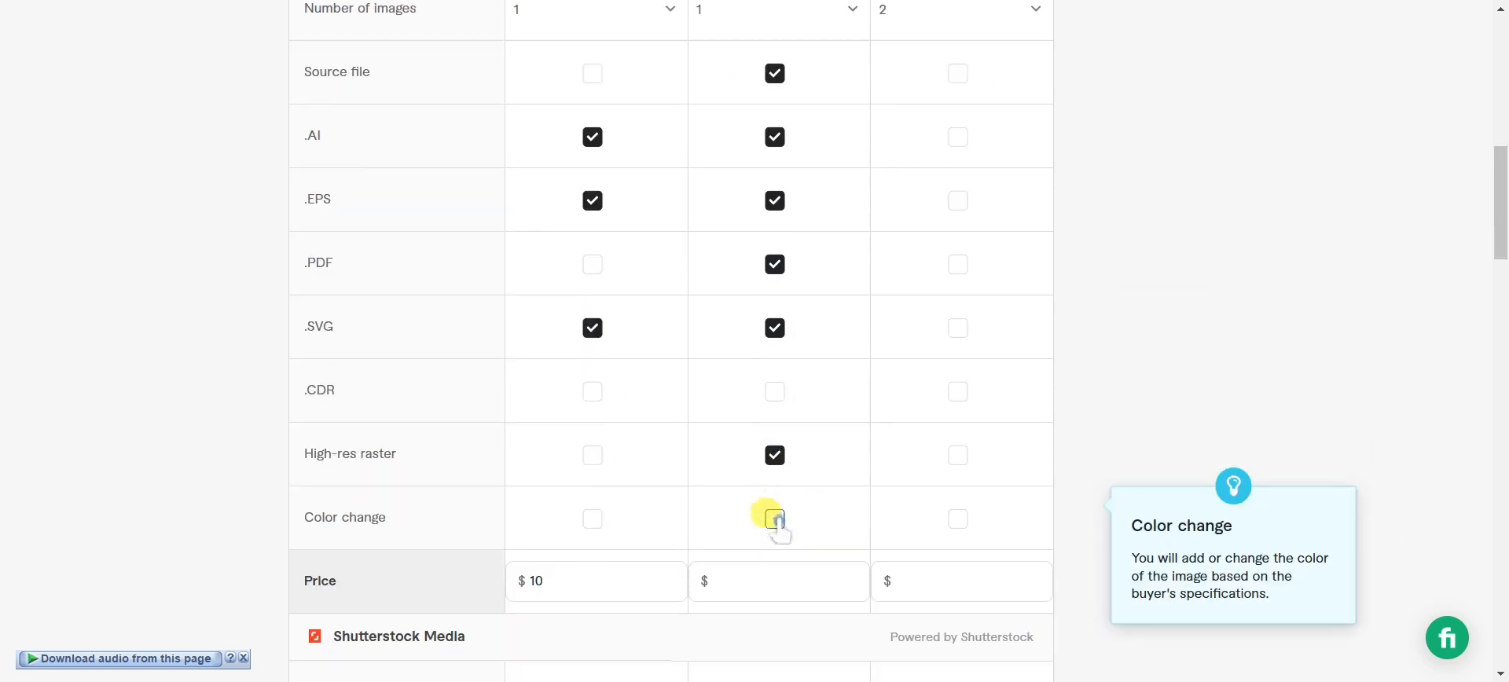
click(775, 520)
Set the Standard package's price to $25
click(755, 580)
scroll(758, 534, down, 1)
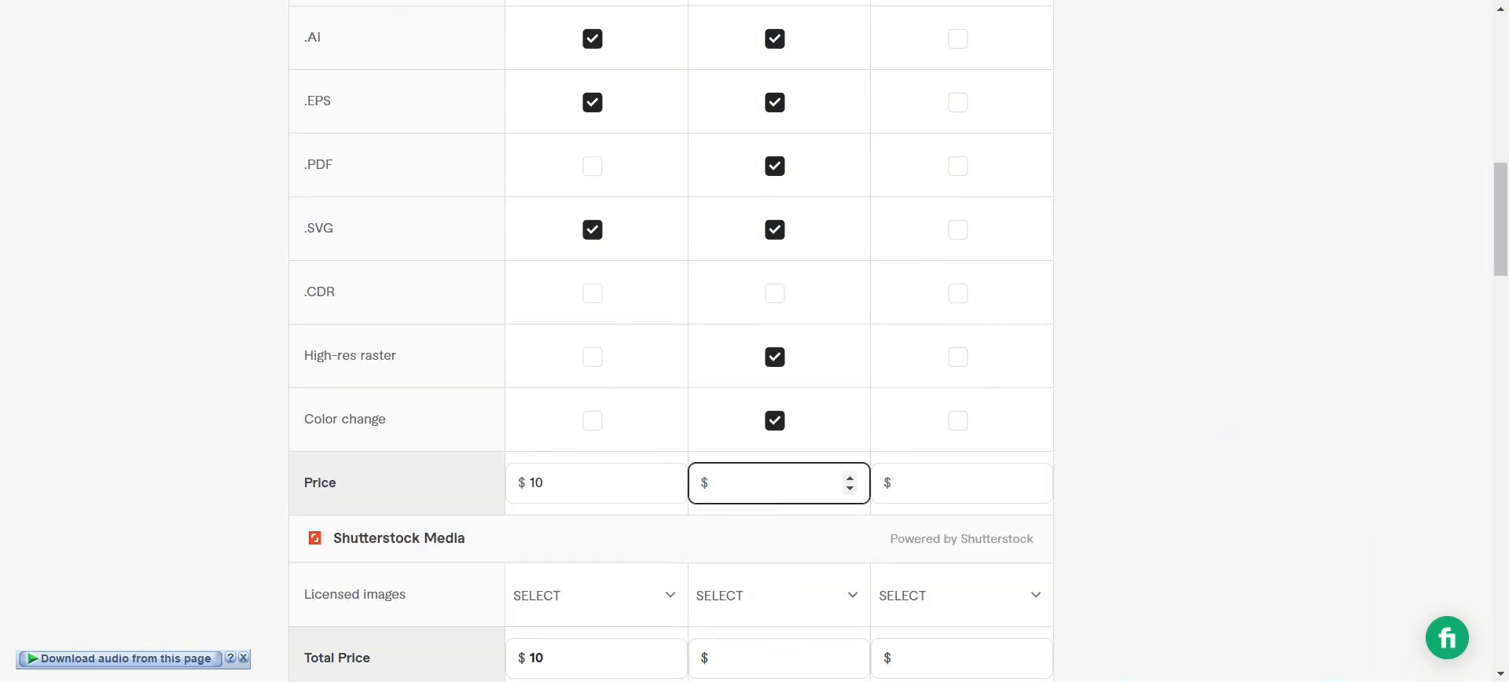
key(alt+Tab)
key(alt+Tab)
click(756, 487)
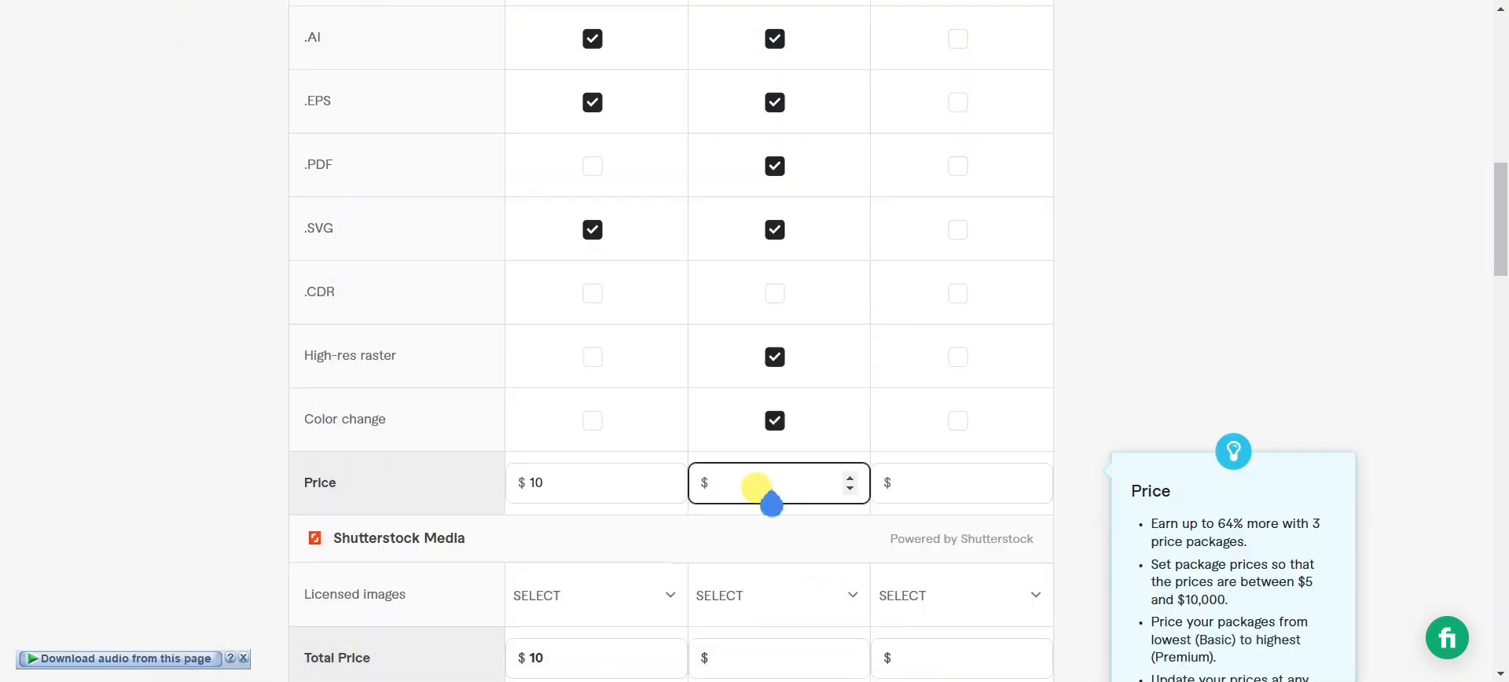
text(20)
Include source file, .AI, .EPS, .PDF, .SVG, .CDR, high-res raster and color change in the Premium package
scroll(859, 505, up, 5)
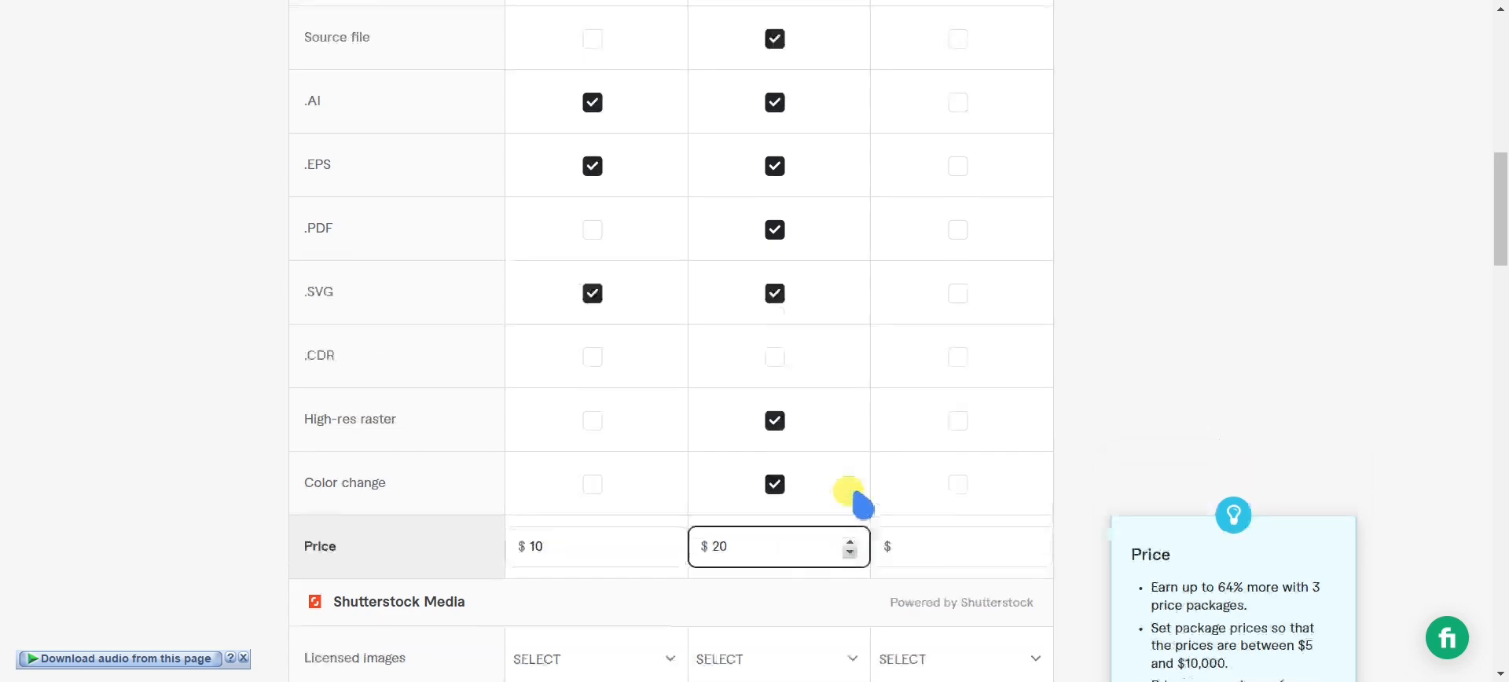
click(958, 367)
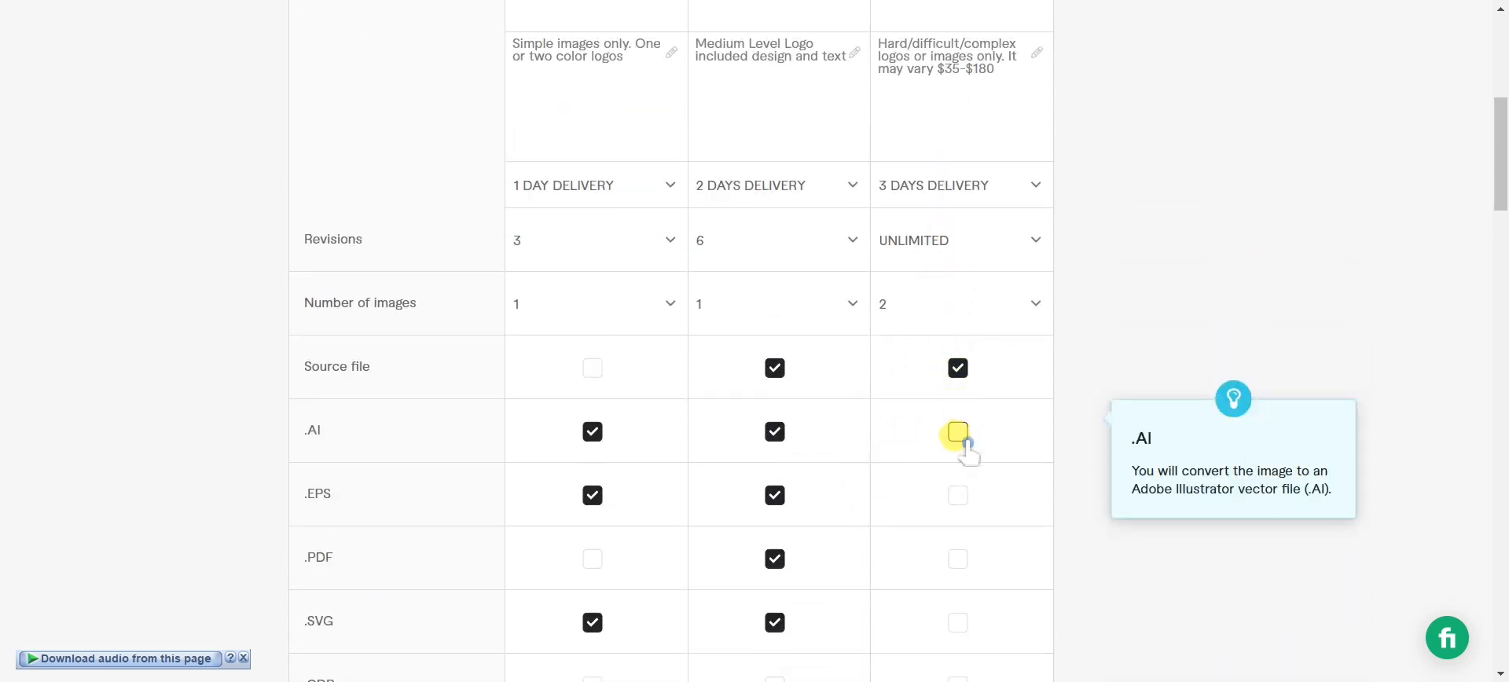
click(957, 431)
scroll(959, 436, down, 3)
click(957, 299)
click(958, 362)
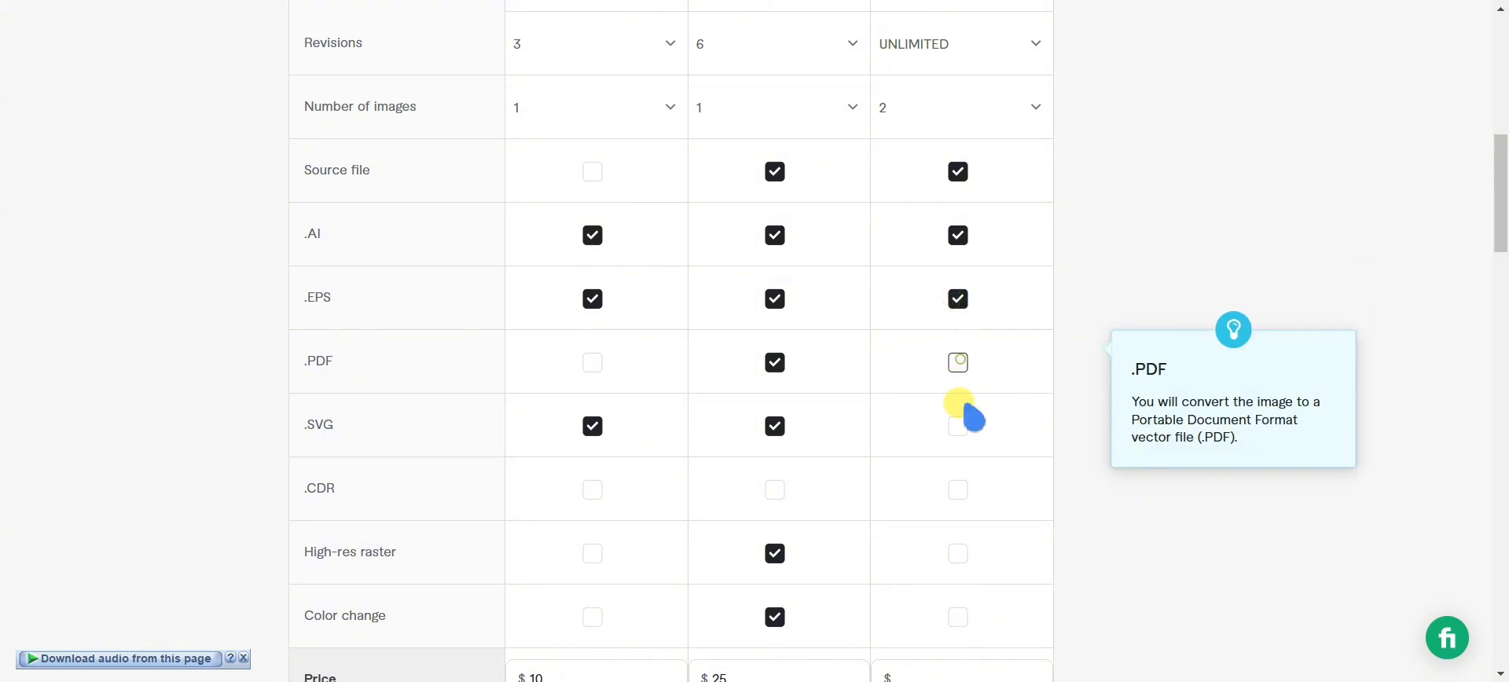
click(957, 426)
click(957, 489)
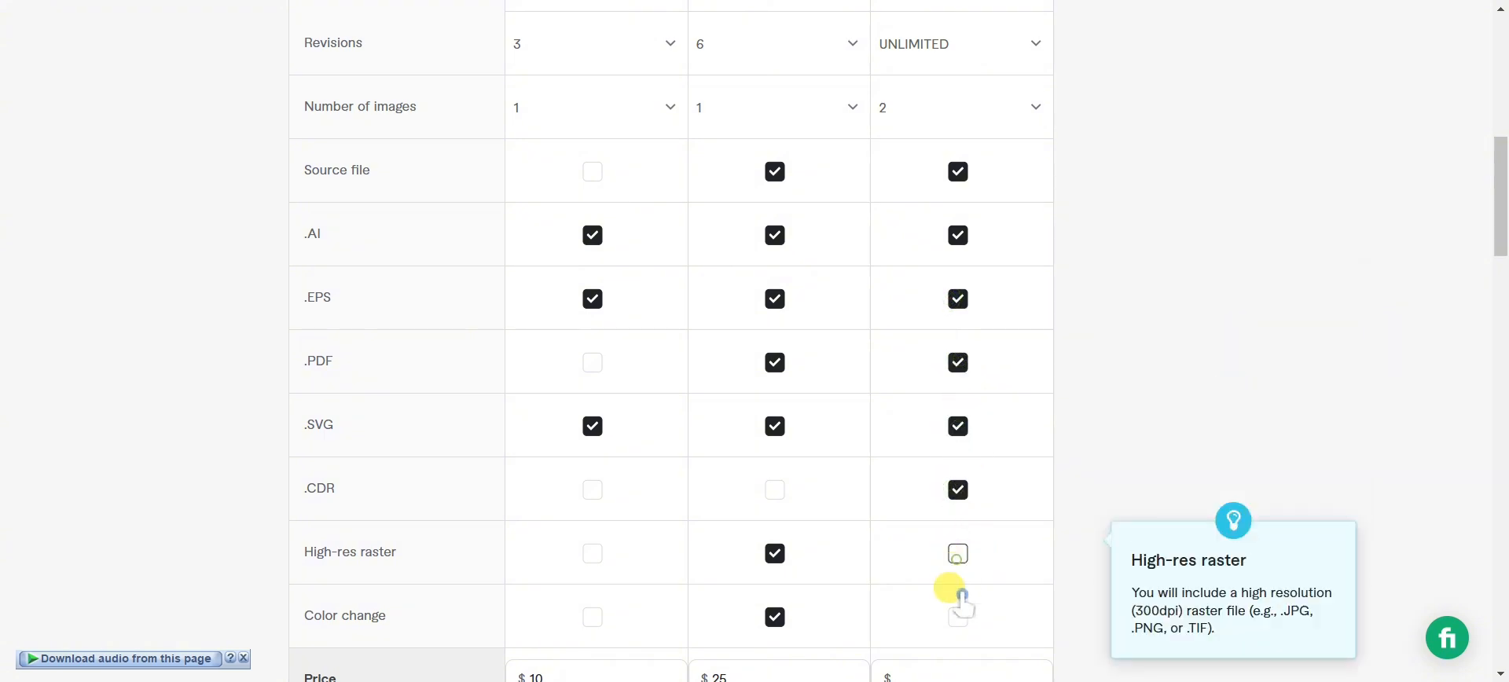
click(958, 553)
click(958, 617)
Set the Premium package's price to $30
scroll(972, 541, down, 3)
click(951, 484)
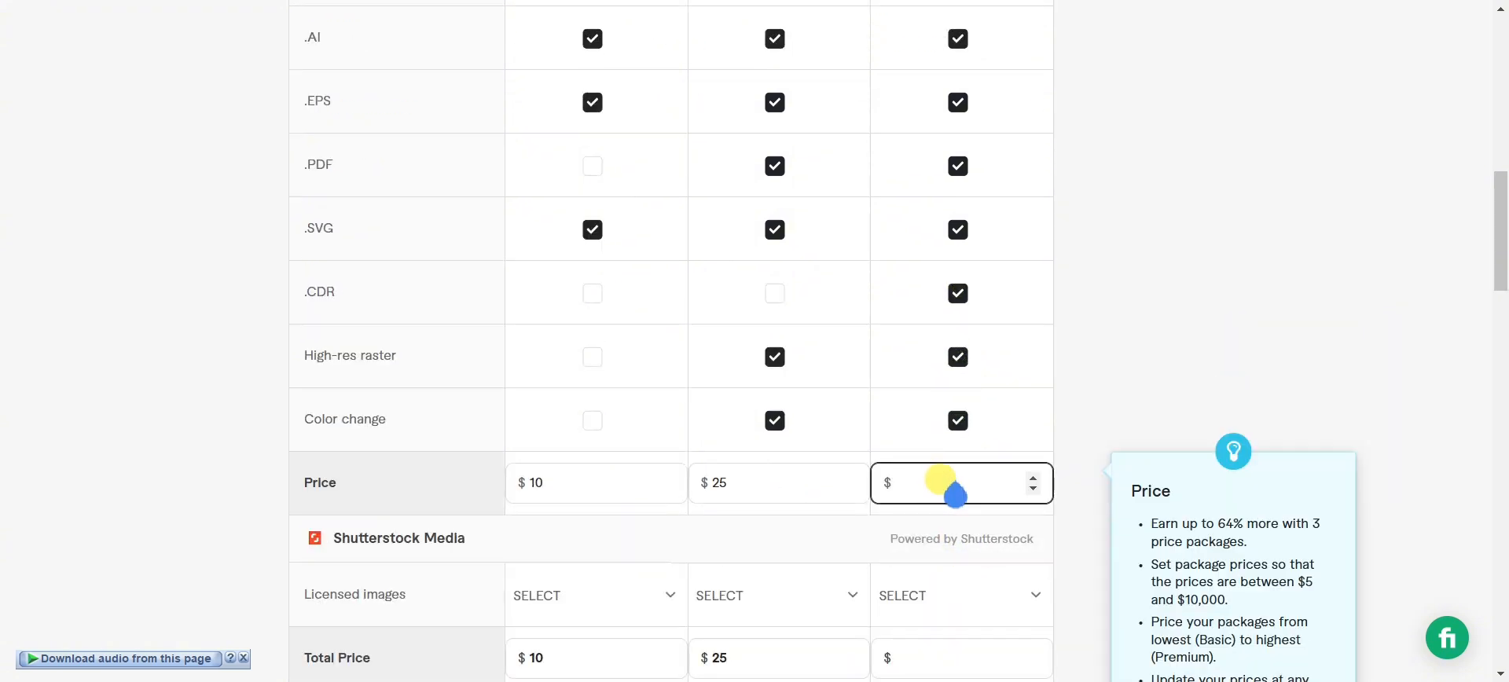
text(30)
Add extra fast delivery to the extra services and set its Standard package delivery time to 1 day
scroll(943, 484, down, 3)
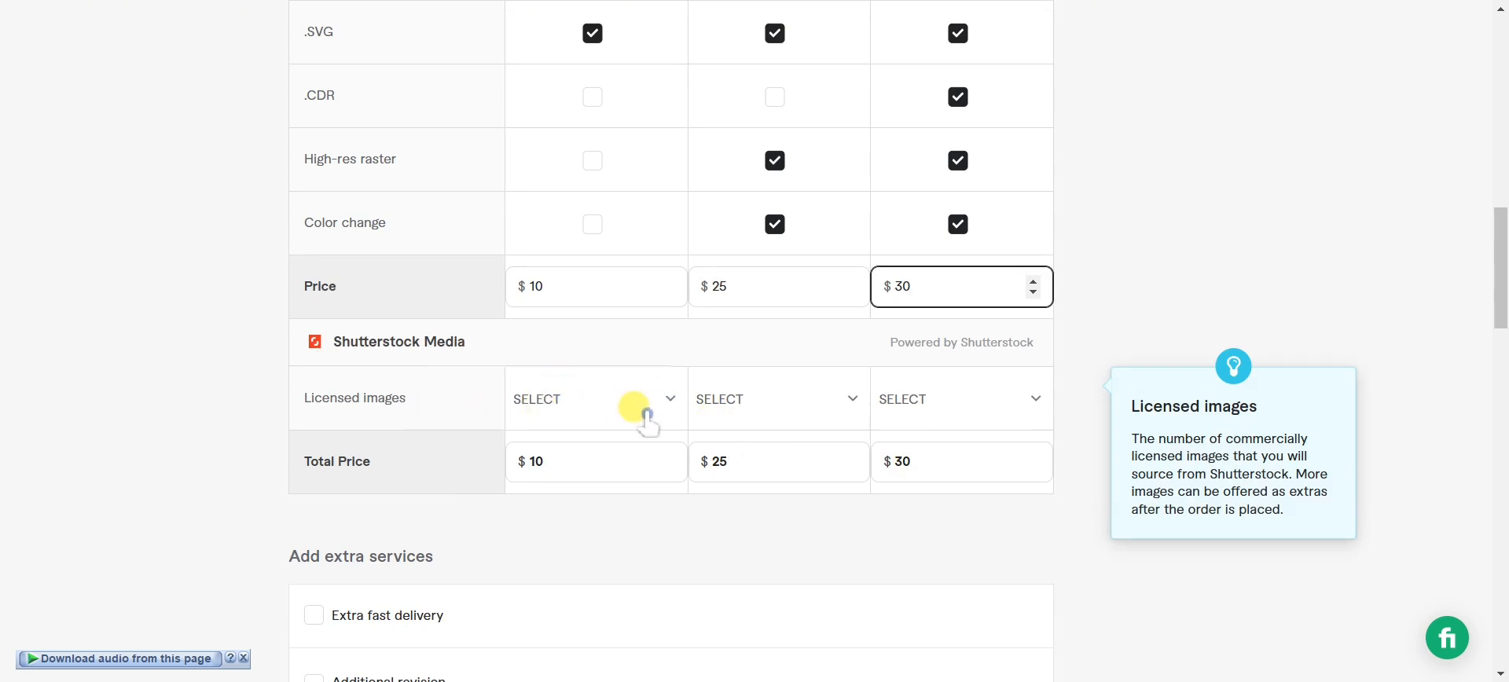
scroll(550, 495, down, 3)
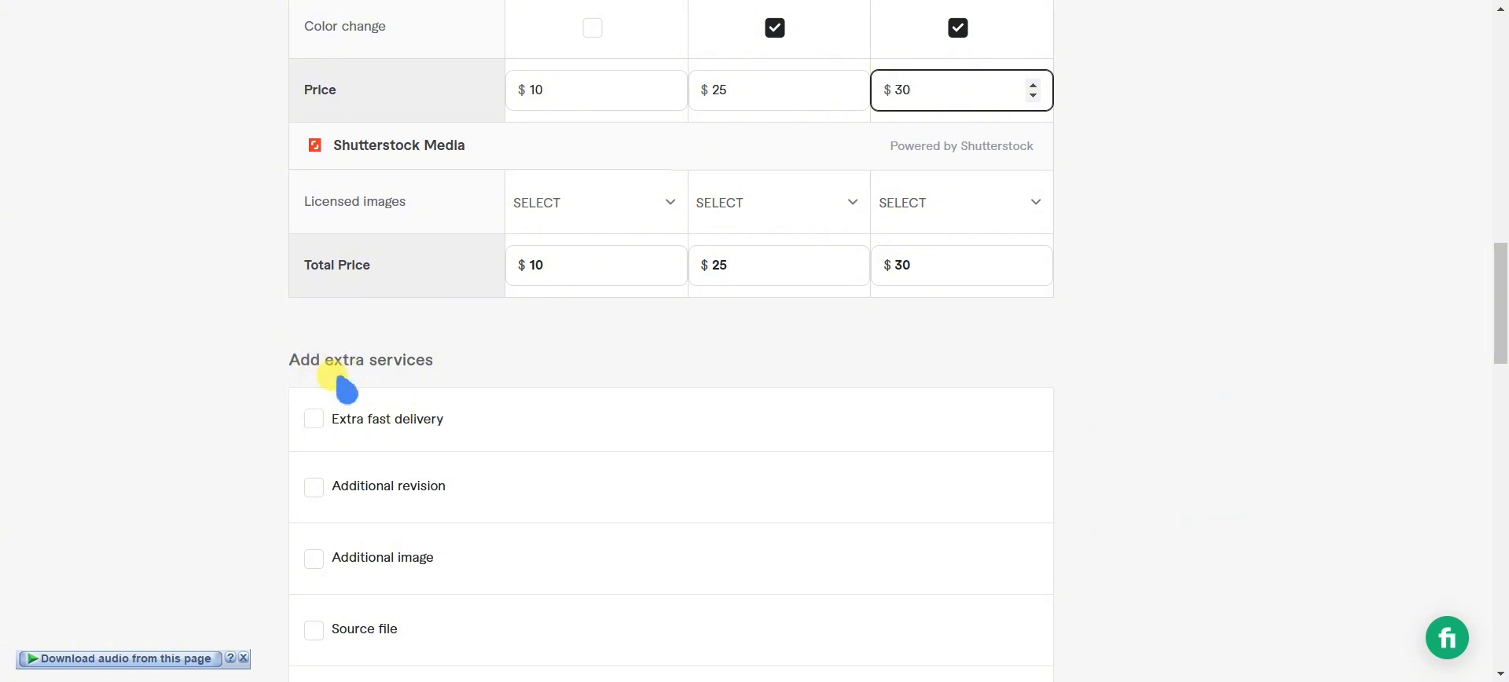
click(314, 420)
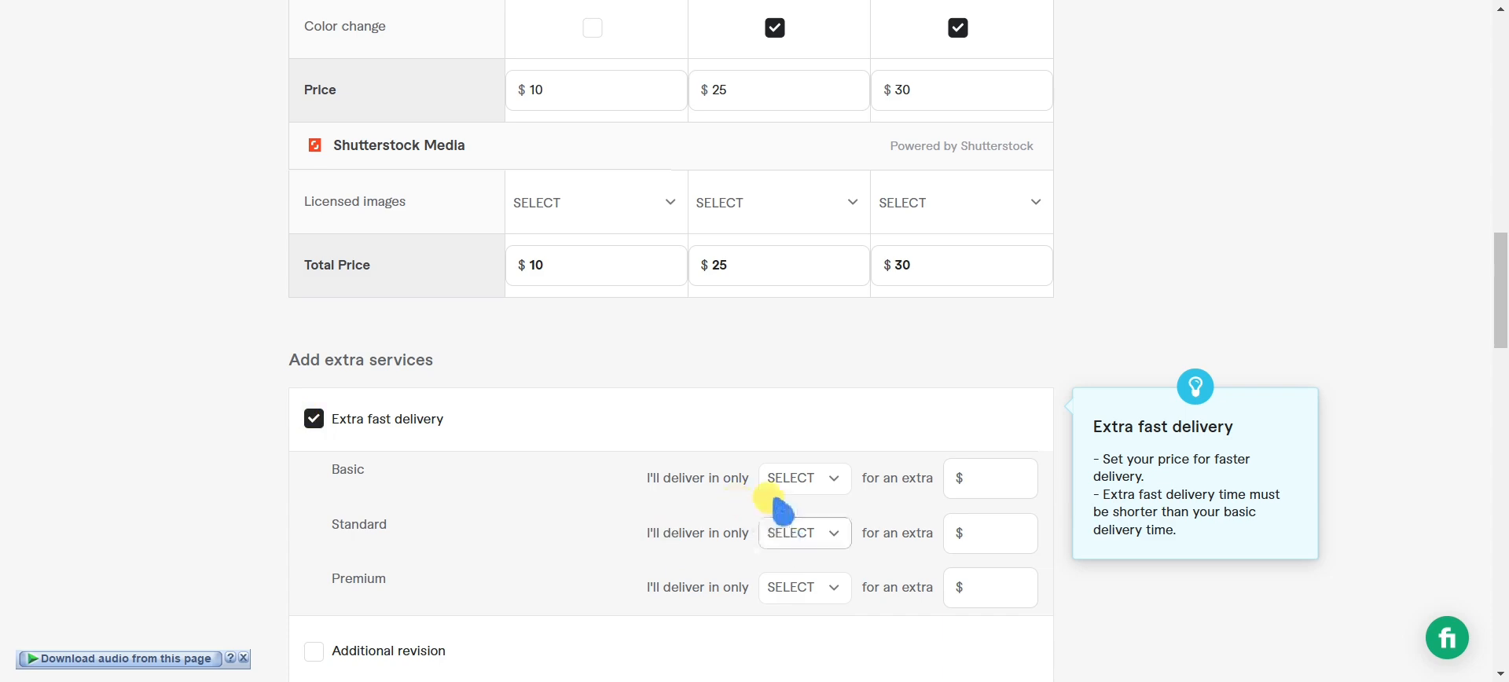
scroll(734, 475, up, 10)
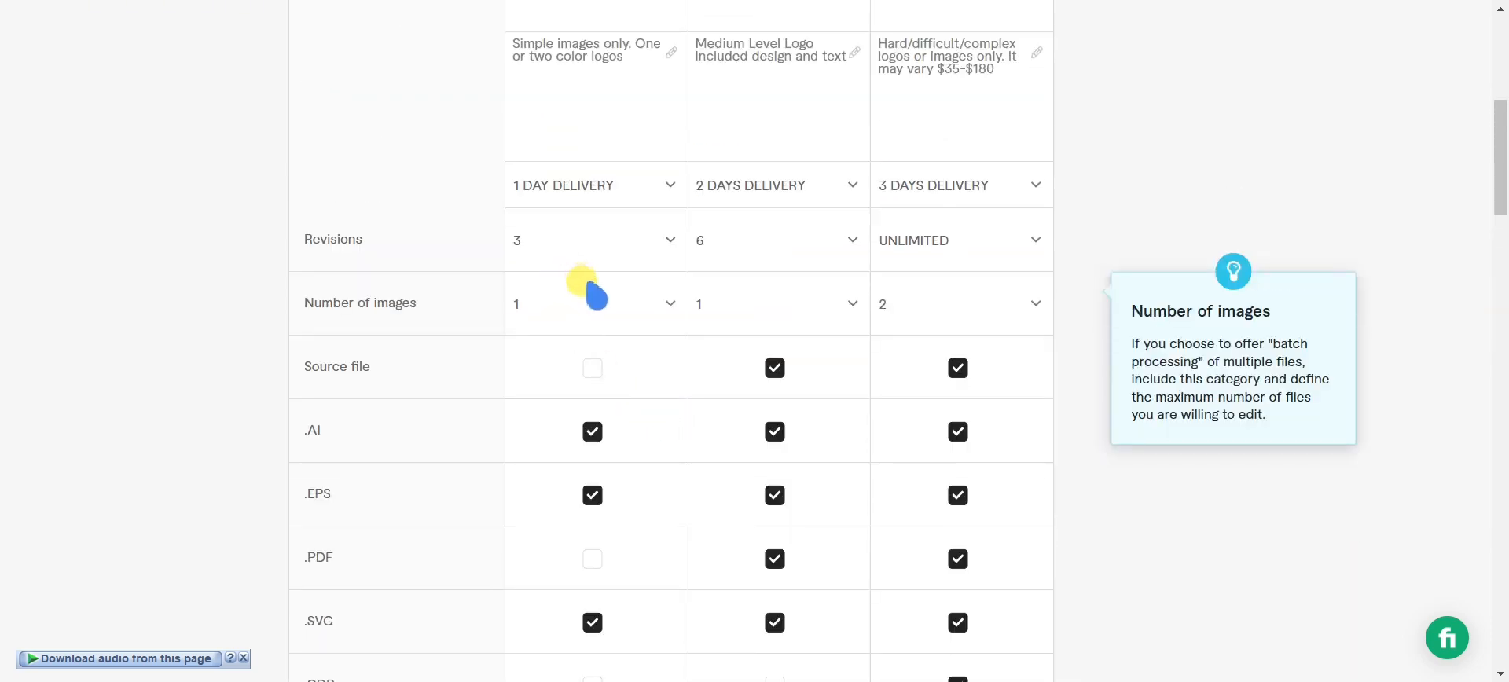
scroll(598, 307, down, 3)
scroll(601, 321, down, 2)
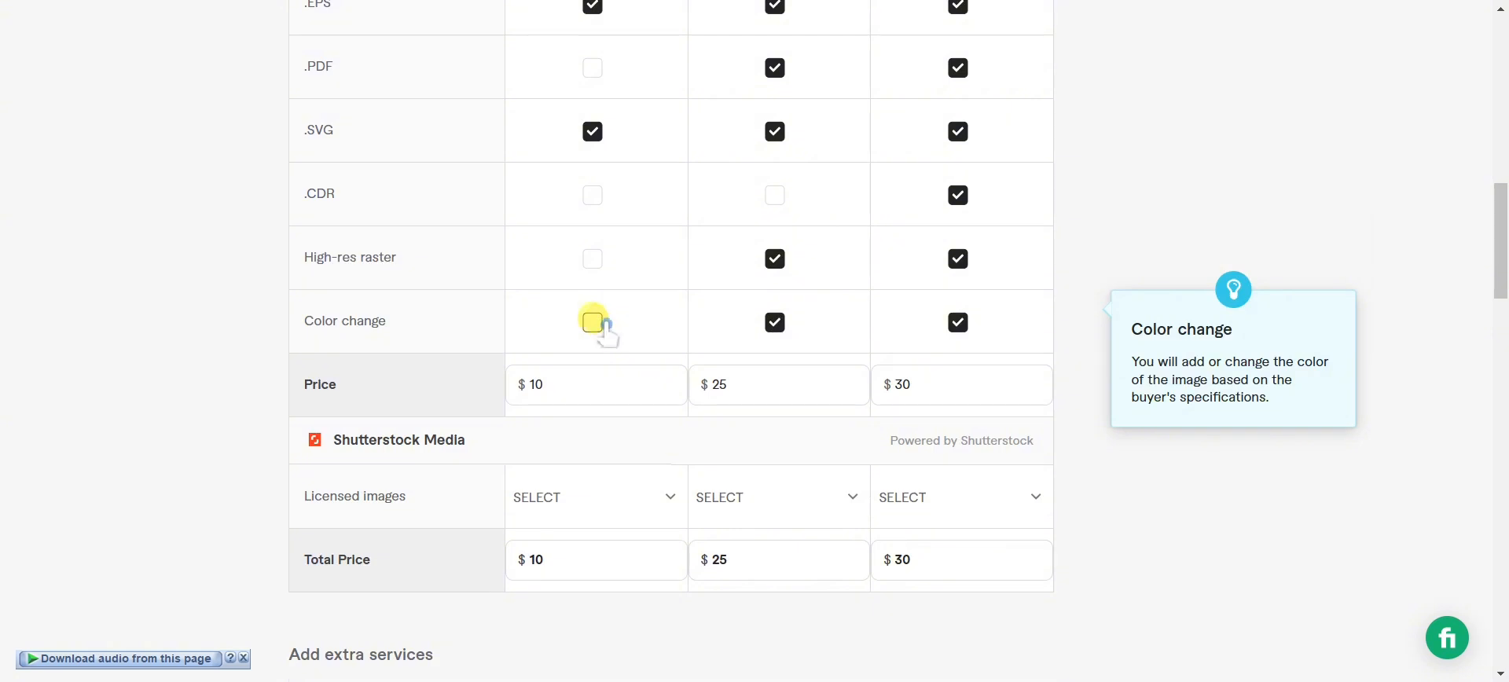
scroll(597, 321, down, 3)
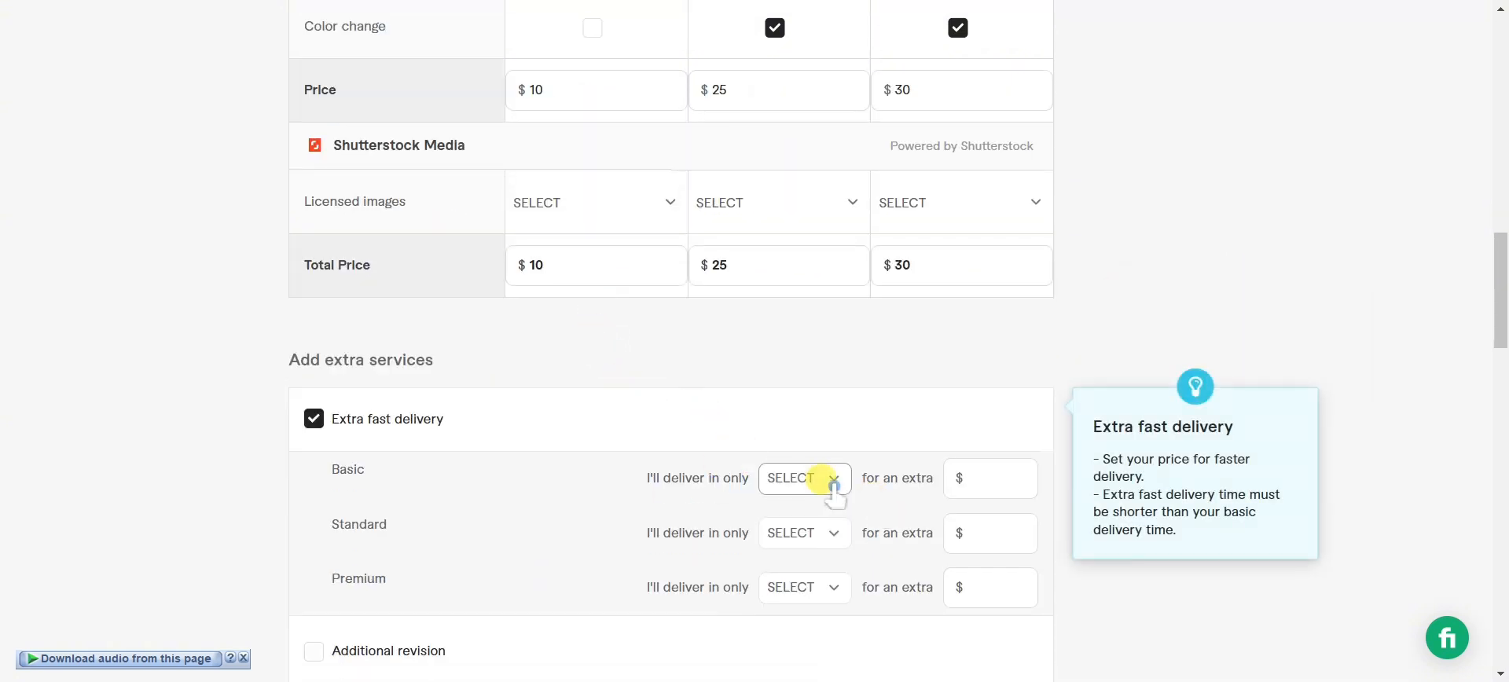
click(820, 540)
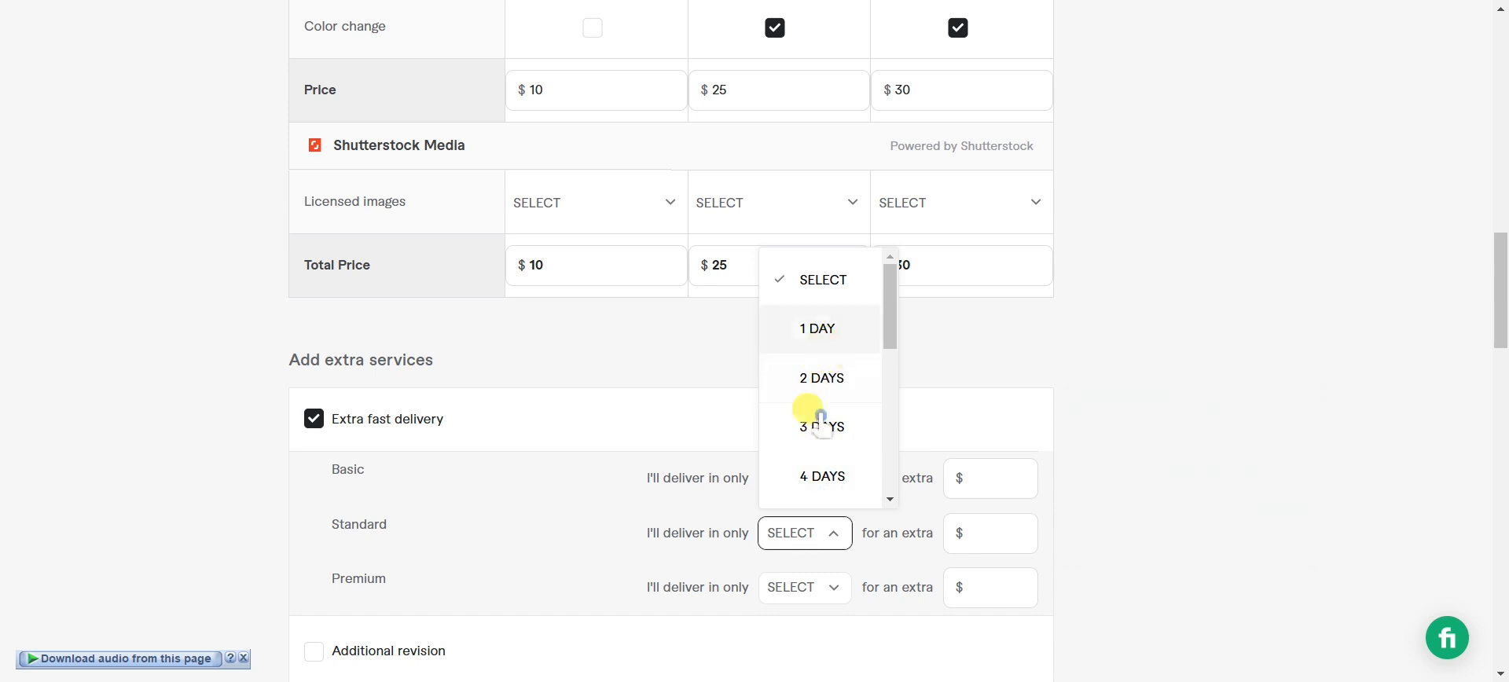
click(817, 330)
scroll(885, 485, up, 10)
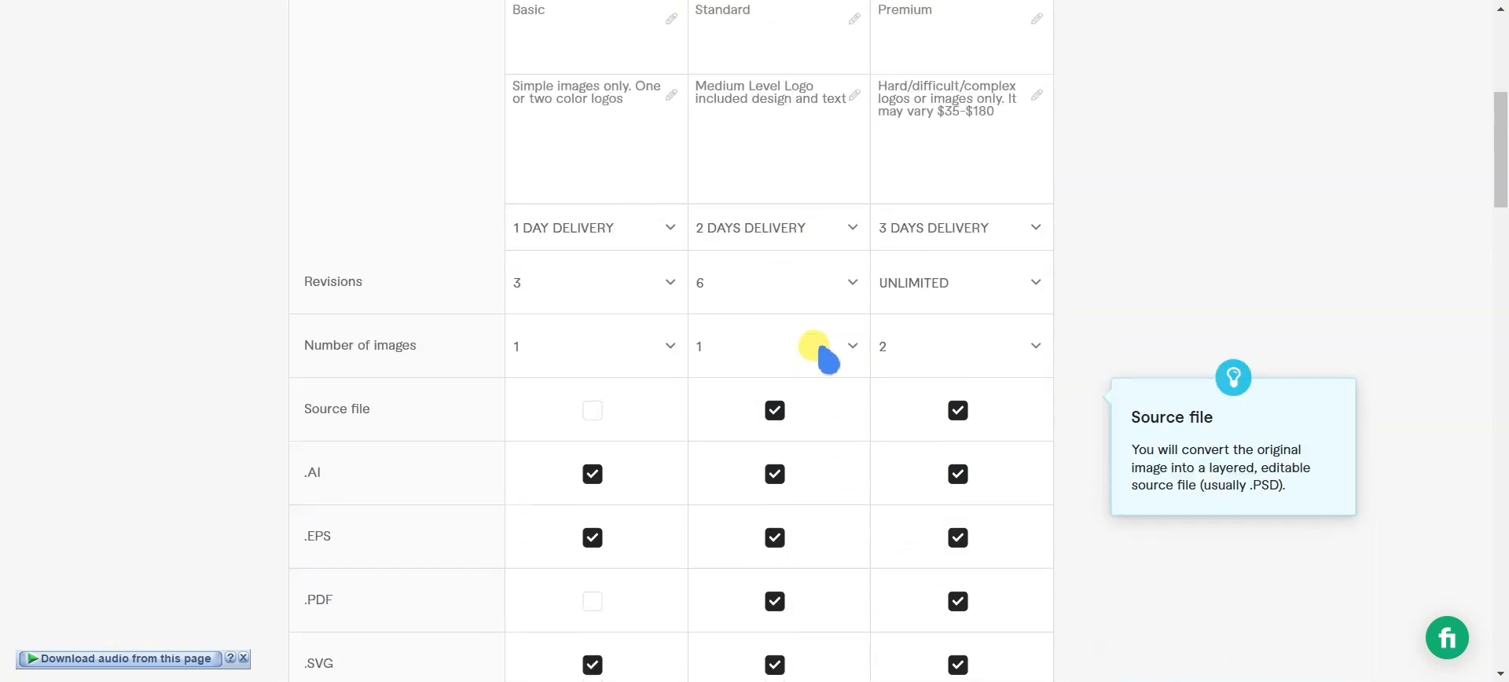
scroll(821, 355, up, 3)
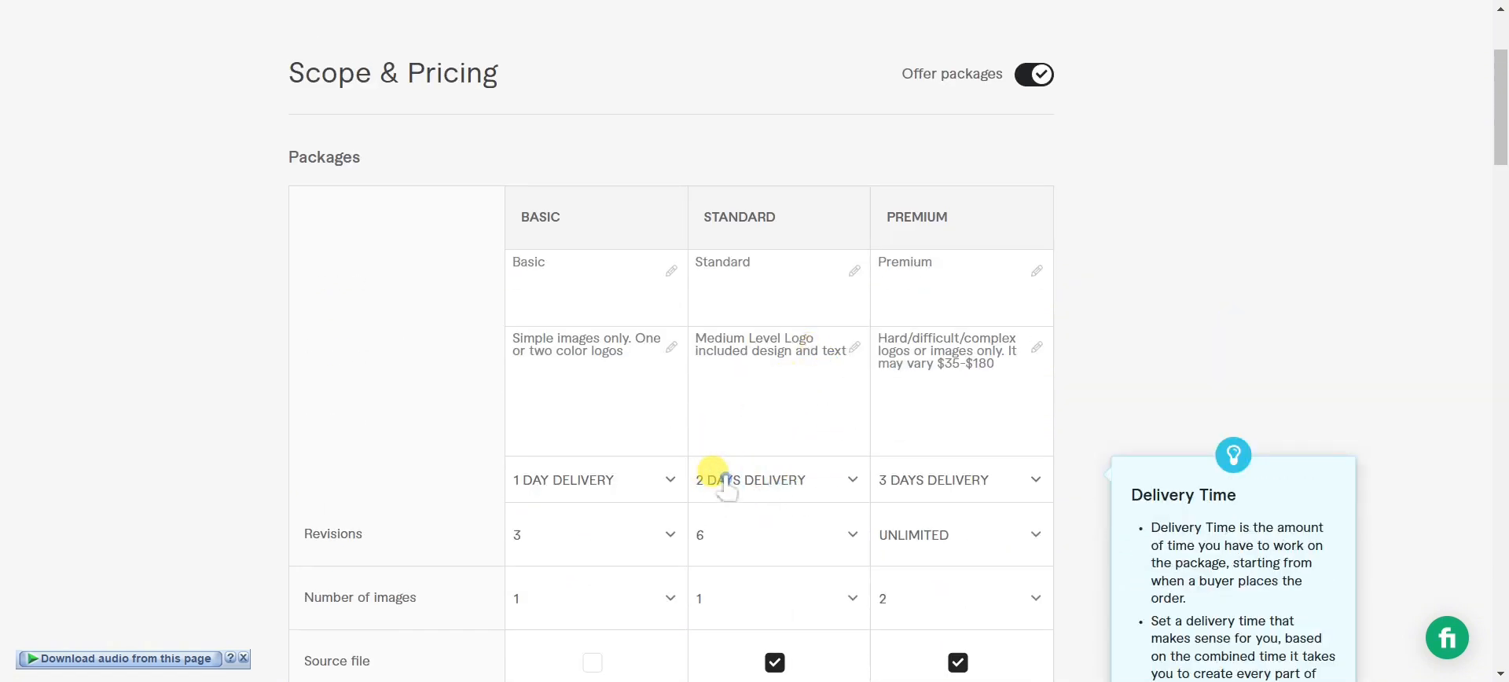
scroll(726, 487, down, 15)
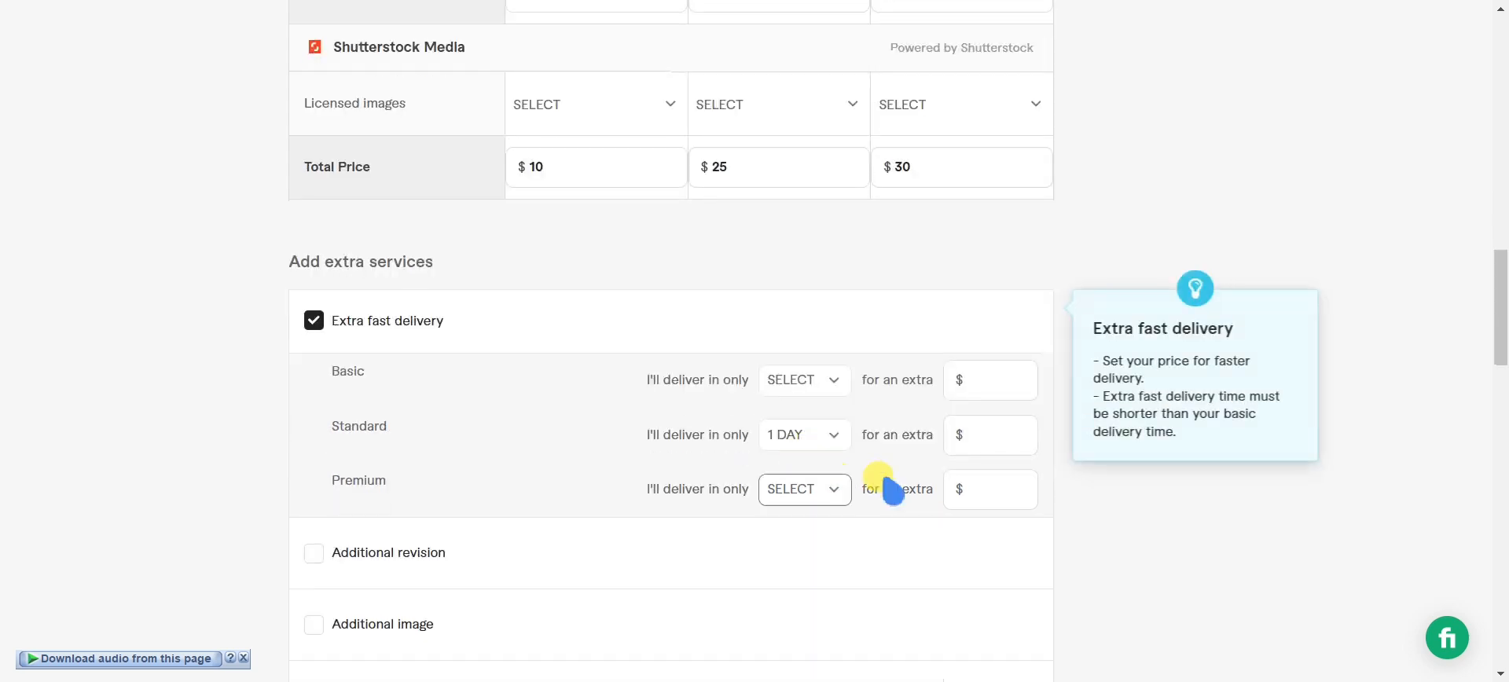
Set the extra fast delivery price to $10 for Standard, and offer Premium delivery in 1 day for $20
click(957, 438)
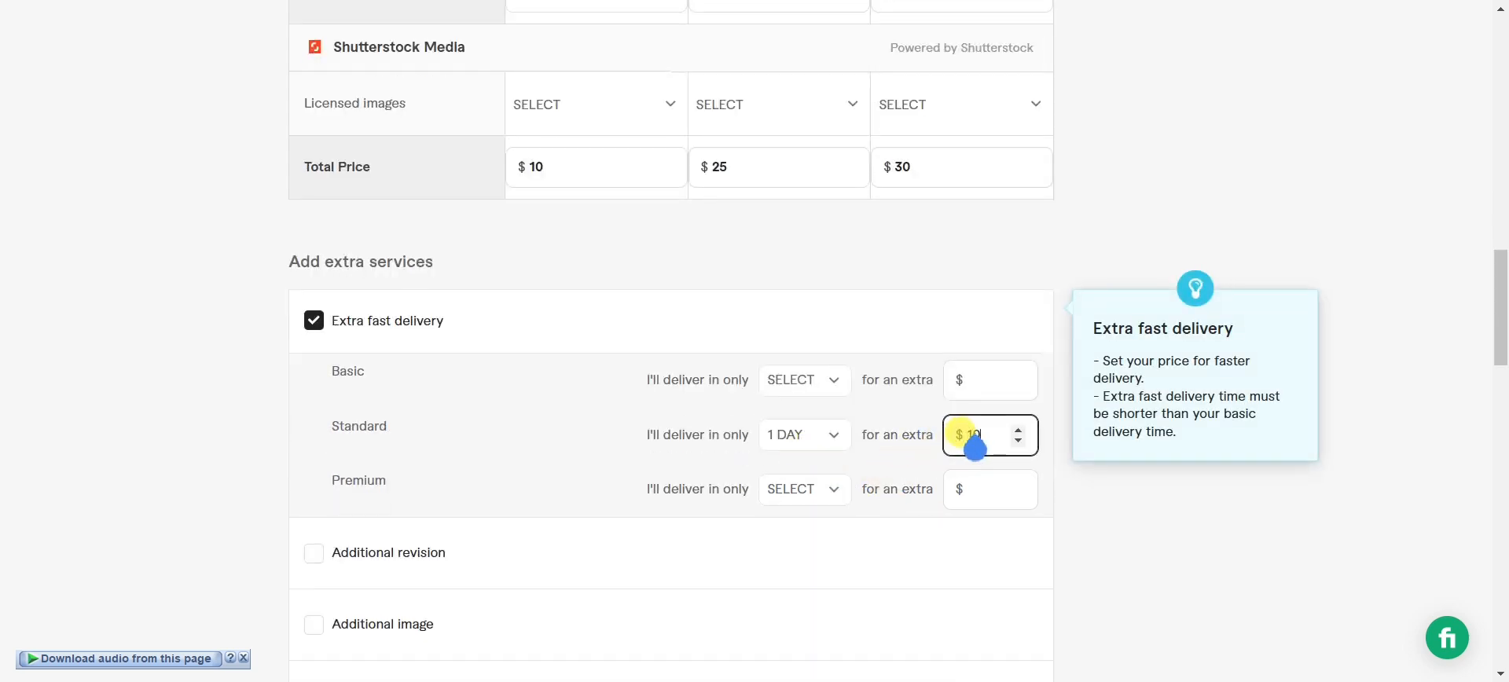
scroll(786, 503, up, 12)
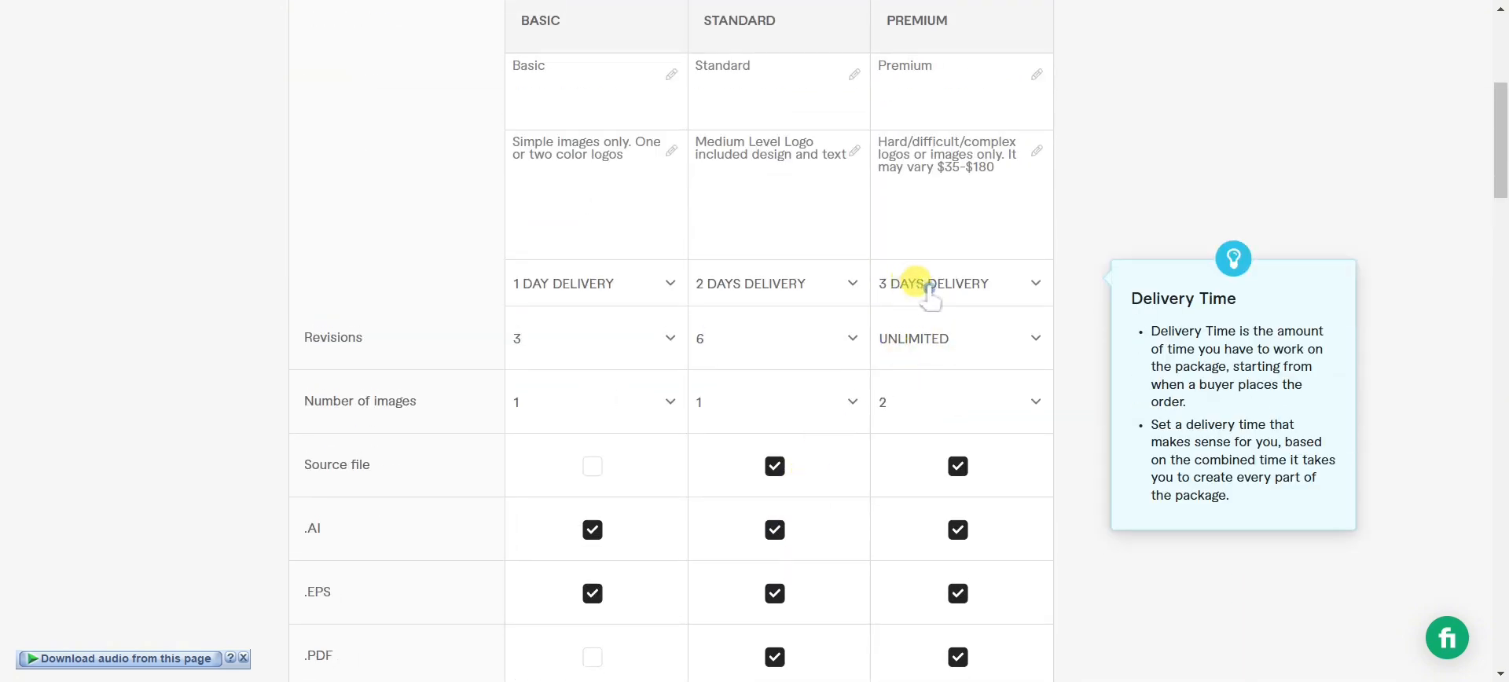
scroll(923, 289, down, 10)
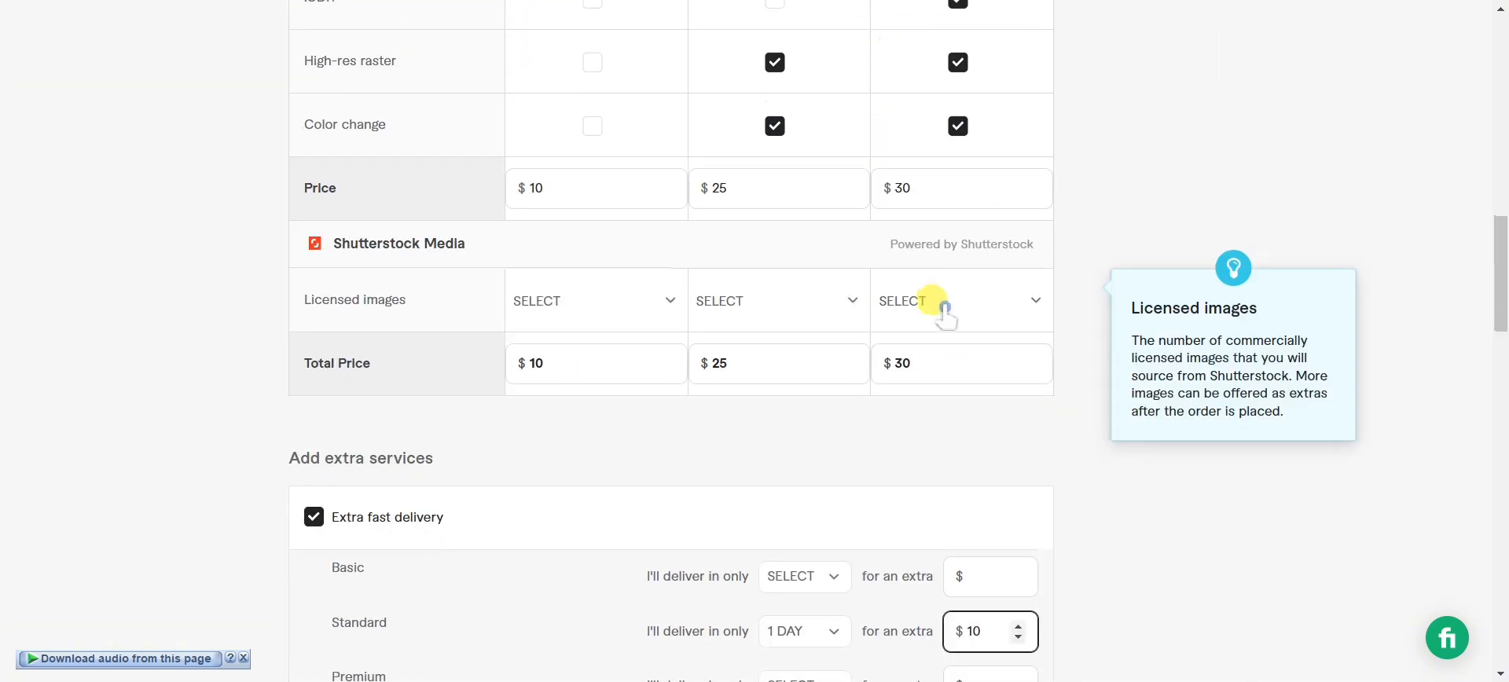
scroll(945, 428, down, 1)
click(809, 588)
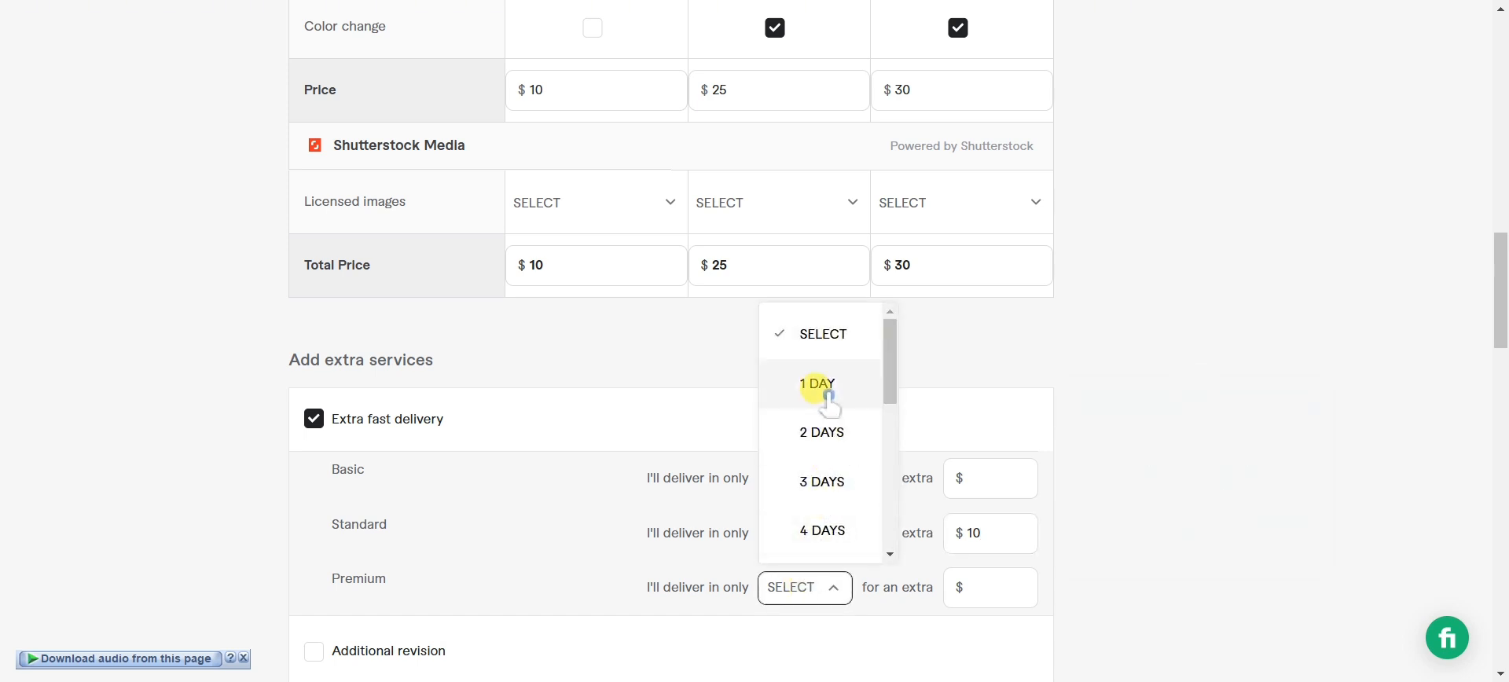
click(829, 401)
click(967, 589)
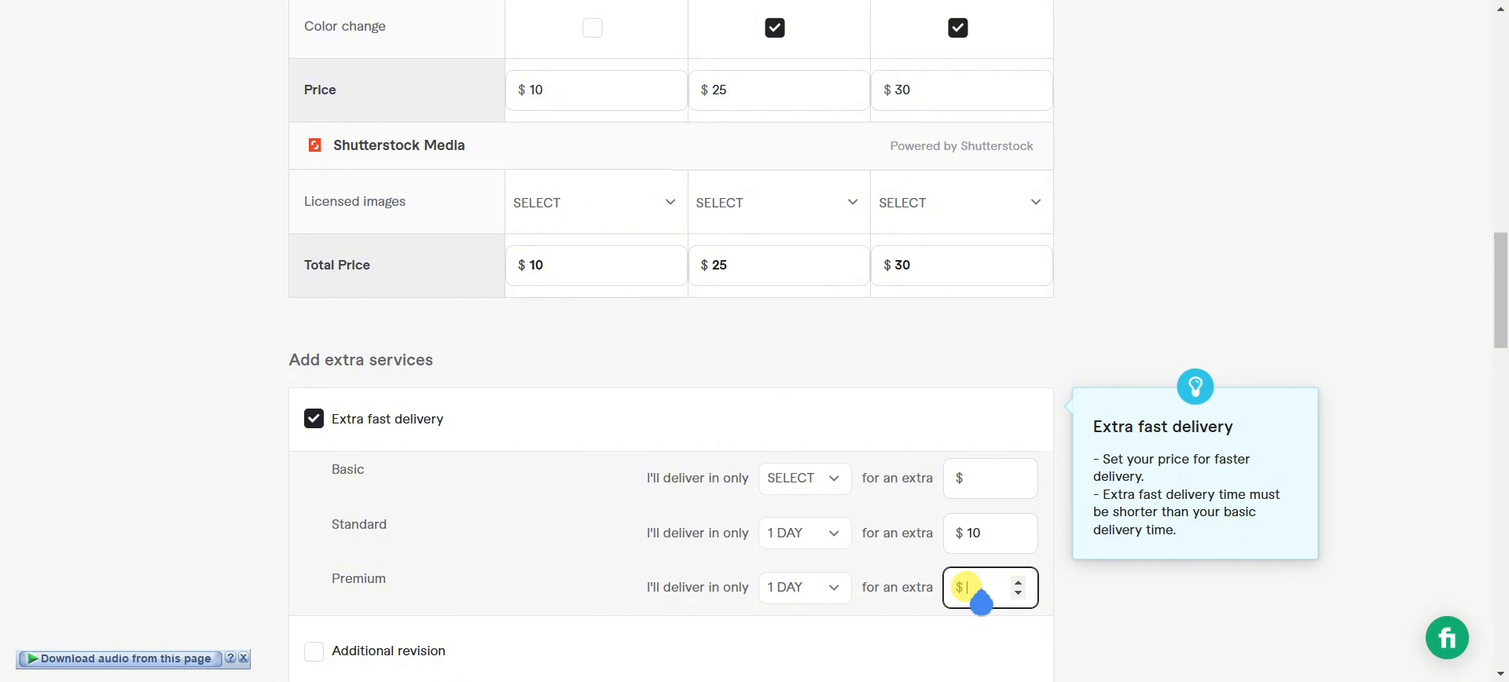
Add the additional image extra service and set its price to $10
scroll(733, 505, down, 4)
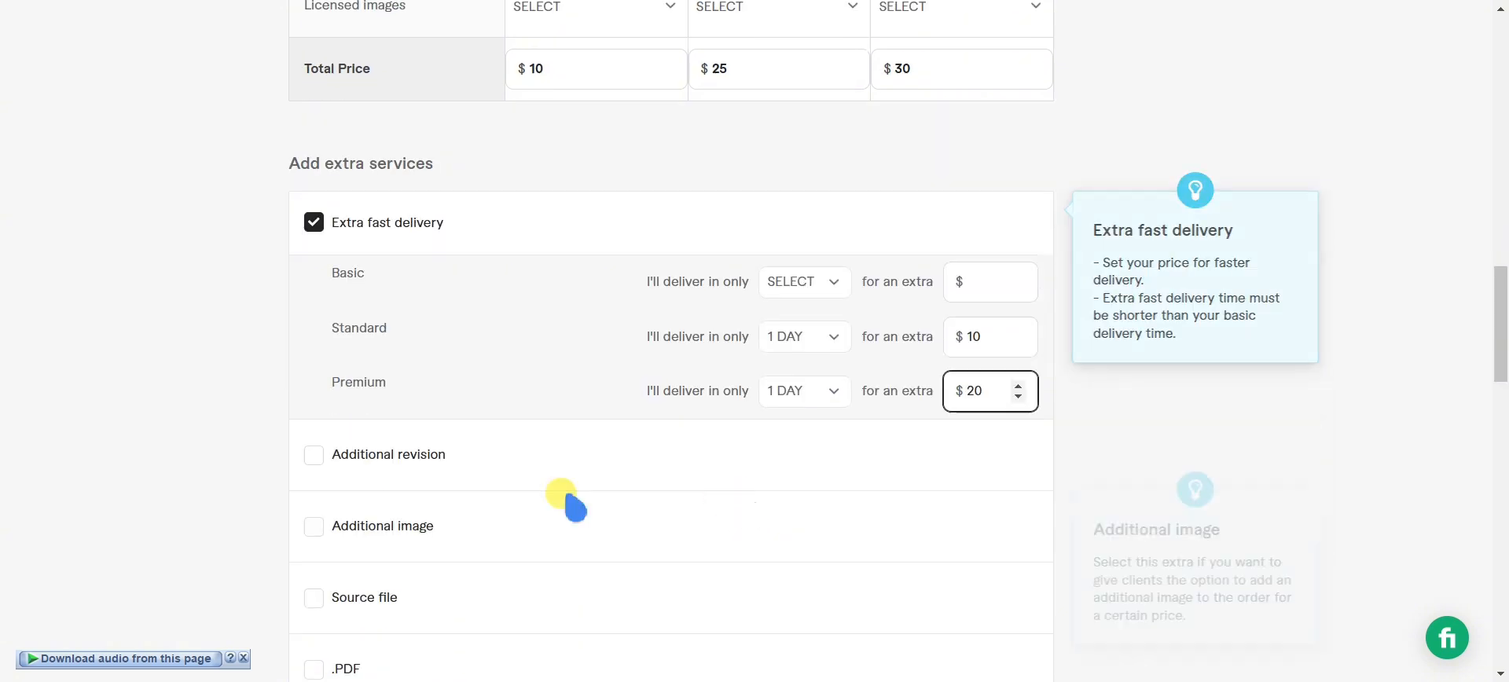
scroll(346, 409, down, 1)
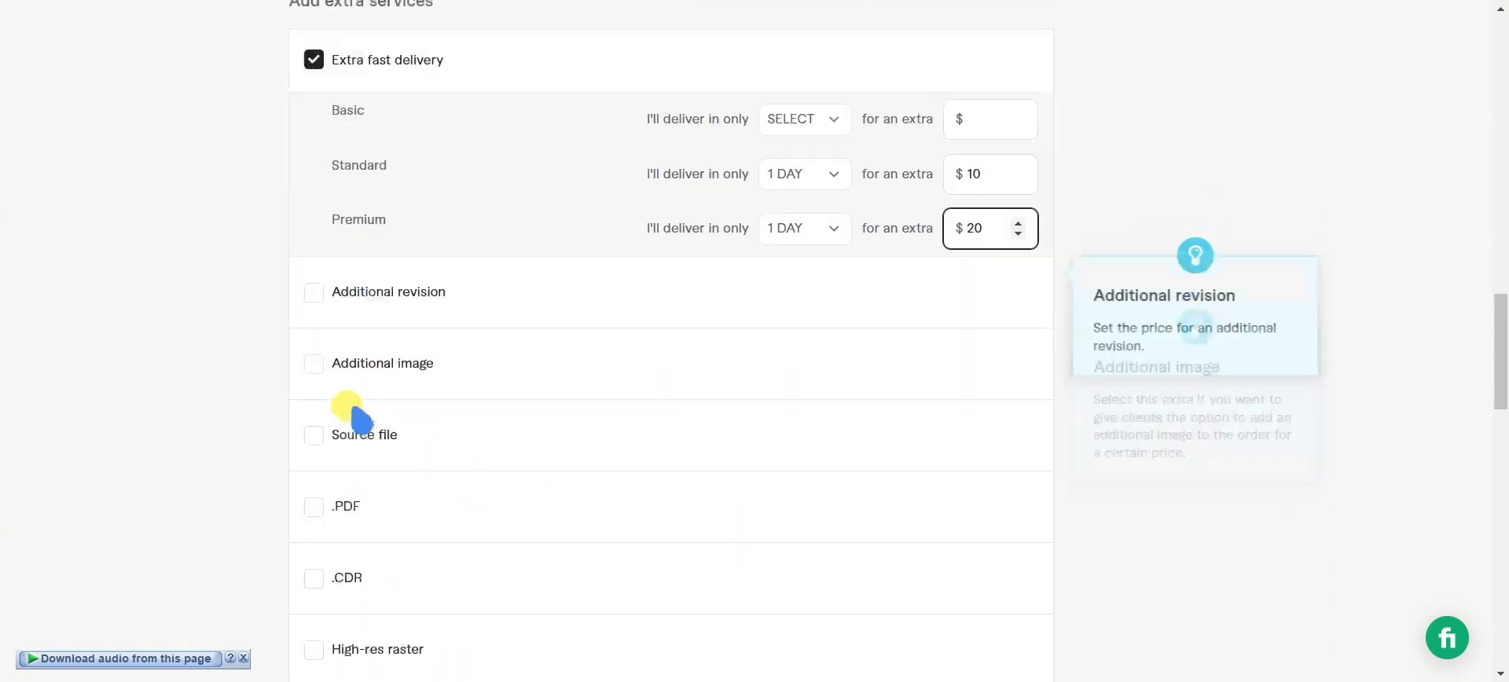
click(315, 330)
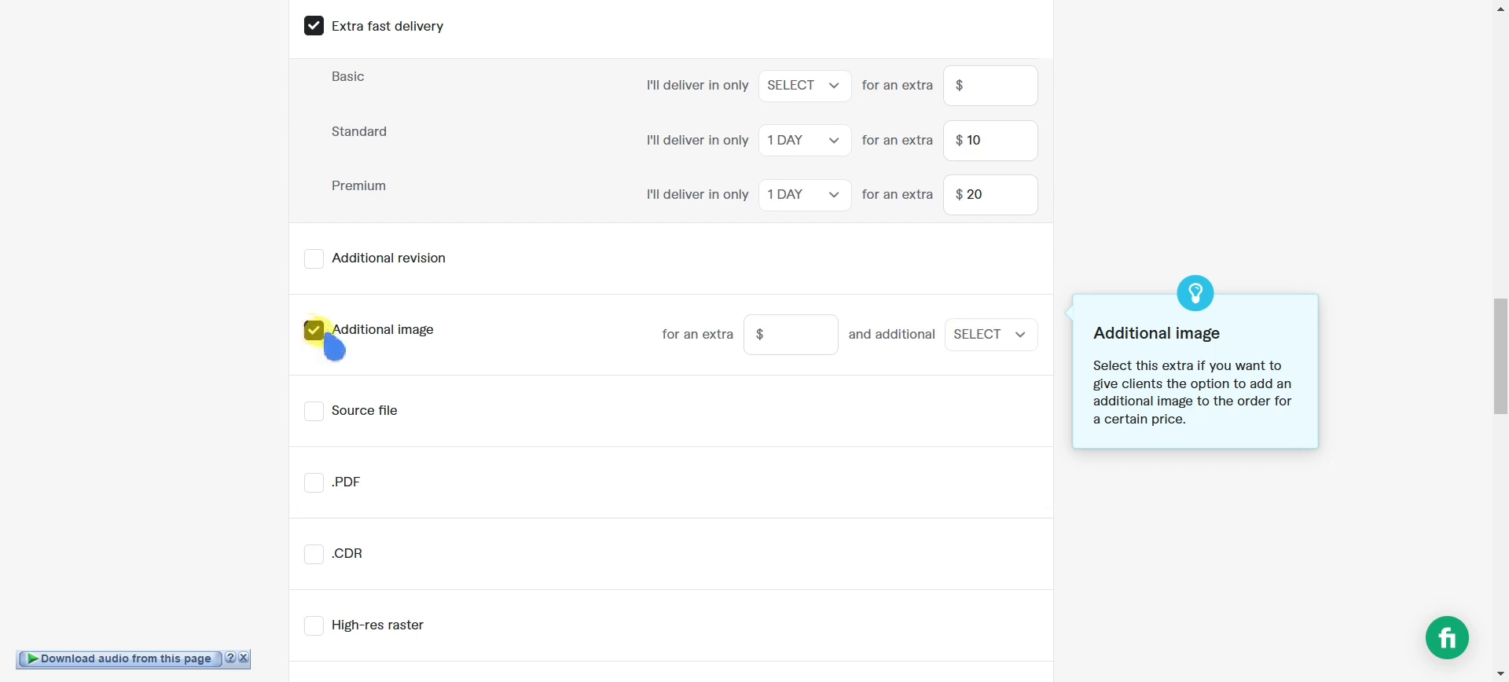
click(792, 330)
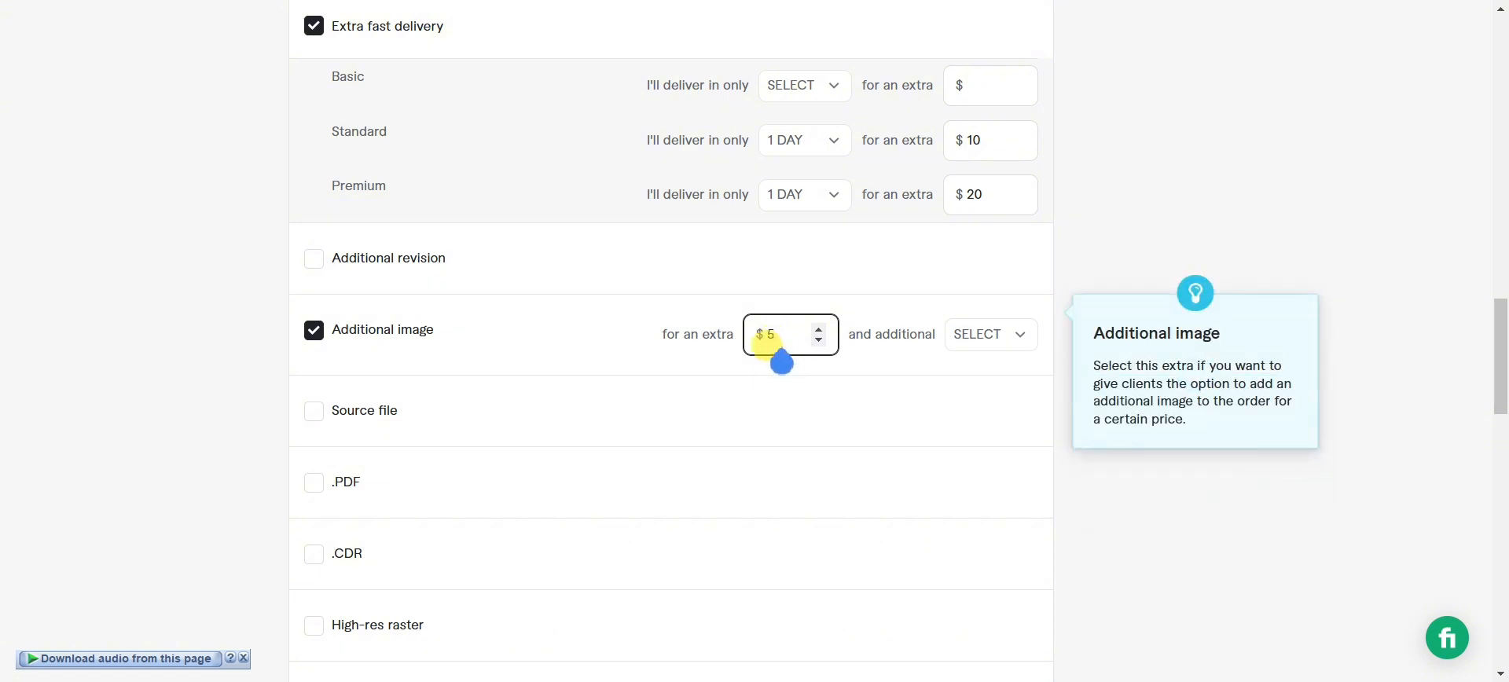
scroll(781, 350, up, 2)
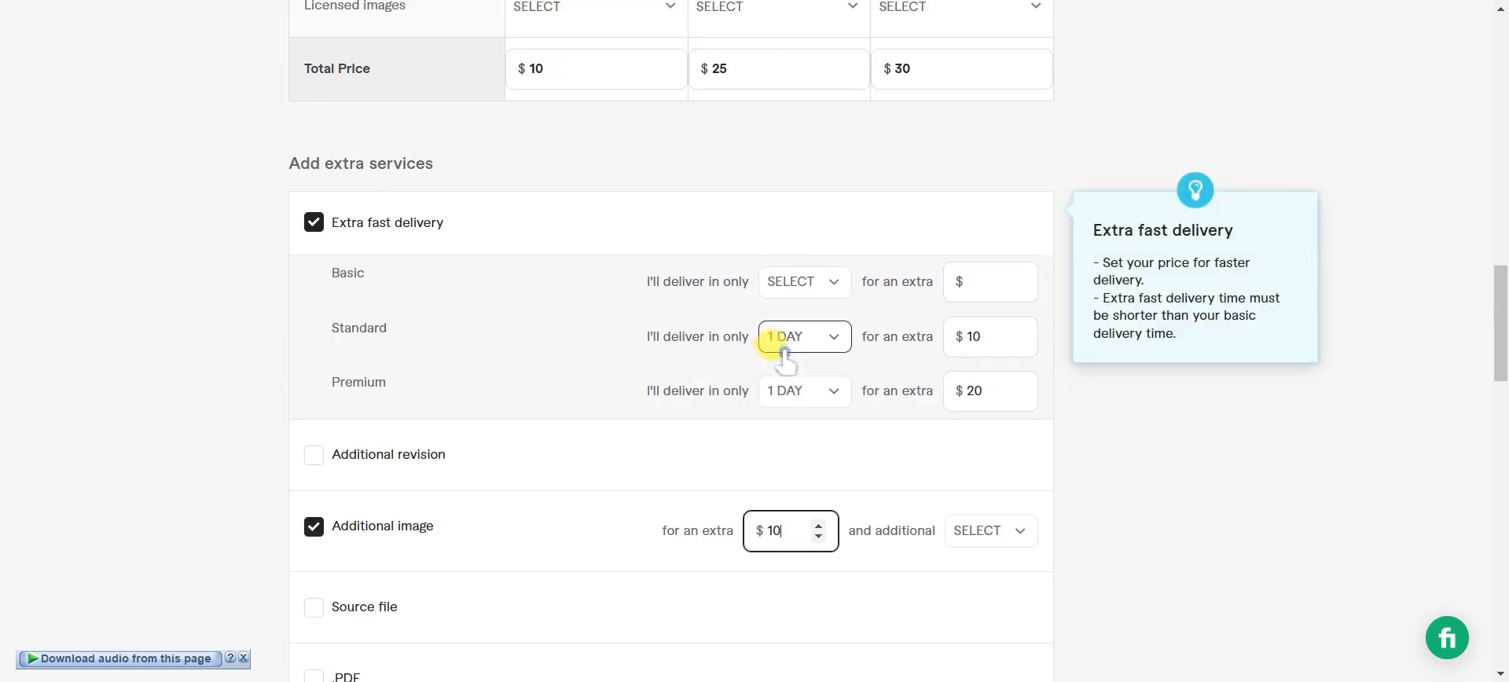
Add the source file extra service for an extra $5
scroll(784, 357, down, 1)
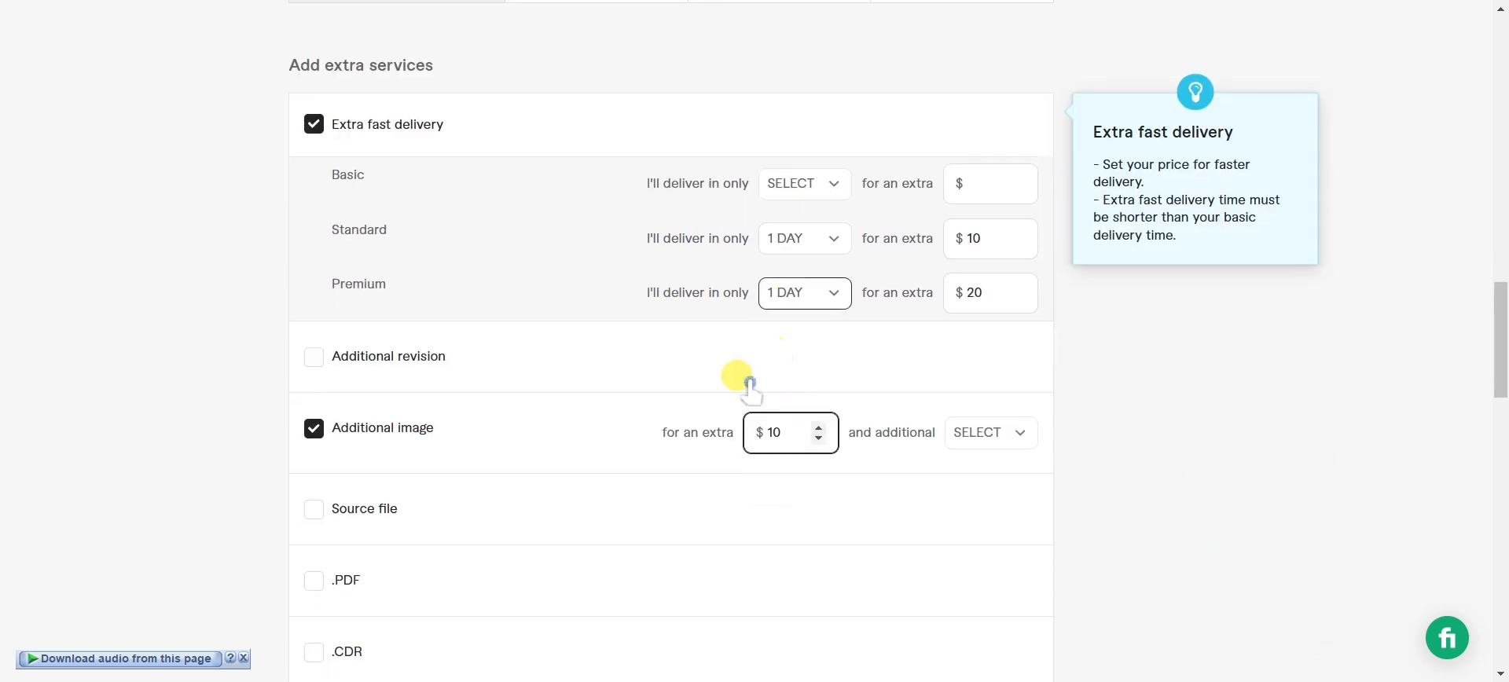
click(312, 511)
click(984, 514)
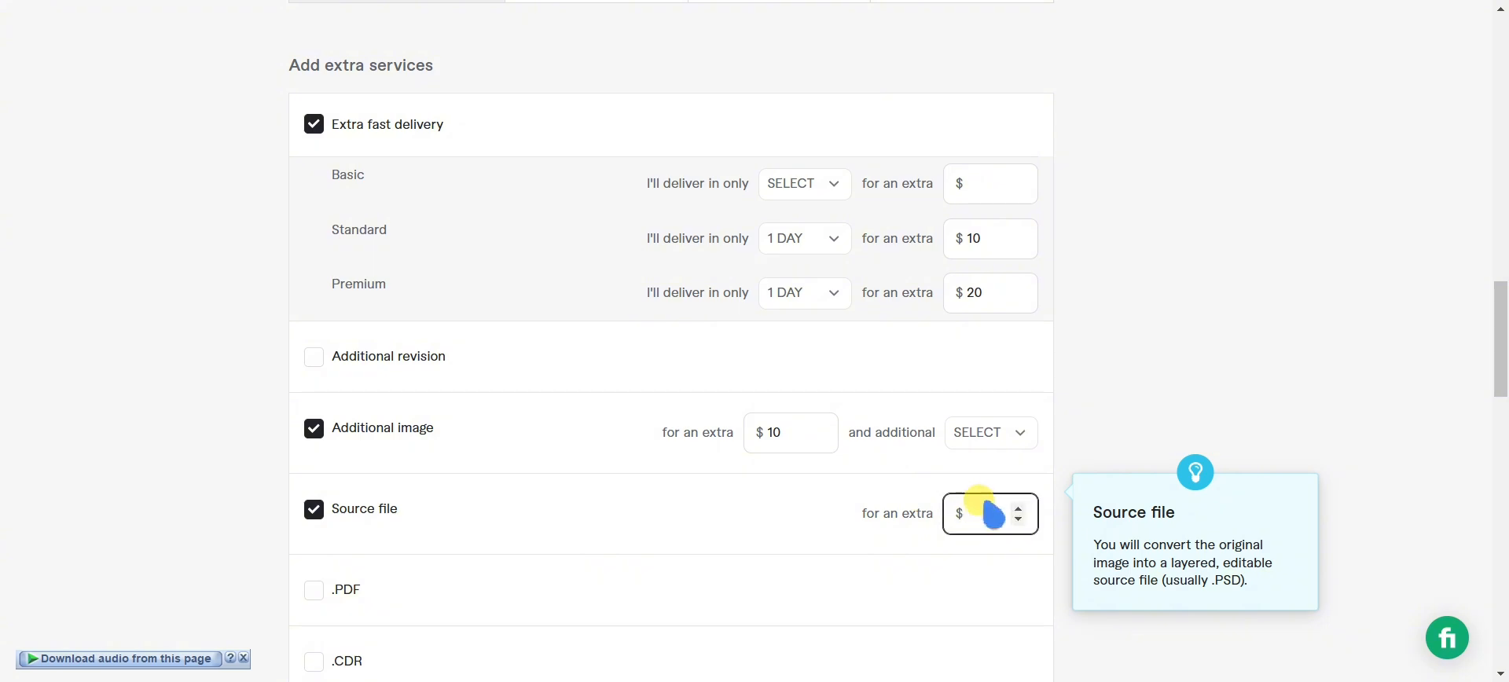
text(5)
Offer the .PDF file as an extra service for $5, leaving its additional delivery time unselected
scroll(903, 526, up, 12)
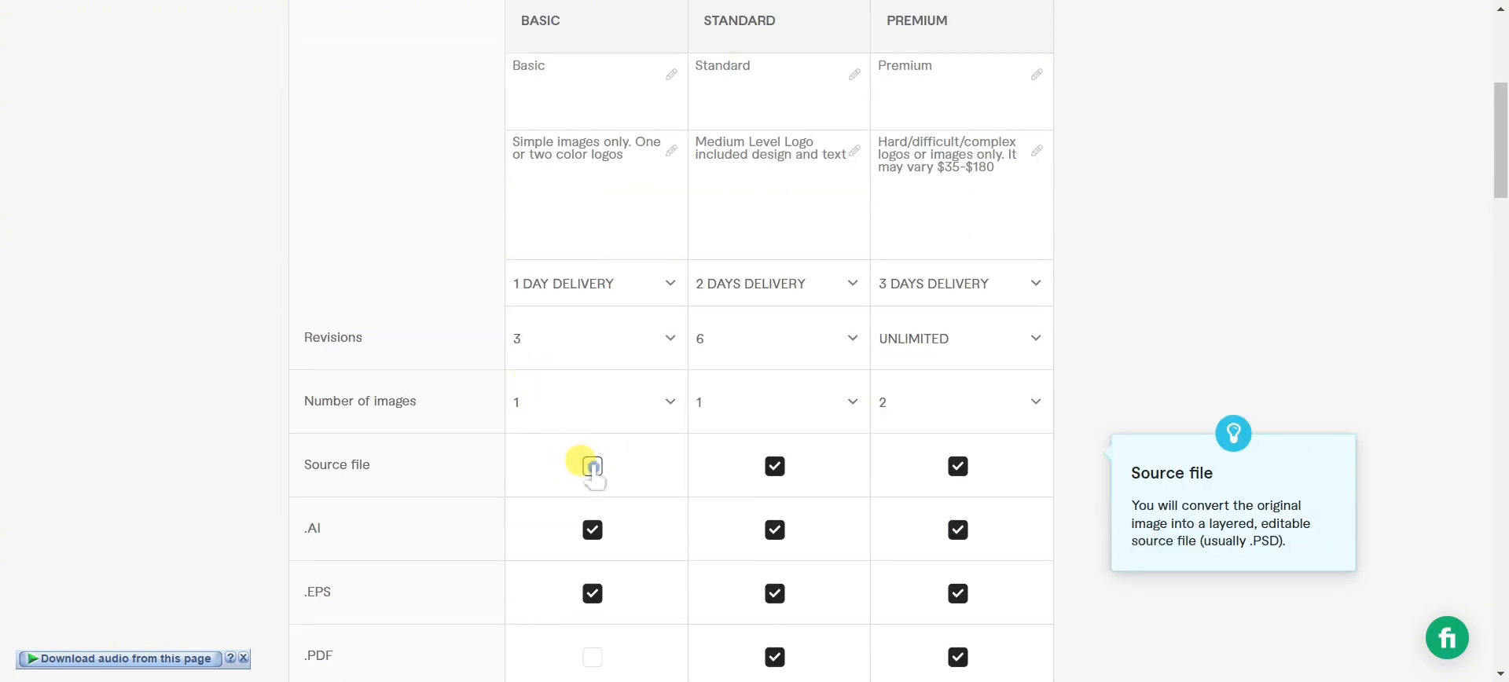
scroll(593, 467, down, 1)
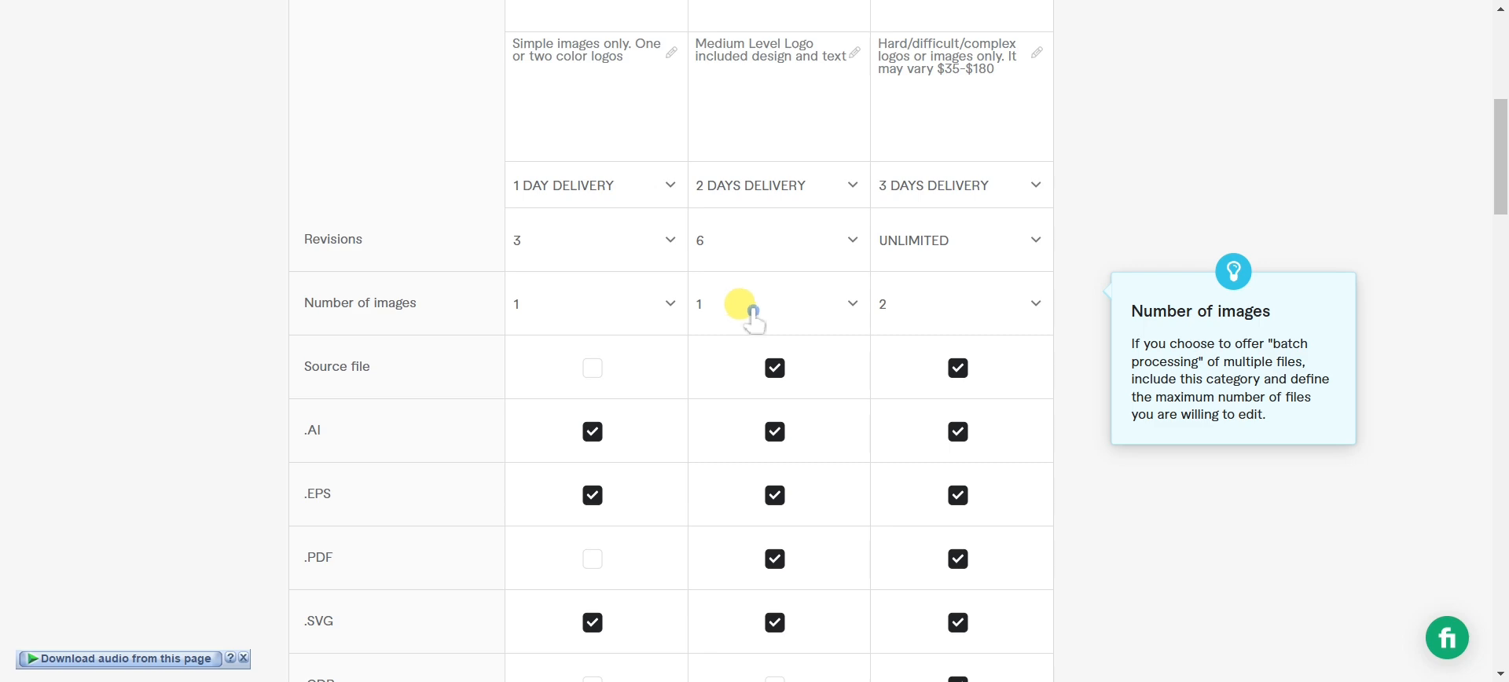
scroll(753, 314, down, 10)
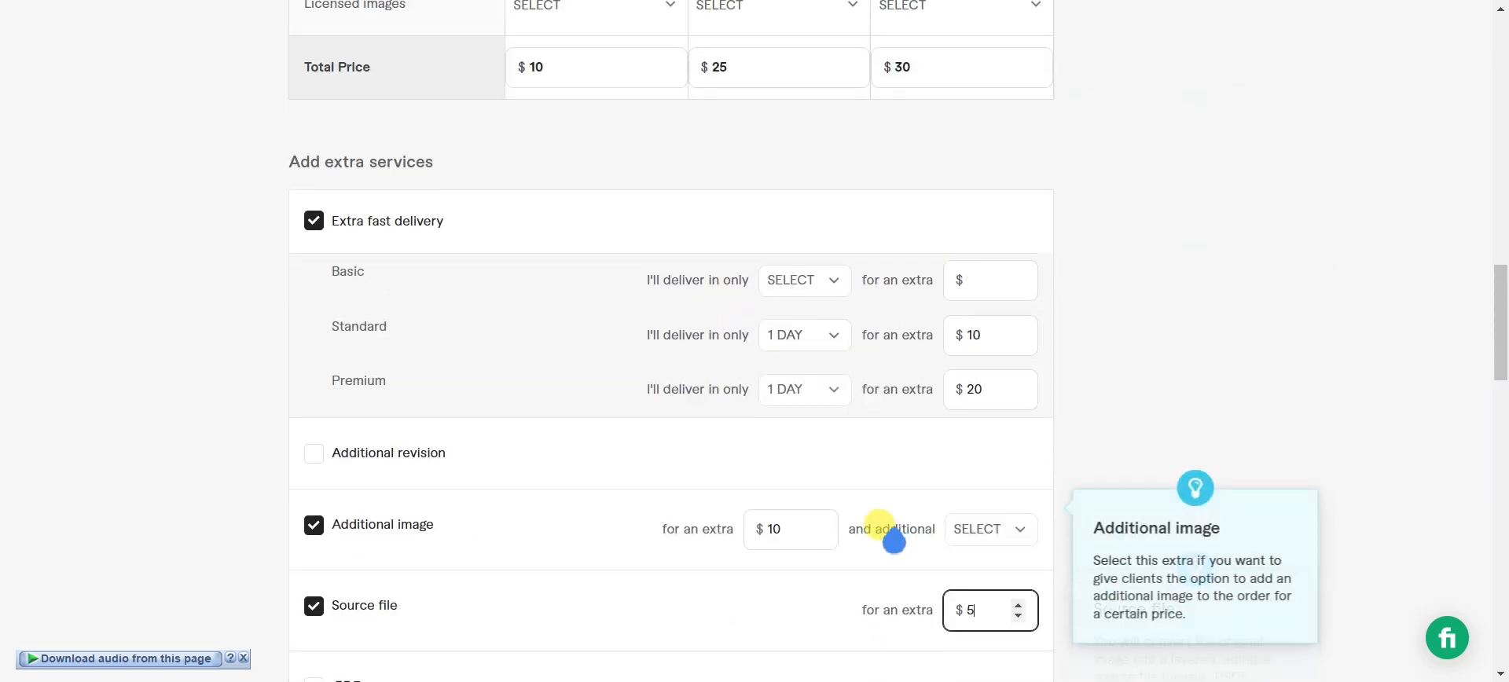
scroll(893, 540, down, 4)
click(314, 393)
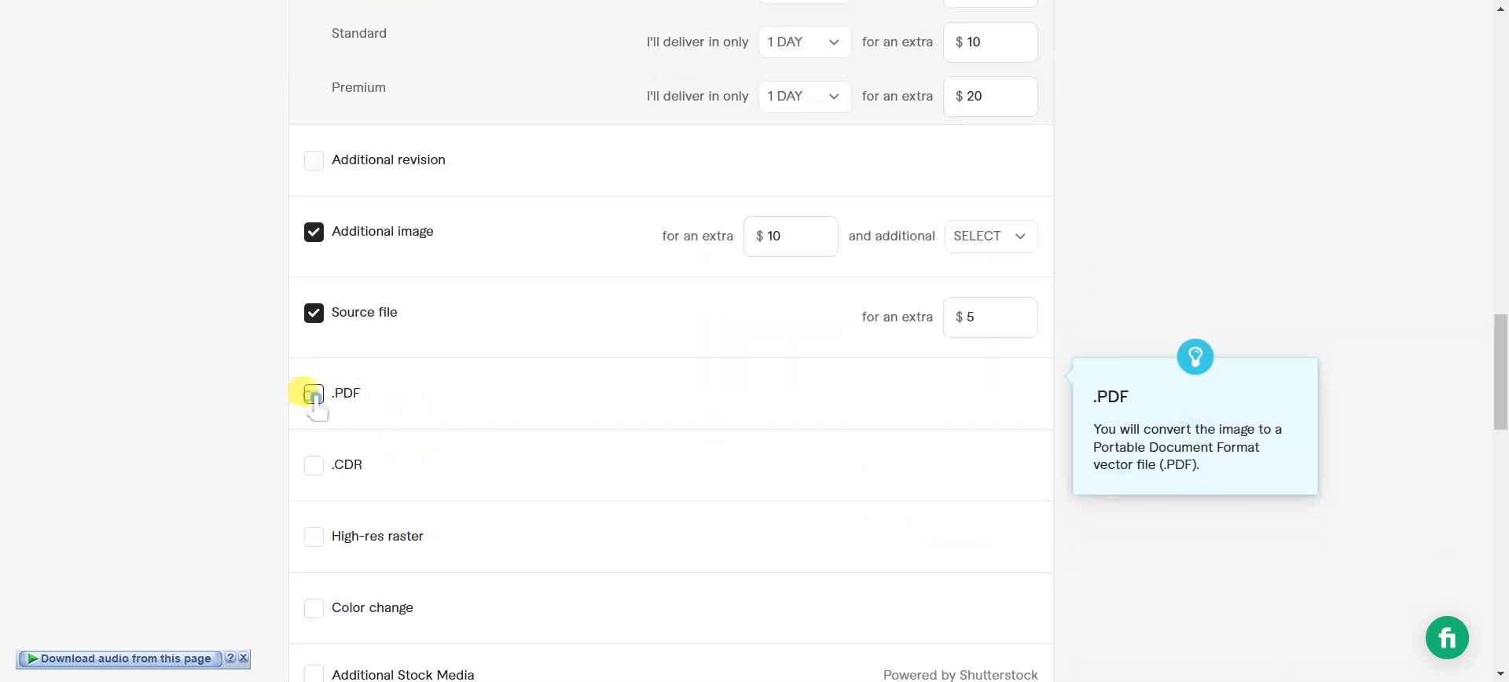
click(778, 397)
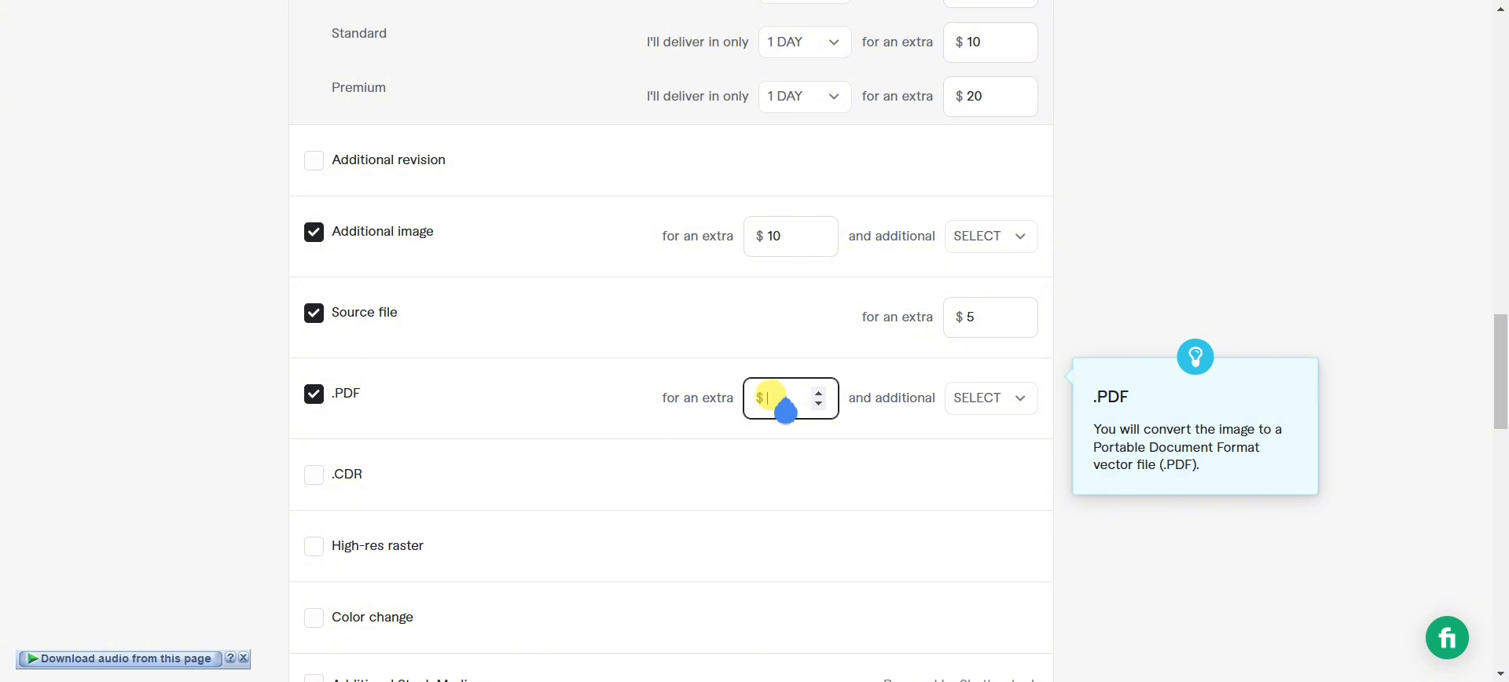
click(998, 404)
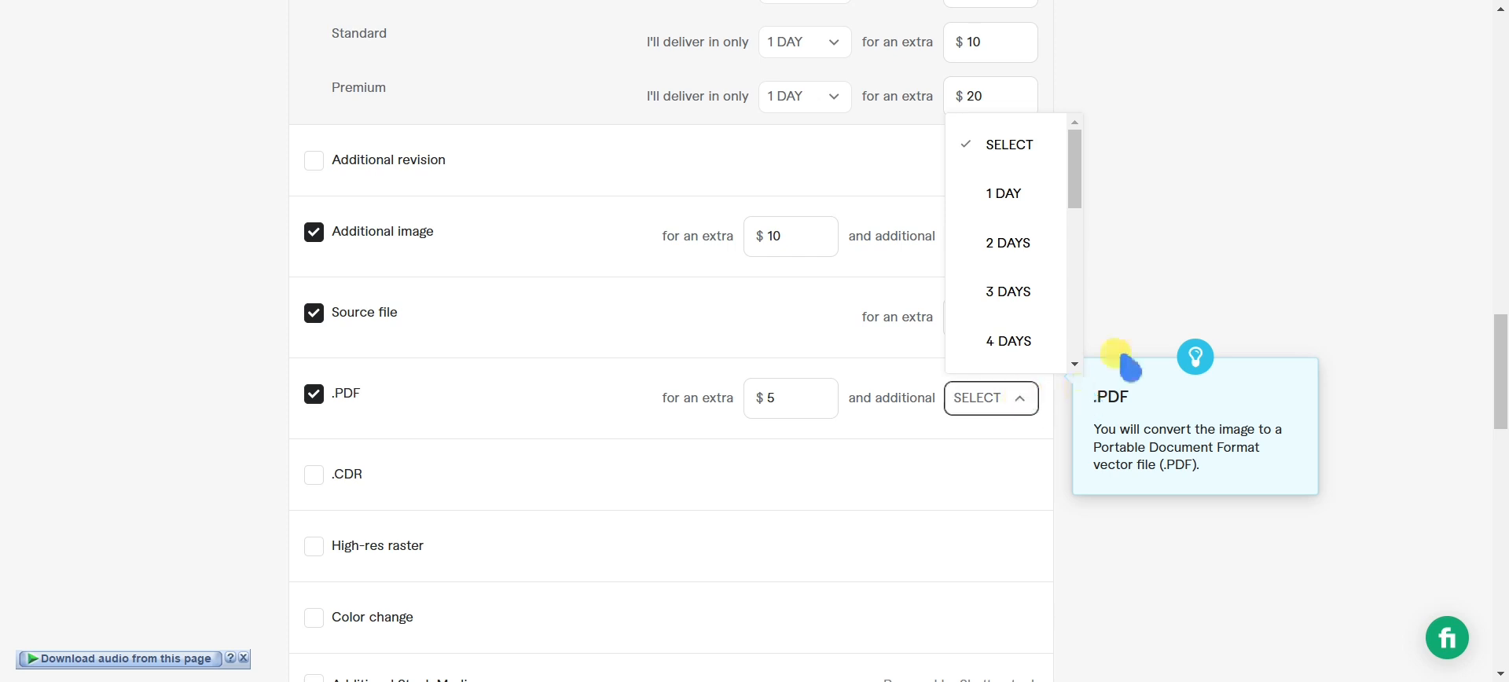
click(1155, 304)
Offer the .CDR file as an extra service for $5
scroll(1100, 315, down, 1)
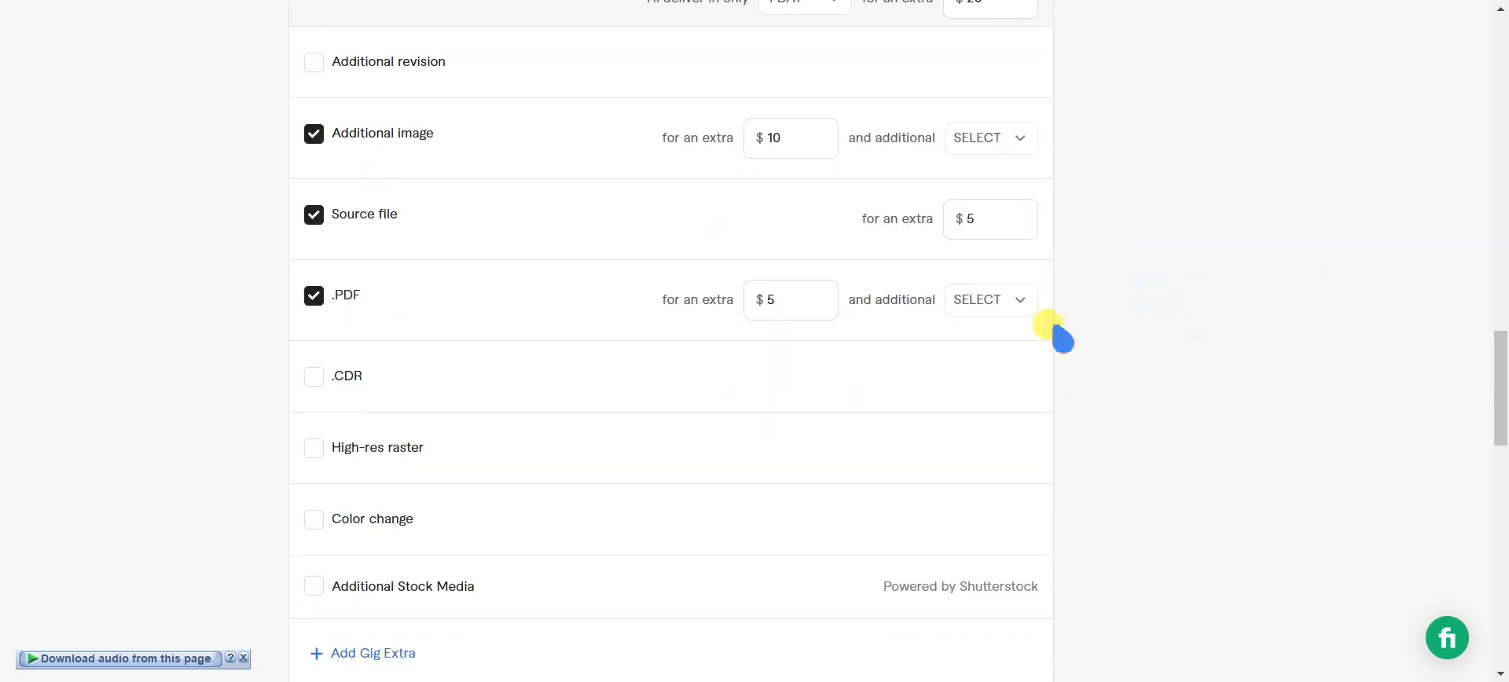
click(316, 378)
click(784, 379)
click(296, 402)
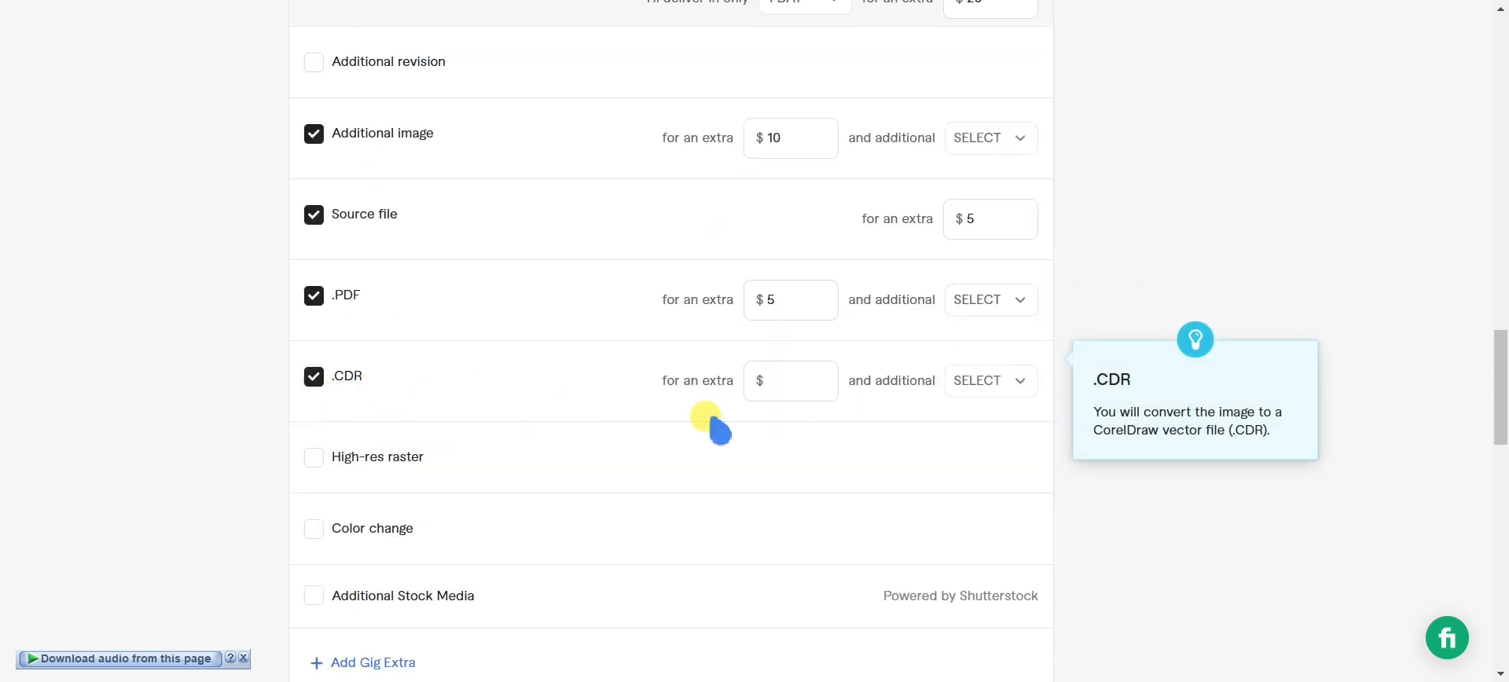
click(778, 379)
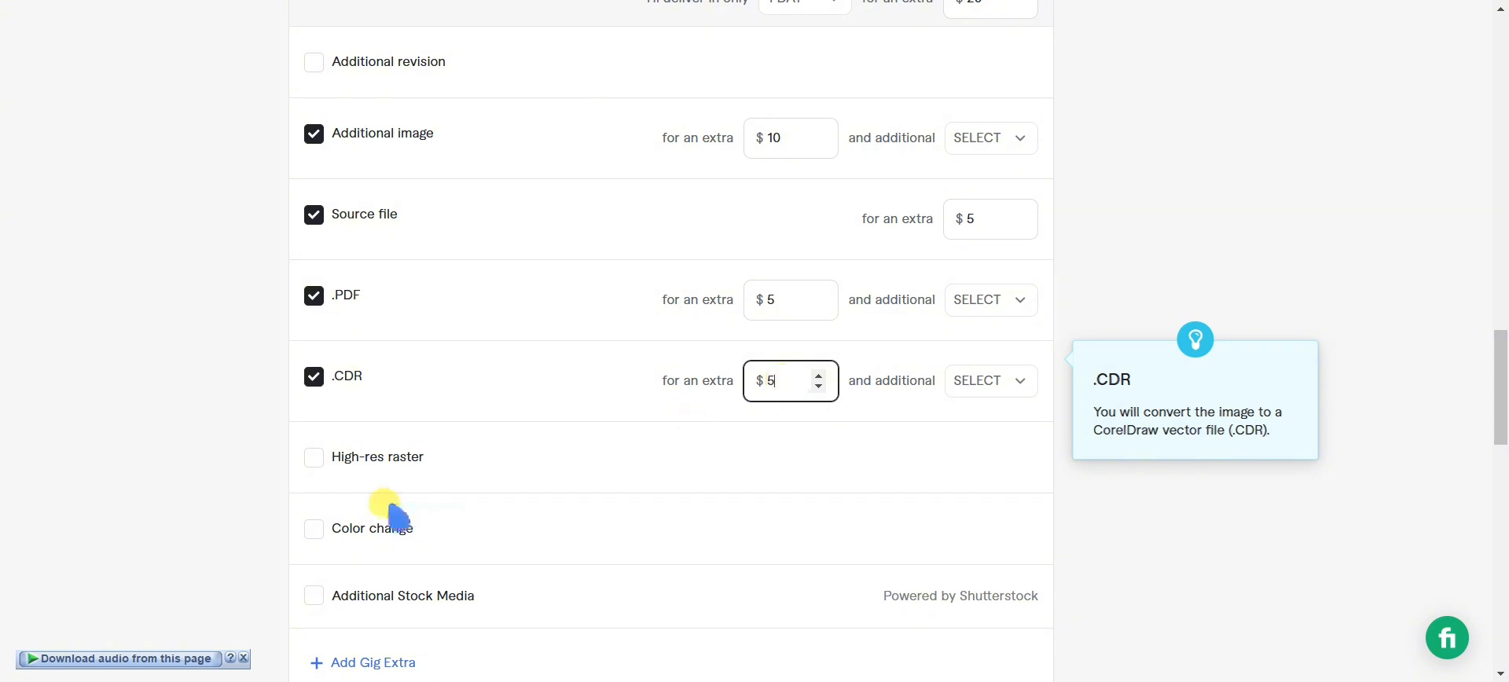
Add high-res raster and color change as extra services for $5 each
click(312, 459)
click(759, 462)
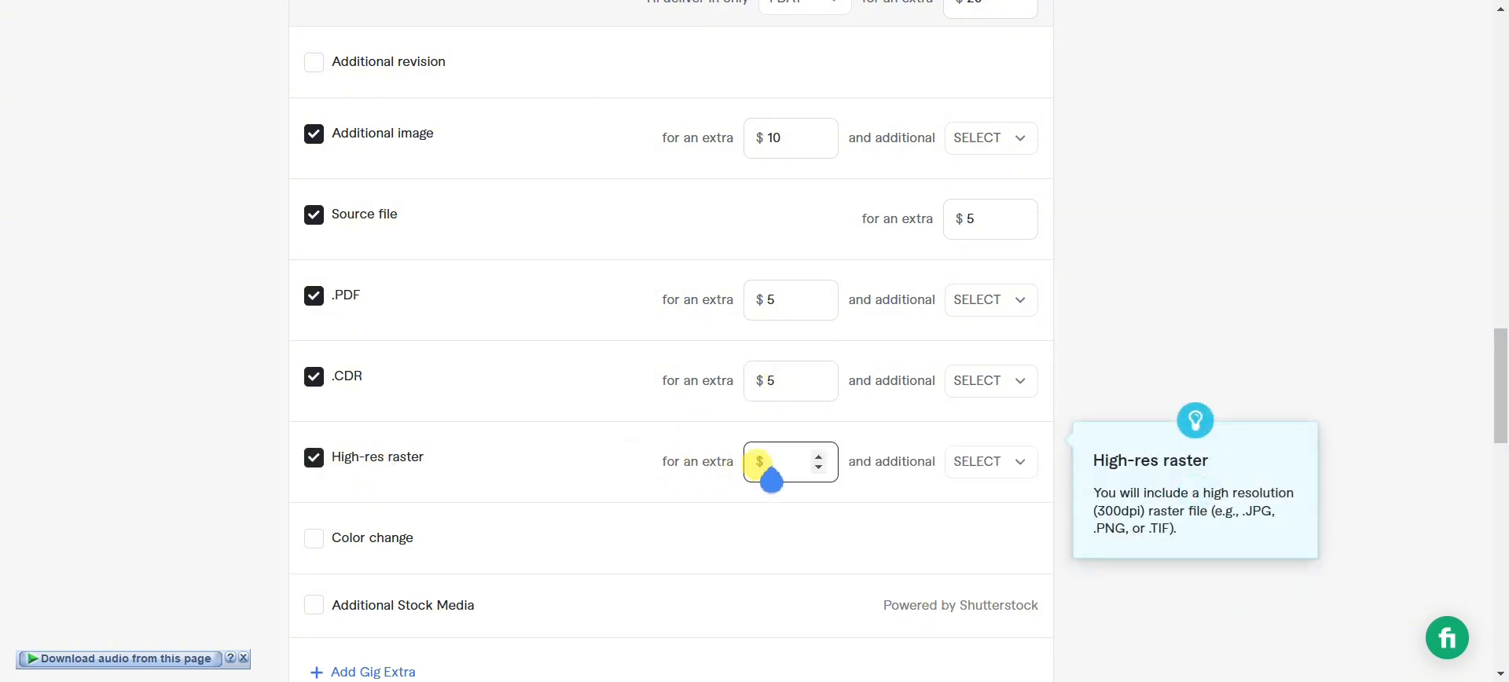
text(5)
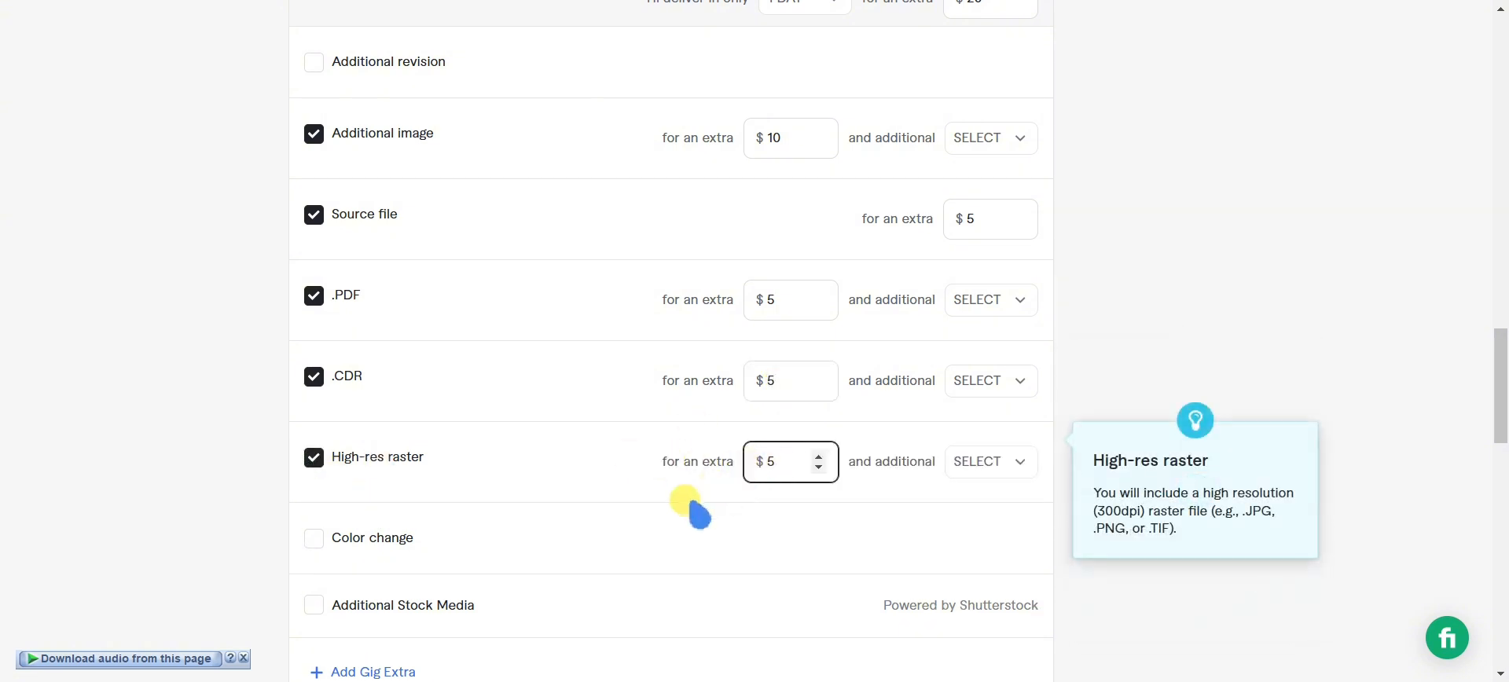
click(313, 539)
click(774, 558)
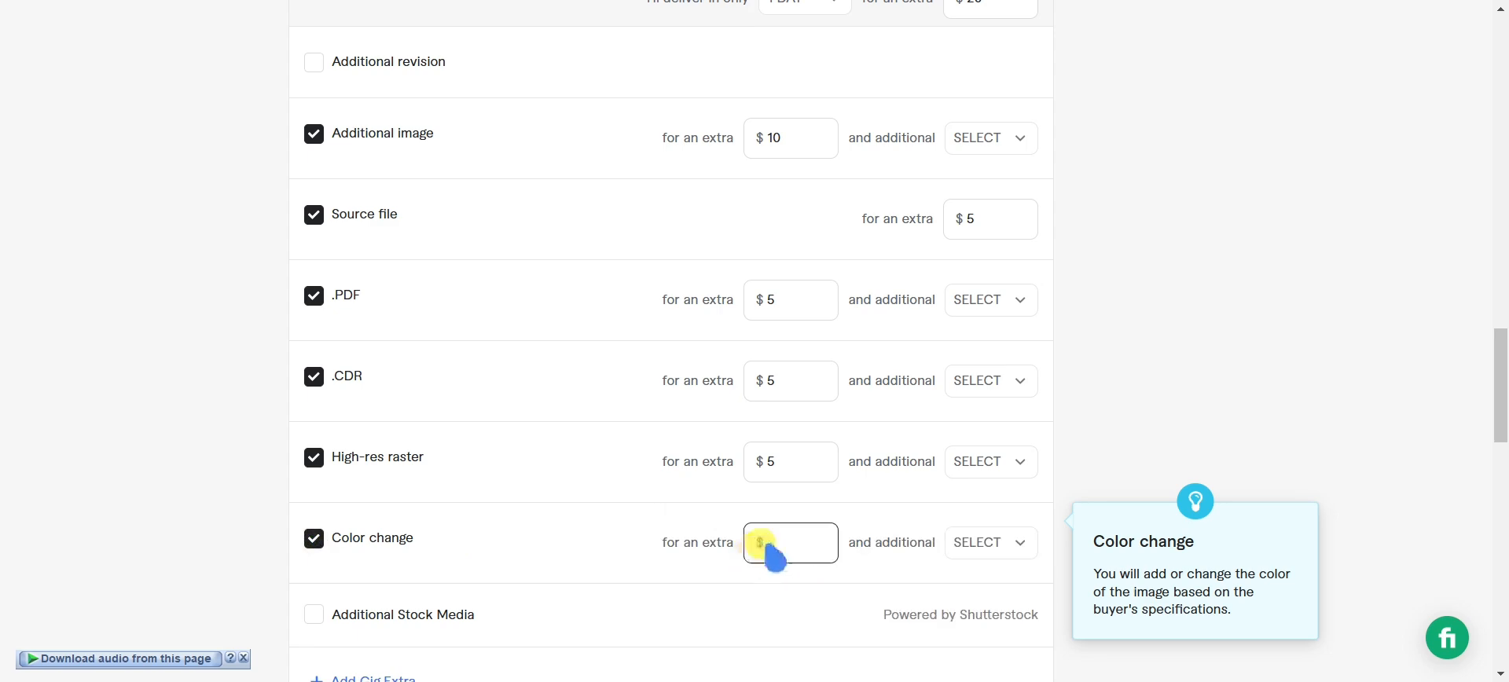
text(5)
Leave the subscription discounts unselected, save the pricing and continue to the gig description
scroll(816, 550, down, 3)
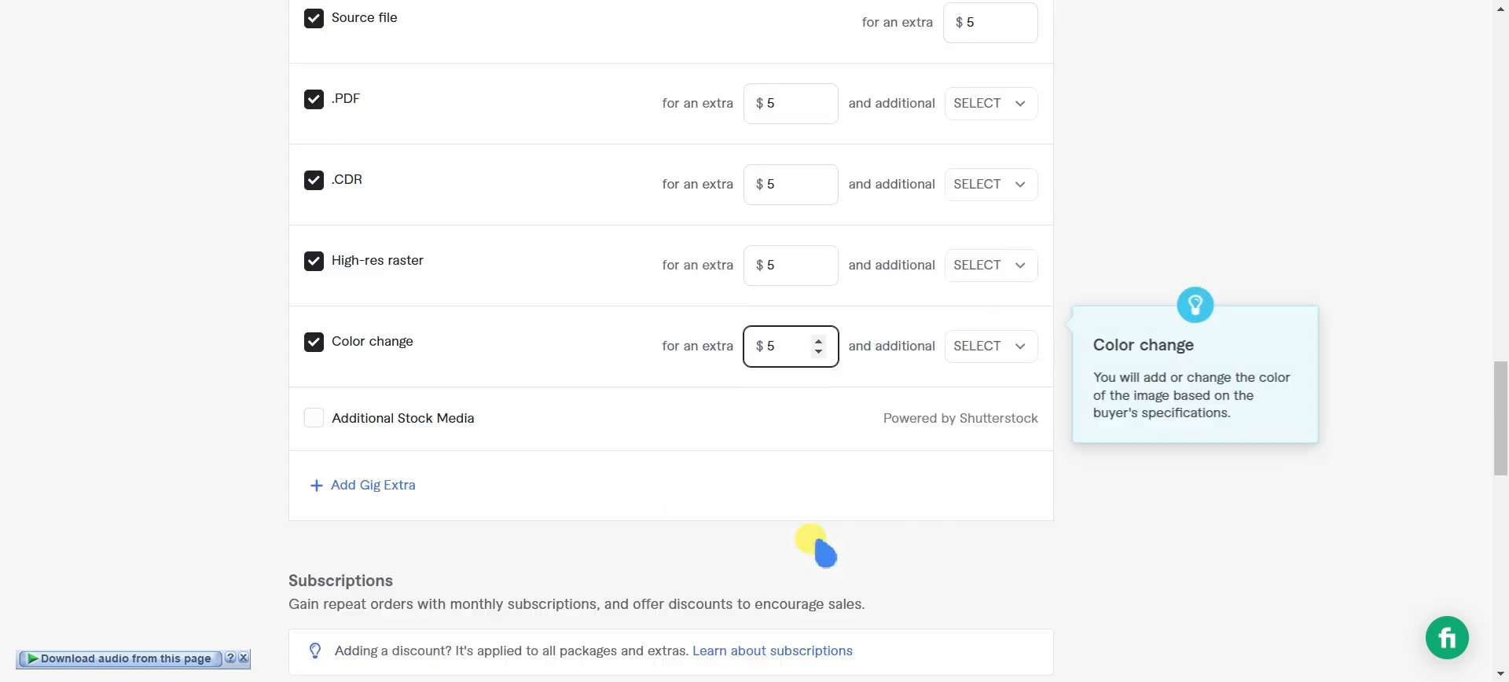
scroll(664, 540, down, 1)
scroll(664, 537, down, 2)
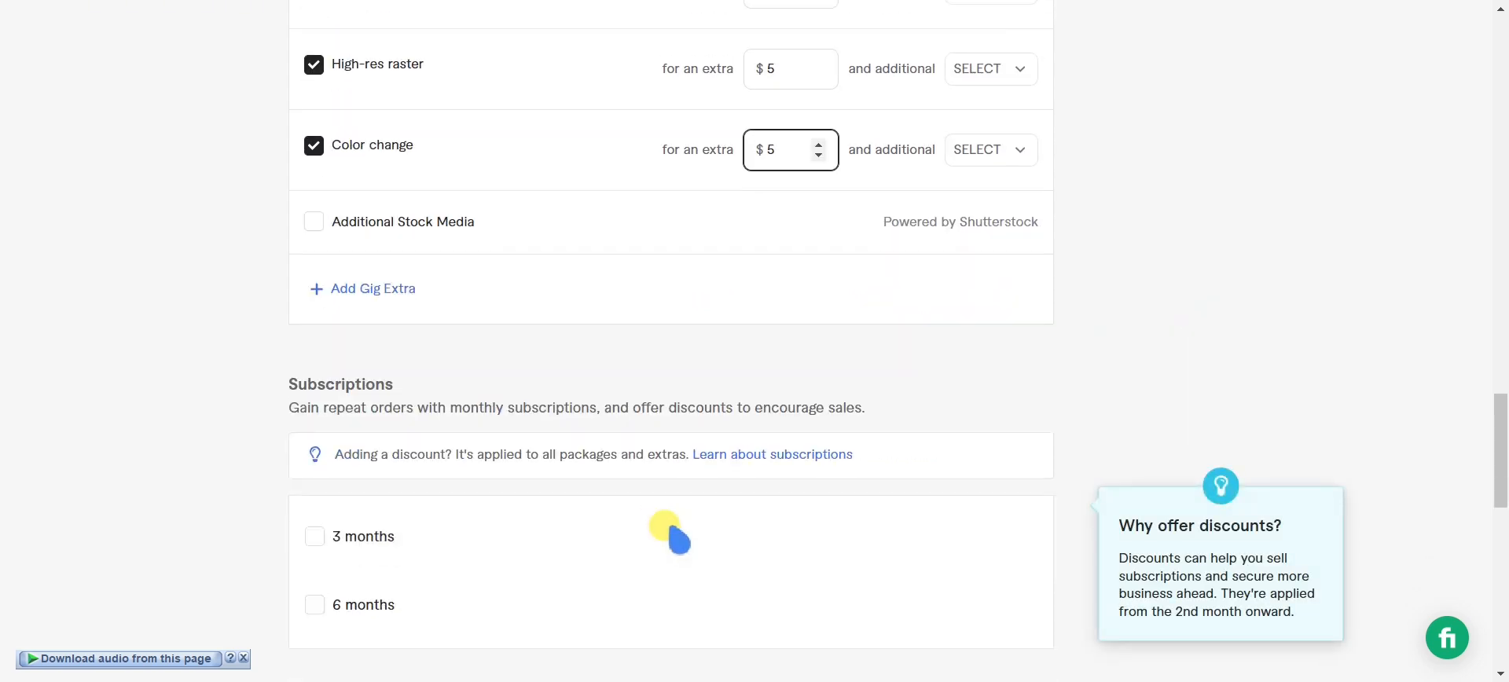
mouse_move(391, 548)
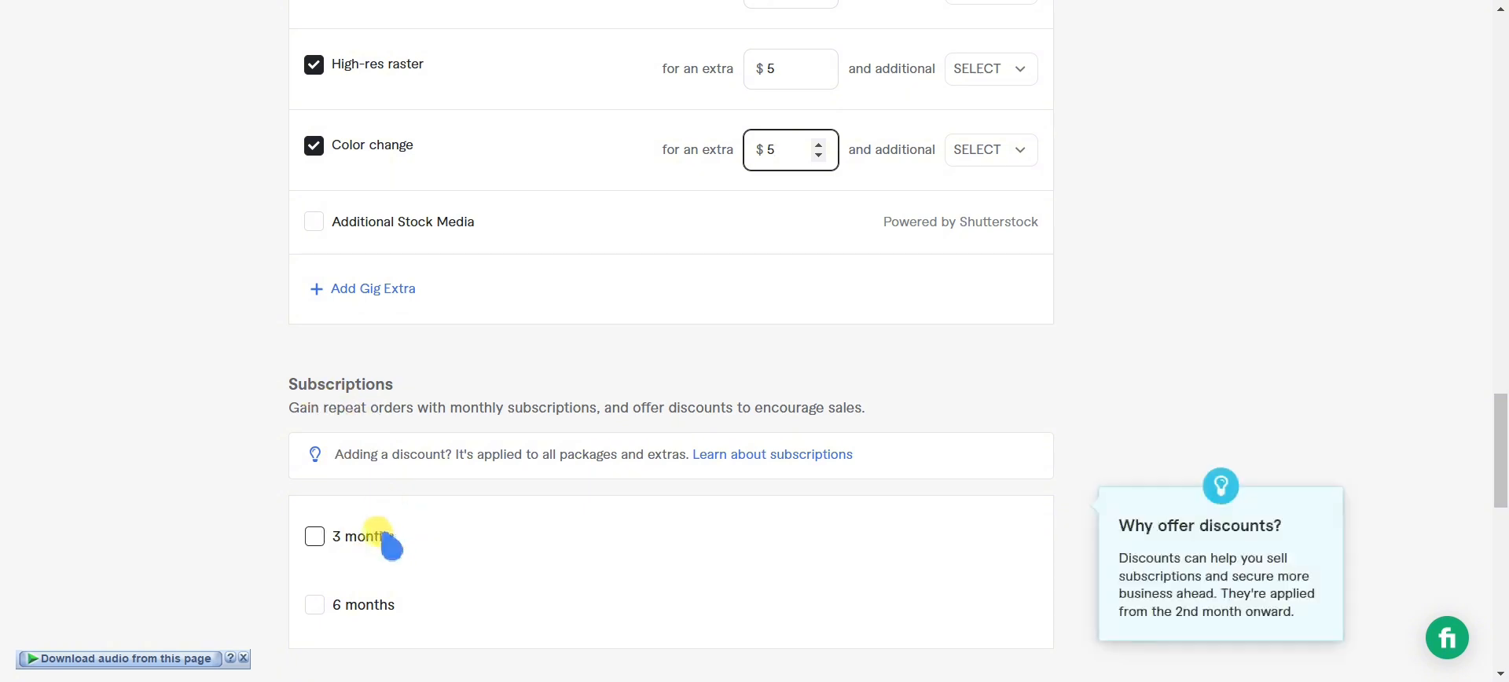
scroll(379, 550, down, 1)
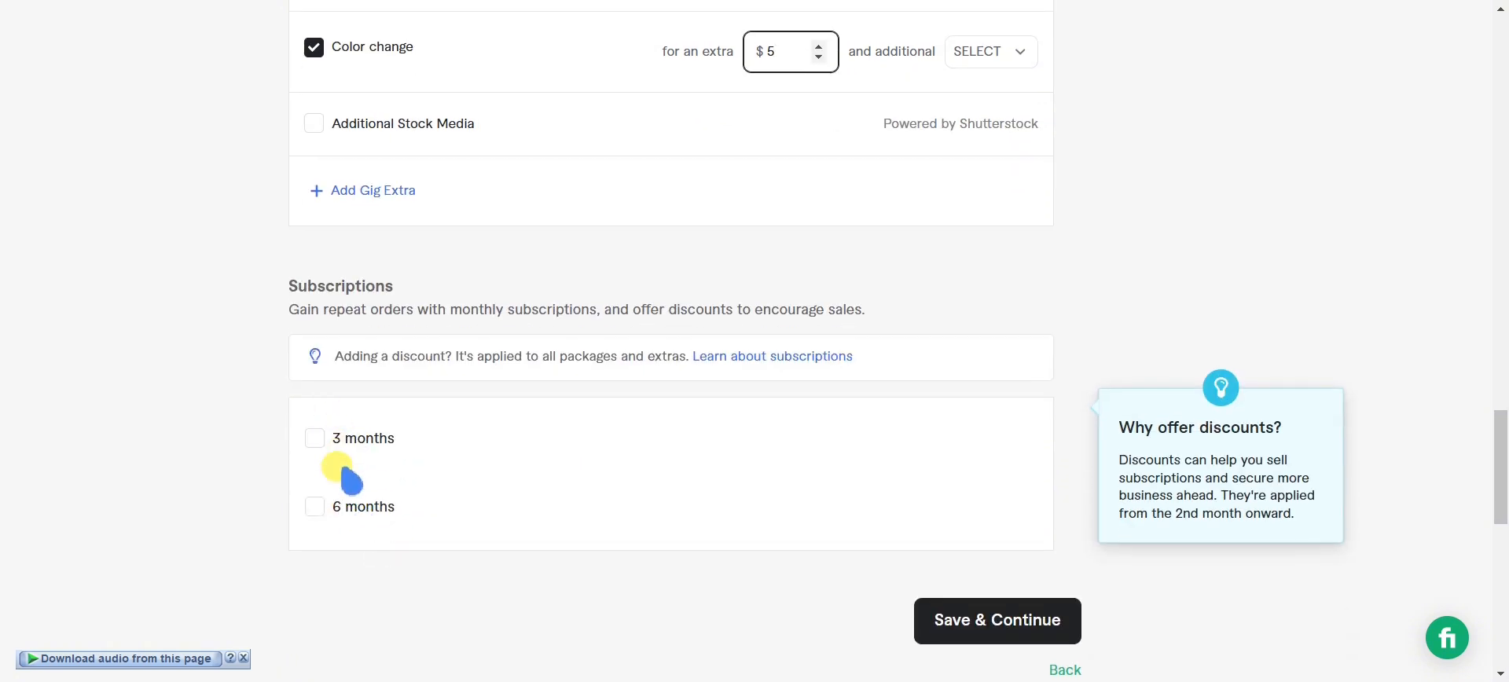
click(1006, 629)
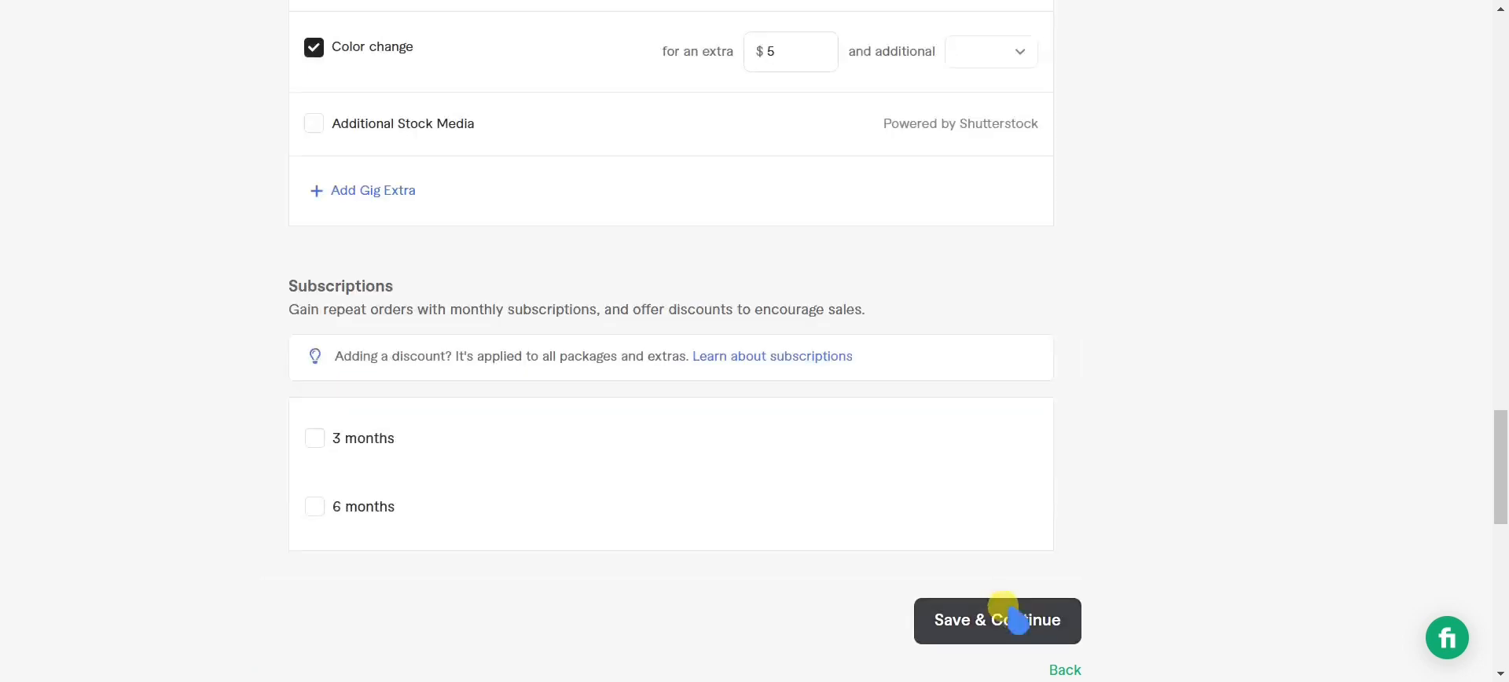
Switch to Notepad, copy the Fiverr GIG text from the opening through "Contact me now", and paste it into the gig description
scroll(590, 377, down, 1)
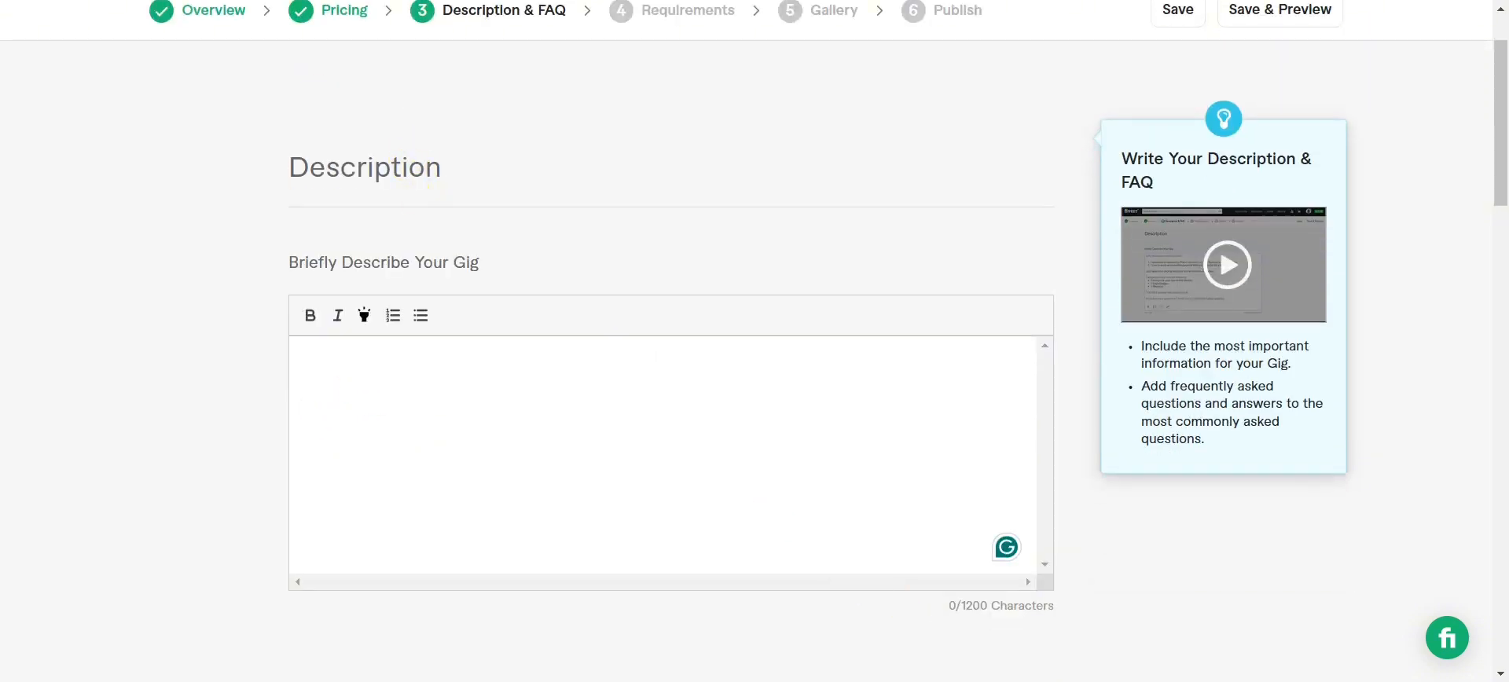
key(alt+Tab)
click(911, 83)
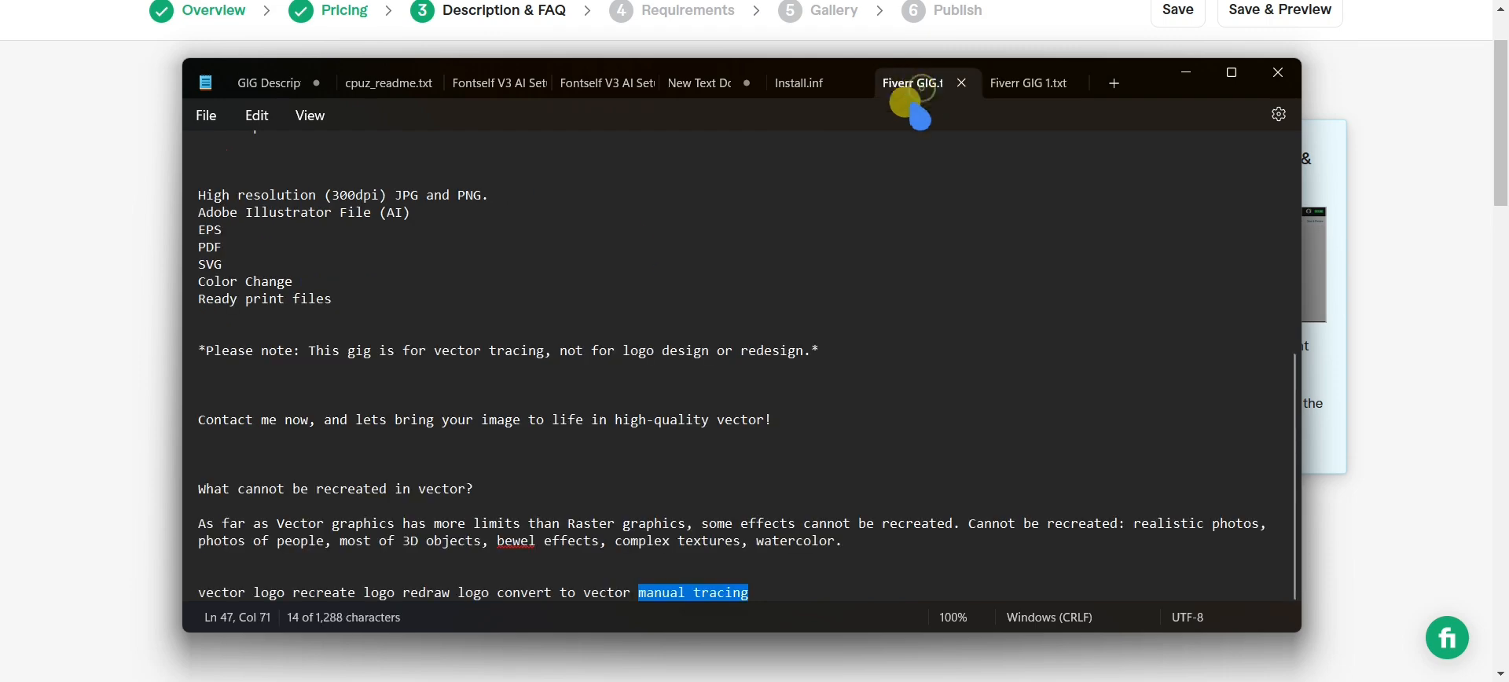
scroll(338, 306, up, 8)
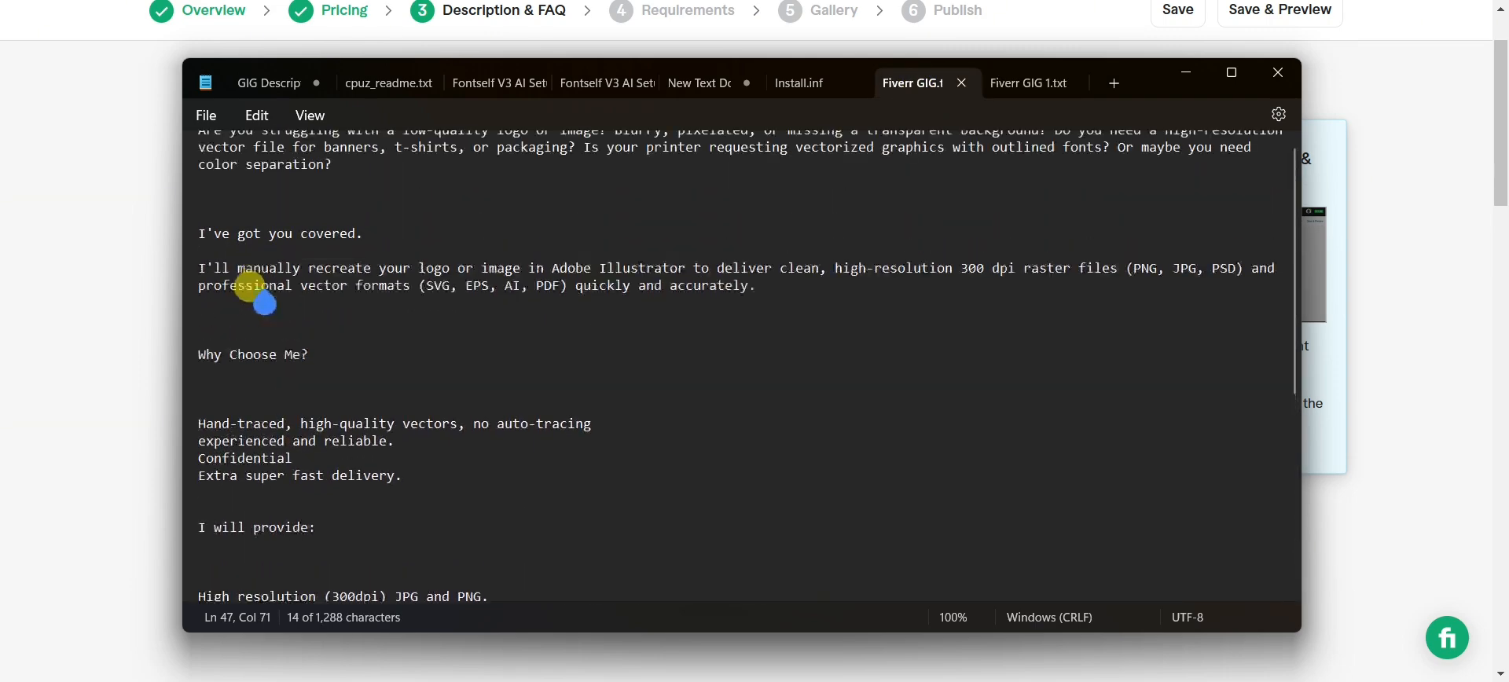
scroll(235, 275, up, 1)
drag(200, 157, 766, 421)
scroll(448, 502, down, 1)
scroll(441, 461, down, 7)
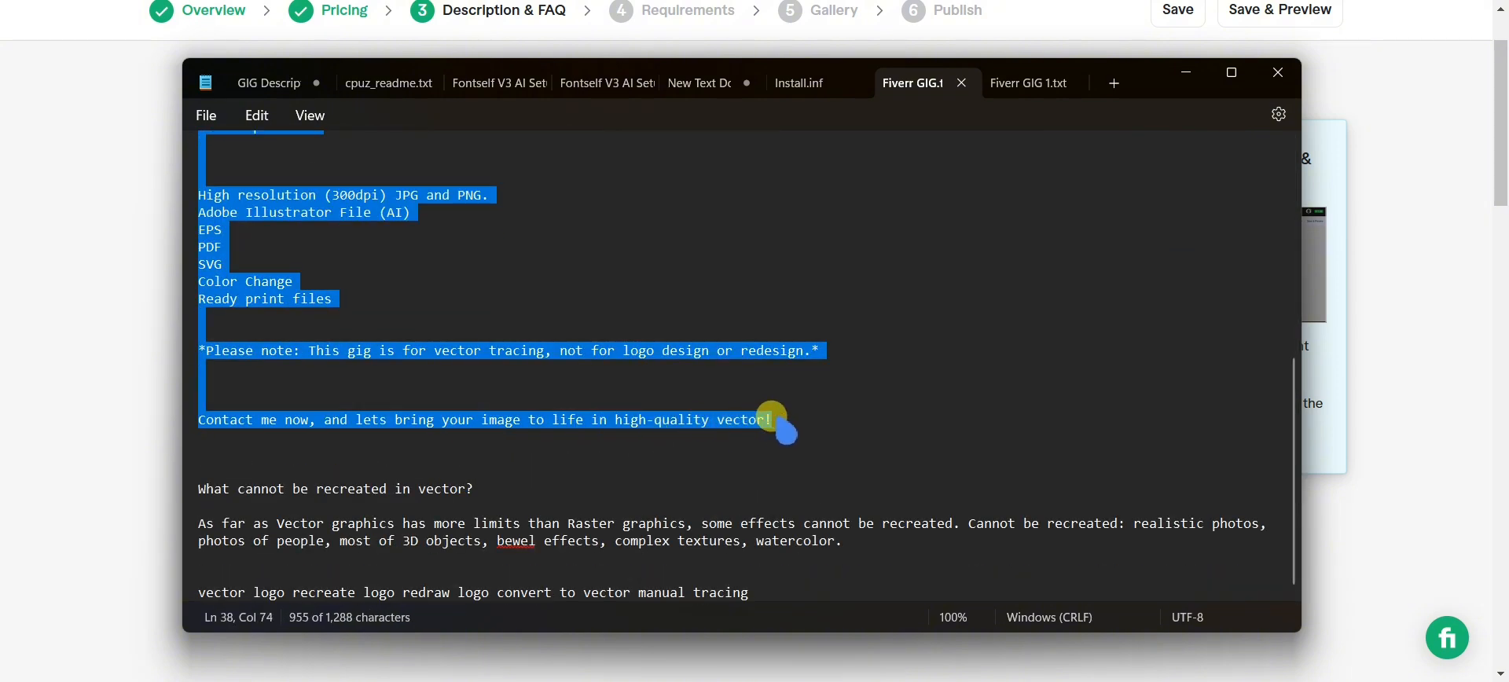
key(ctrl+c)
click(75, 334)
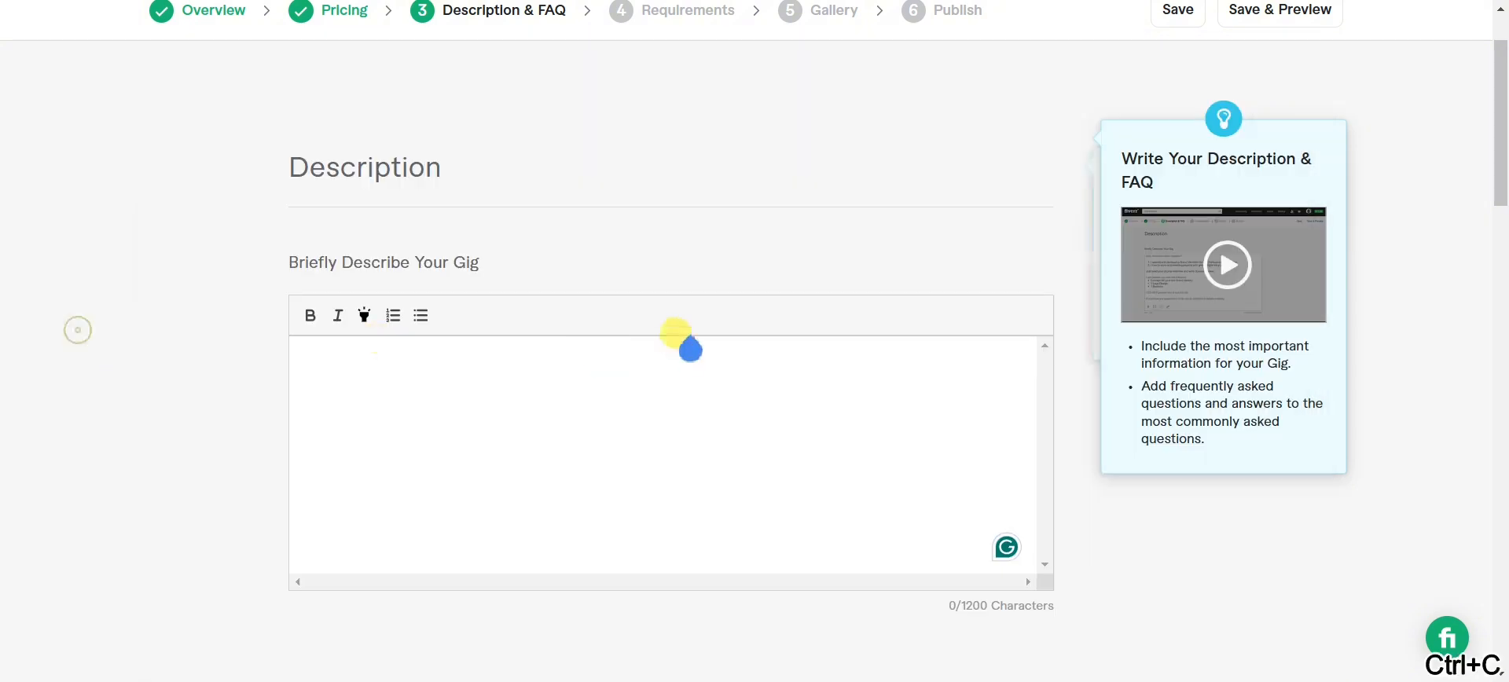
key(ctrl+v)
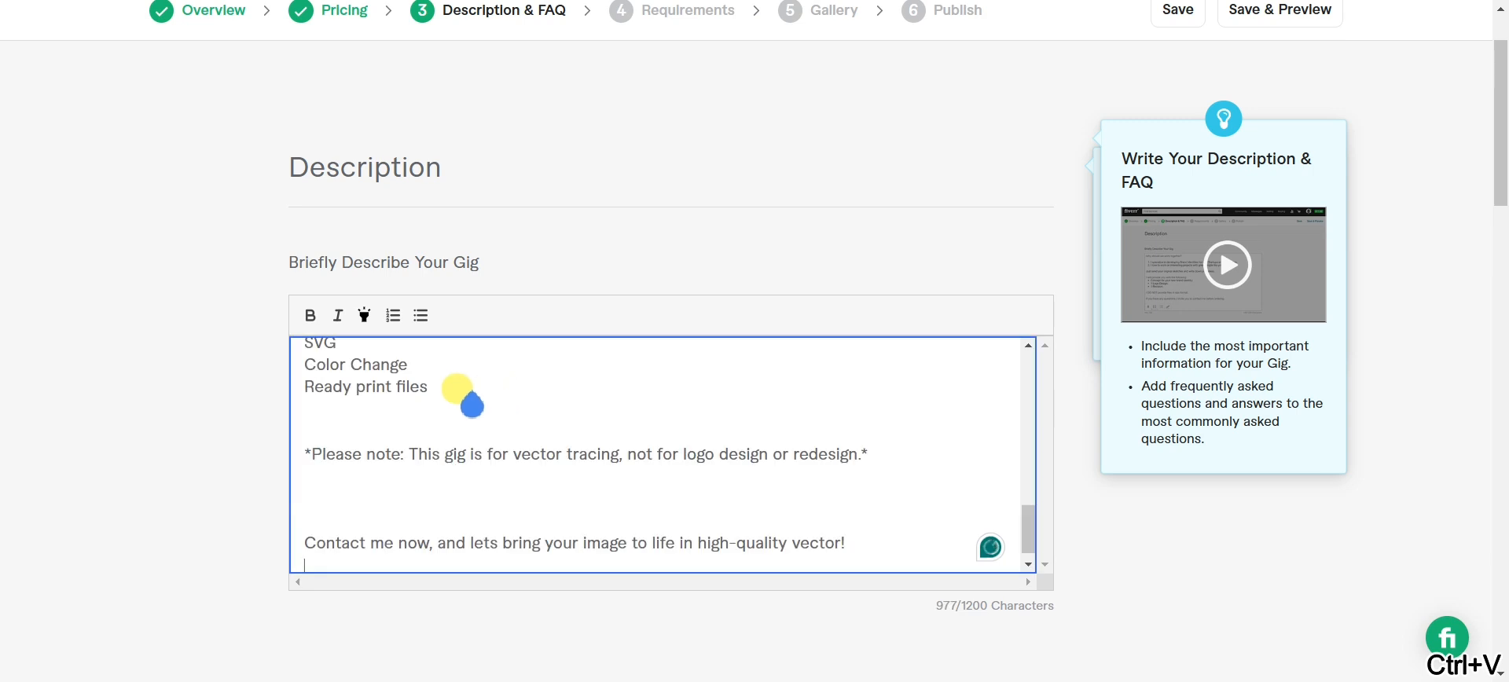
Undo the description paste, paste the gig text again and remove the blank lines after the closing "Contact me now" sentence
key(ctrl+z)
right_click(367, 367)
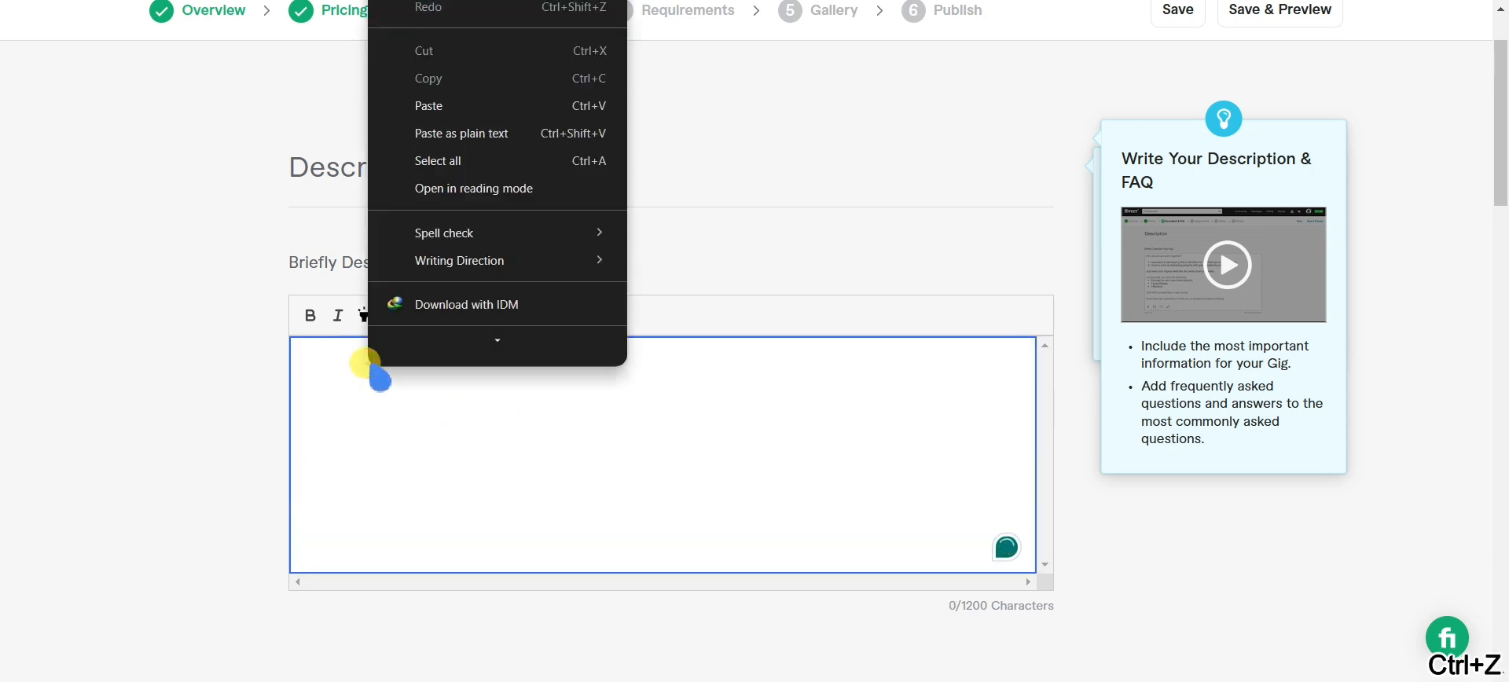
click(459, 97)
scroll(403, 391, up, 3)
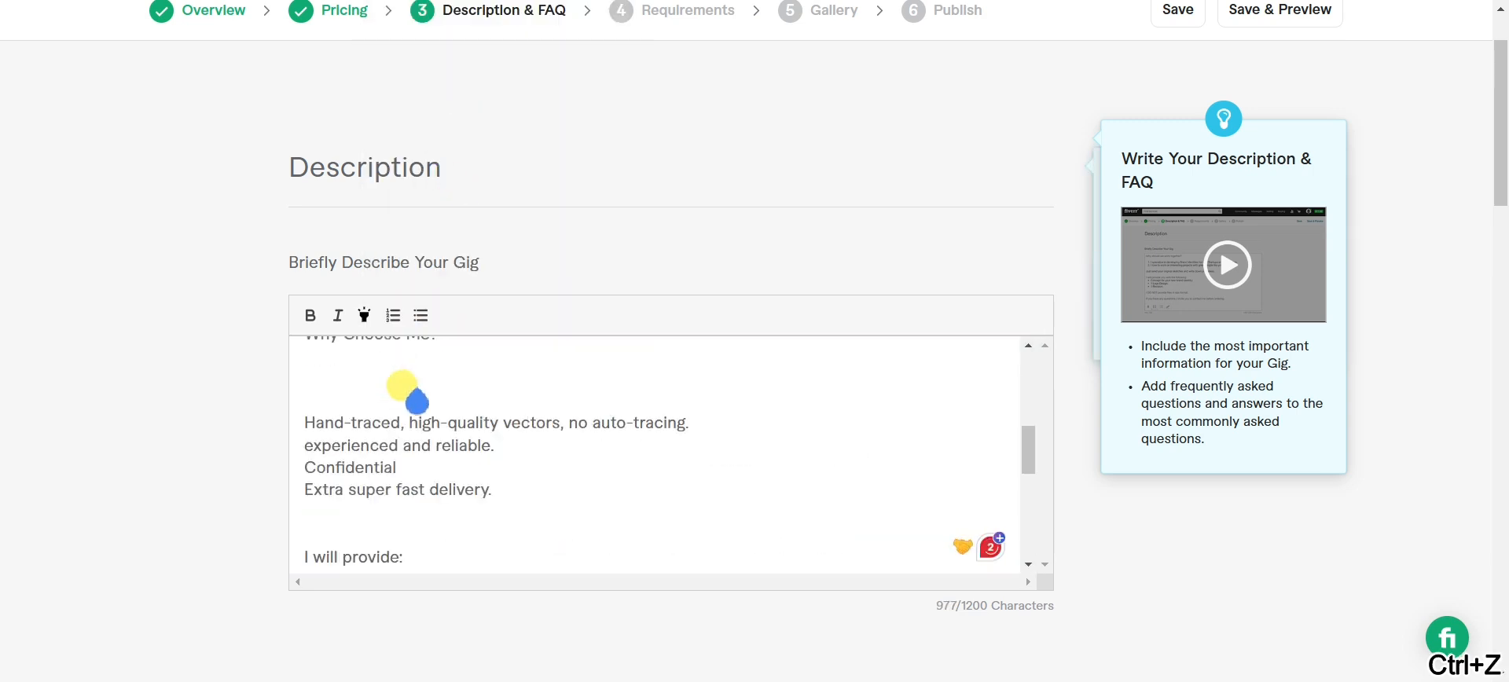
scroll(409, 397, down, 4)
key(BackSpace)
key(BackSpace)
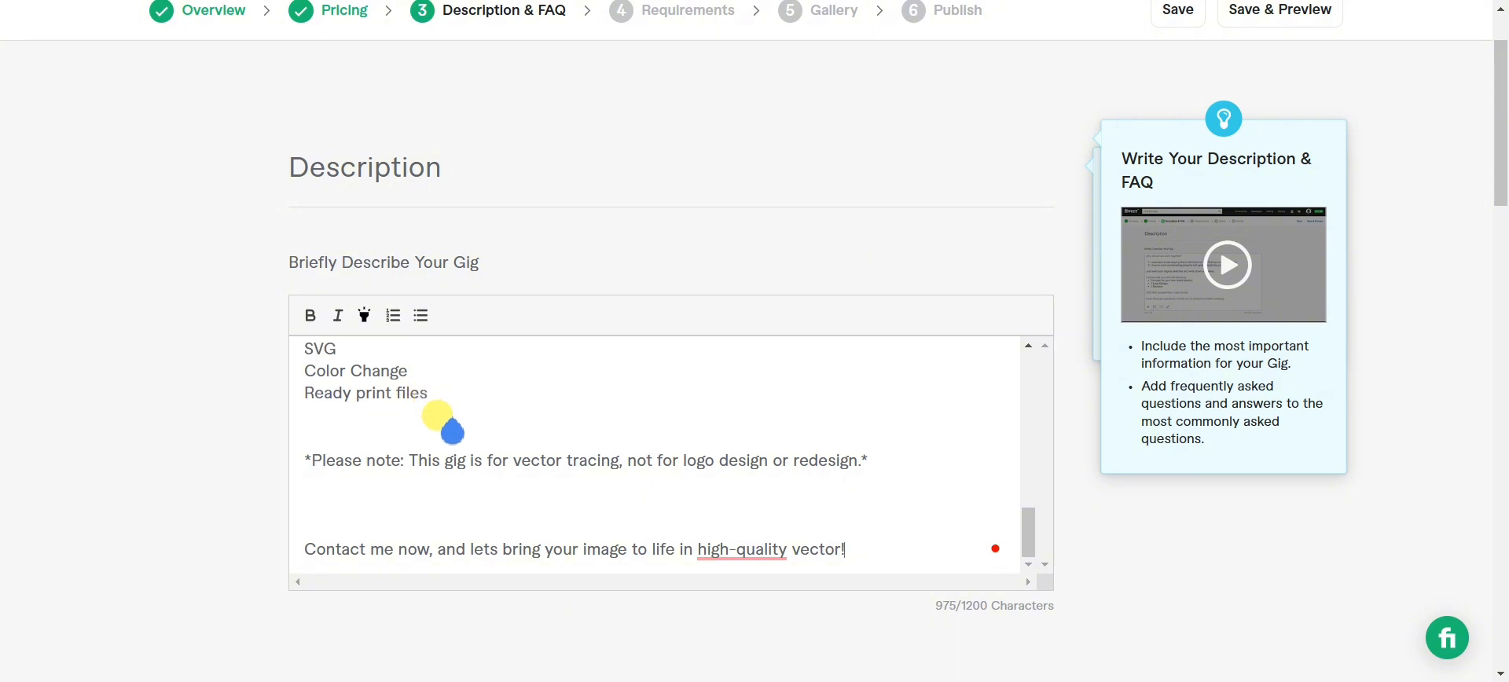
Remove the surplus blank lines above "I've got you covered." in the gig description
scroll(511, 514, up, 5)
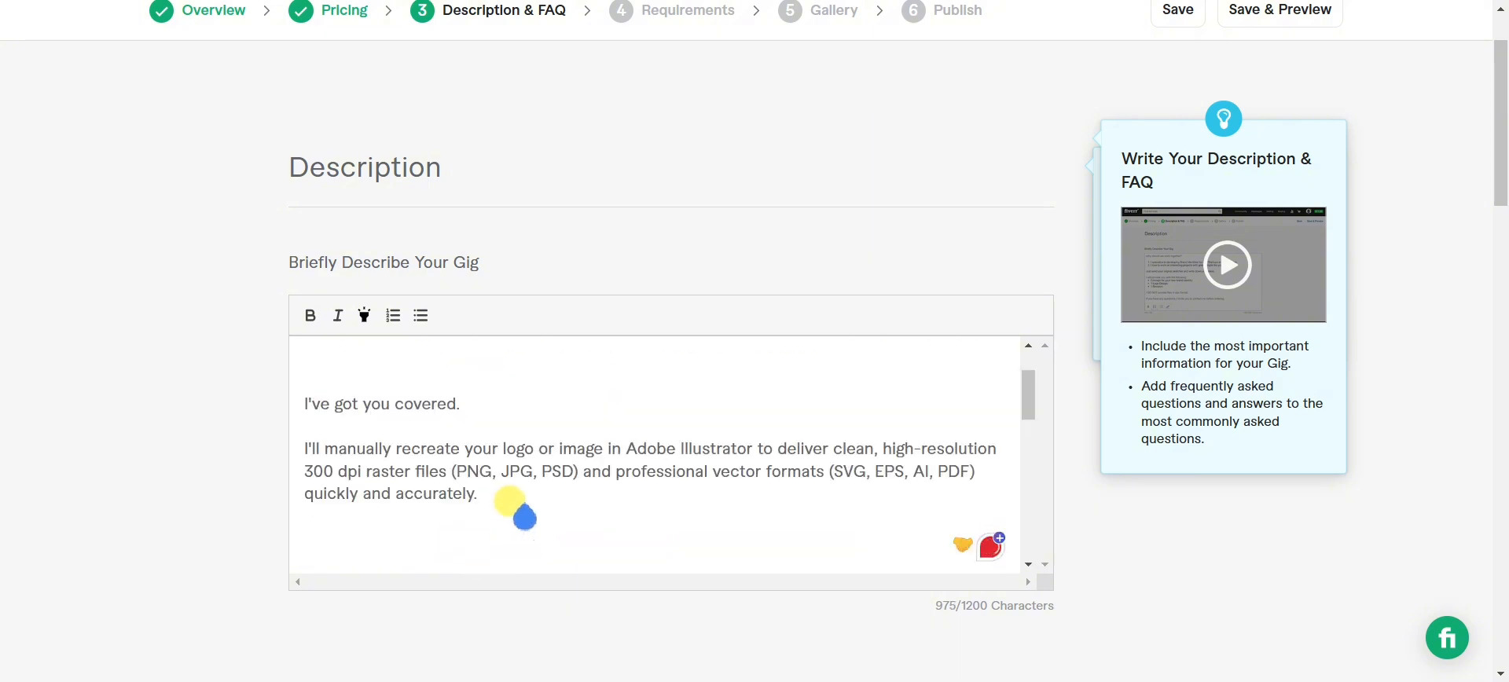
scroll(393, 448, down, 1)
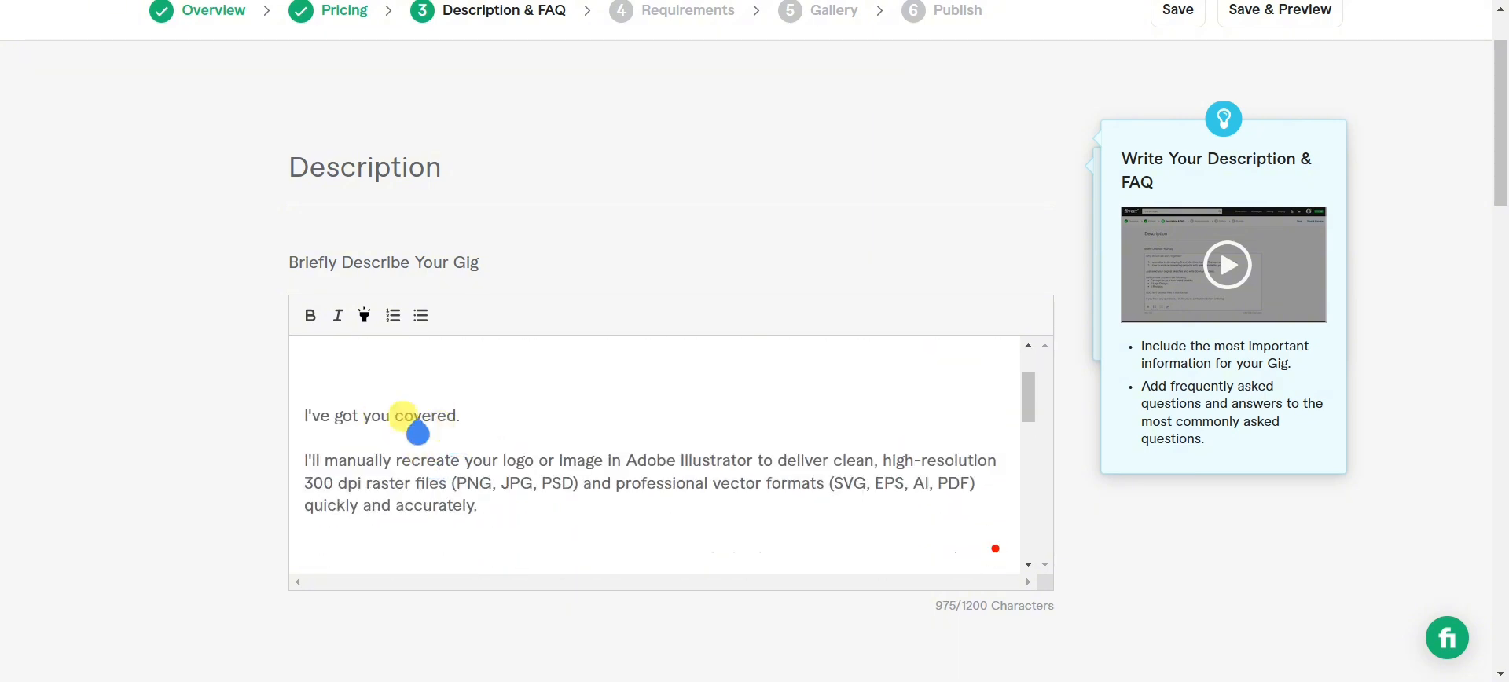
click(370, 394)
key(BackSpace)
key(BackSpace)
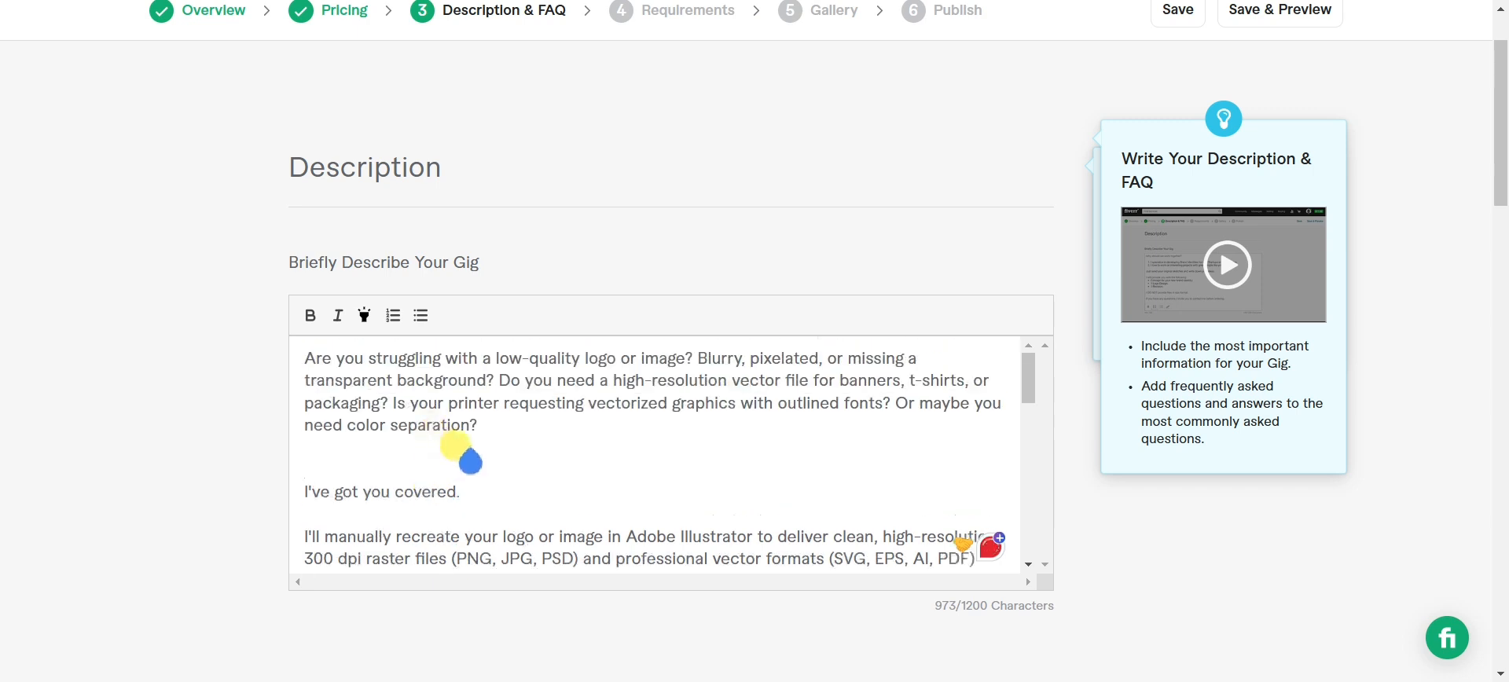
key(BackSpace)
Reduce the gap between "Why Choose Me?" and the "Hand-traced" line to a single blank line
scroll(442, 455, down, 2)
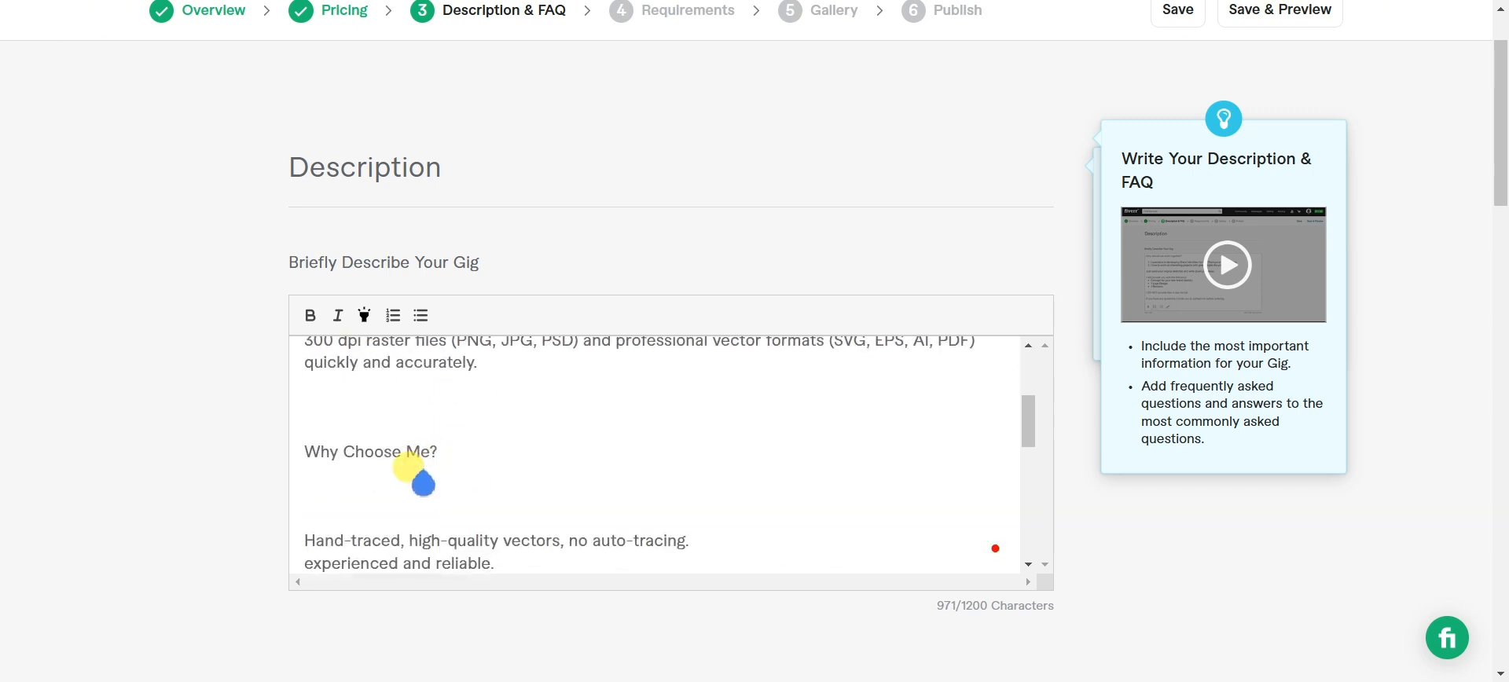
scroll(430, 452, down, 1)
click(365, 404)
key(BackSpace)
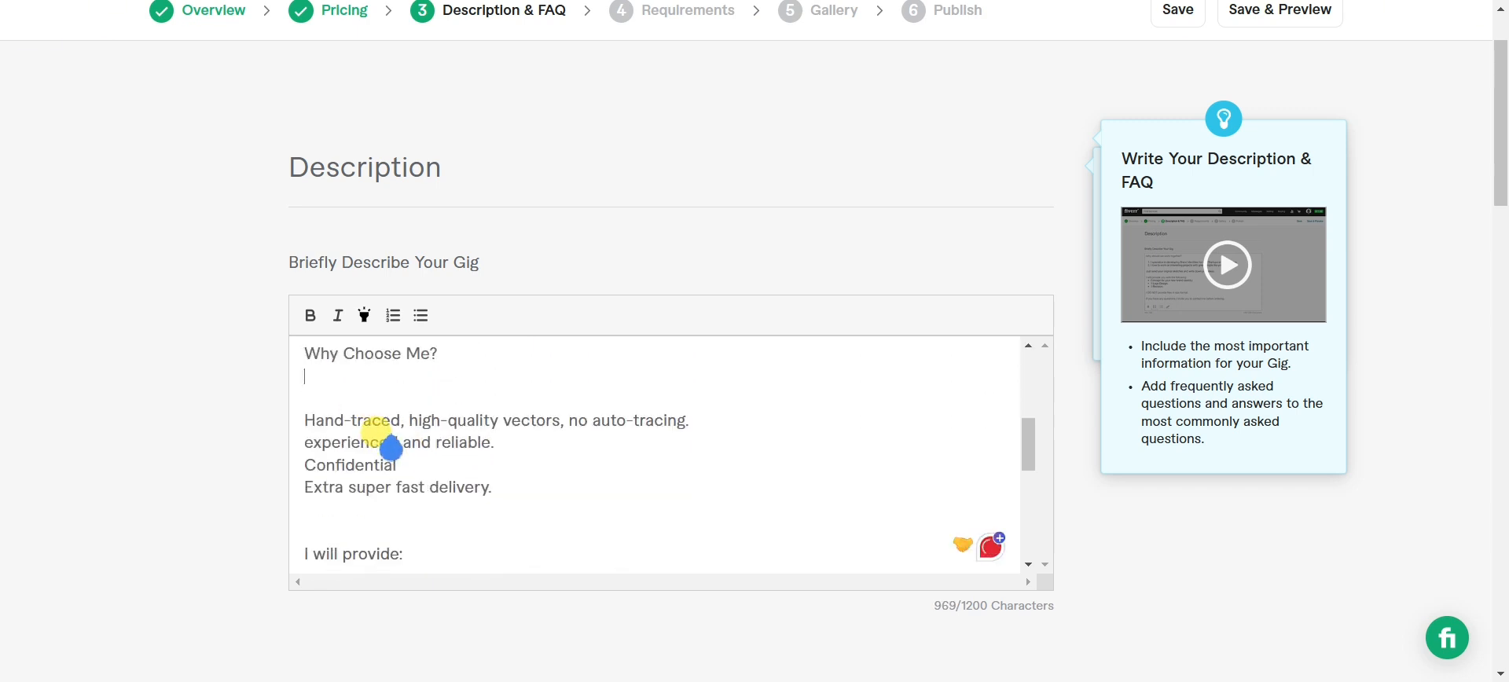
key(BackSpace)
Remove the blank lines below "I will provide:" and leave only one blank line above it
scroll(401, 445, up, 2)
scroll(401, 448, down, 4)
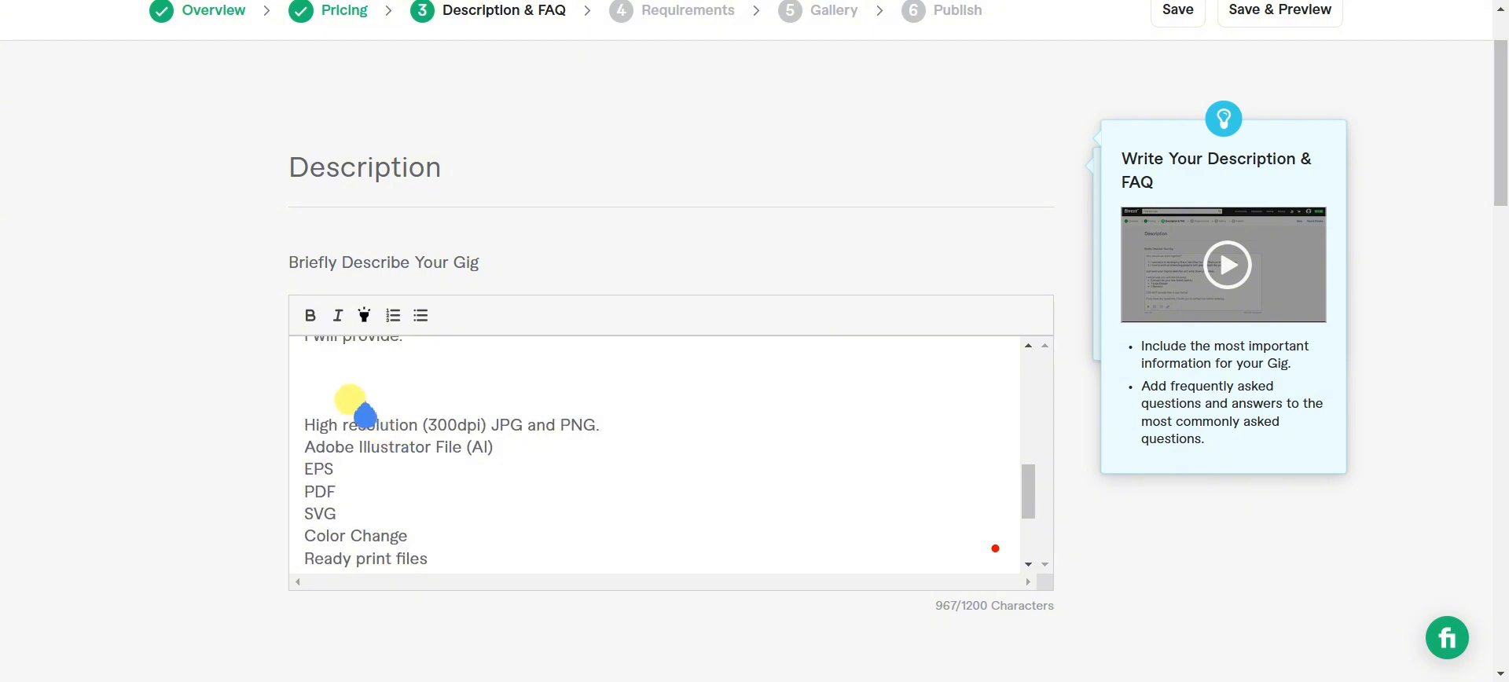
key(BackSpace)
key(BackSpace)
scroll(416, 428, up, 3)
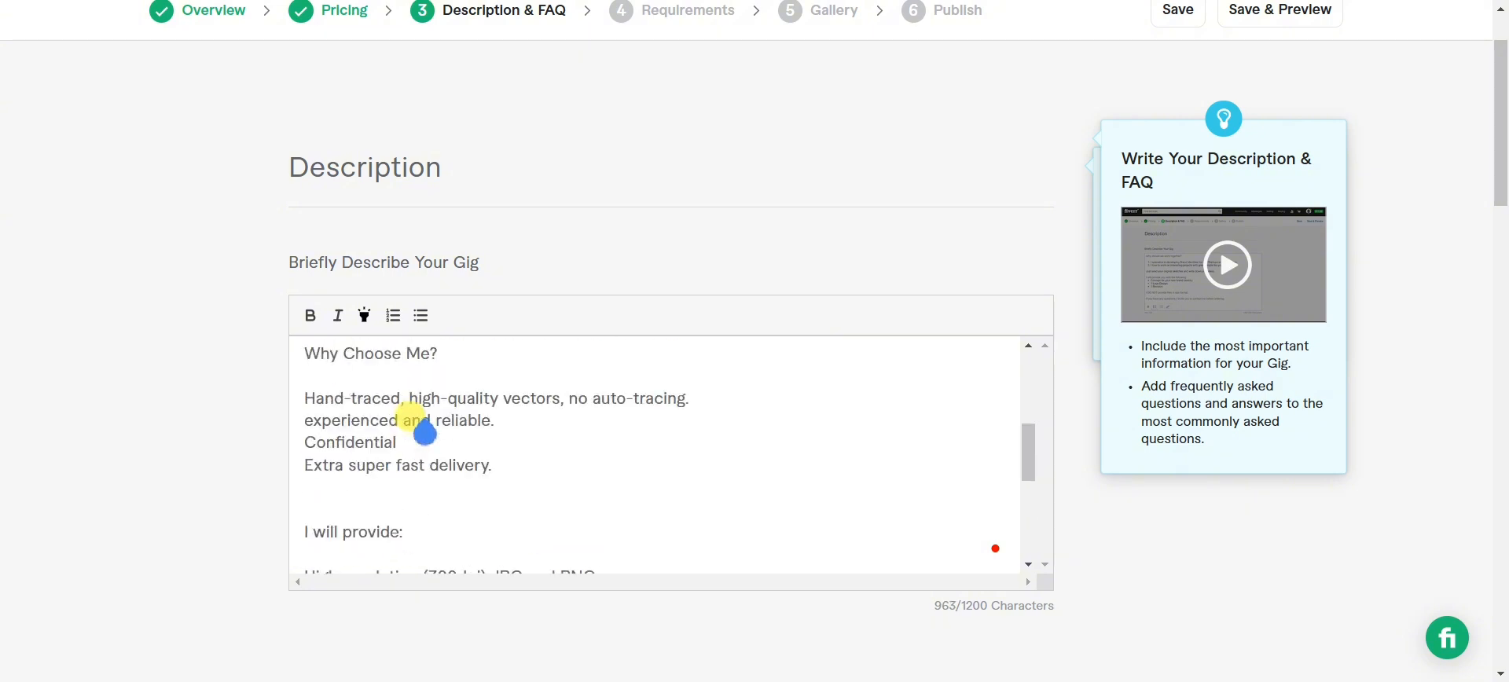
key(BackSpace)
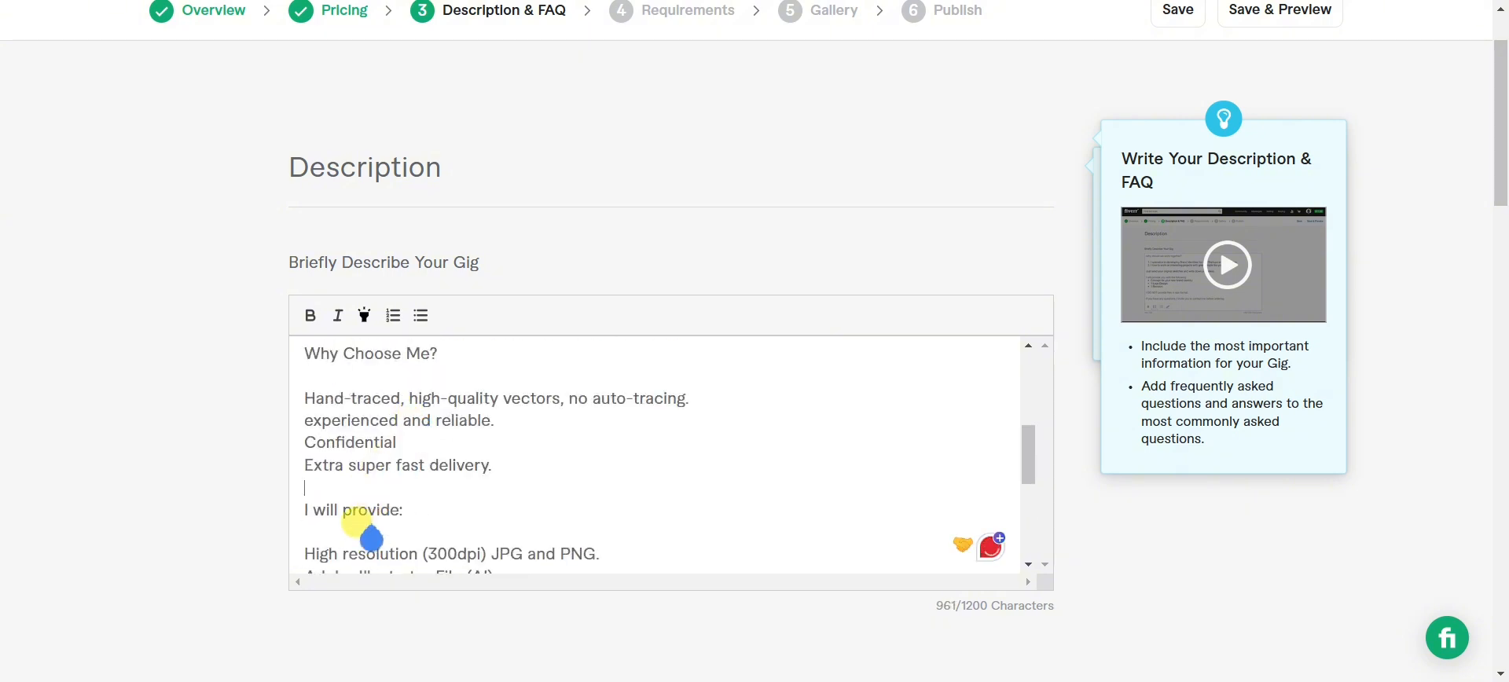
key(BackSpace)
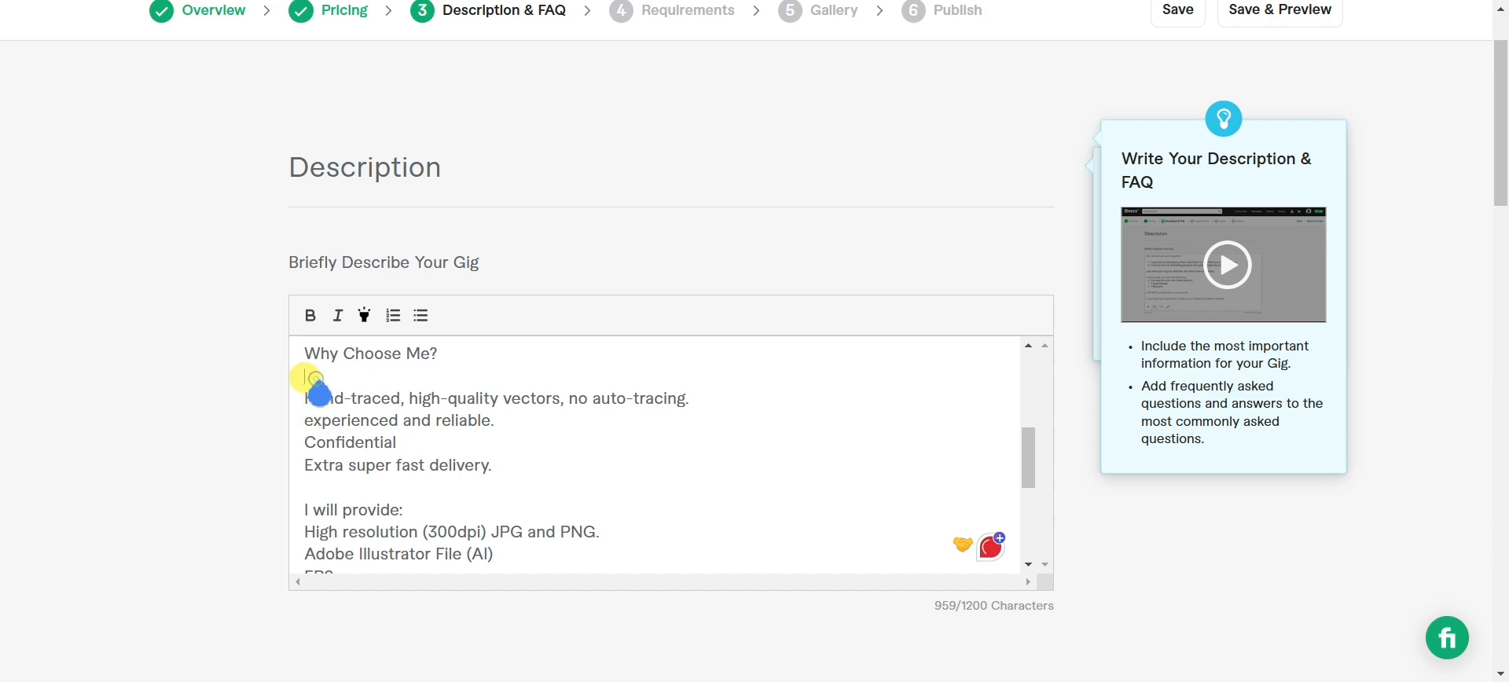
Remove the blank line below "Why Choose Me?" and the surplus blank lines above that heading
key(BackSpace)
scroll(401, 405, up, 3)
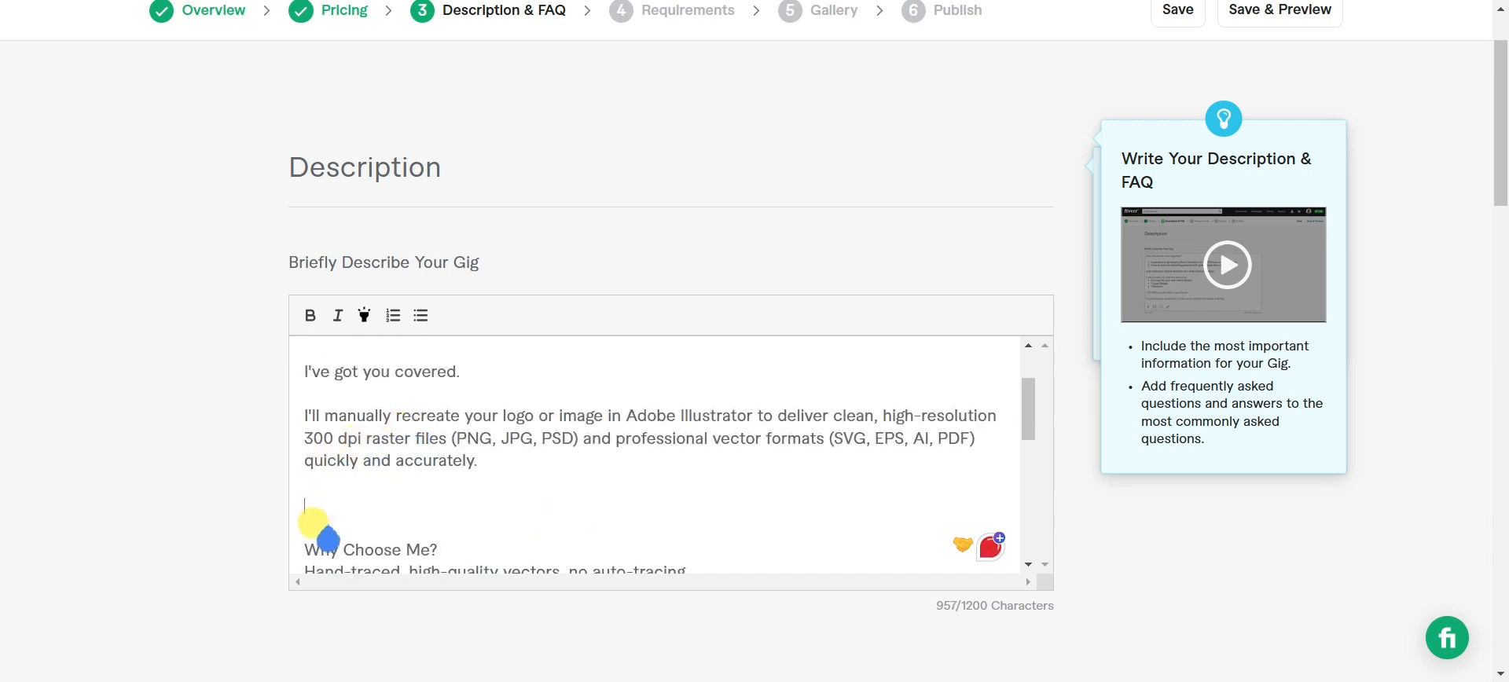
key(BackSpace)
key(BackSpace)
scroll(377, 495, up, 2)
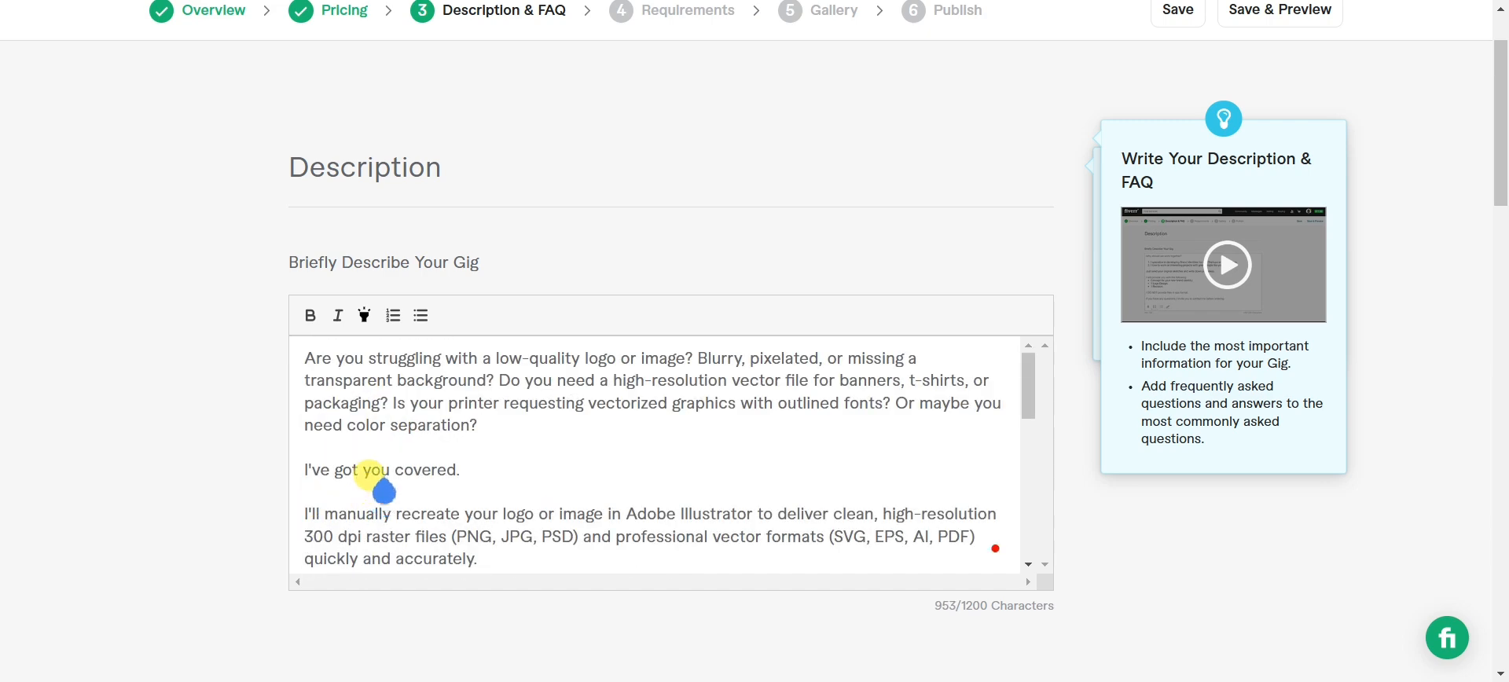
Reduce the gaps above and below the "*Please note" sentence to one blank line each
scroll(377, 483, down, 10)
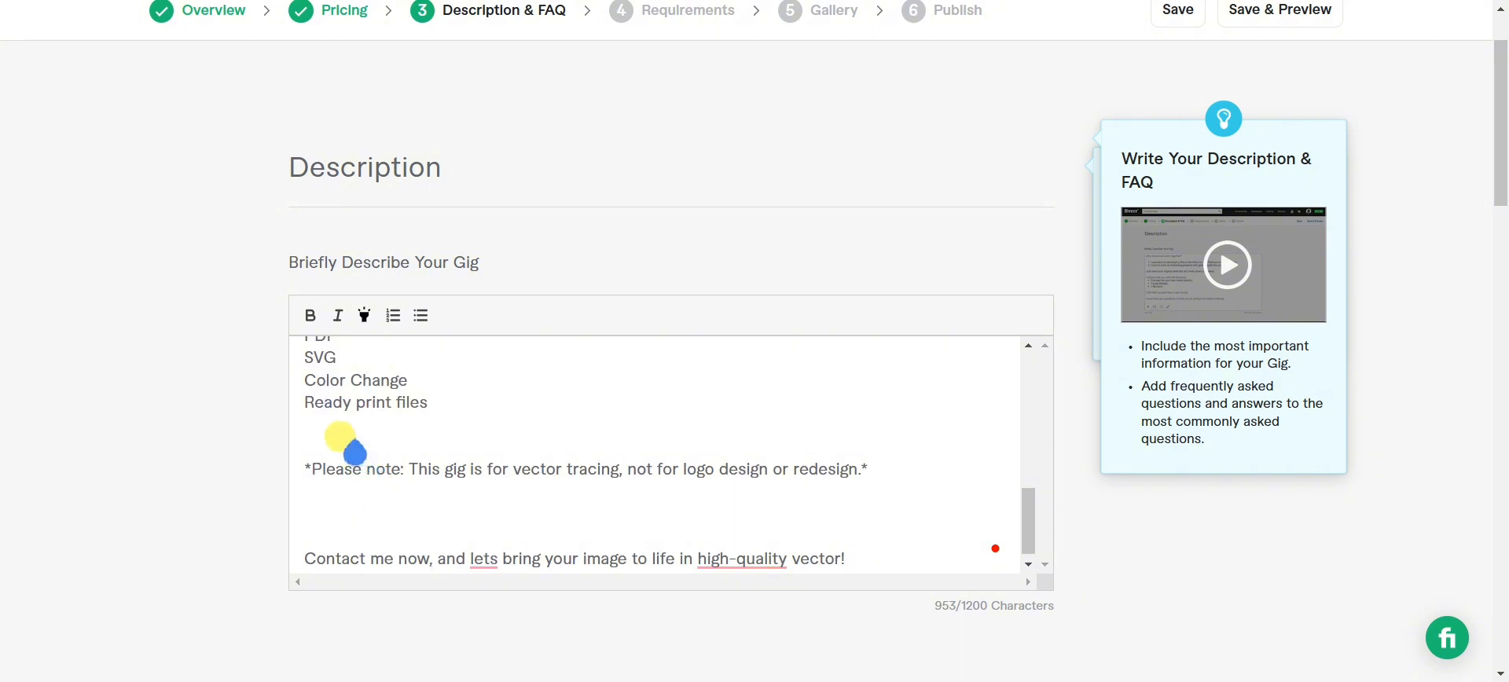
click(349, 447)
key(BackSpace)
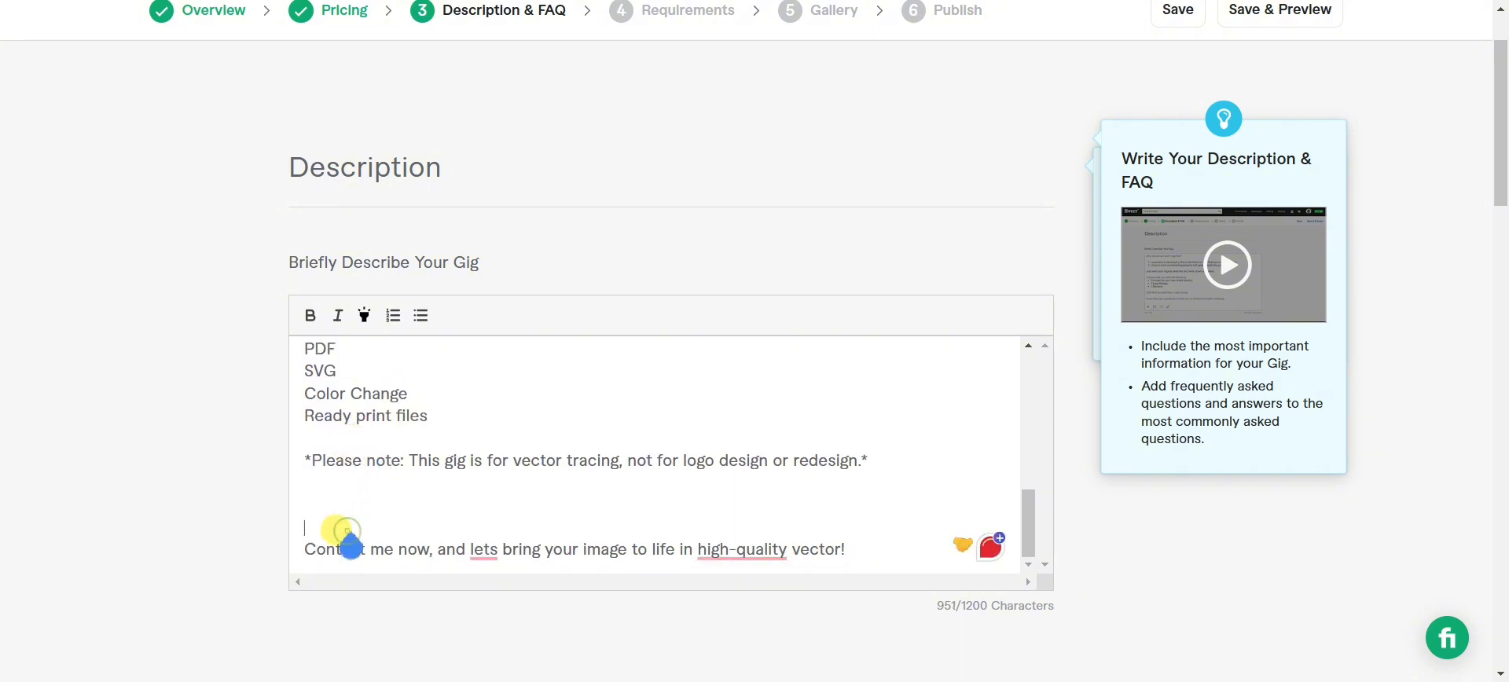
key(BackSpace)
key(BackSpace)
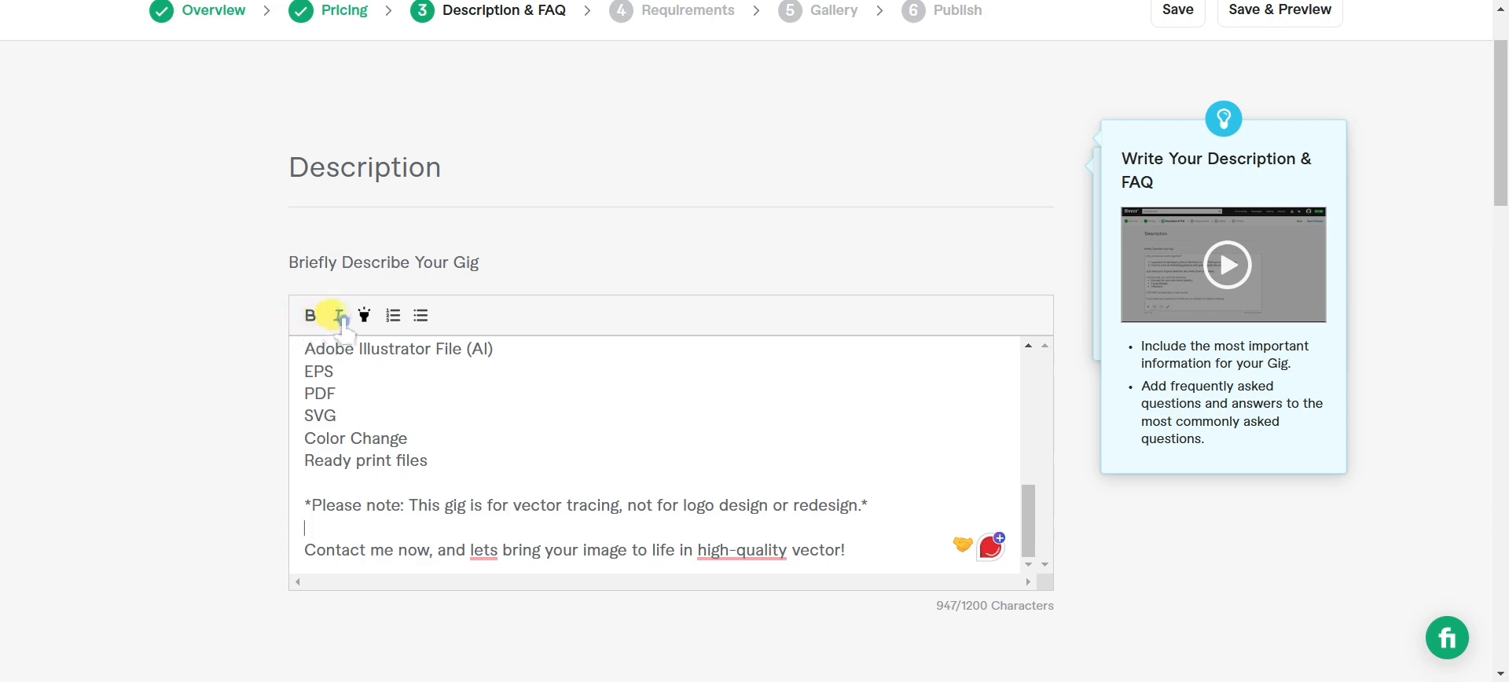
Format the "Why Choose Me?" heading as bold and highlighted
scroll(405, 357, up, 5)
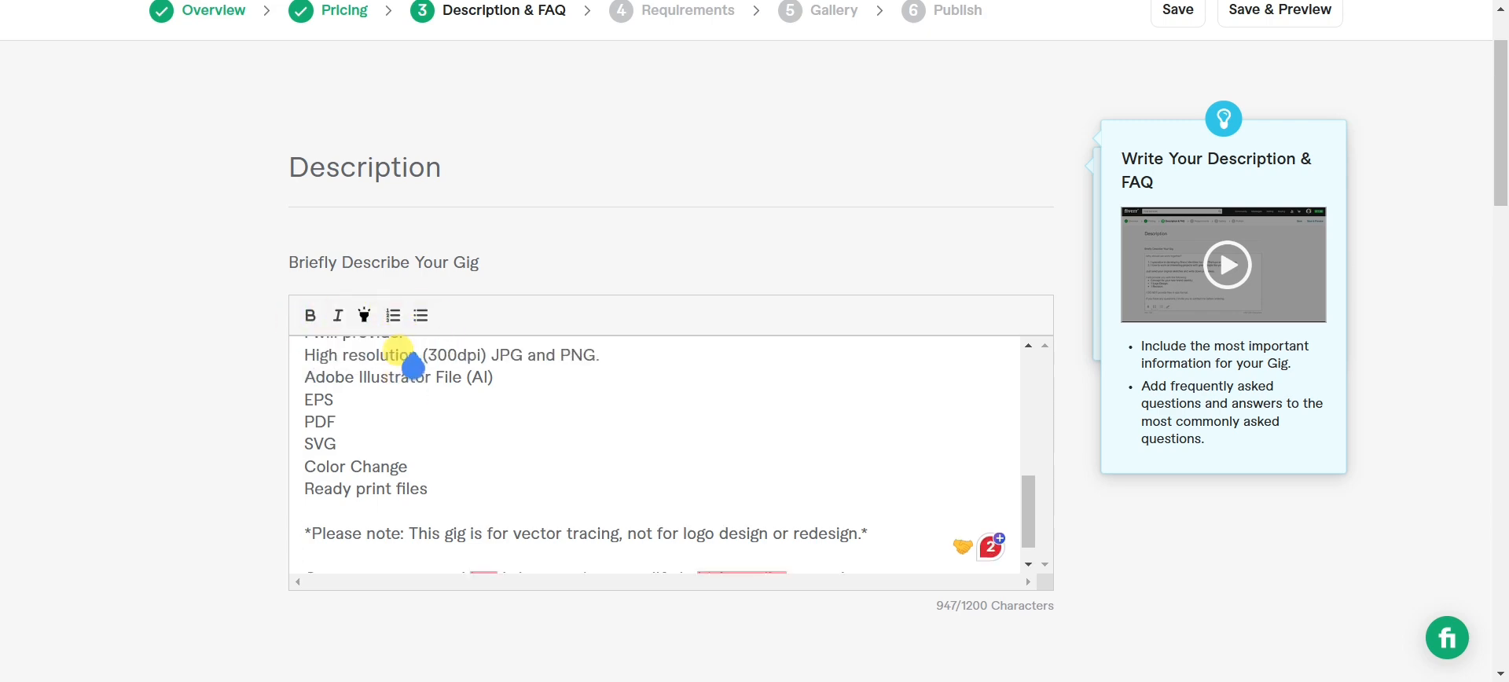
scroll(434, 417, up, 3)
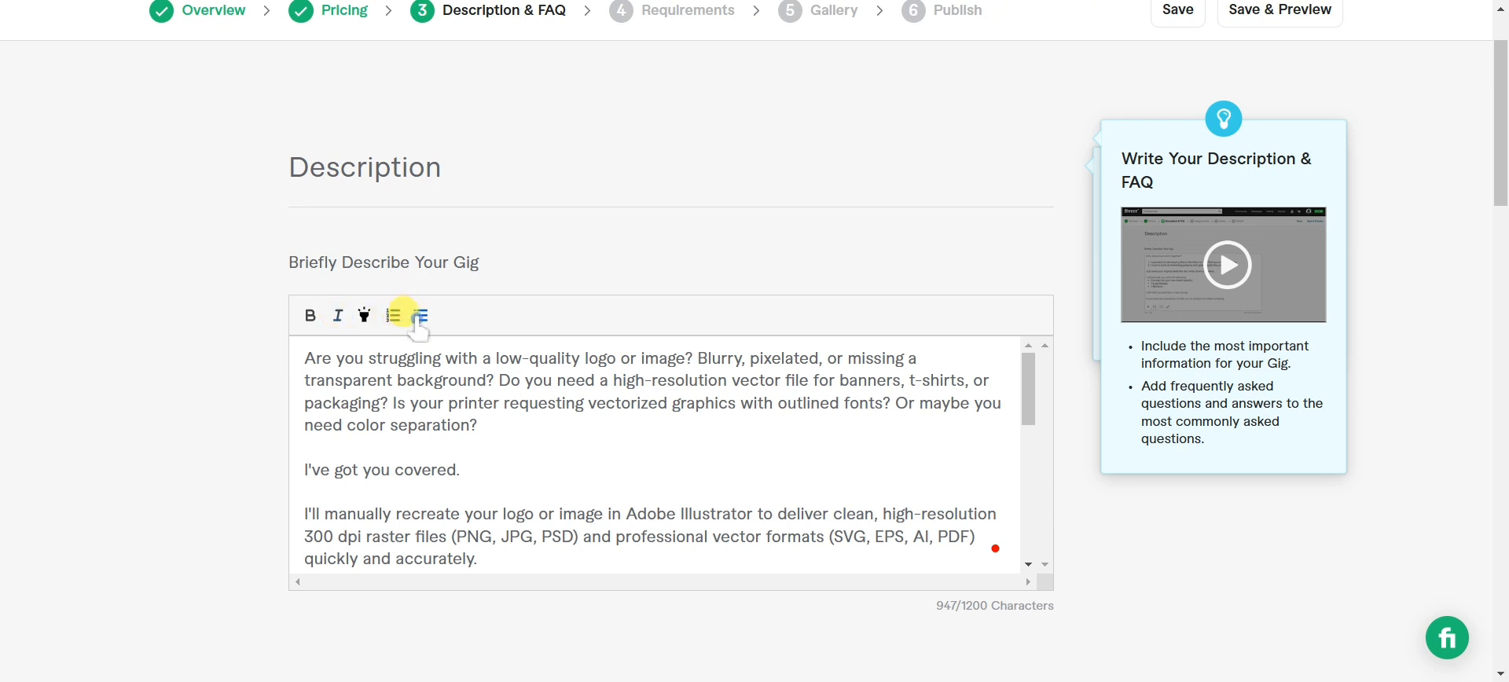
scroll(404, 385, down, 1)
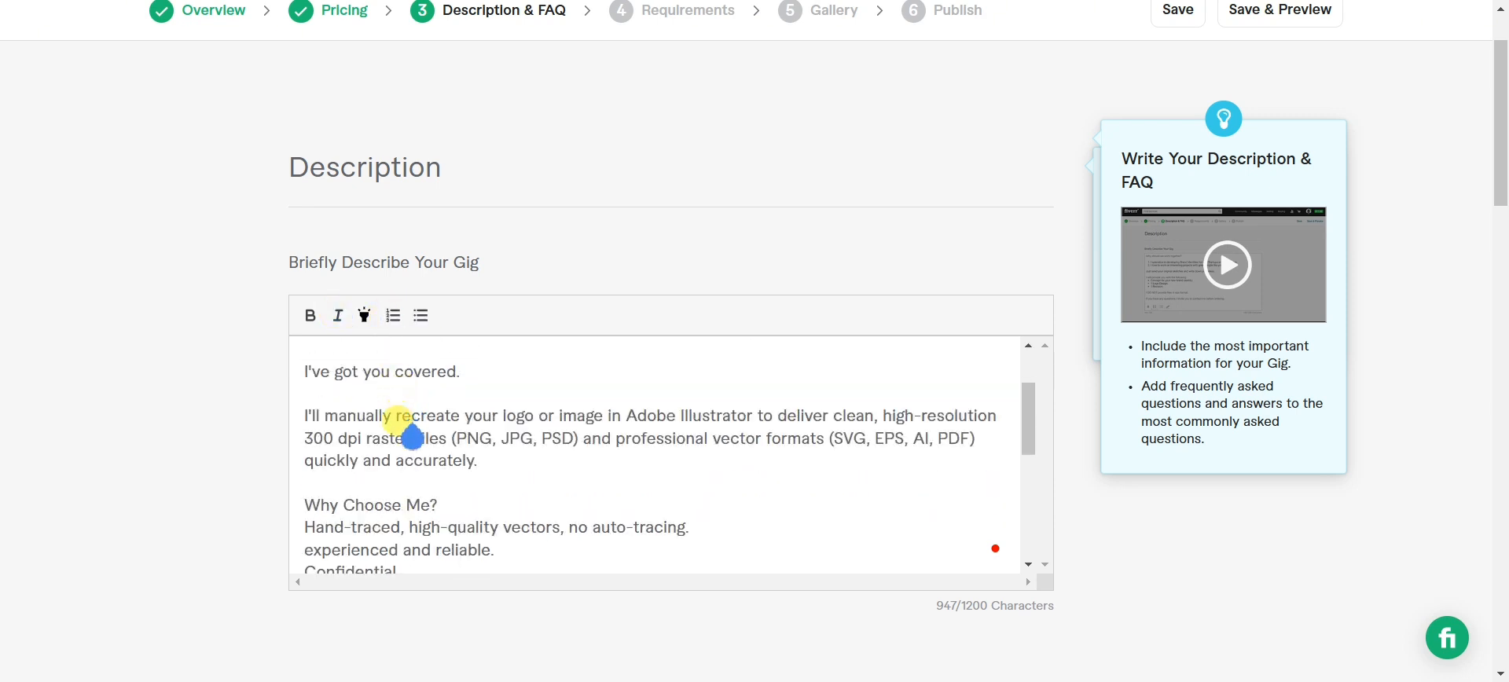
drag(440, 507, 303, 506)
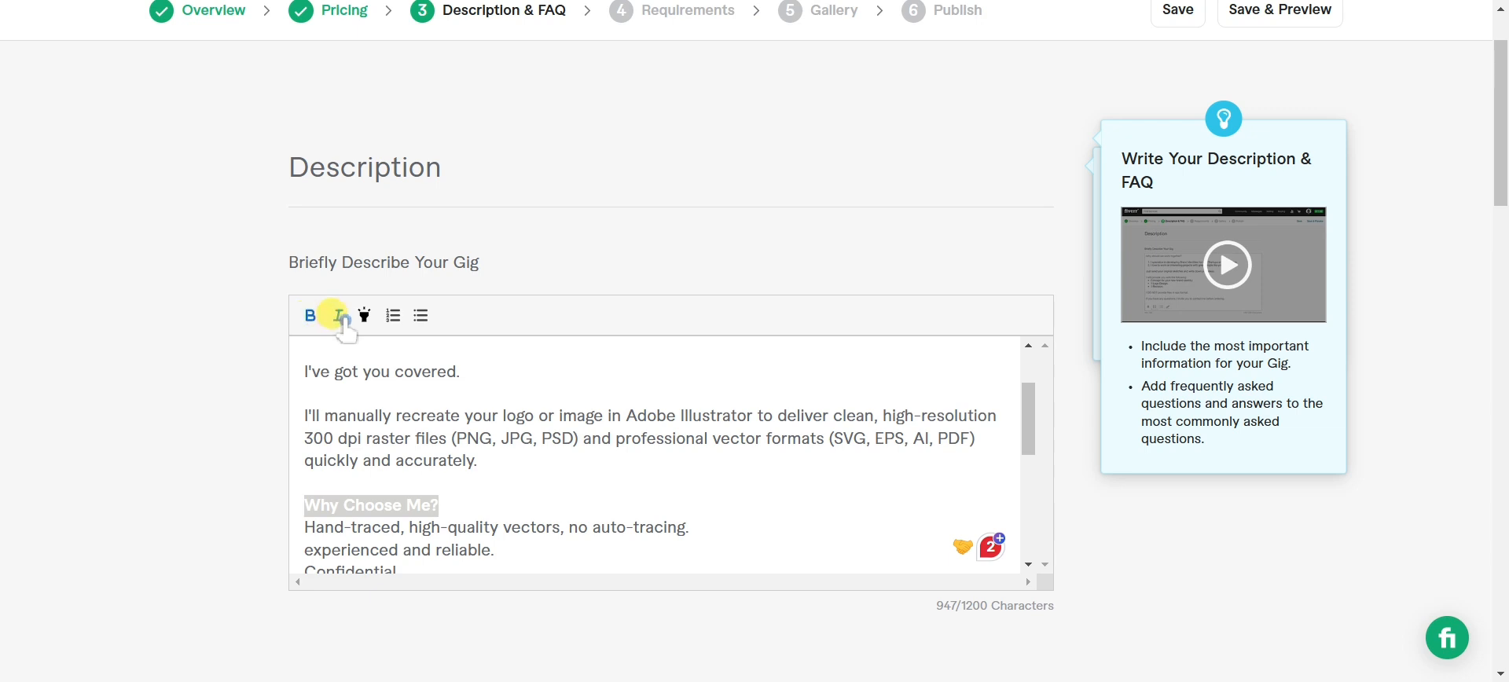
click(364, 315)
click(476, 526)
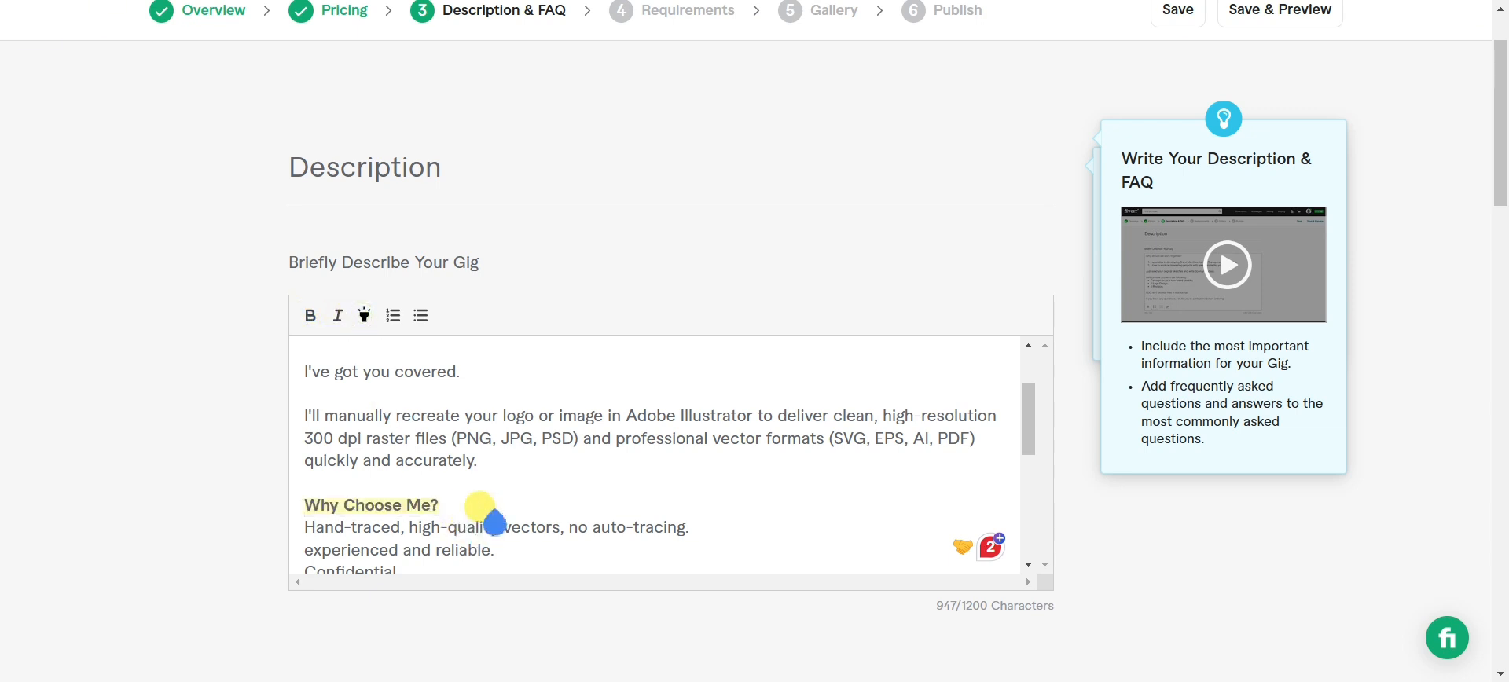
Turn the four lines under "Why Choose Me?" into a bulleted list
scroll(471, 511, down, 1)
drag(488, 498, 306, 431)
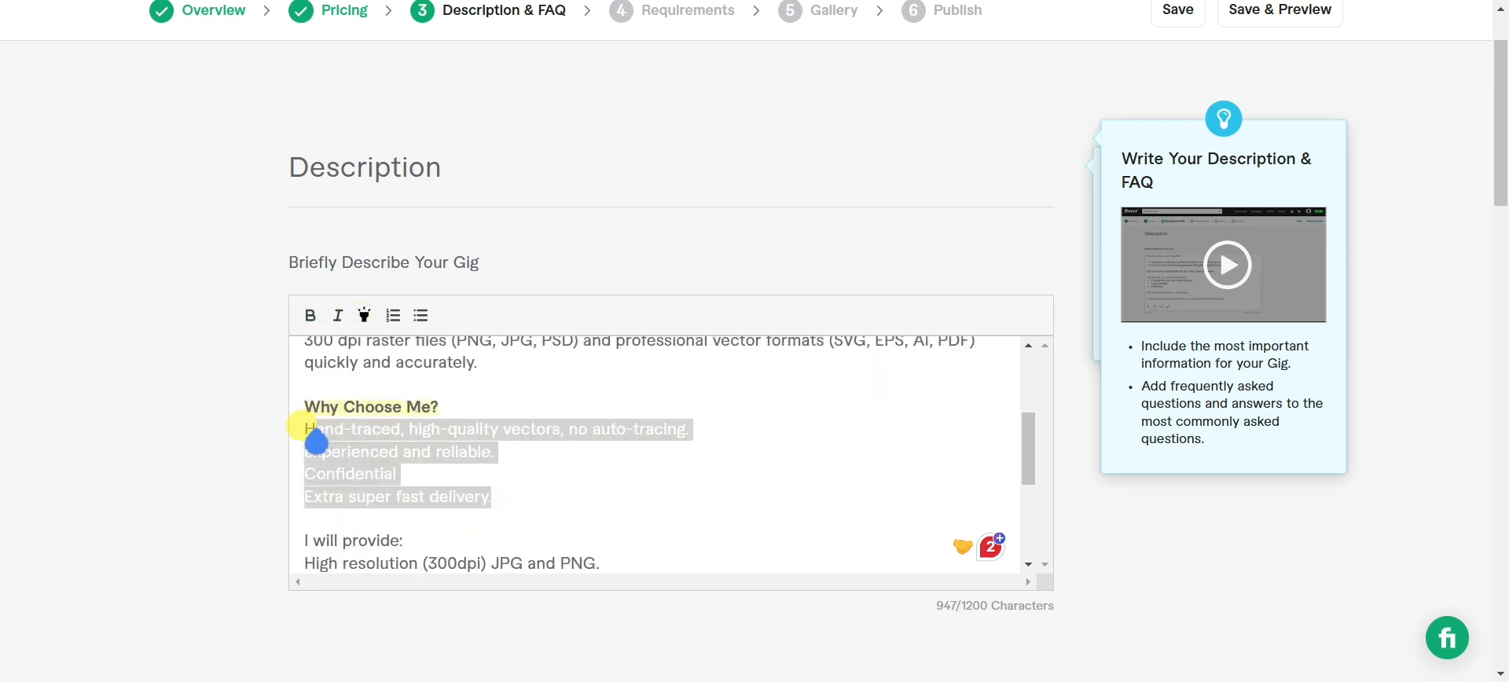
click(420, 315)
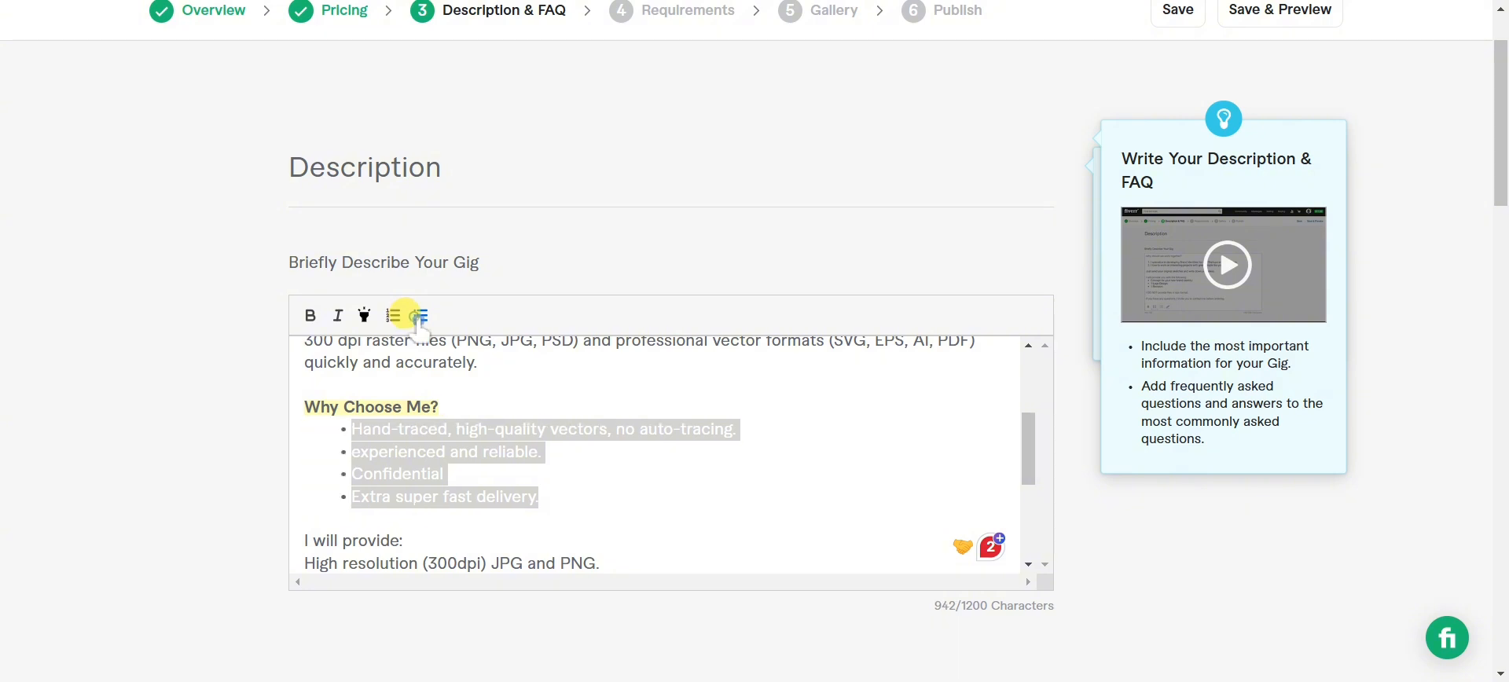
Format the "I will provide:" heading as bold and highlighted
click(402, 540)
drag(402, 541, 295, 541)
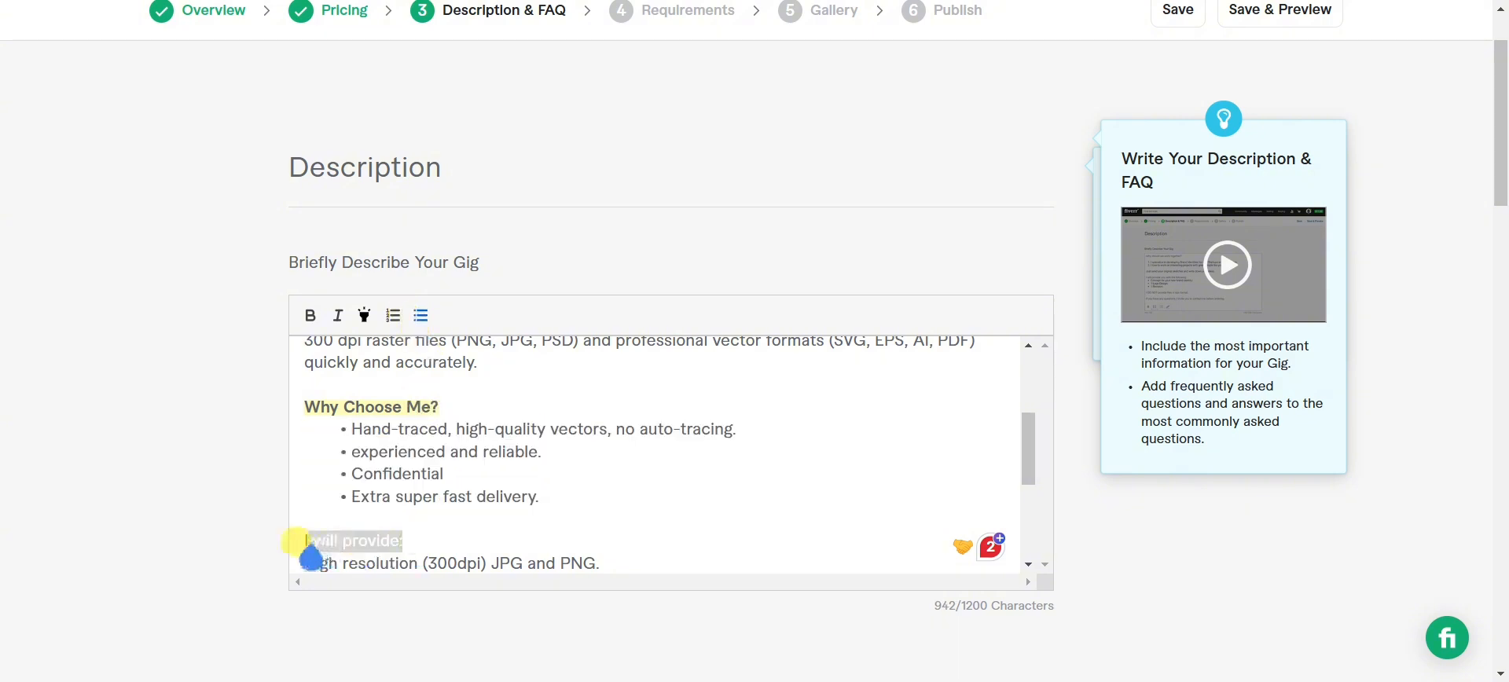
click(309, 316)
Turn the deliverables from "High resolution (300dpi) JPG and PNG." through "Ready print files" into a bulleted list
scroll(400, 440, down, 5)
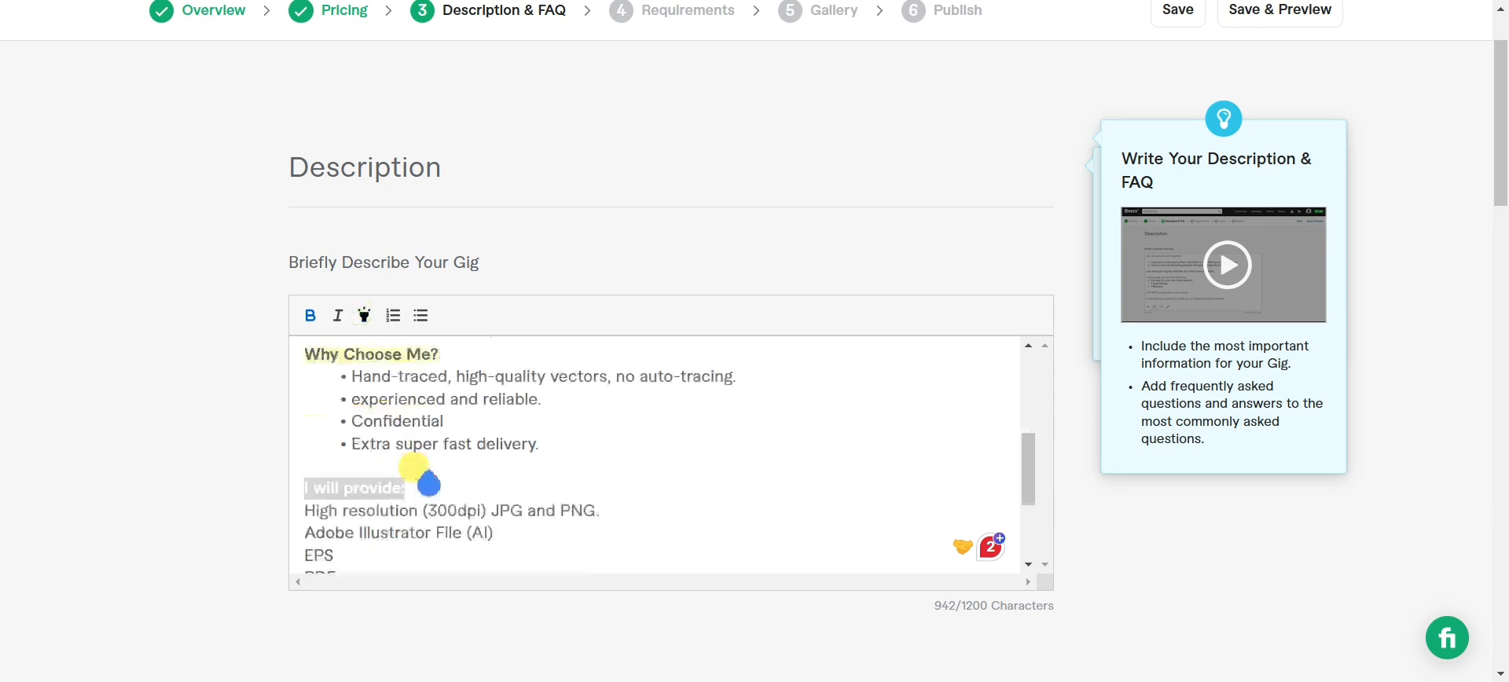
drag(445, 516, 394, 353)
click(421, 315)
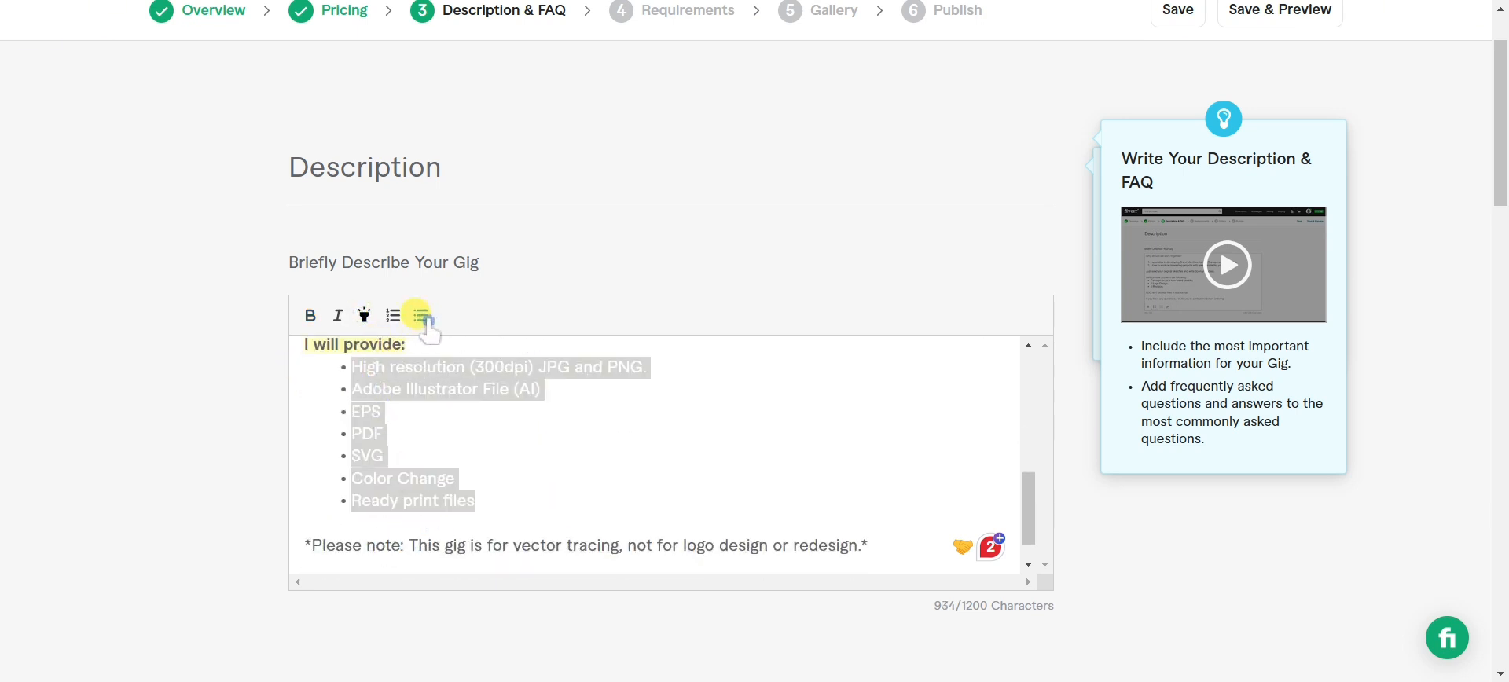
Format the "*Please note" and "Contact me now" sentences as italic and highlighted
scroll(457, 500, down, 1)
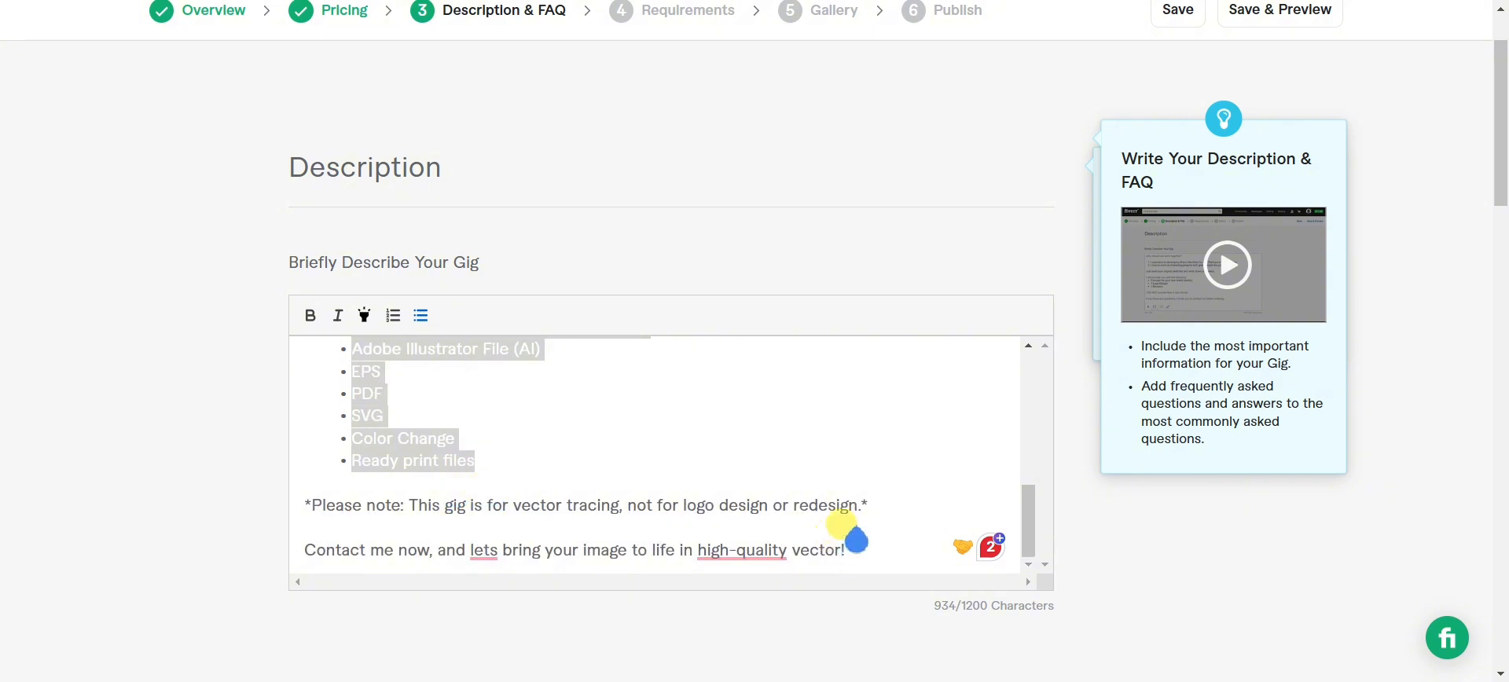
drag(845, 559, 310, 508)
click(338, 315)
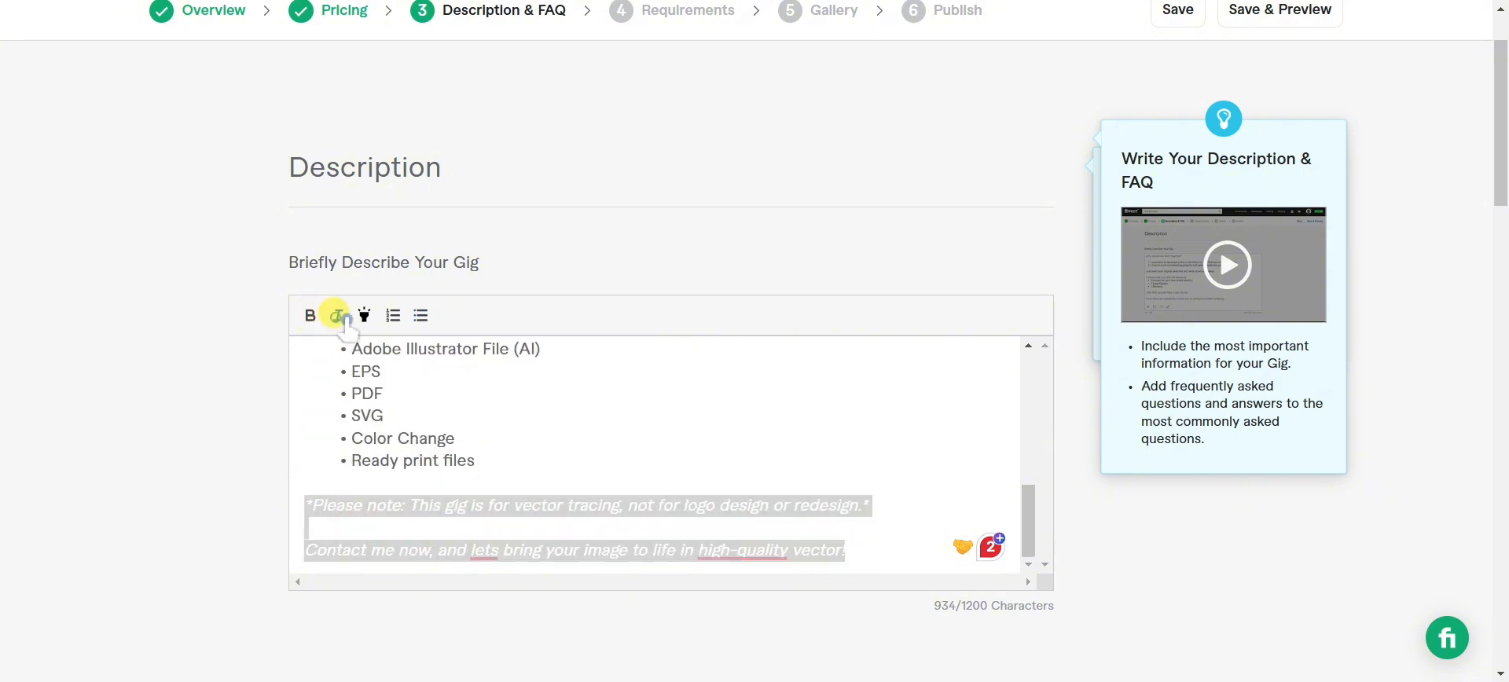
click(367, 315)
click(674, 521)
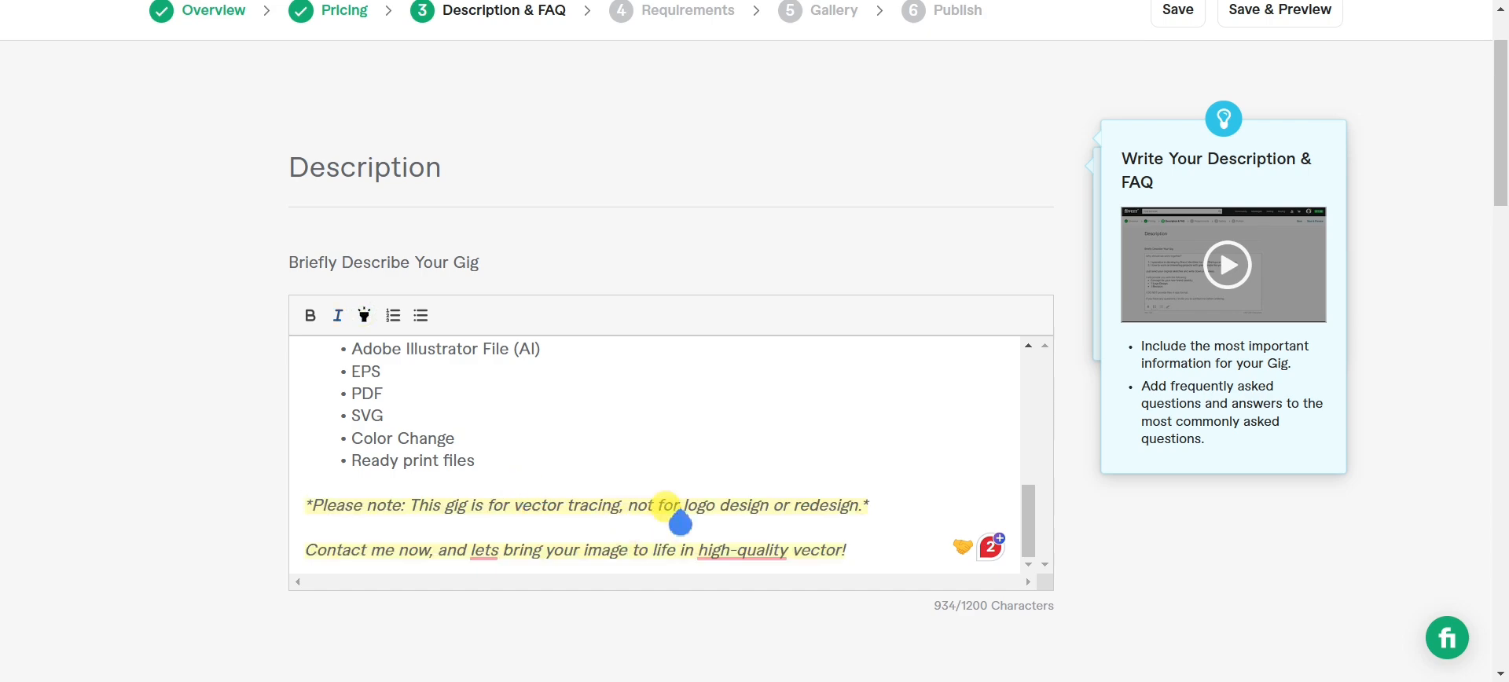
Switch to Notepad and copy the question "What cannot be recreated in vector?" from Fiverr GIG.txt
scroll(673, 519, up, 5)
scroll(664, 507, up, 2)
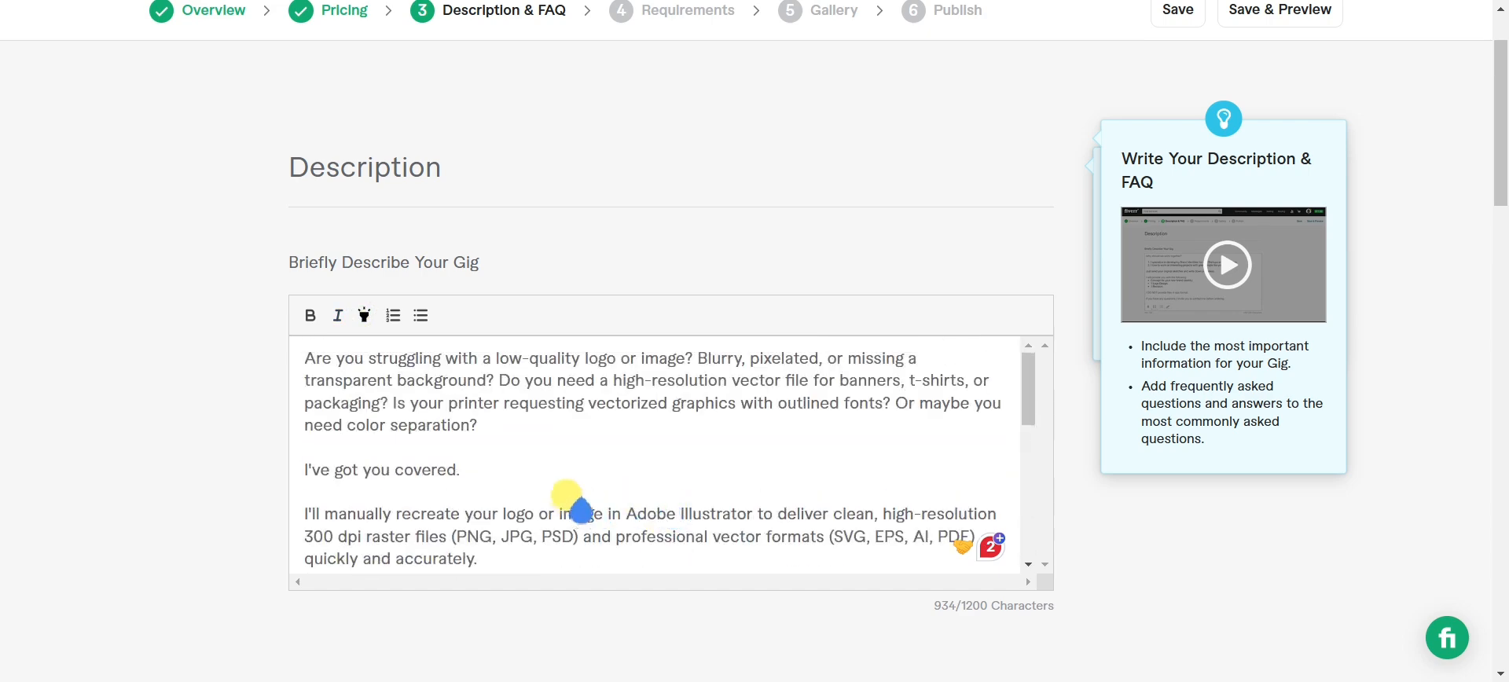
scroll(684, 460, down, 8)
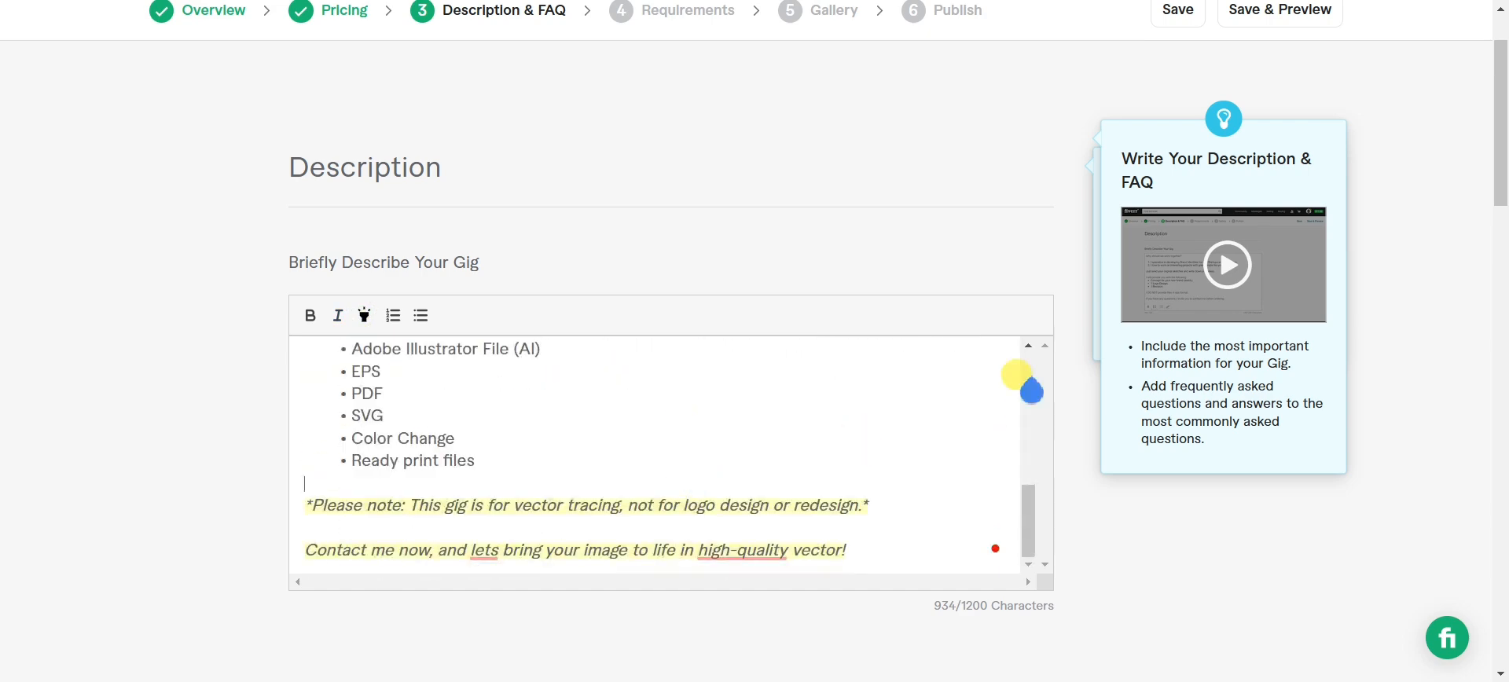
scroll(1148, 495, down, 3)
scroll(1148, 495, down, 10)
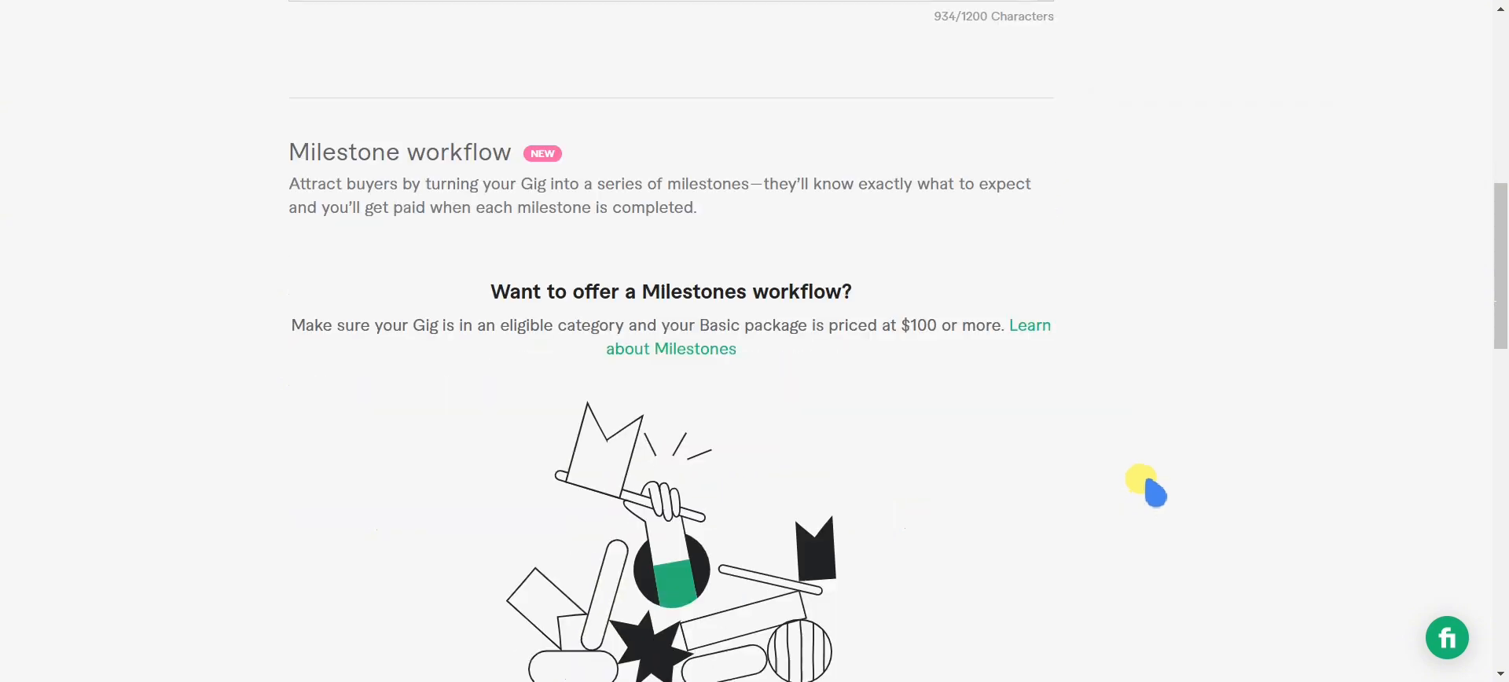
scroll(1154, 487, down, 1)
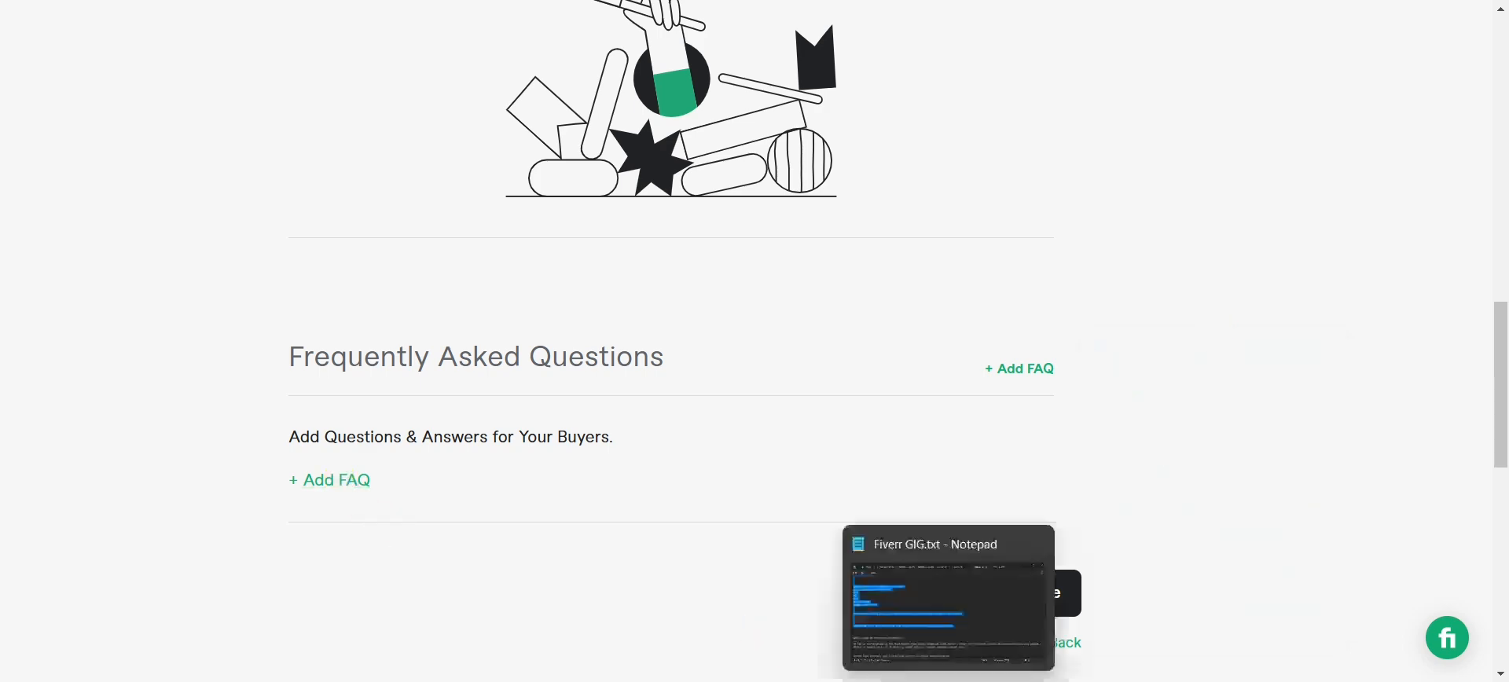
click(948, 681)
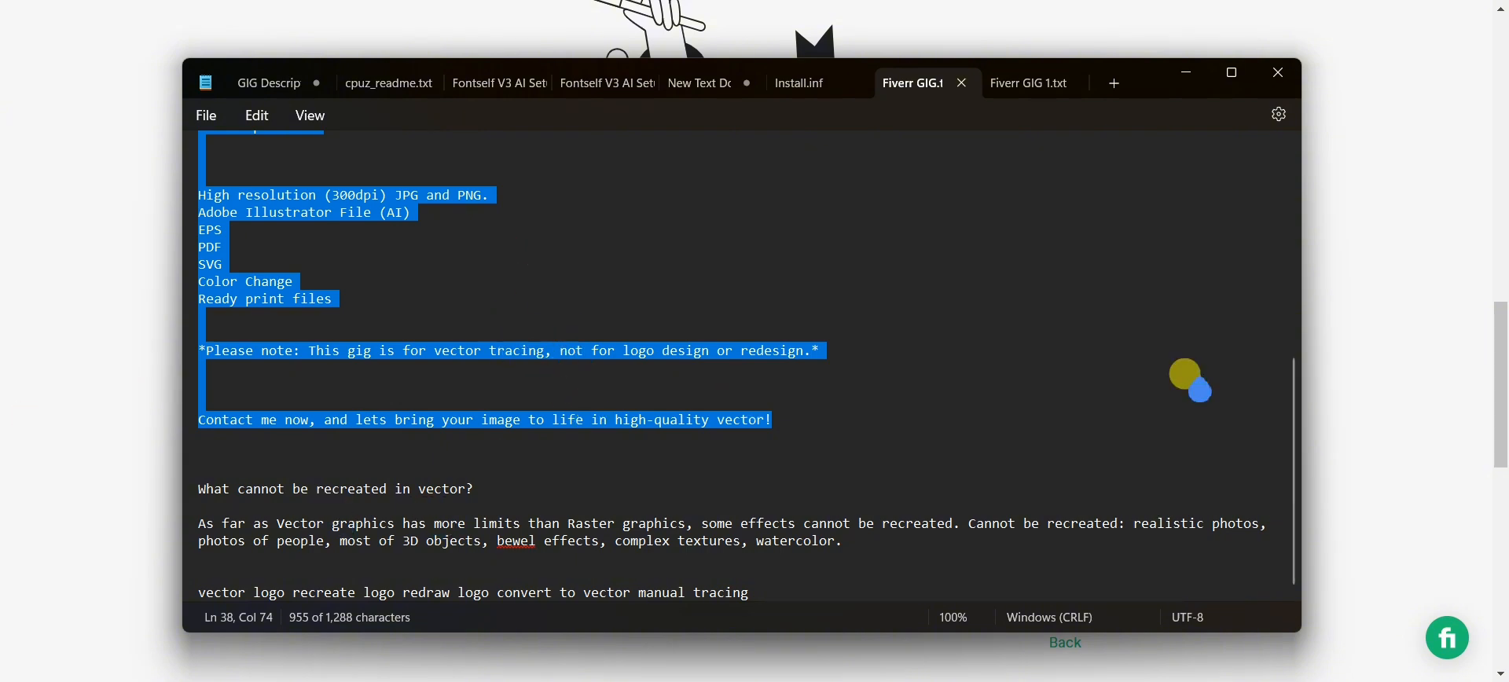
drag(1293, 404, 1293, 451)
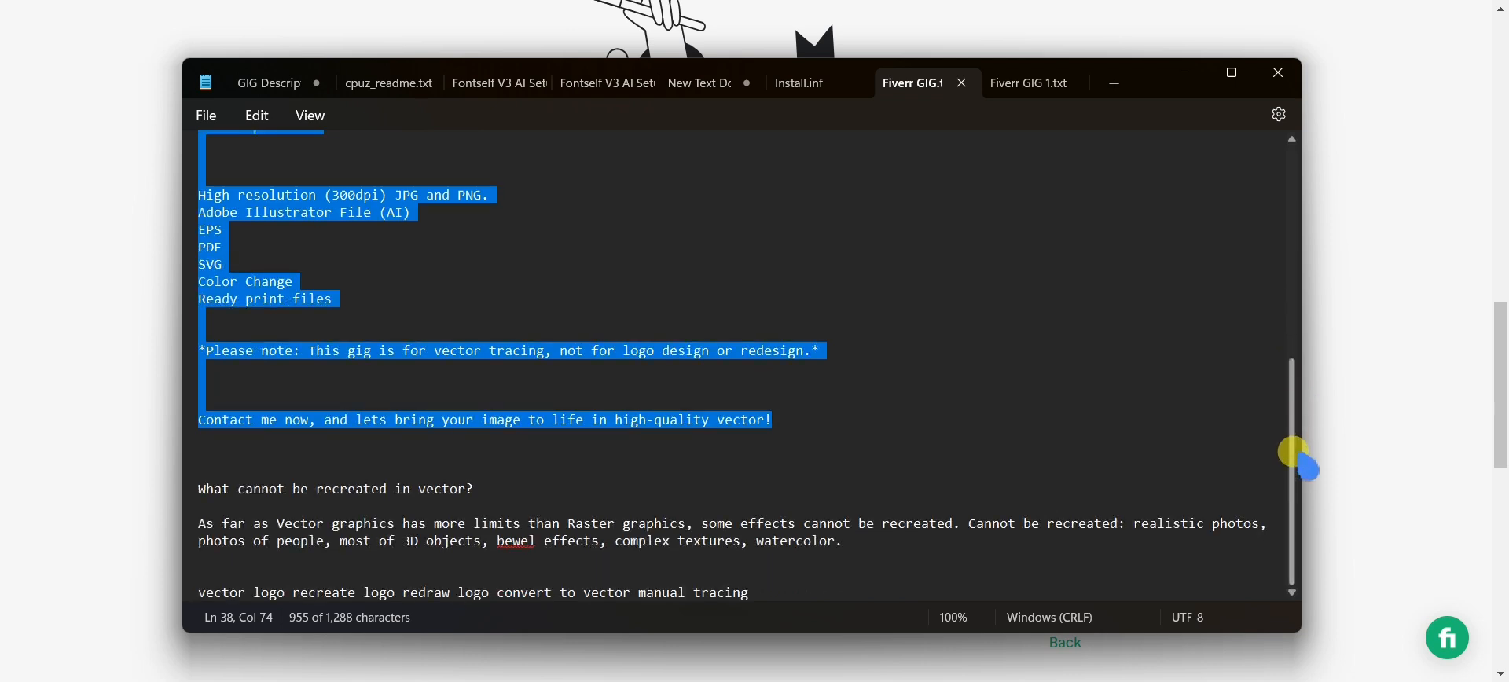
drag(475, 489, 188, 491)
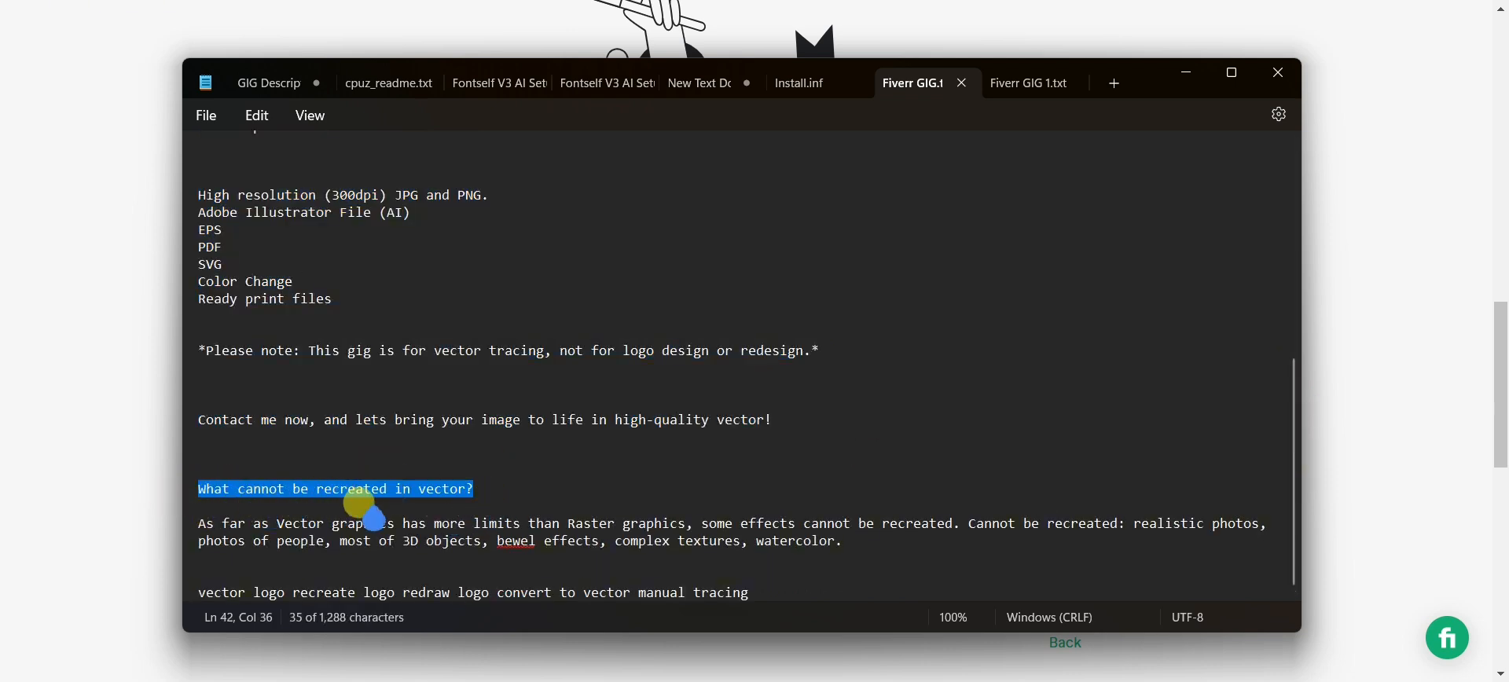
key(ctrl+c)
Return to the Fiverr gig form, start a new FAQ entry and paste the copied text as its question
click(31, 496)
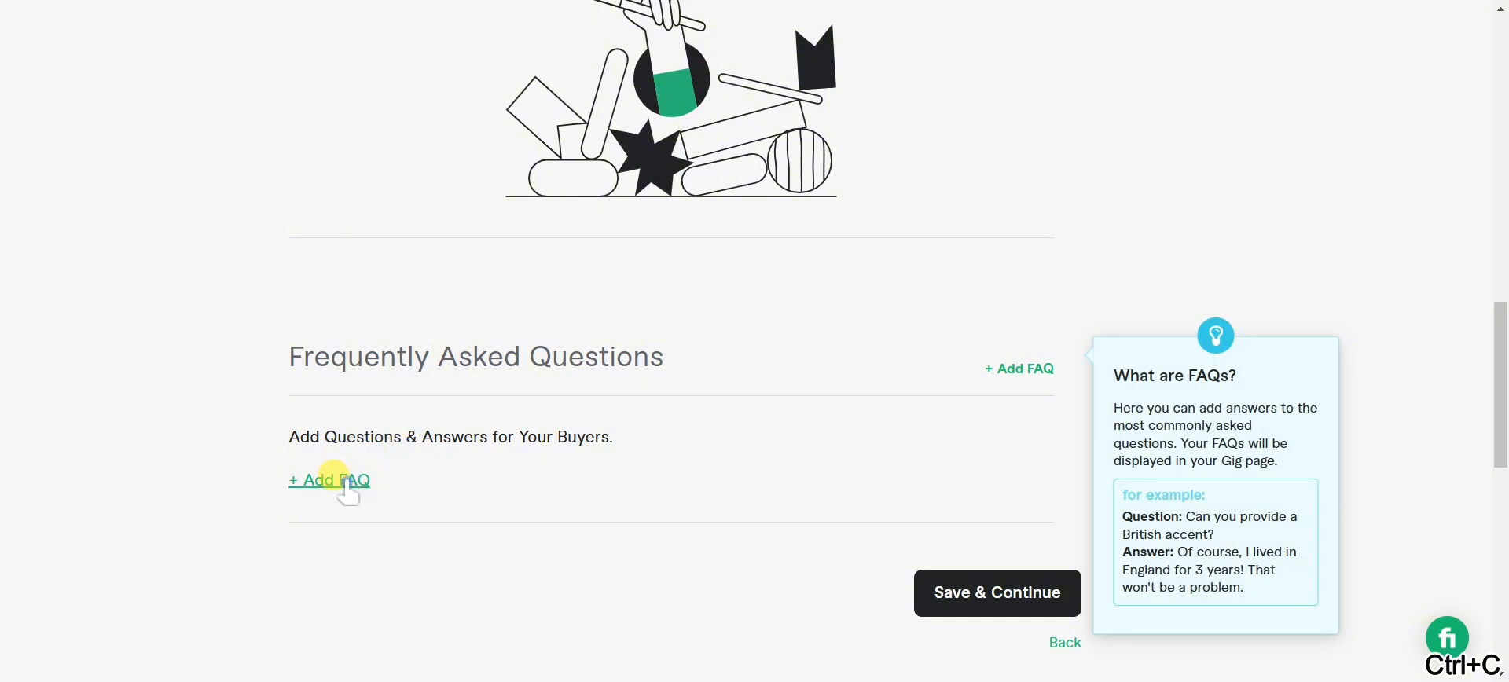
click(339, 481)
click(398, 500)
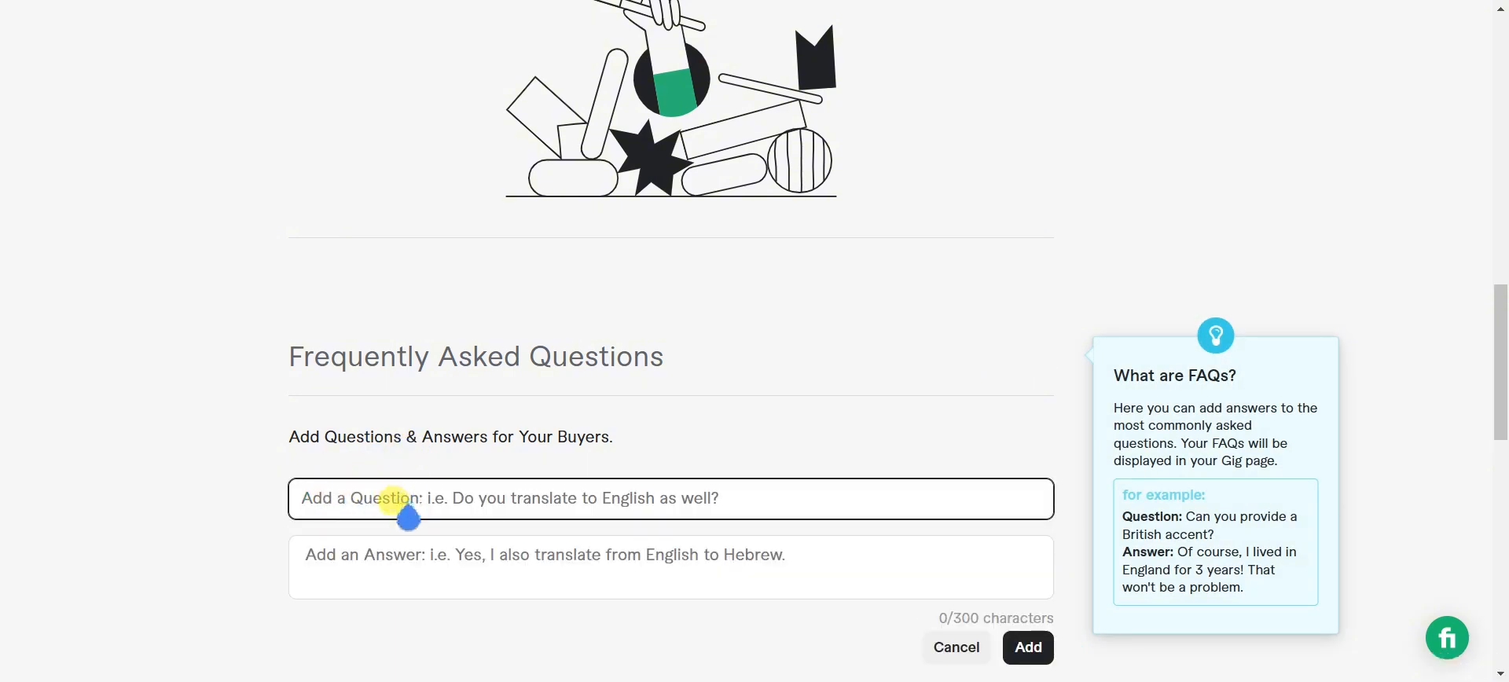
key(ctrl+v)
Copy the paragraph starting "As far as Vector graphics" from Fiverr GIG.txt in Notepad and paste it as the FAQ's answer
click(427, 562)
key(alt+Tab)
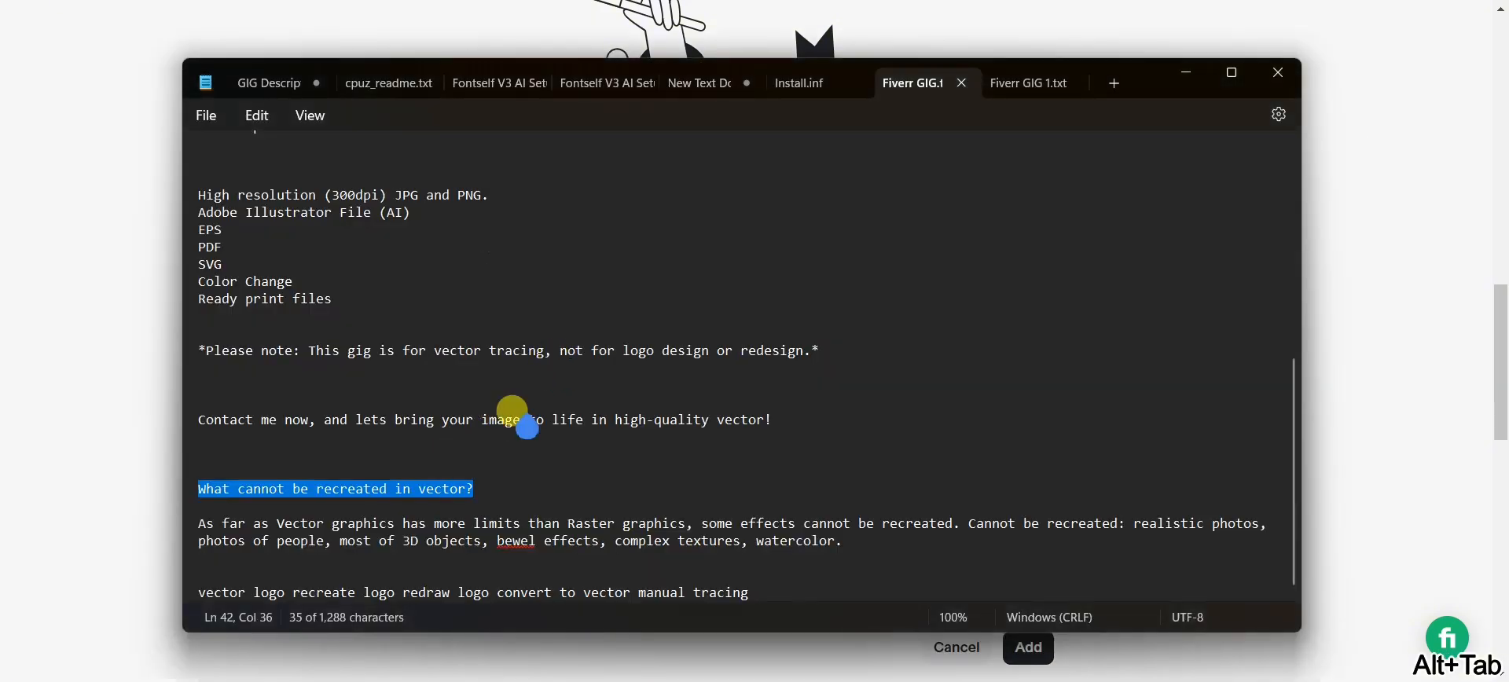
drag(840, 543, 188, 523)
key(ctrl+c)
click(123, 503)
click(421, 566)
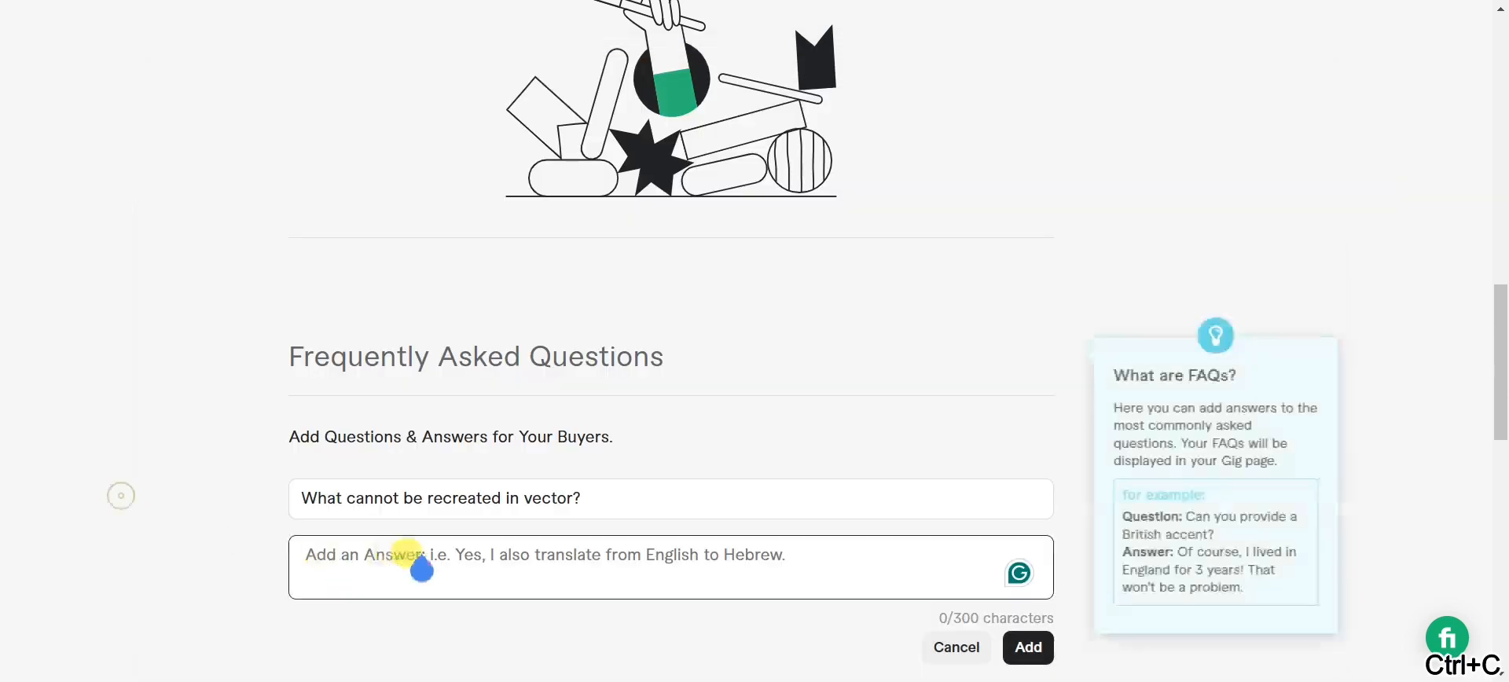
key(ctrl+v)
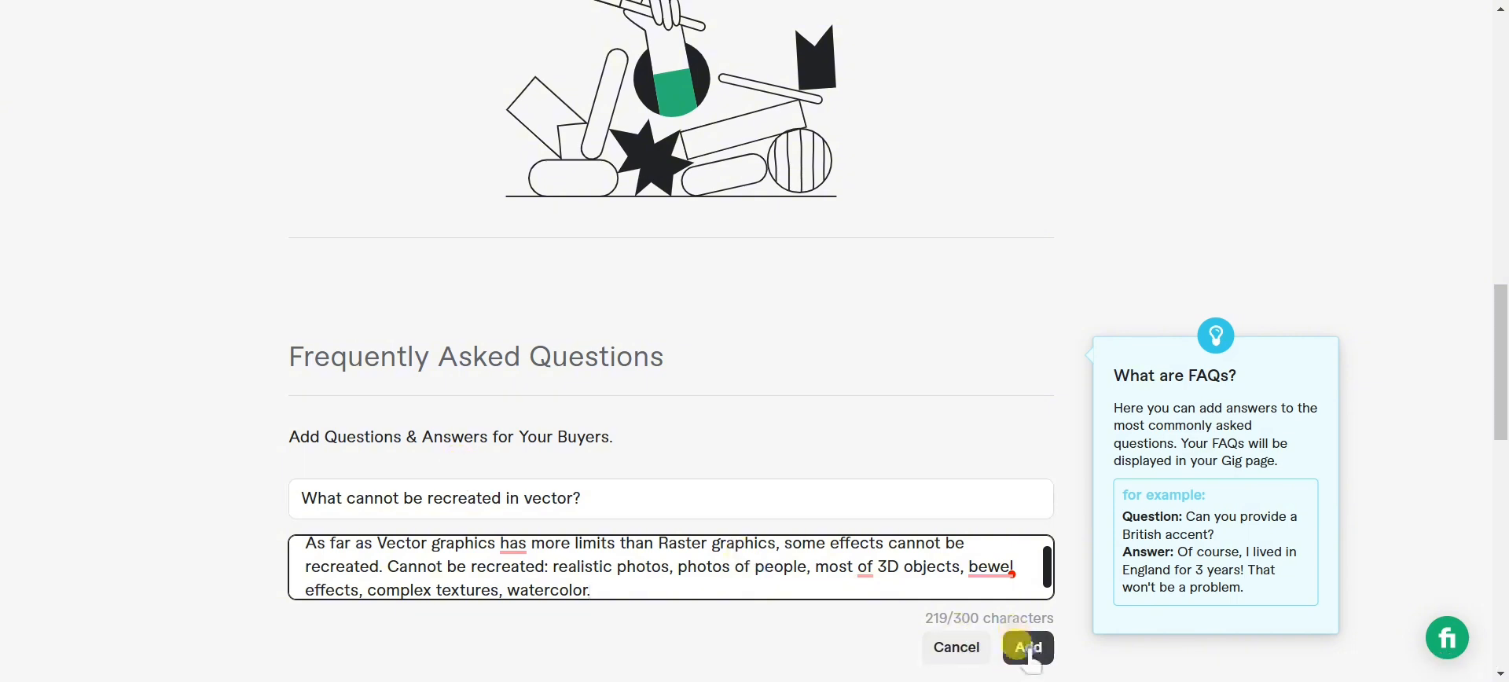
Replace "bewel" with "jewel" in the answer and add the question and answer to the gig's FAQ
click(974, 567)
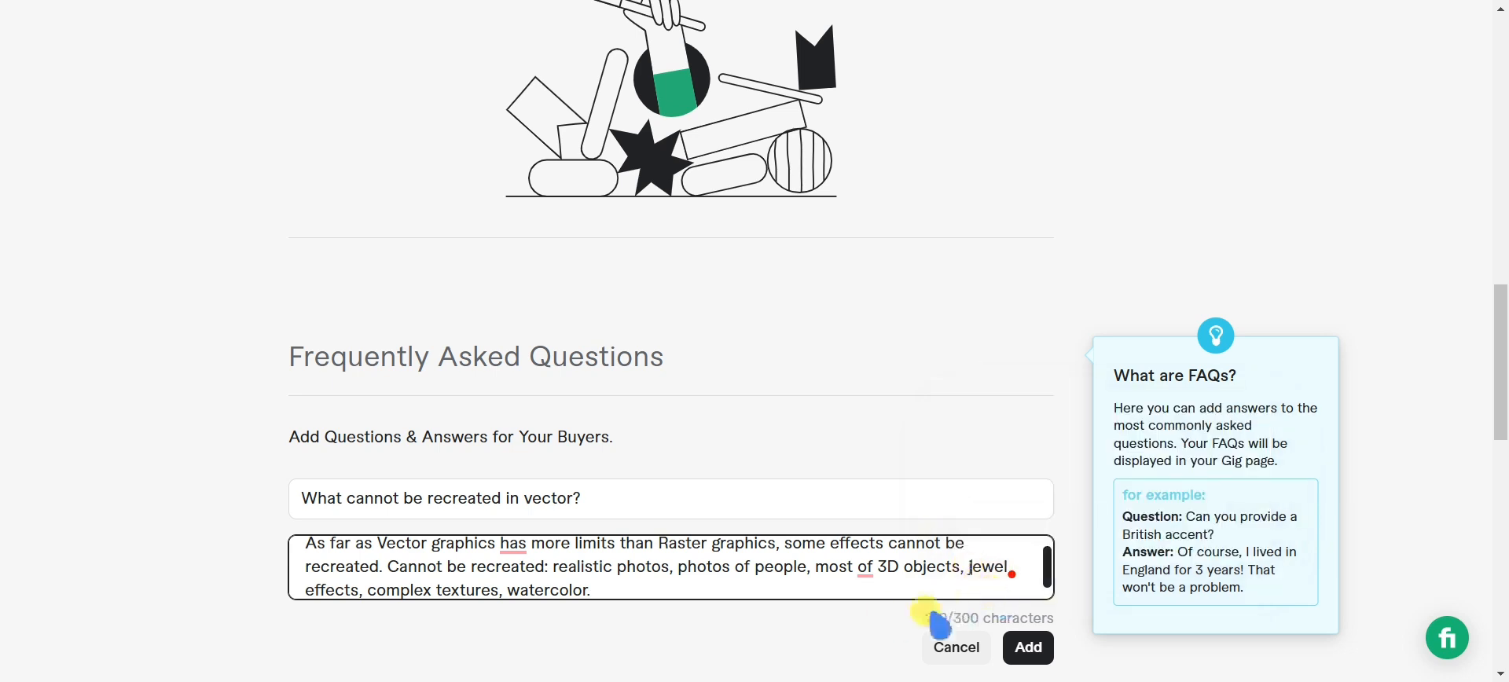
click(1028, 647)
scroll(1022, 503, down, 2)
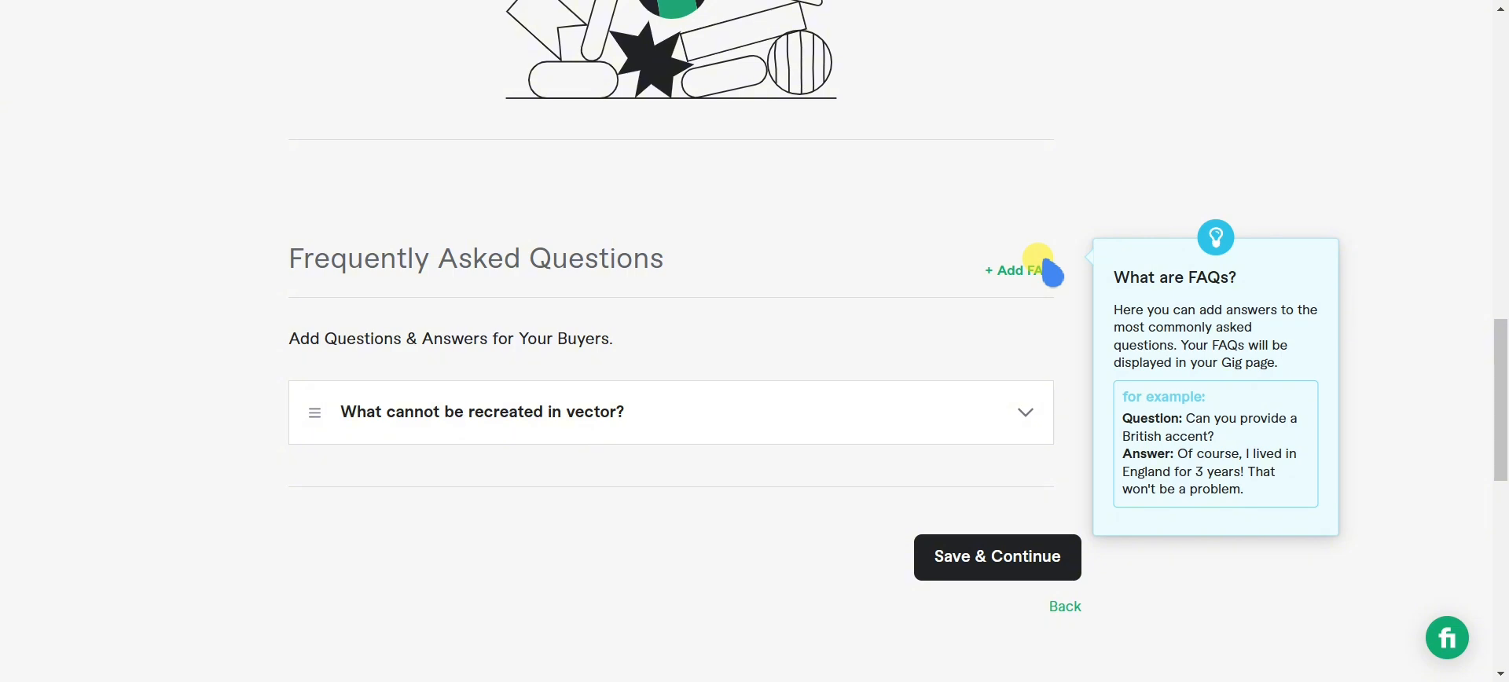
Save the description and FAQ, and continue to the buyer questions in the Requirements stage
click(998, 558)
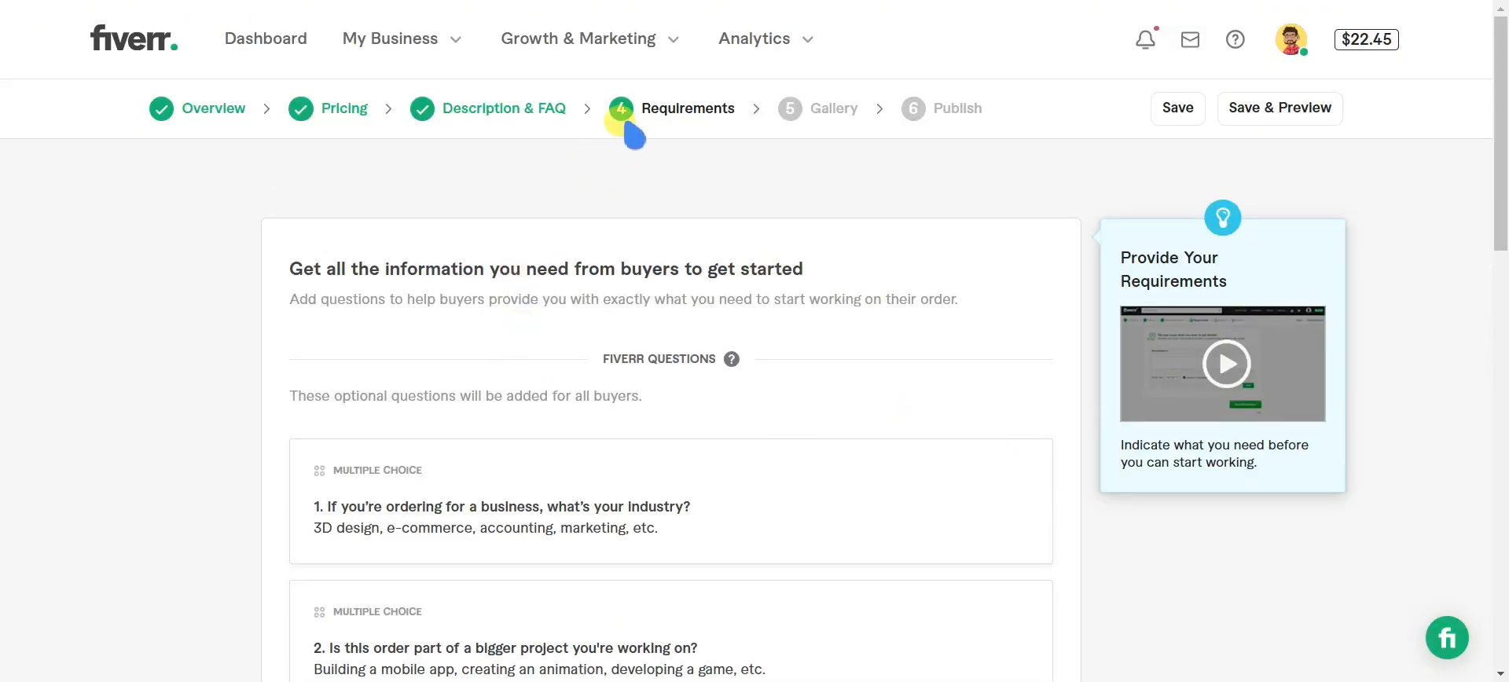
scroll(624, 173, down, 5)
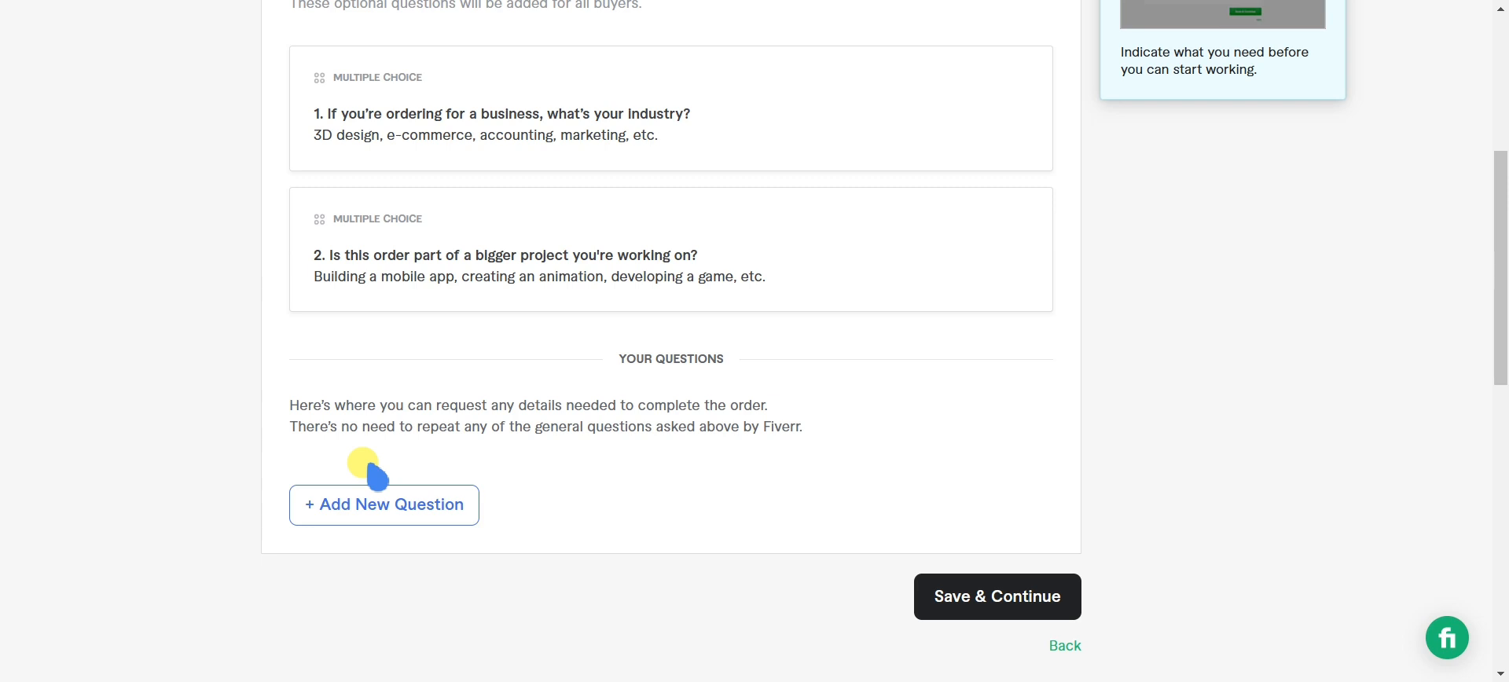
scroll(376, 471, up, 4)
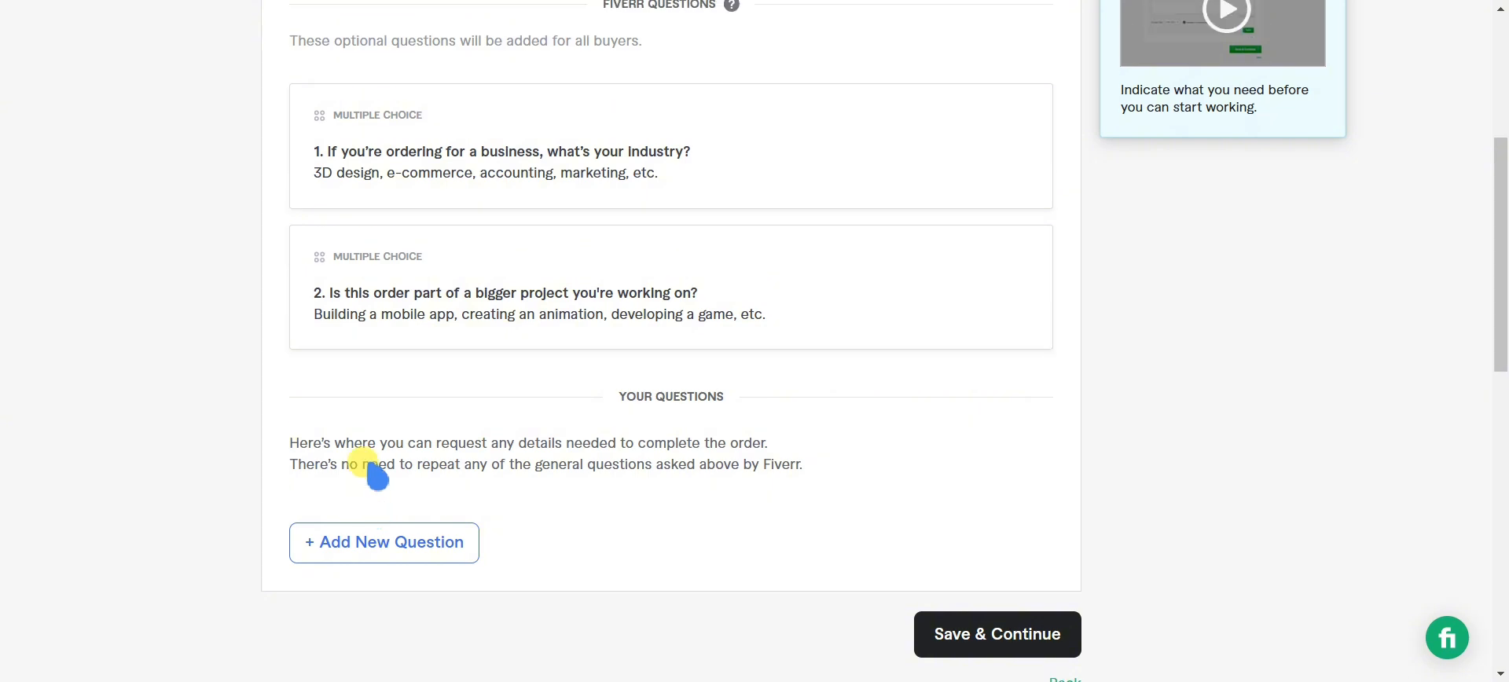
scroll(364, 468, down, 3)
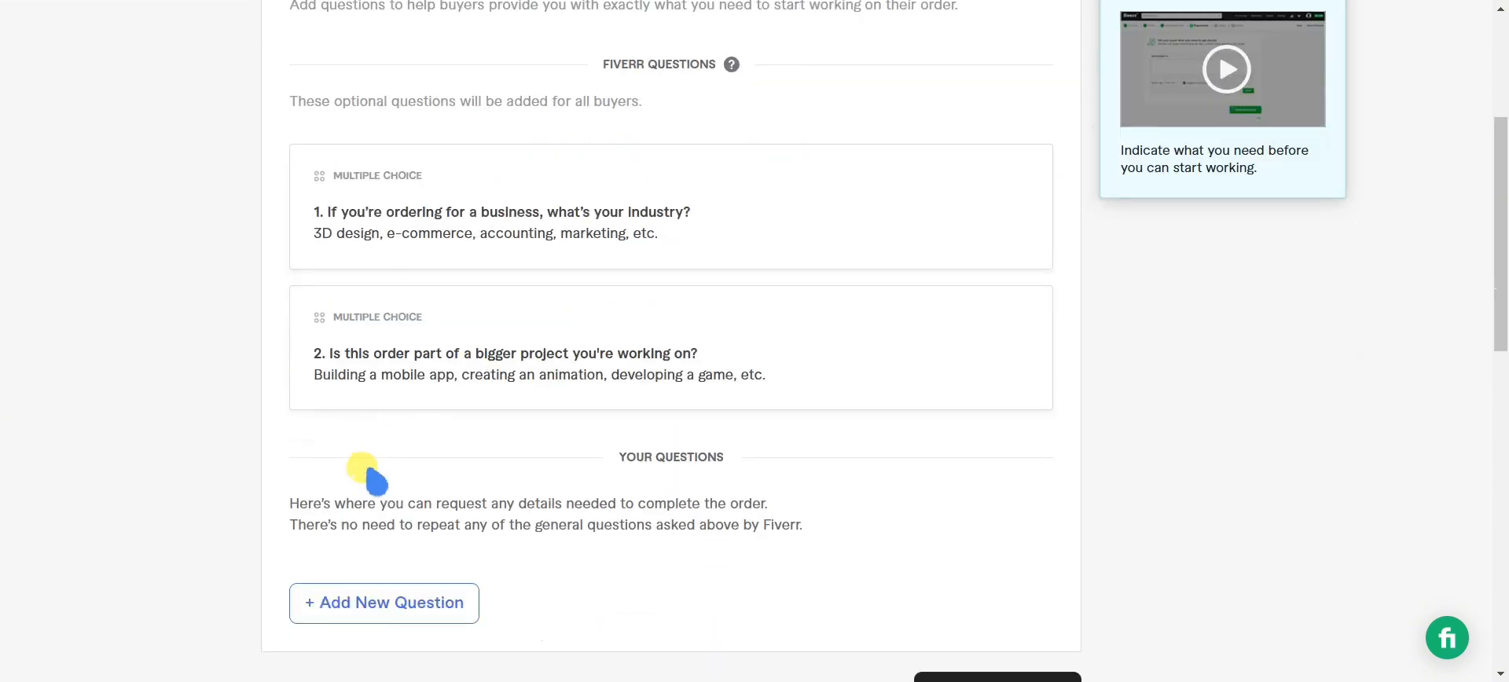
Start a new required buyer question with the text "Please describe me what you need?"
click(370, 610)
scroll(405, 583, down, 3)
click(438, 486)
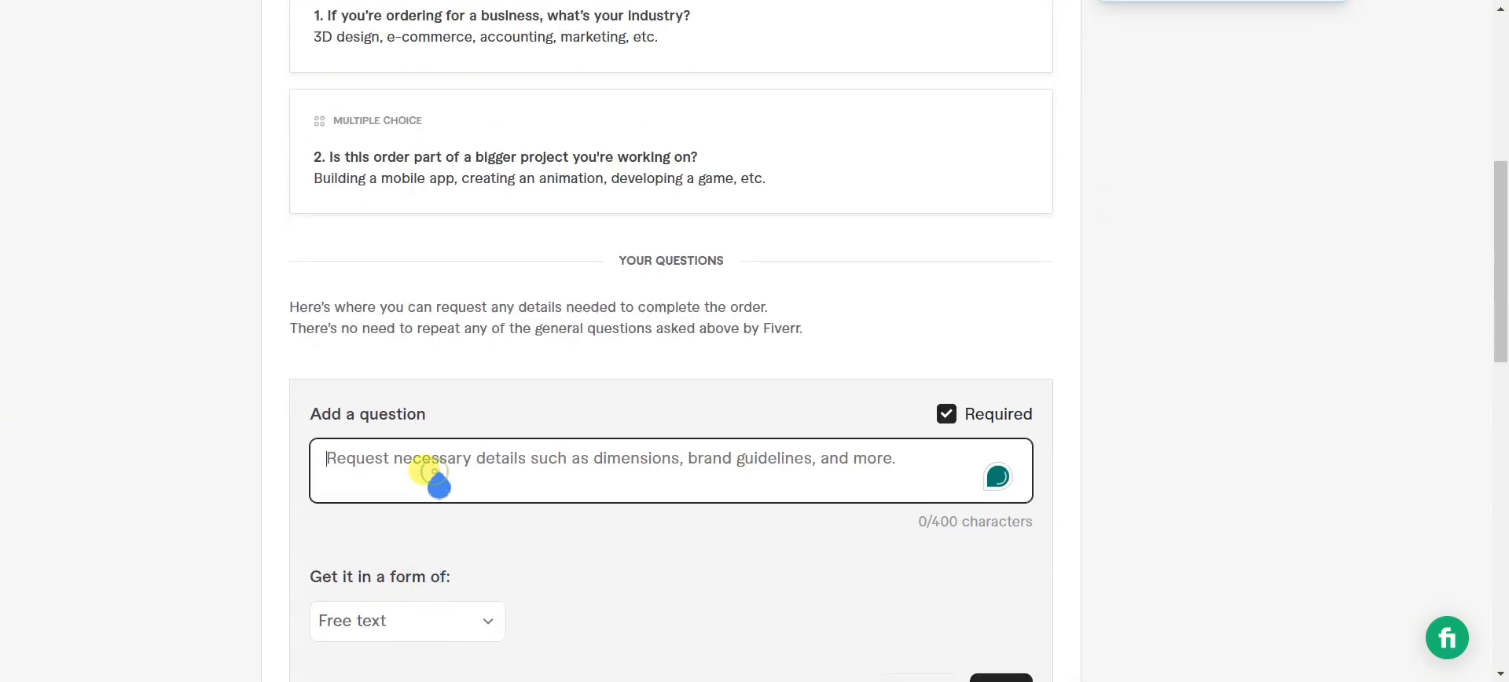
text(Please de)
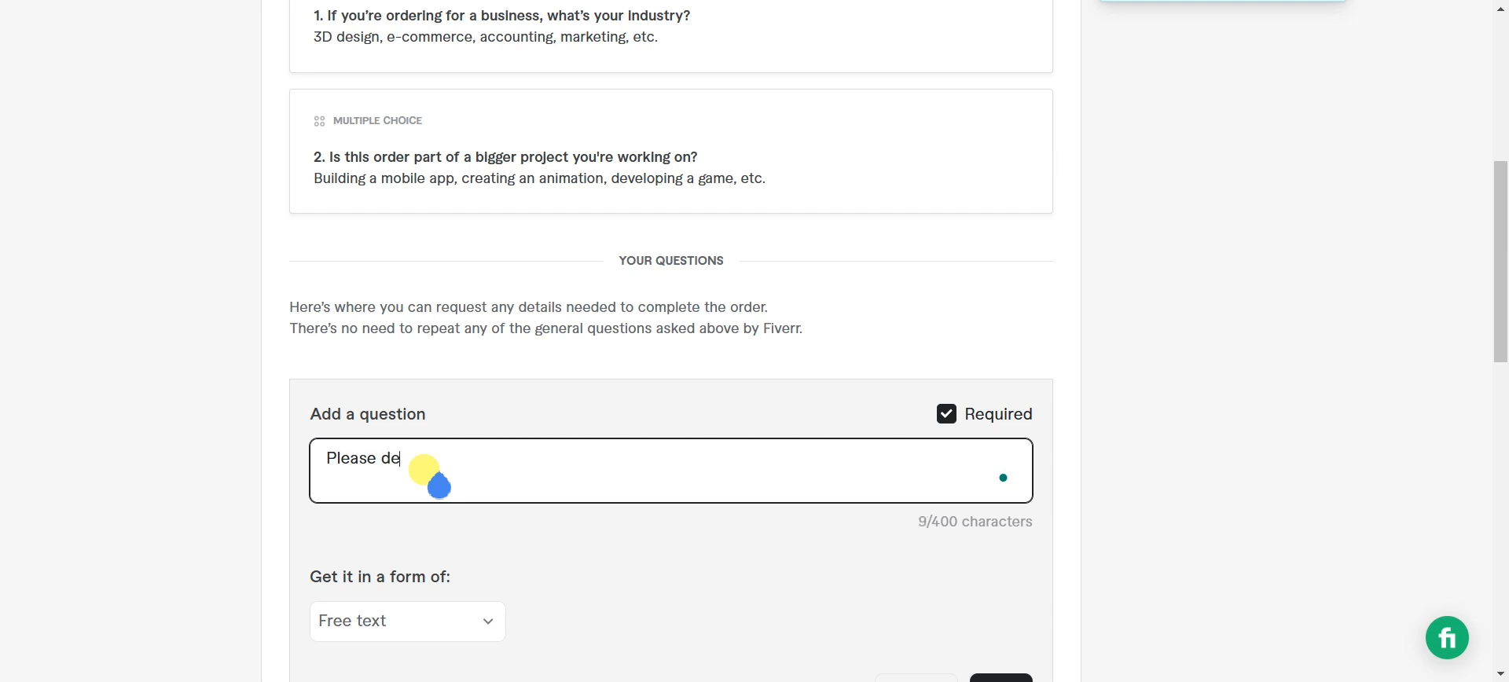
text(scribe me waht)
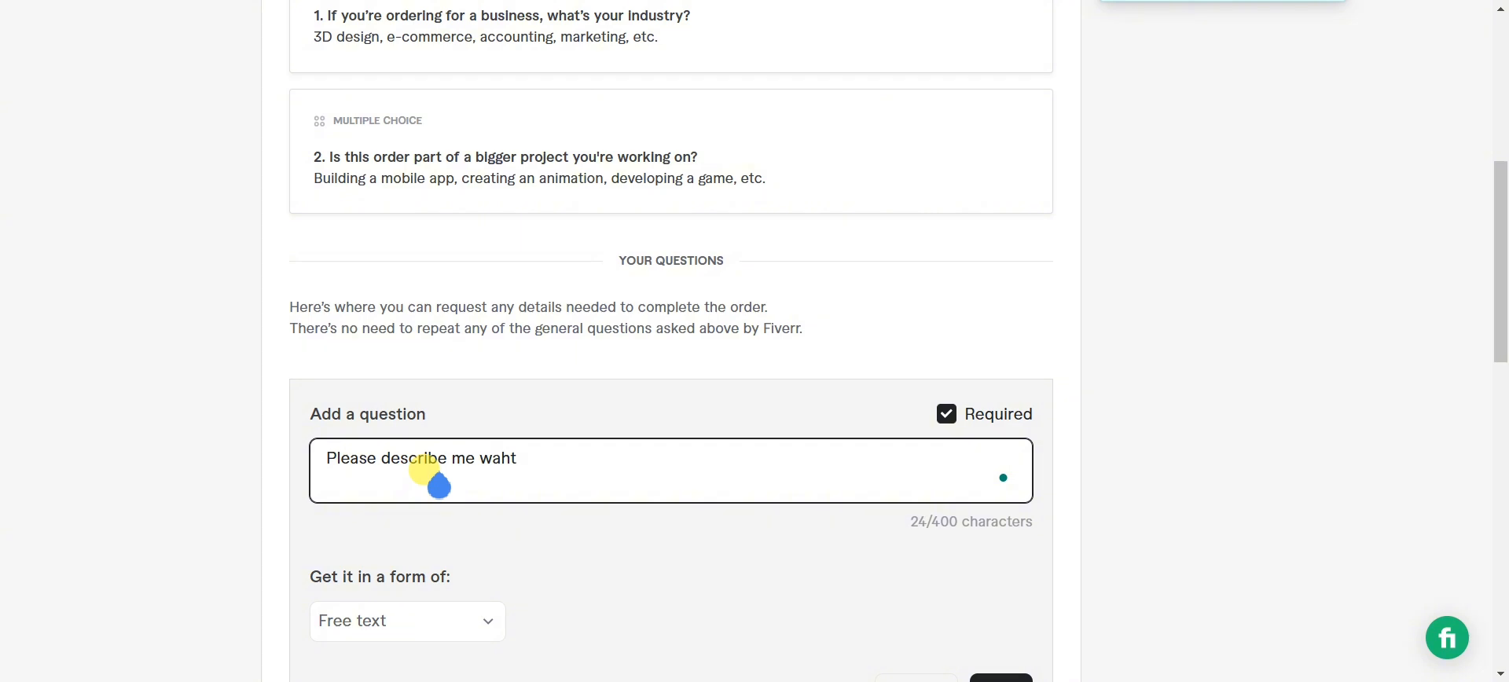
key(BackSpace)
key(BackSpace)
key(BackSpace)
text(hat you need?)
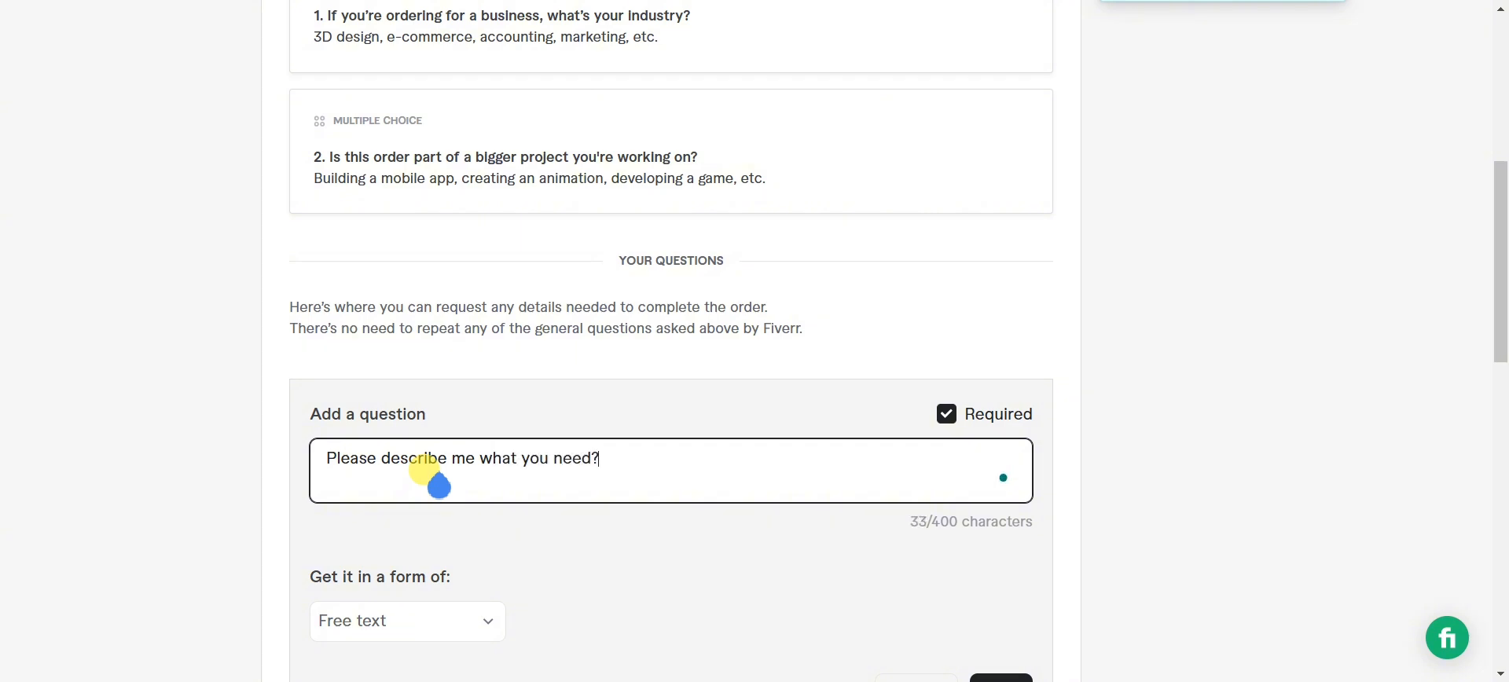
Set the question's answer form to Free text and add it to the requirements
scroll(428, 508, down, 2)
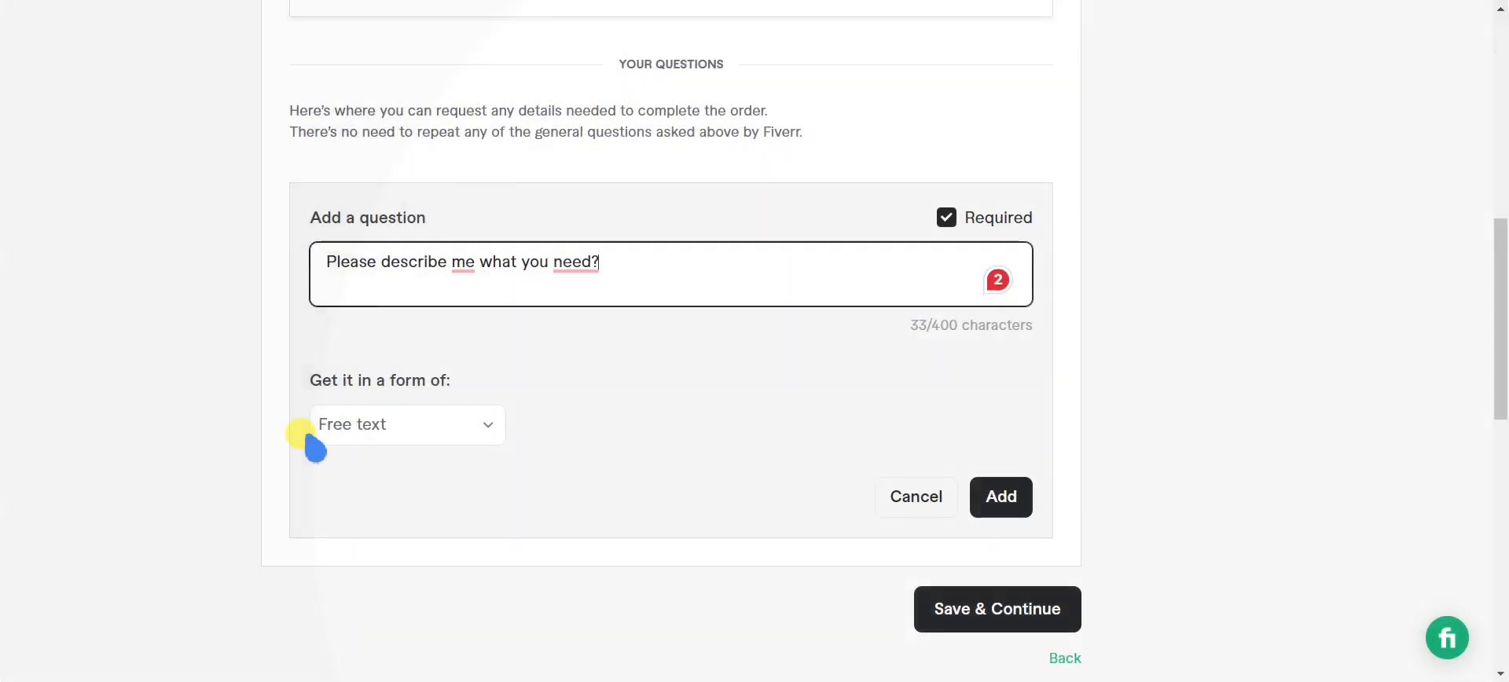
click(340, 425)
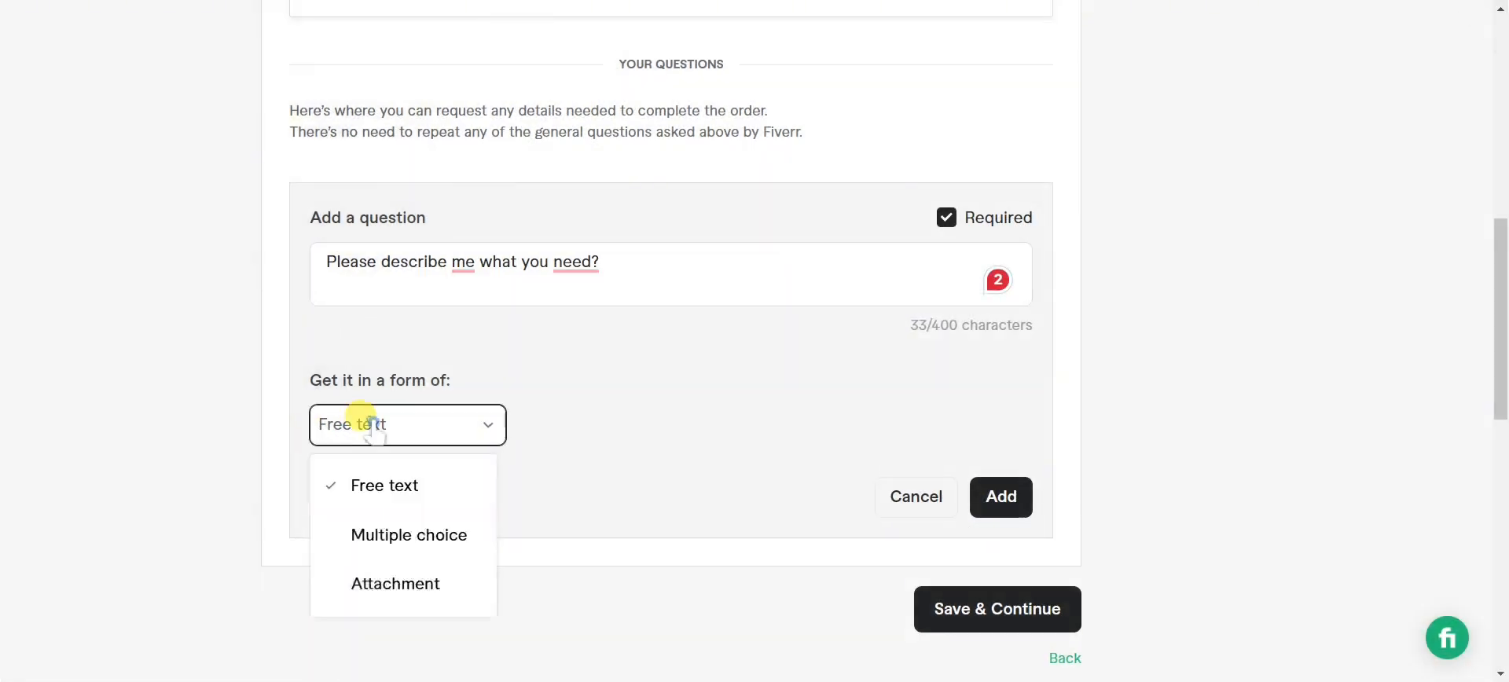
click(387, 484)
click(1003, 497)
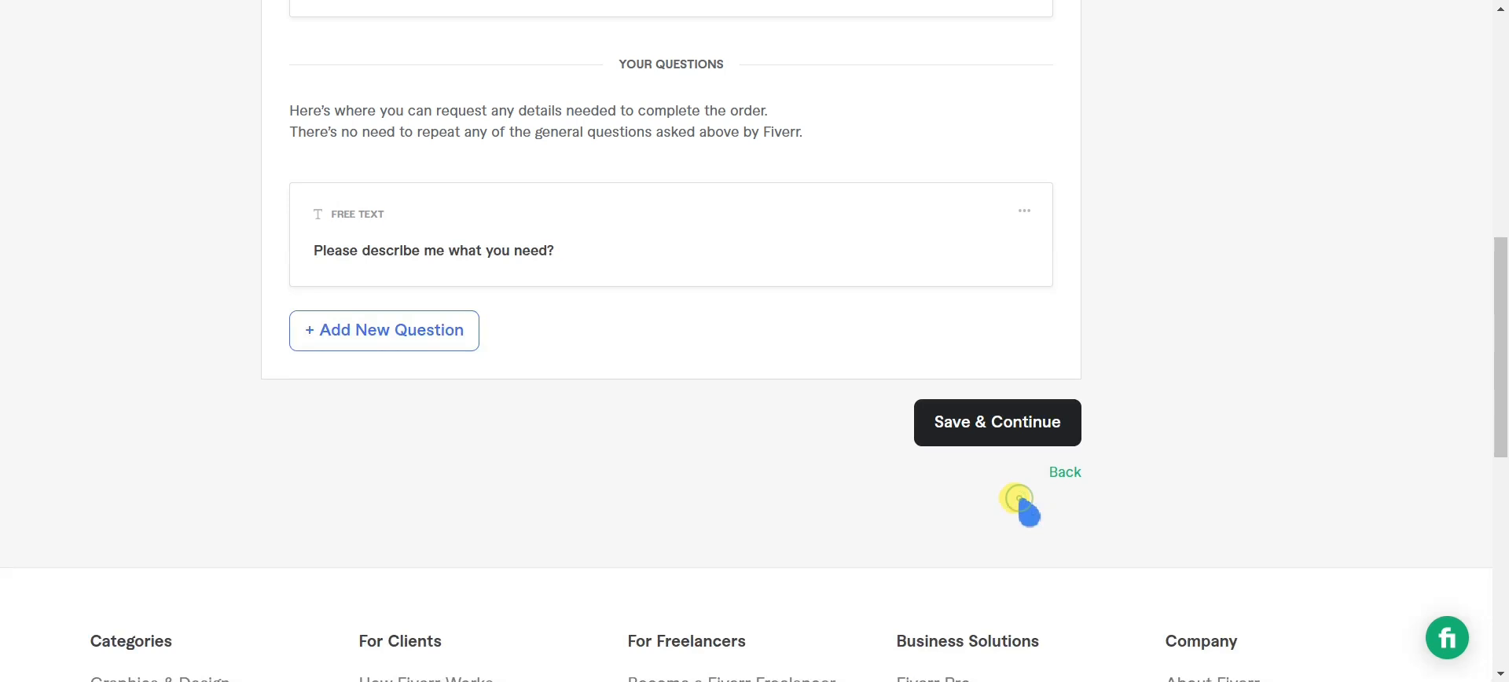
Add a second required question, "Please attach your image here.", with Attachment as its answer form
click(408, 331)
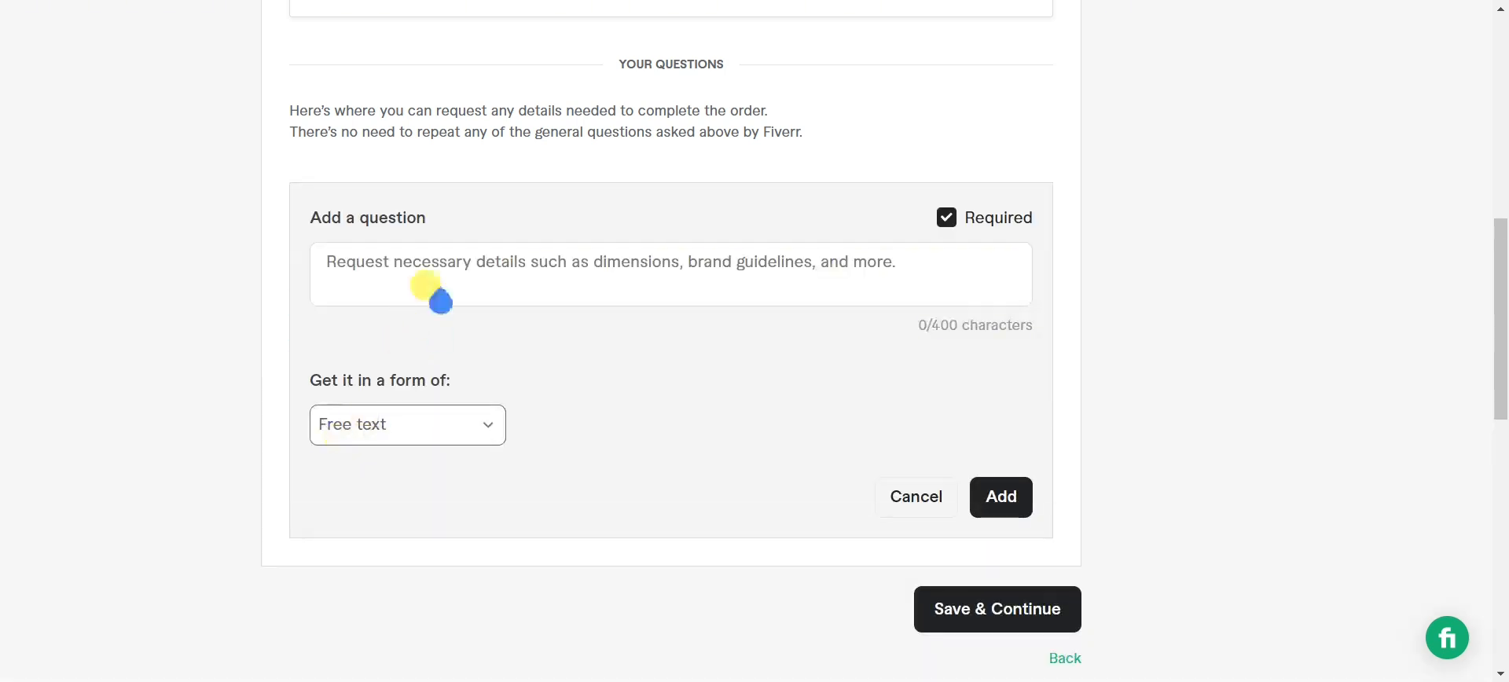
click(435, 271)
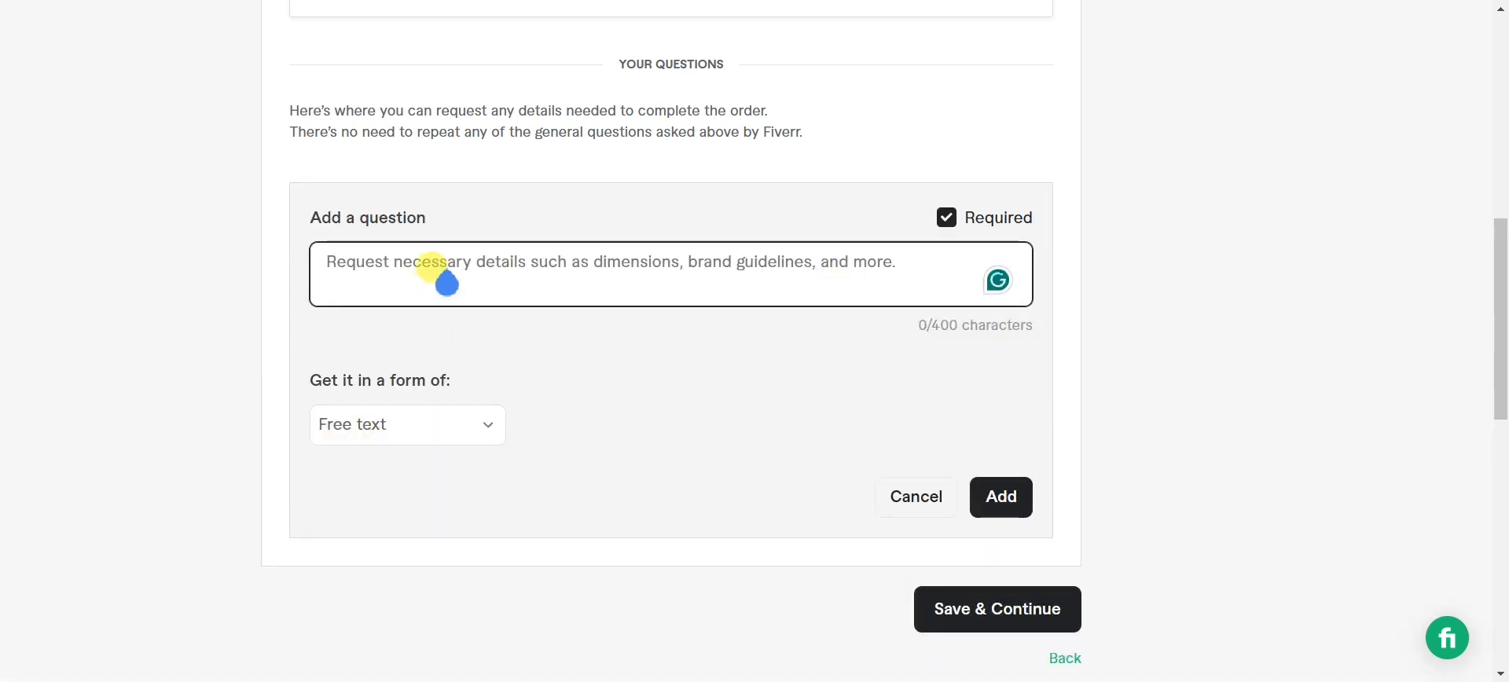
text(Please at)
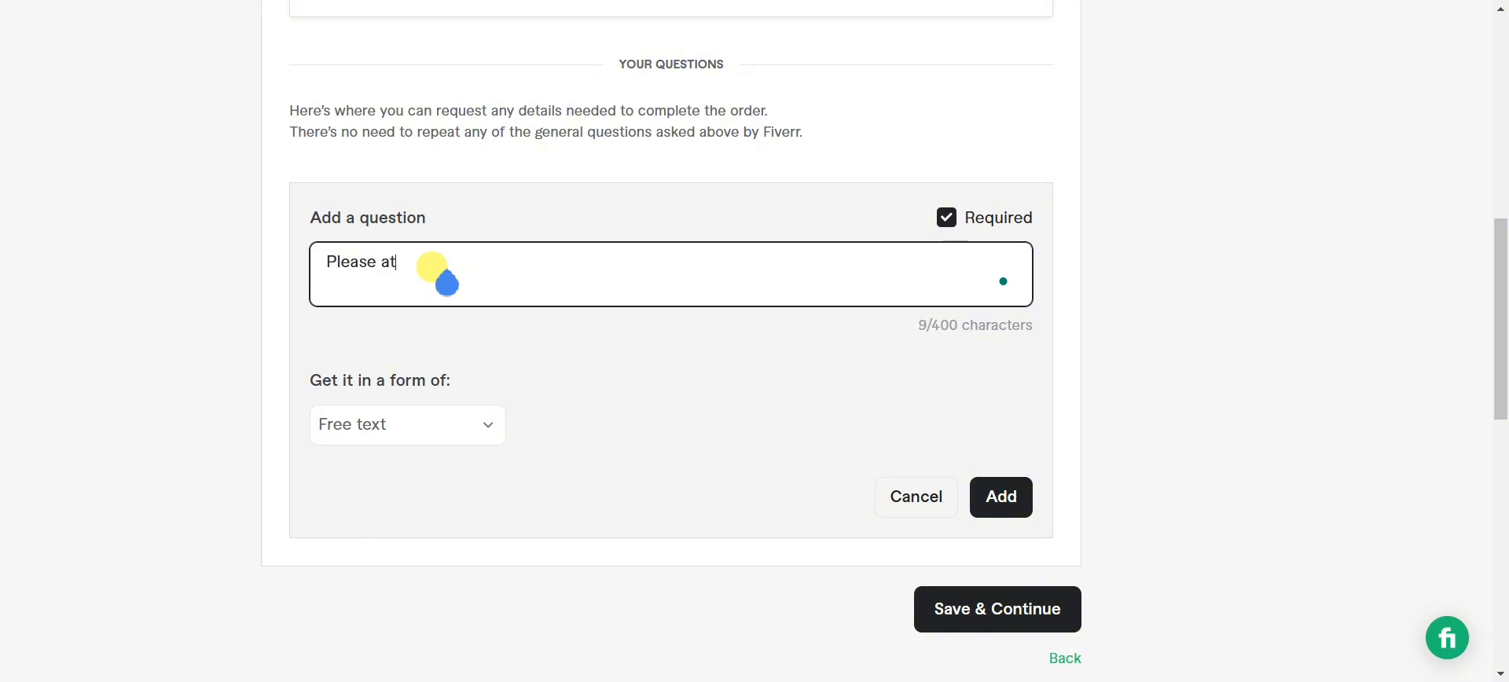
text(tach your i)
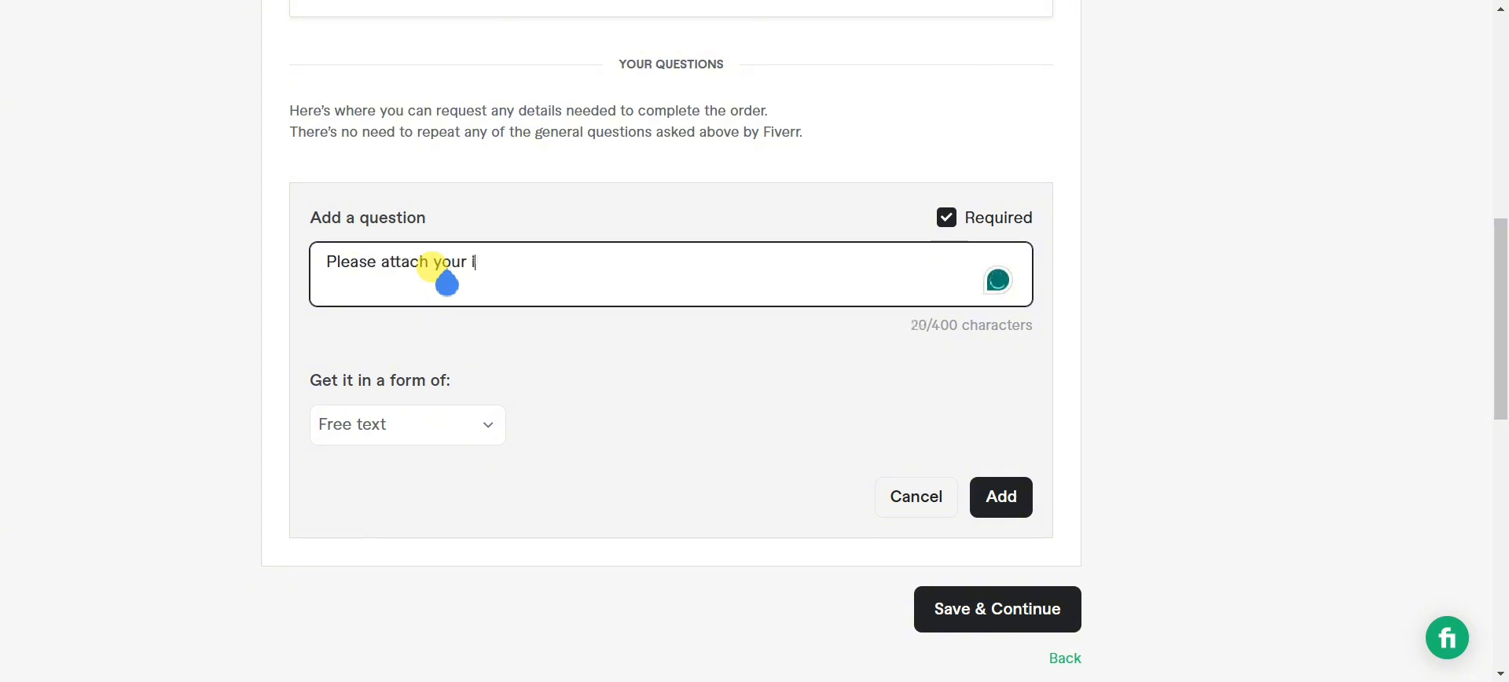
text(mage here.)
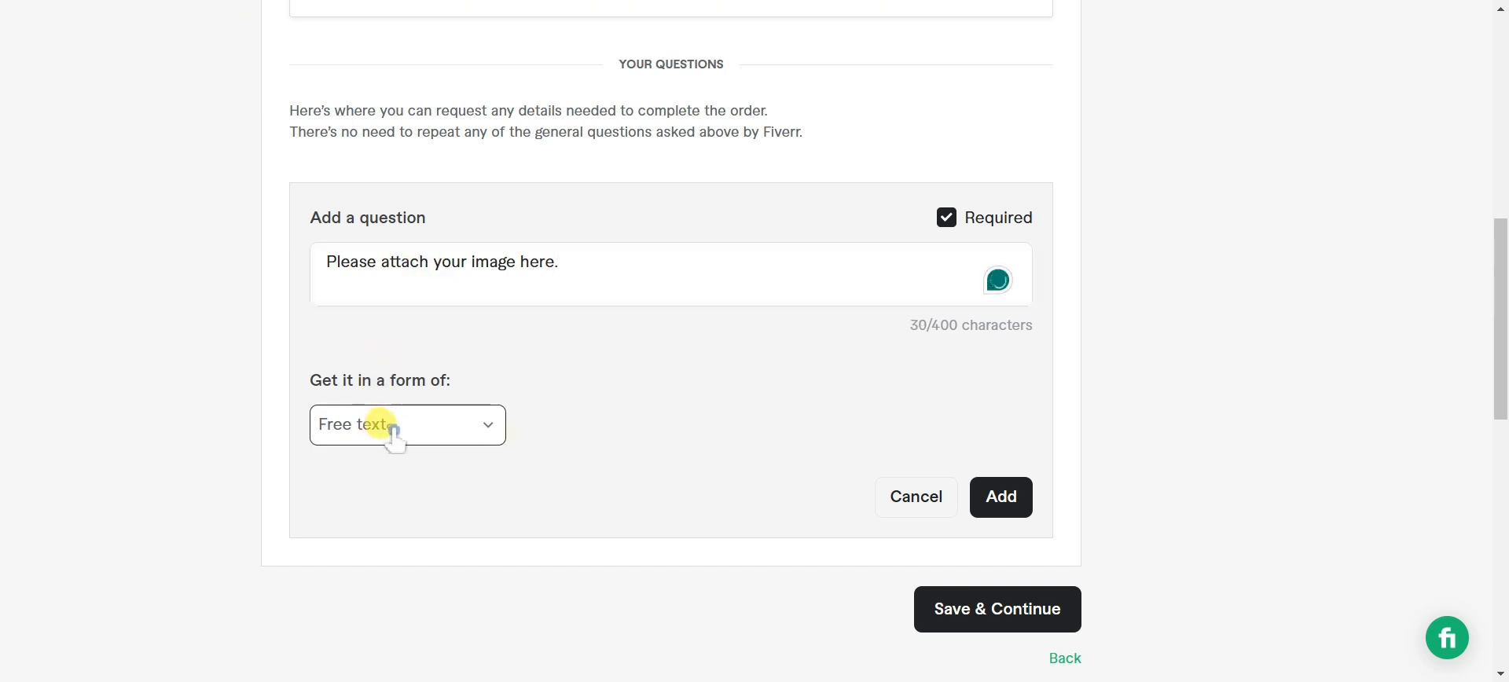
click(385, 428)
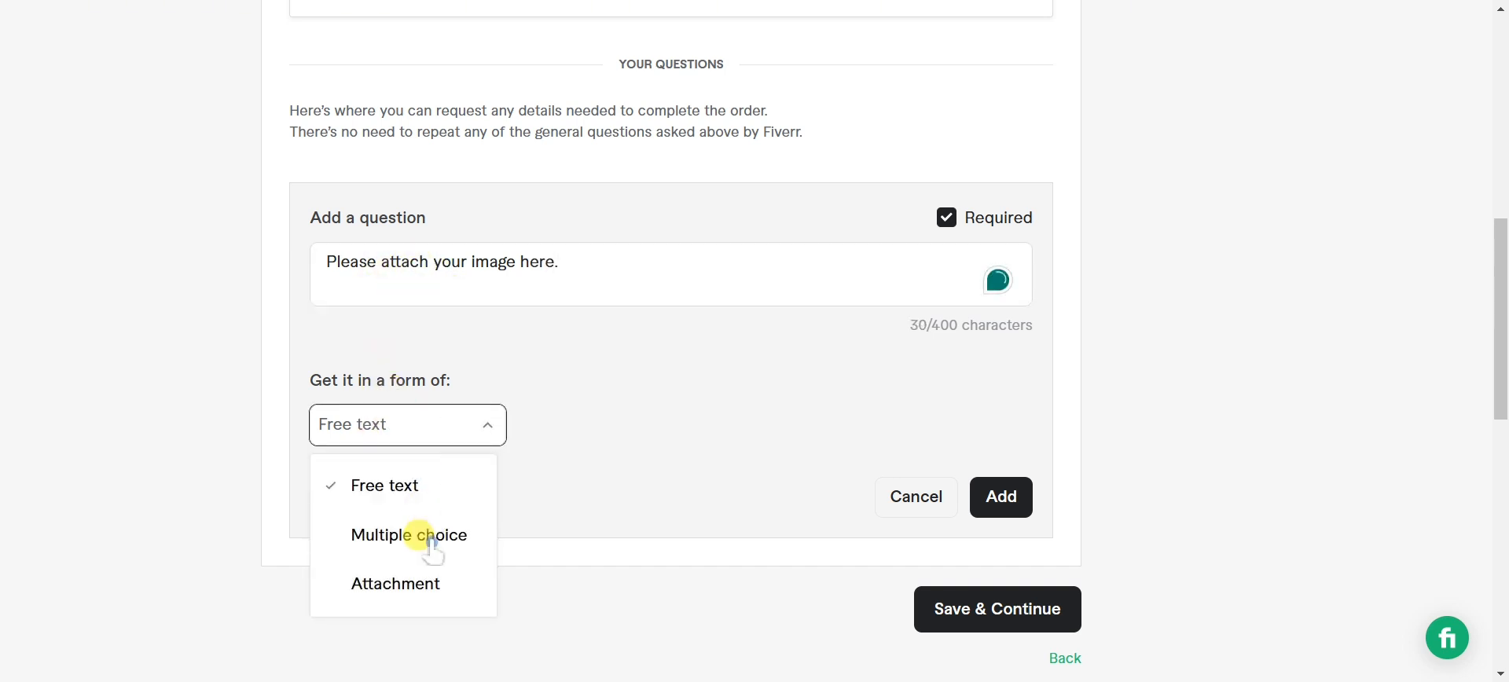
click(419, 597)
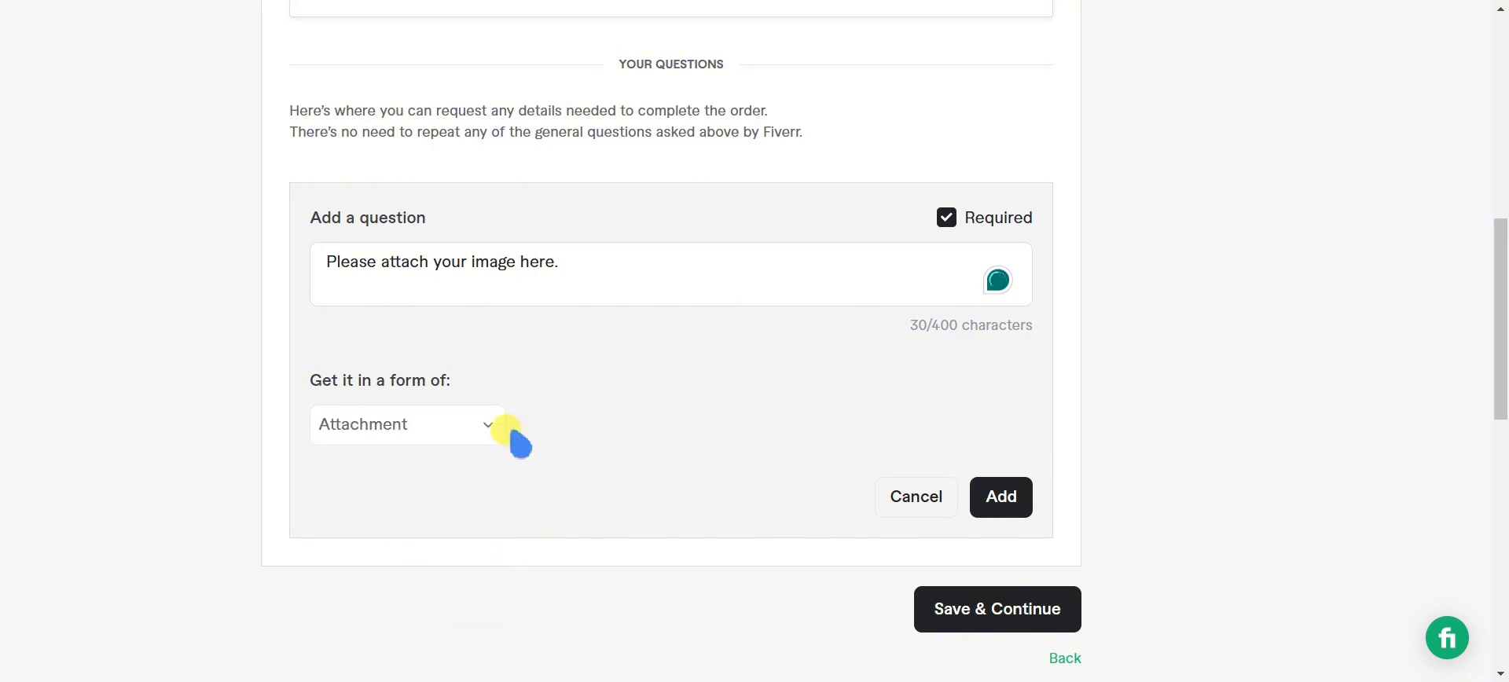
click(991, 499)
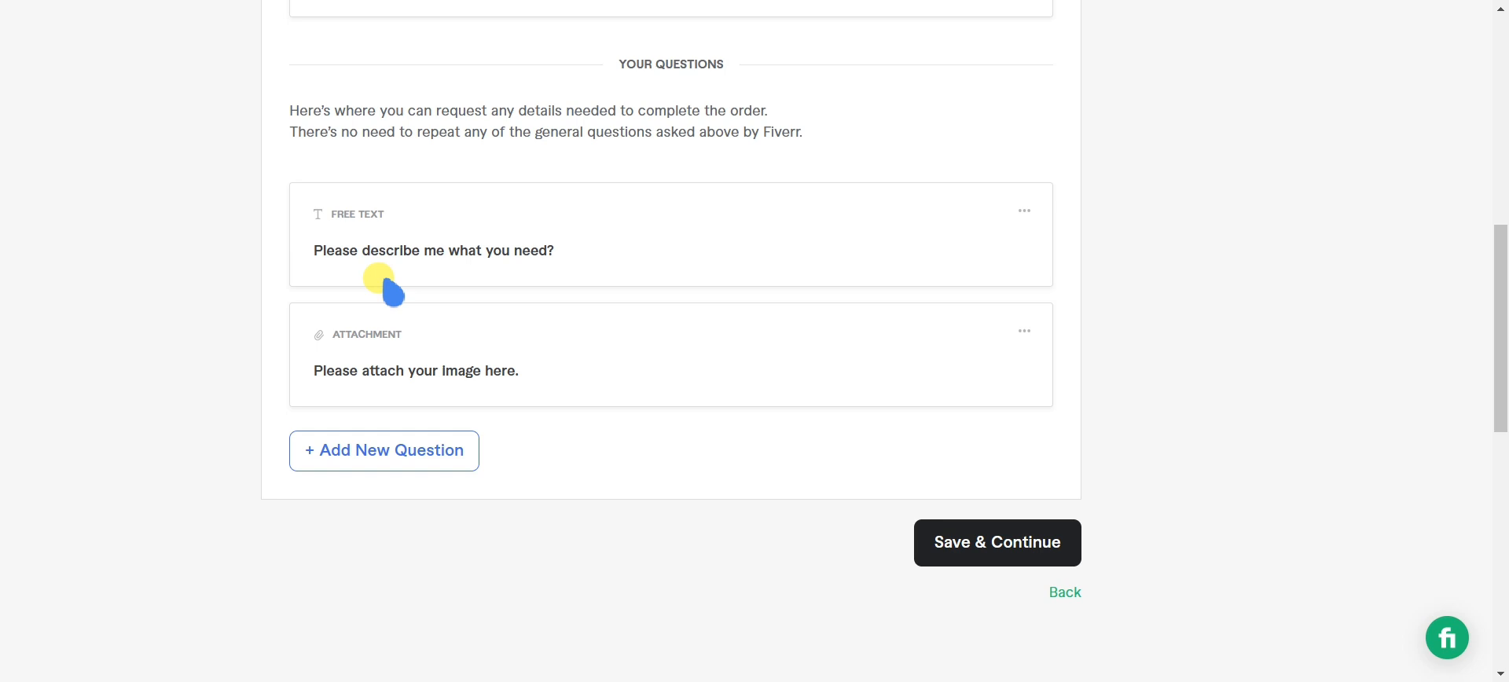
Save the requirements and continue to the image upload area of the Gallery stage
click(1021, 560)
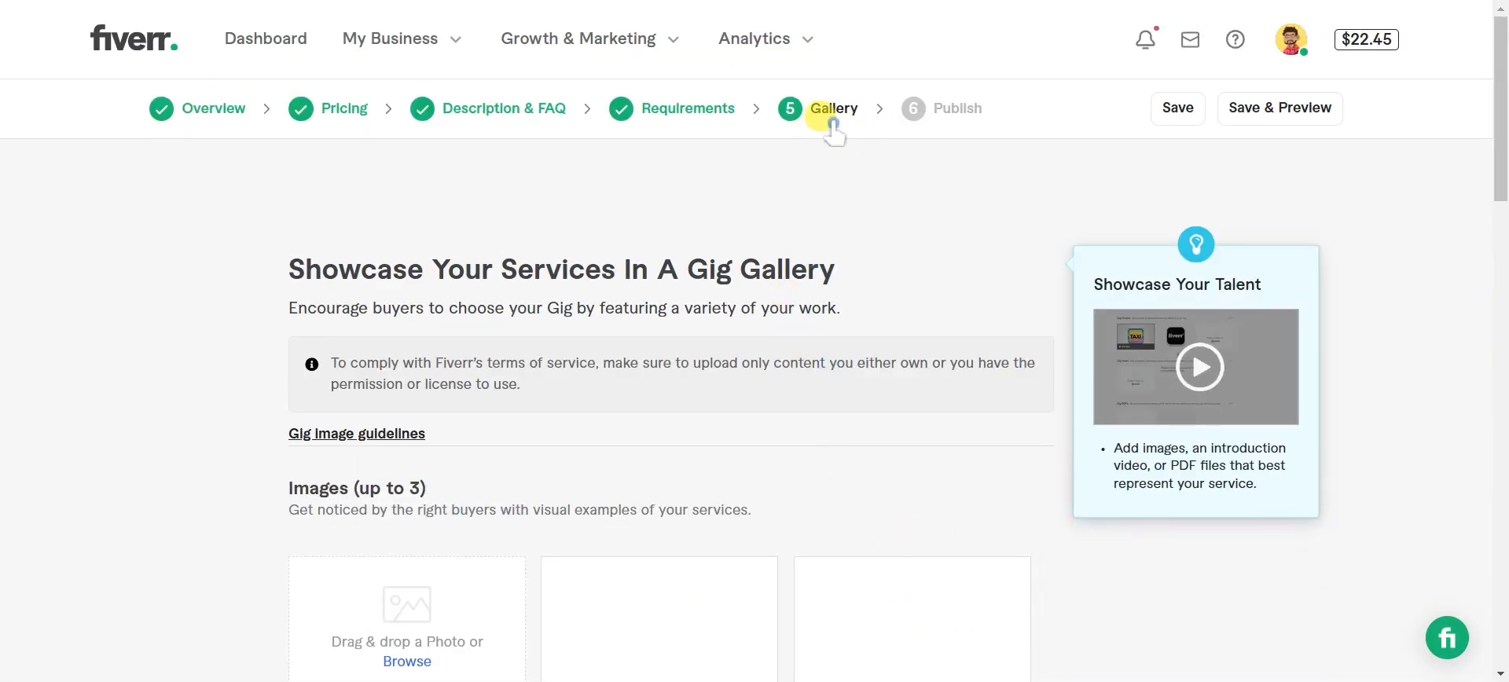
scroll(818, 134, down, 3)
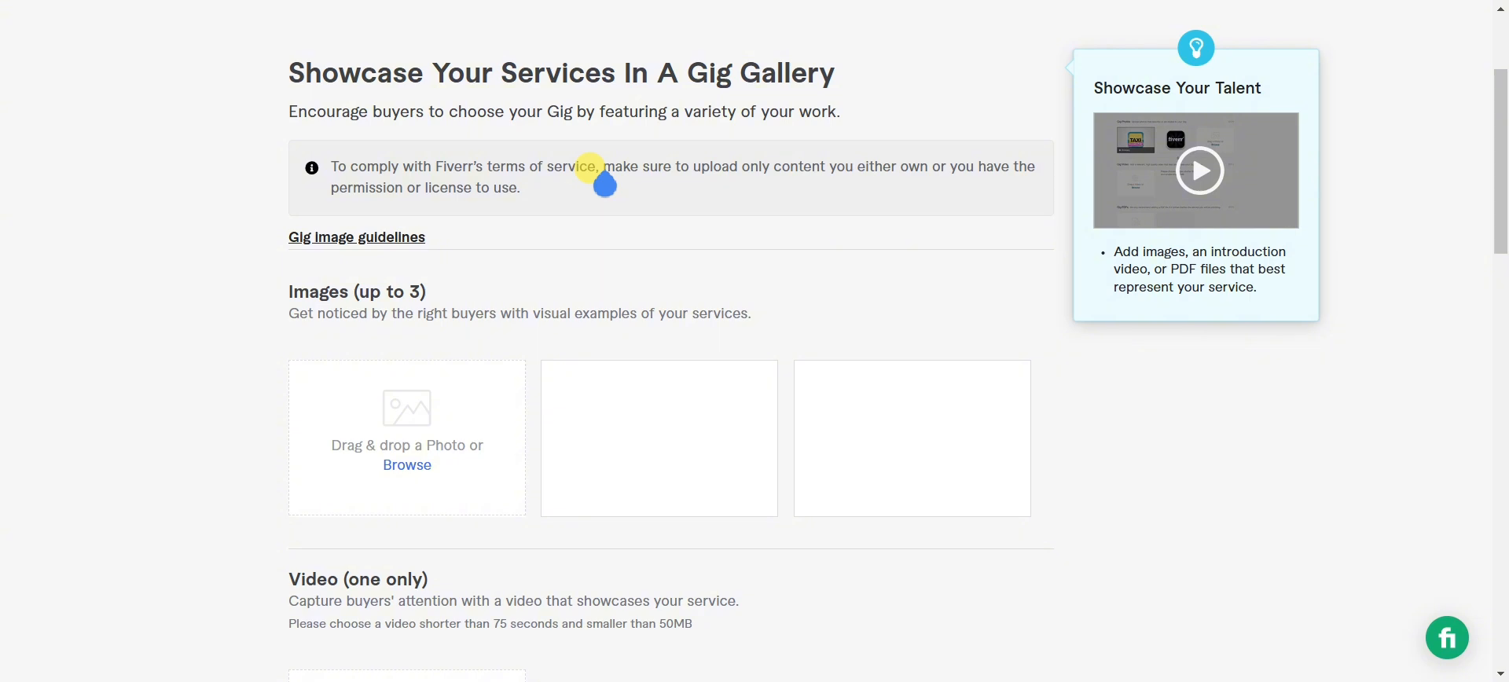
Examine the Gallery stage's upload limits for images, video and PDF documents
drag(429, 289, 281, 294)
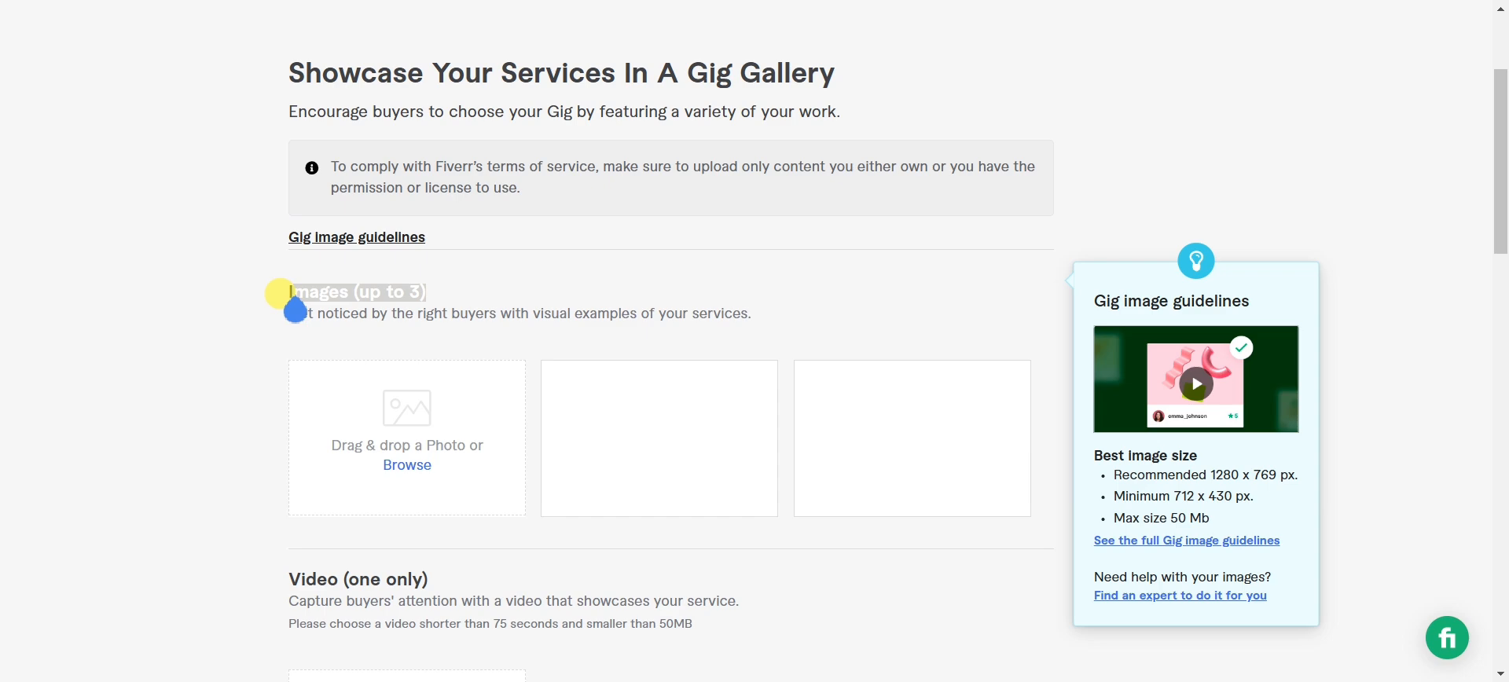
scroll(337, 323, down, 2)
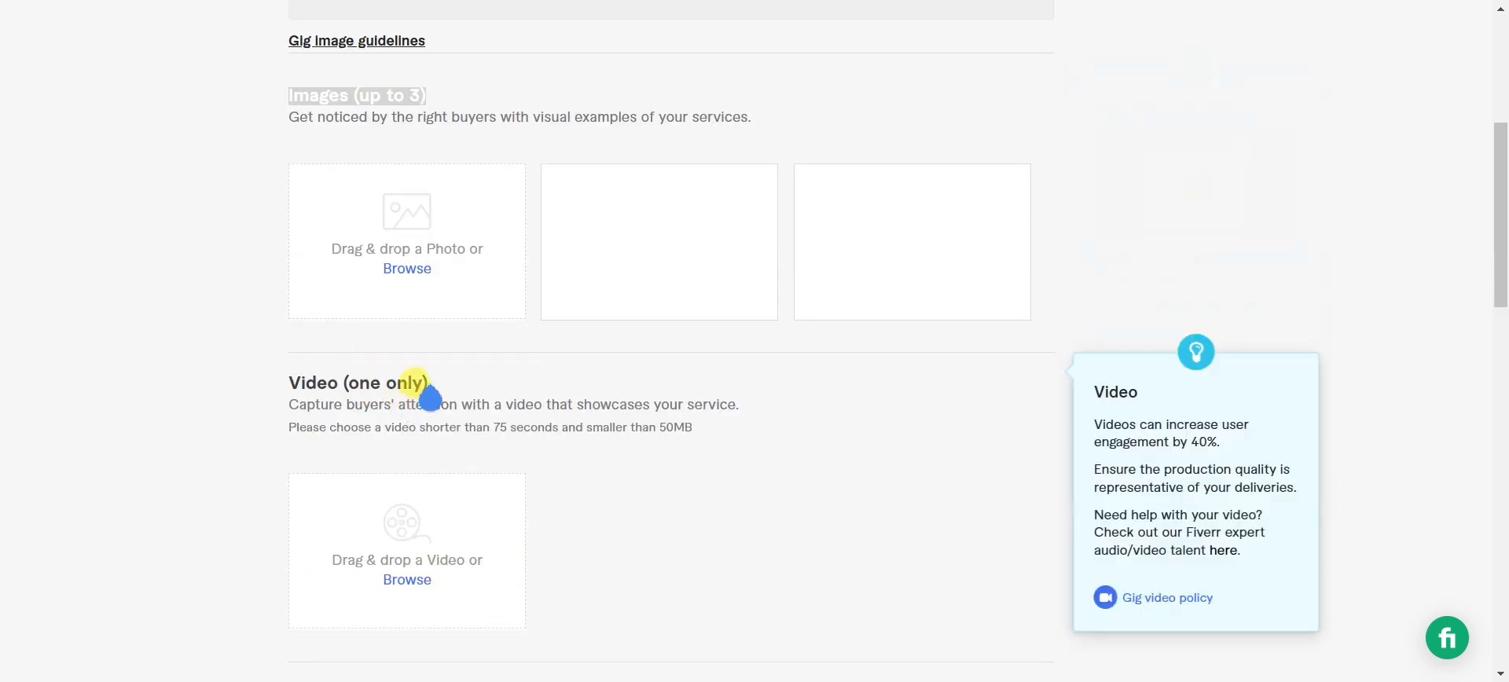
drag(428, 384, 286, 381)
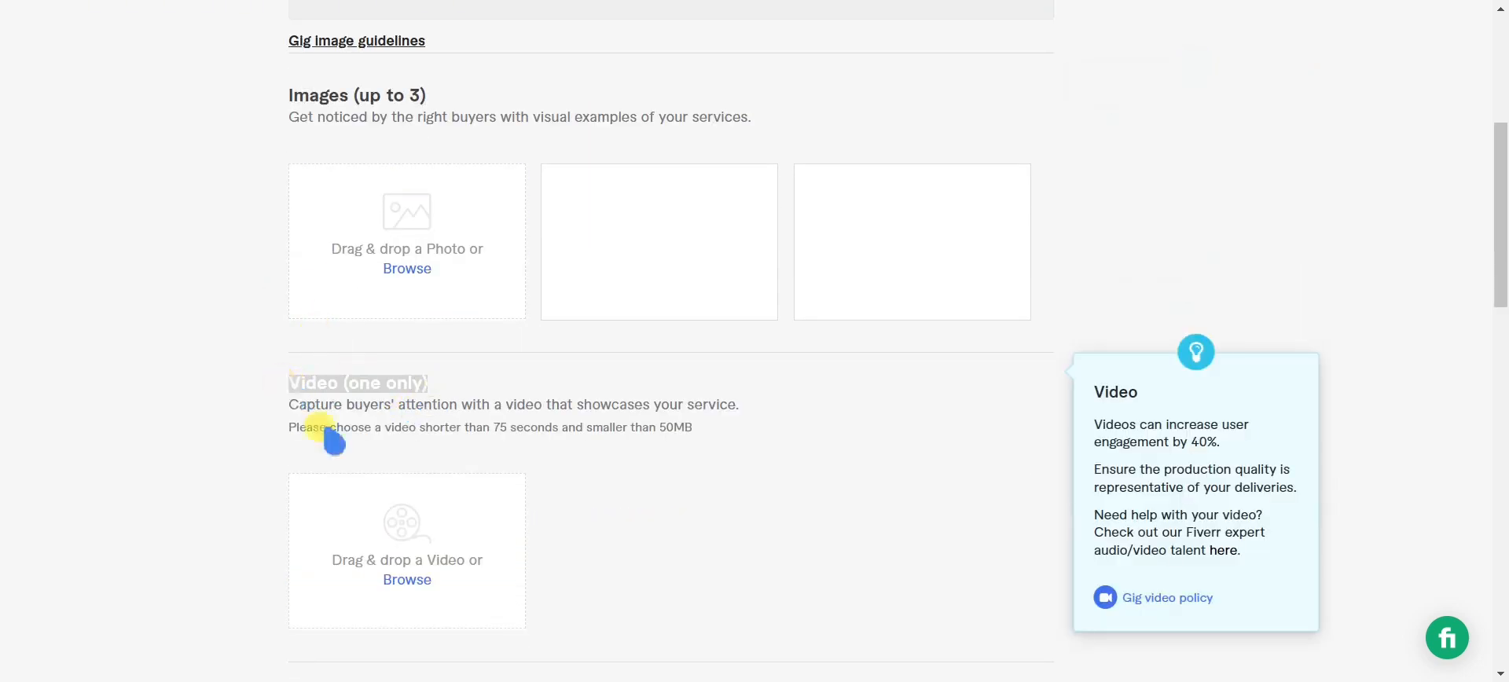
click(504, 428)
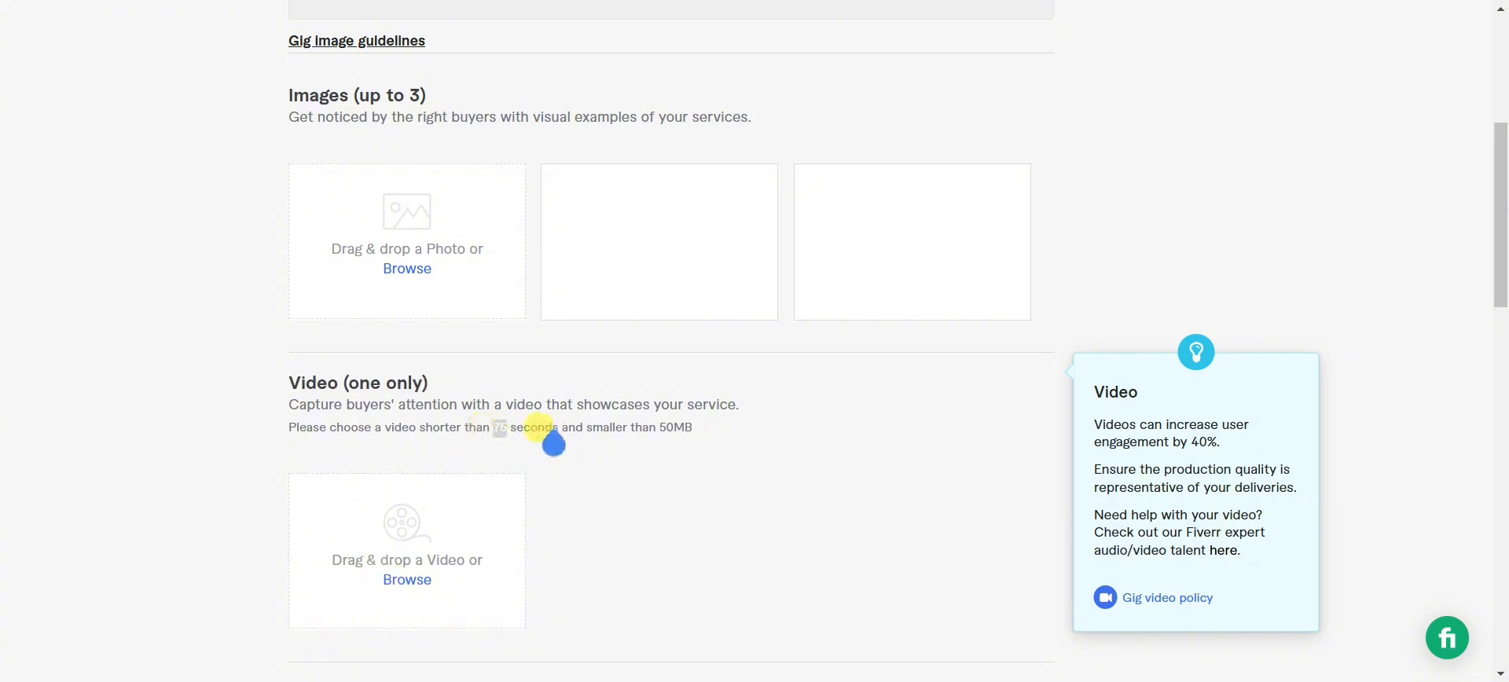
double_click(681, 429)
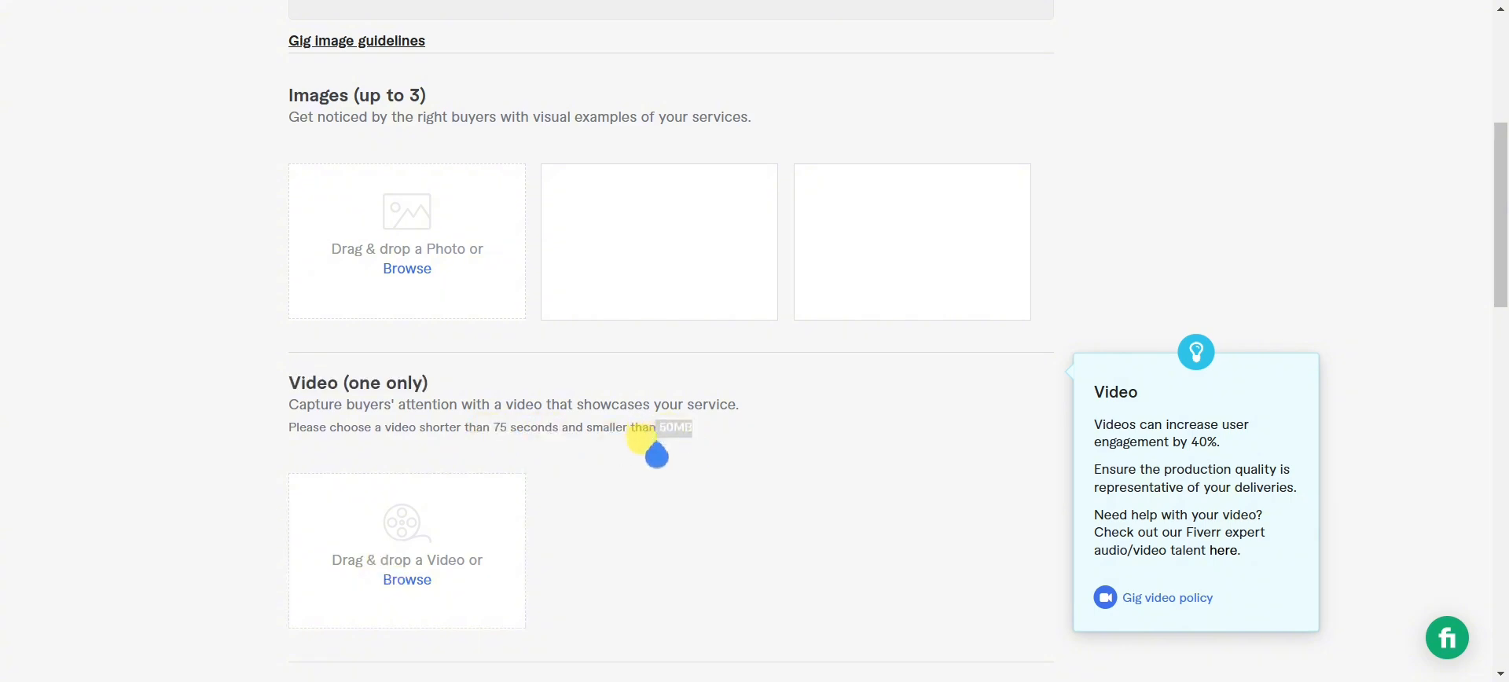
scroll(657, 455, down, 4)
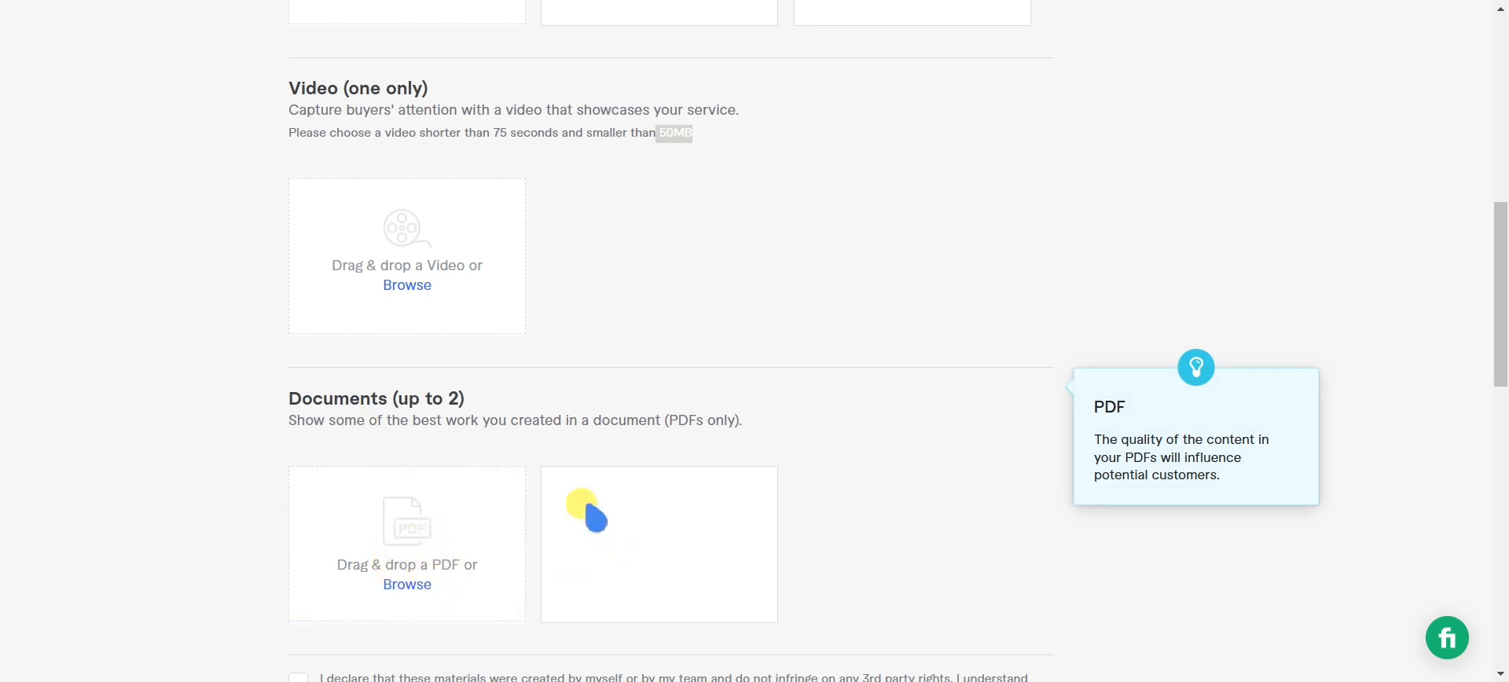
scroll(595, 516, down, 1)
scroll(589, 503, up, 9)
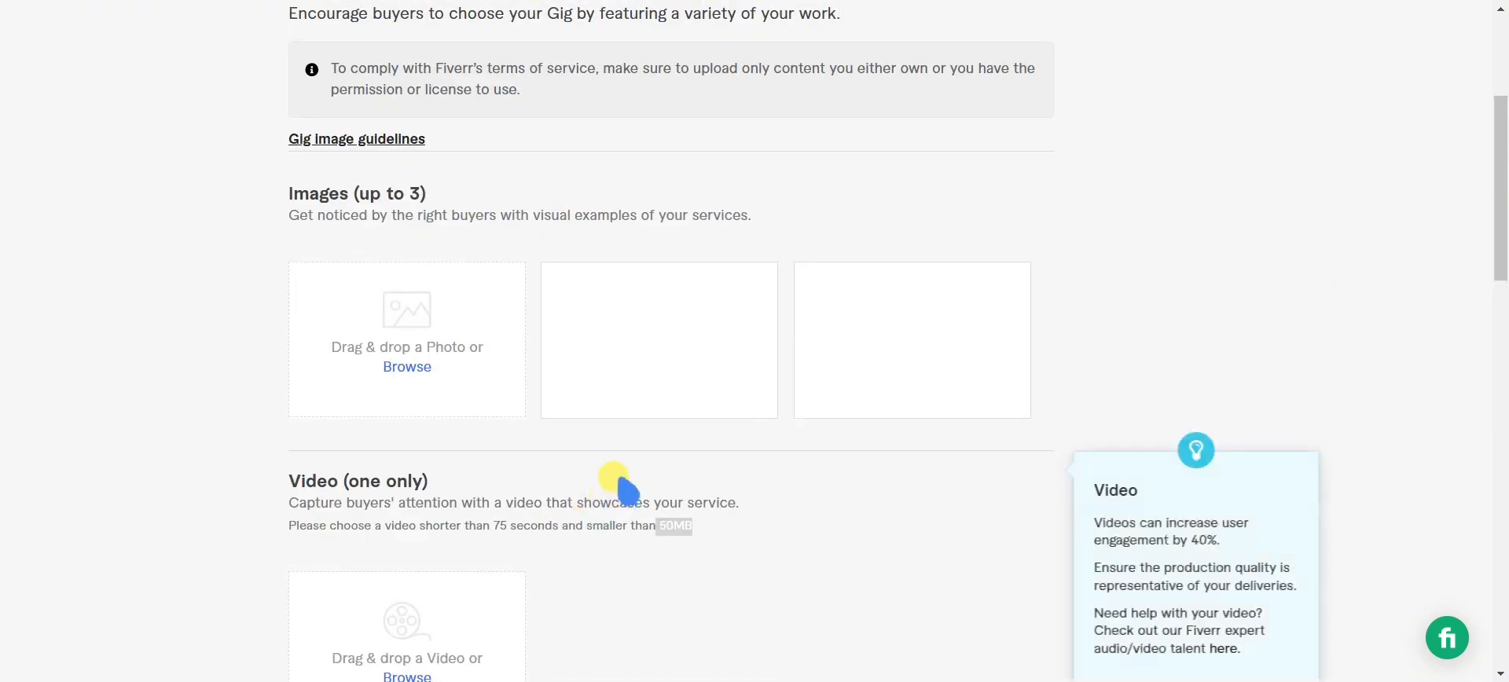
scroll(228, 424, down, 3)
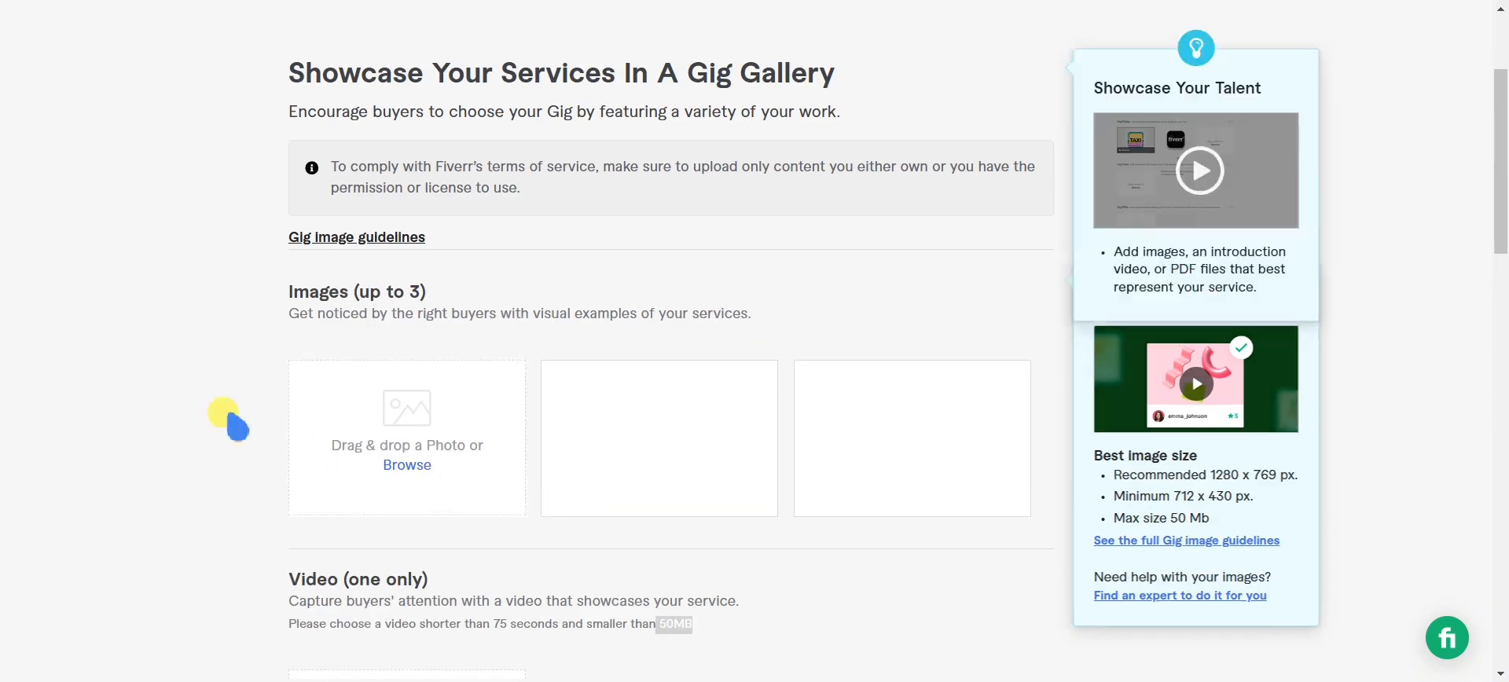
Upload the navy shark vector-tracing-vectorize-image-to-vector picture from Desktop > GIG Informations as the first gallery image
click(407, 465)
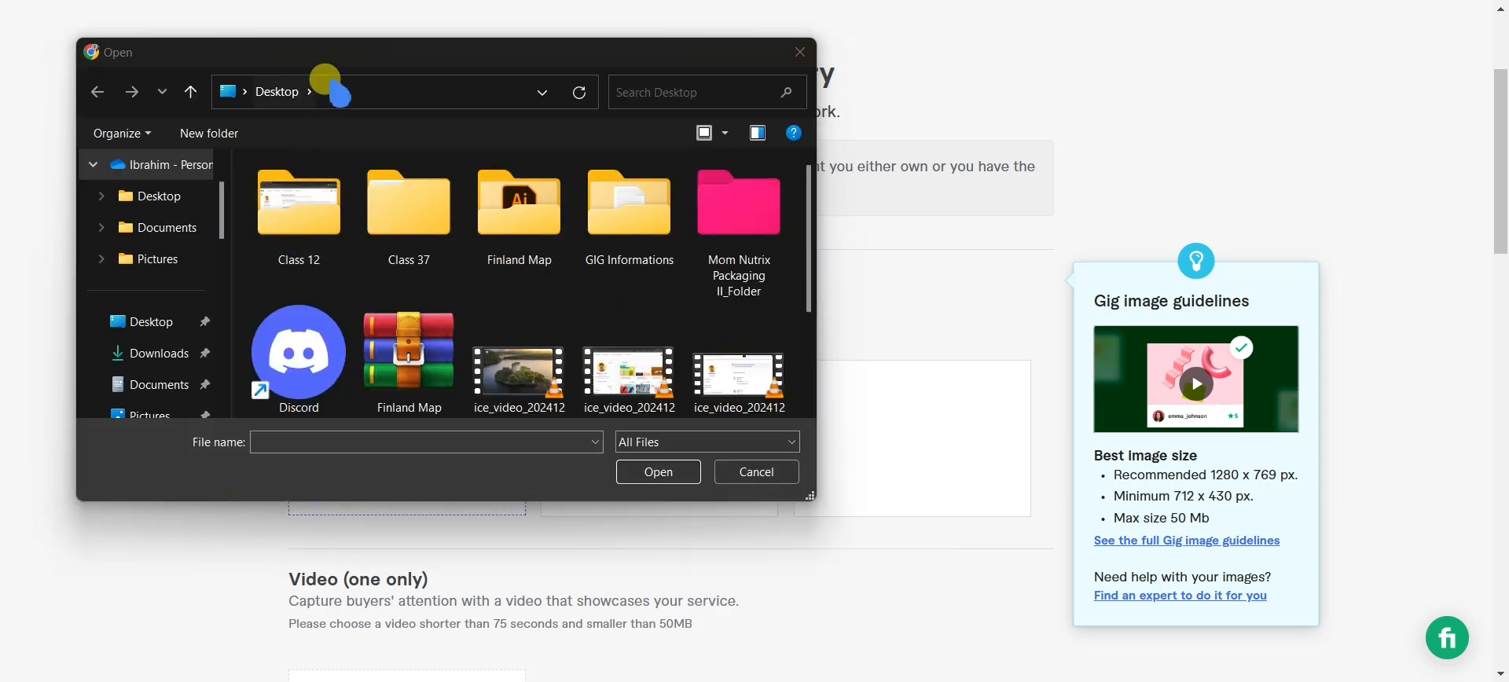
drag(346, 55, 409, 70)
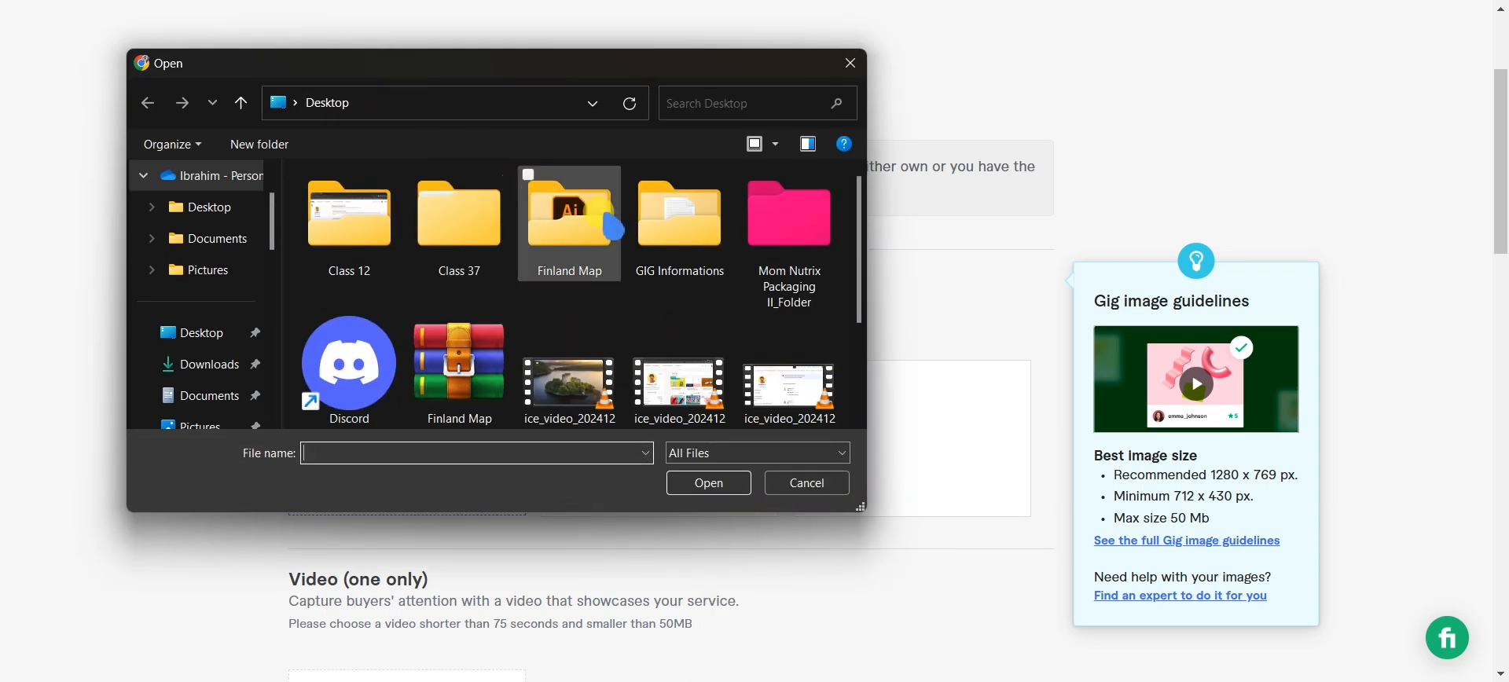
click(680, 236)
double_click(682, 235)
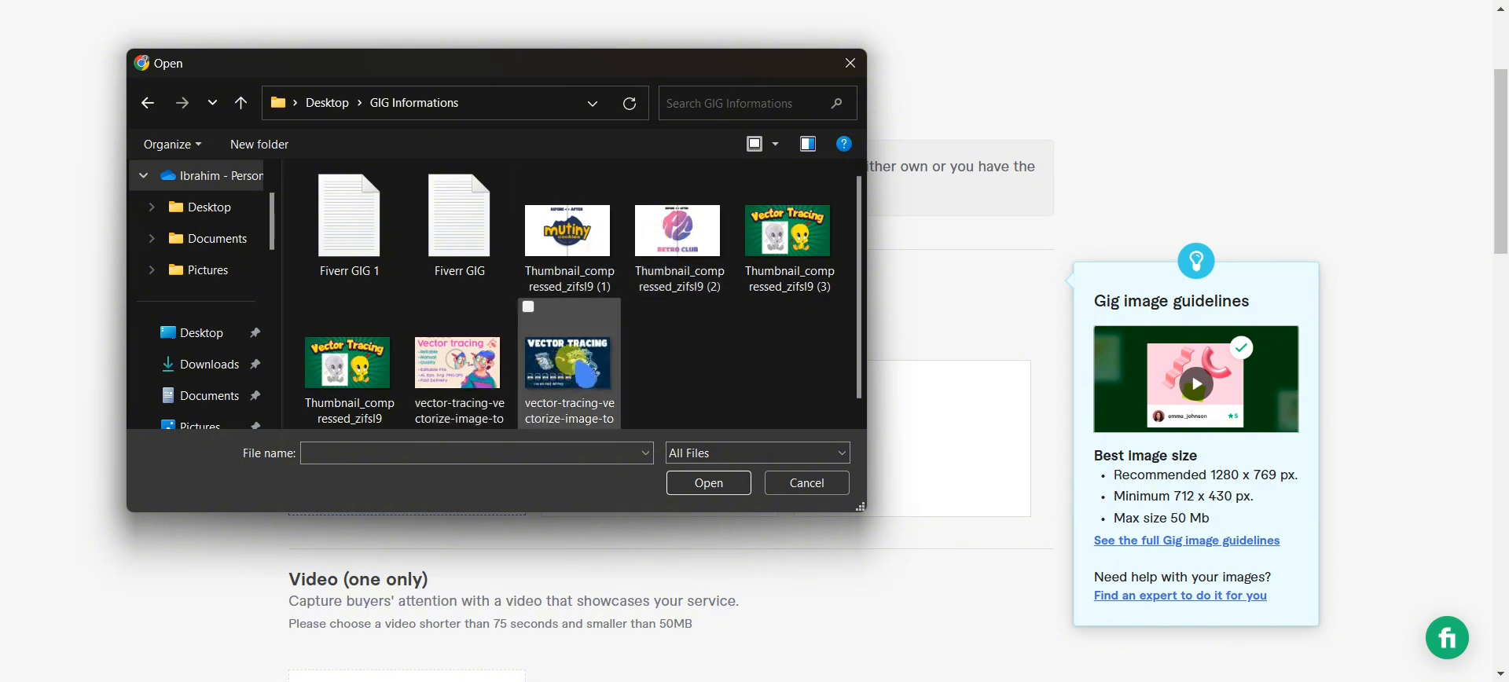
click(585, 374)
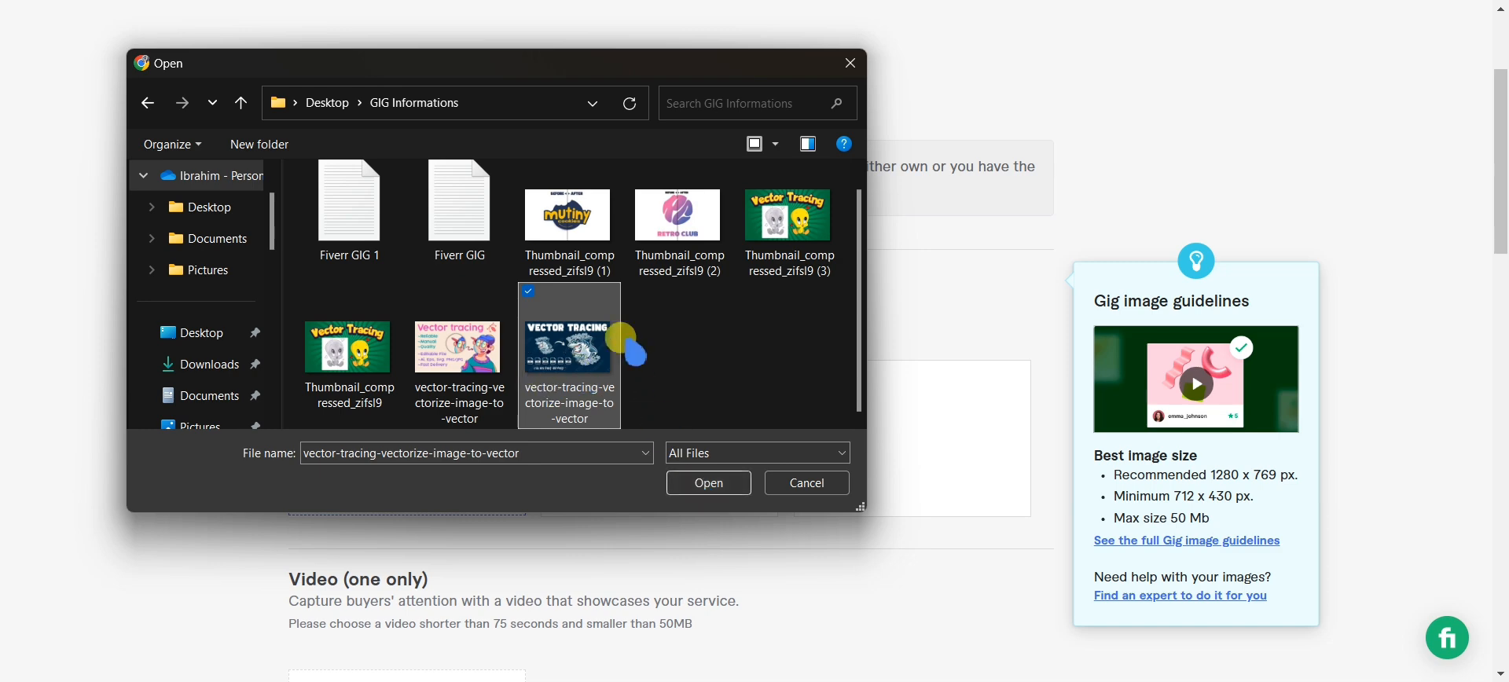
click(707, 484)
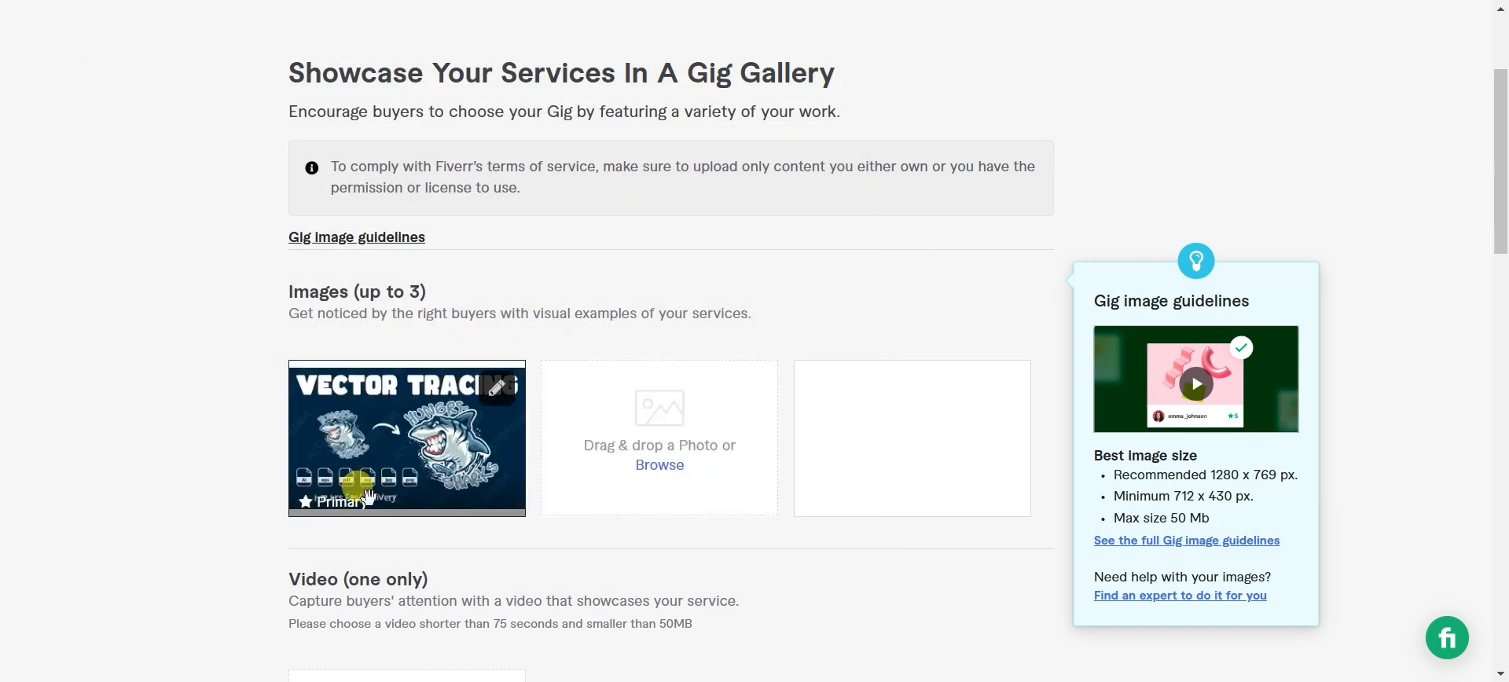
Upload the pink "Vector tracing" picture from the GIG Informations folder as the second gallery image
click(676, 470)
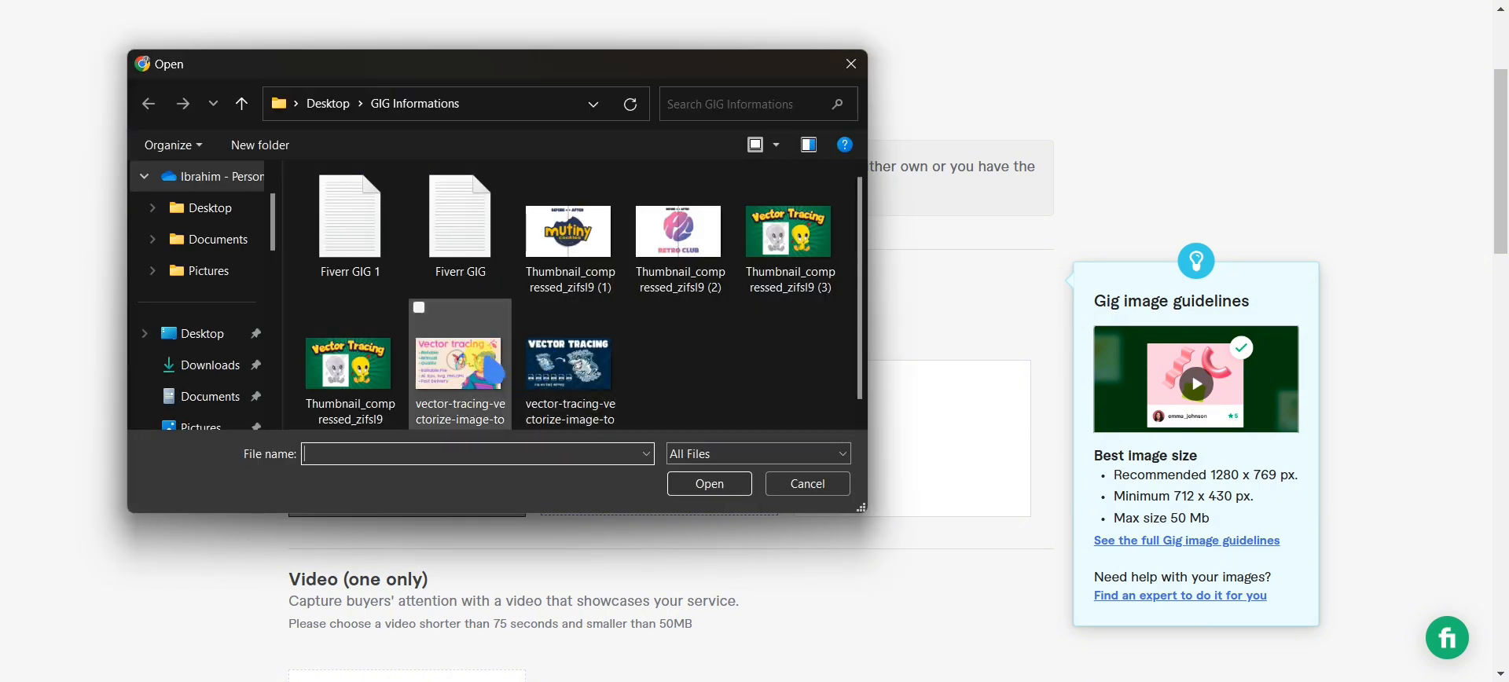
click(491, 369)
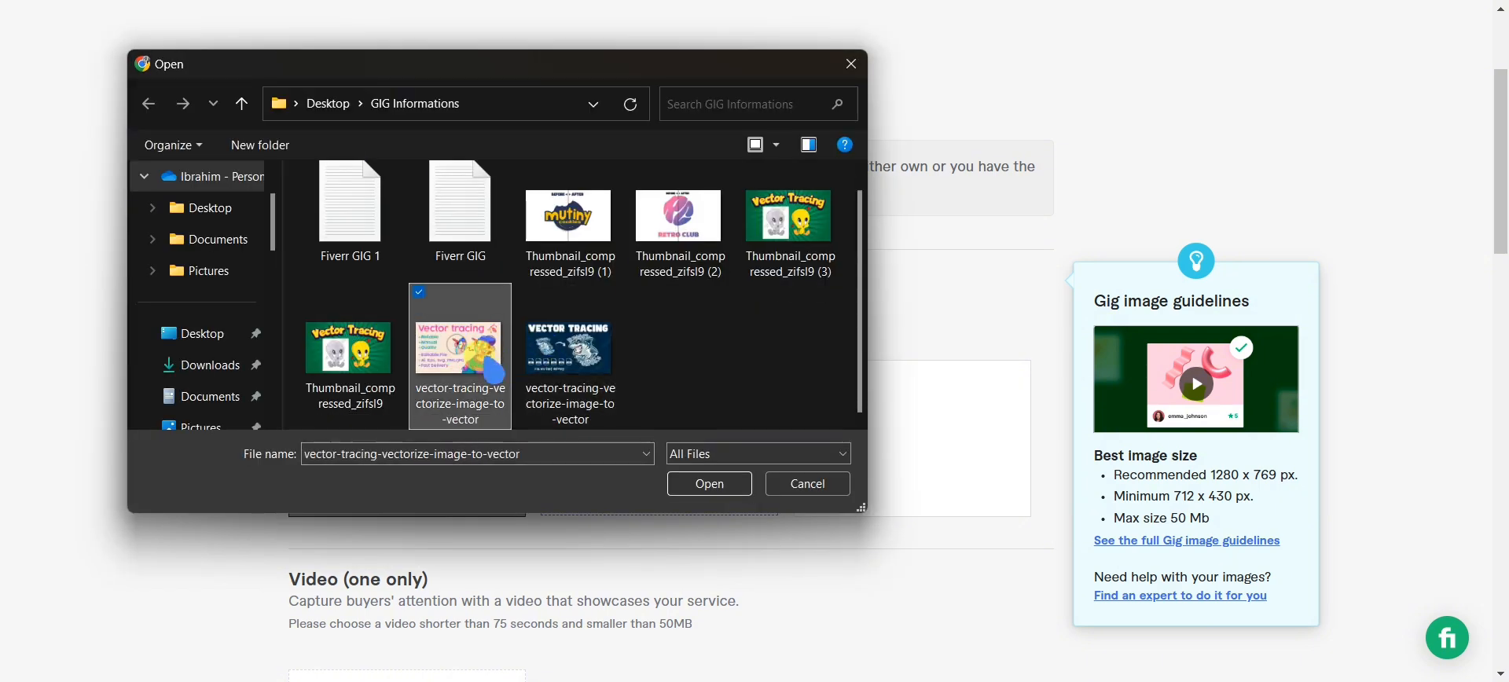
click(692, 481)
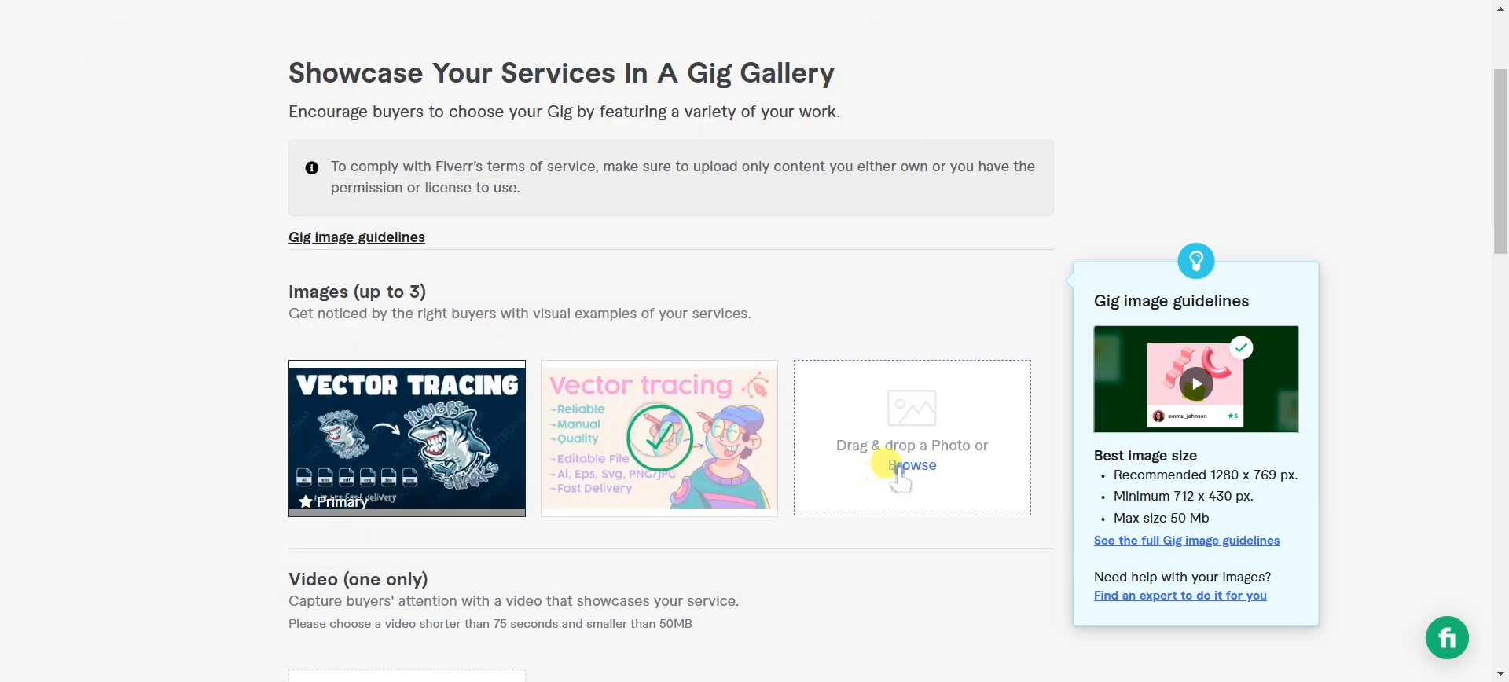
Try to upload Thumbnail_compressed_zifsl9 (1) as the third gallery image
click(898, 466)
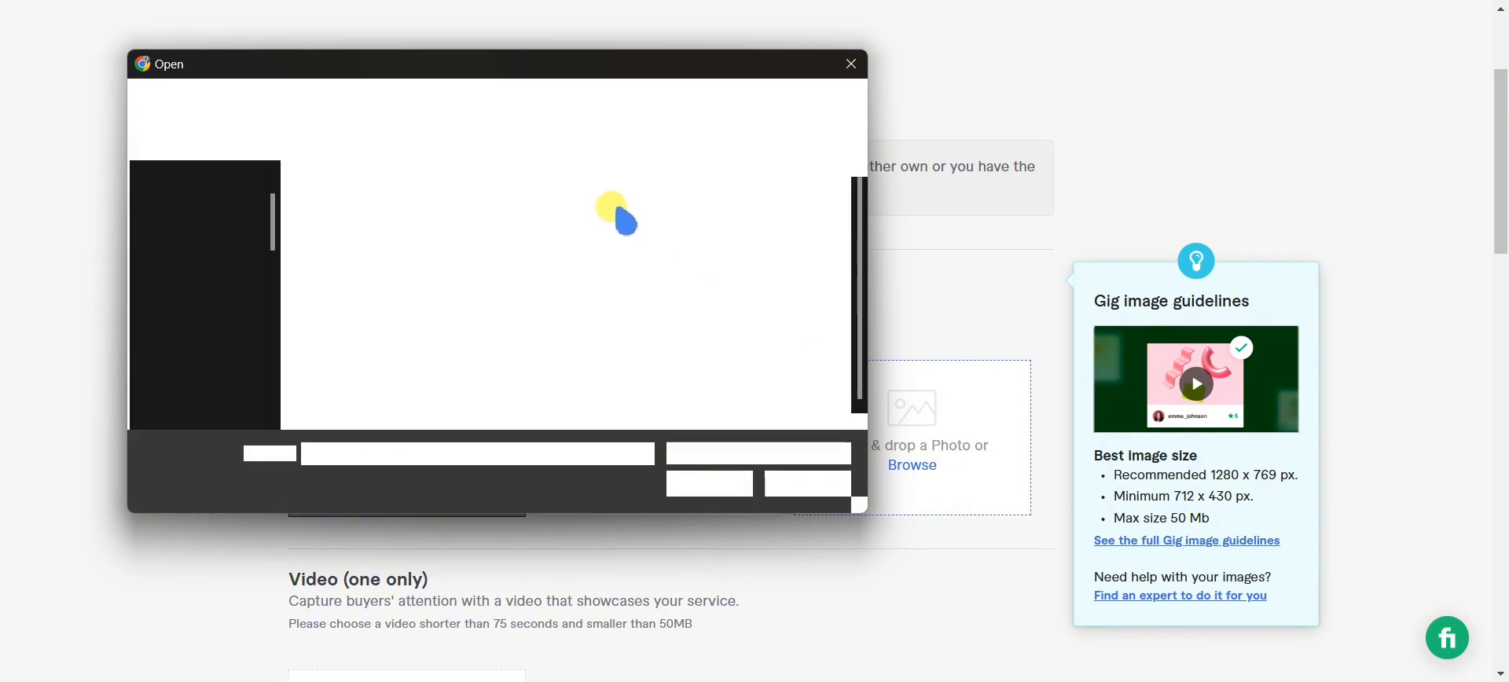
click(599, 243)
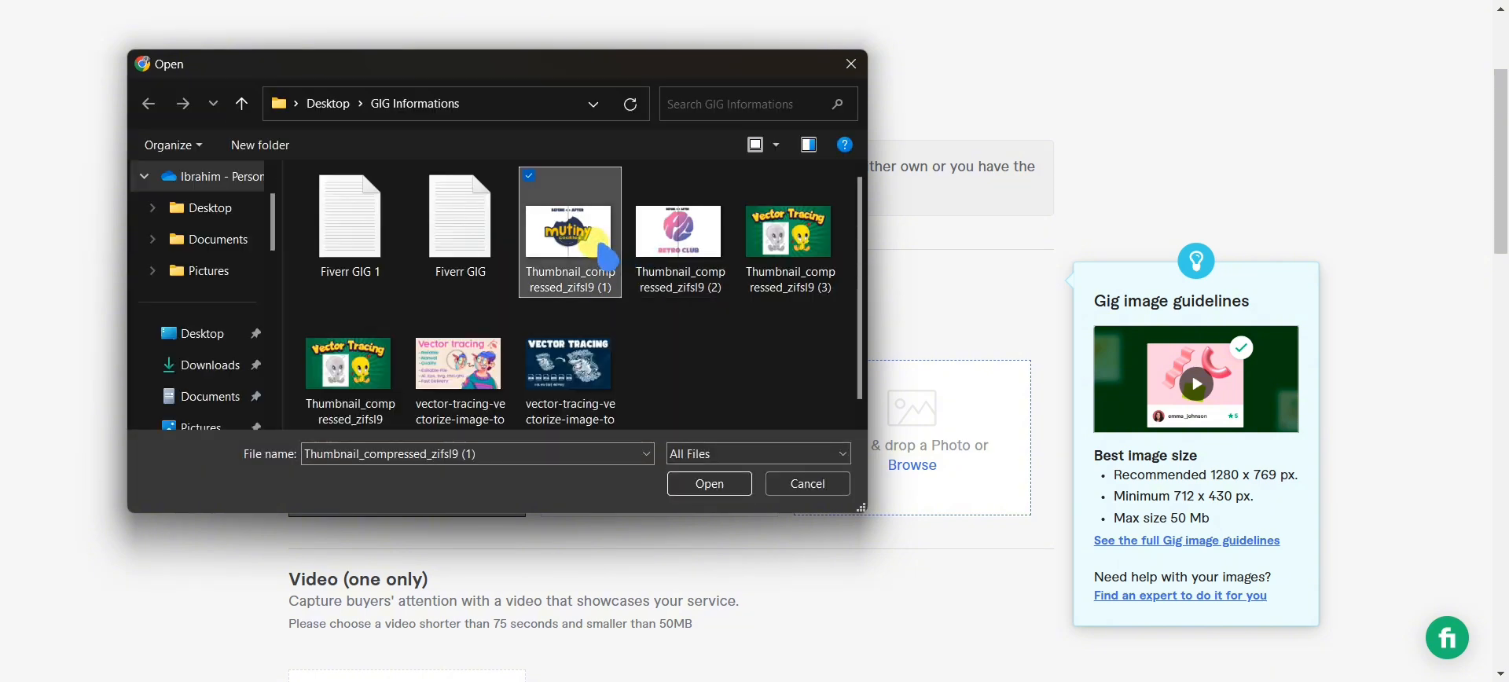
click(708, 483)
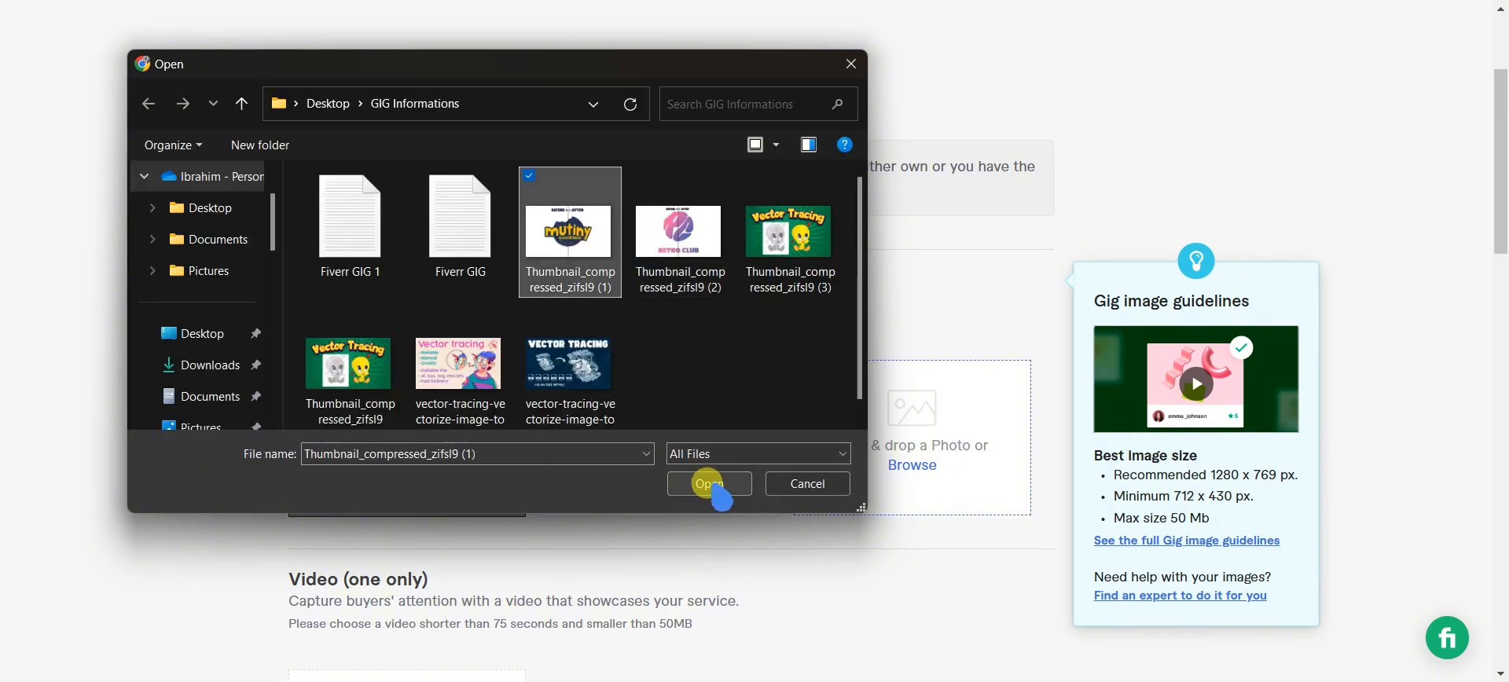
click(715, 485)
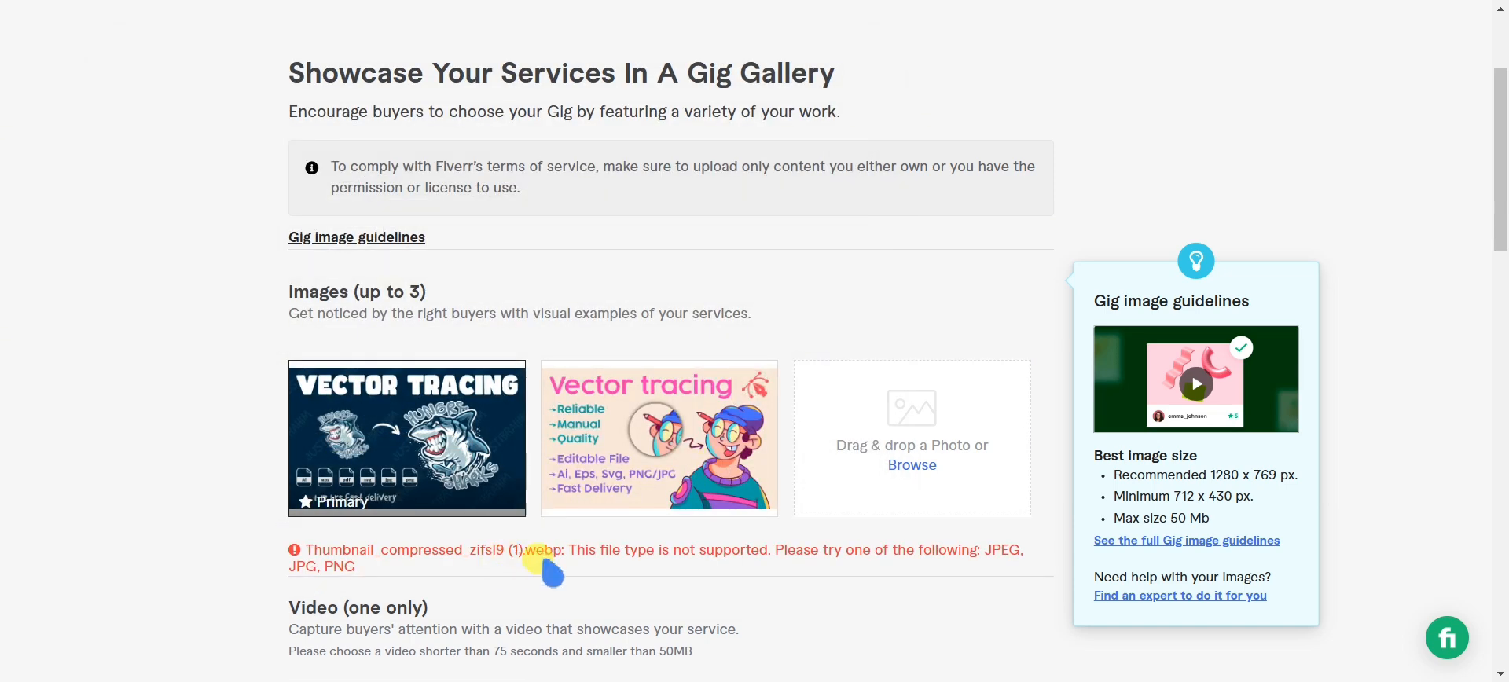
click(902, 470)
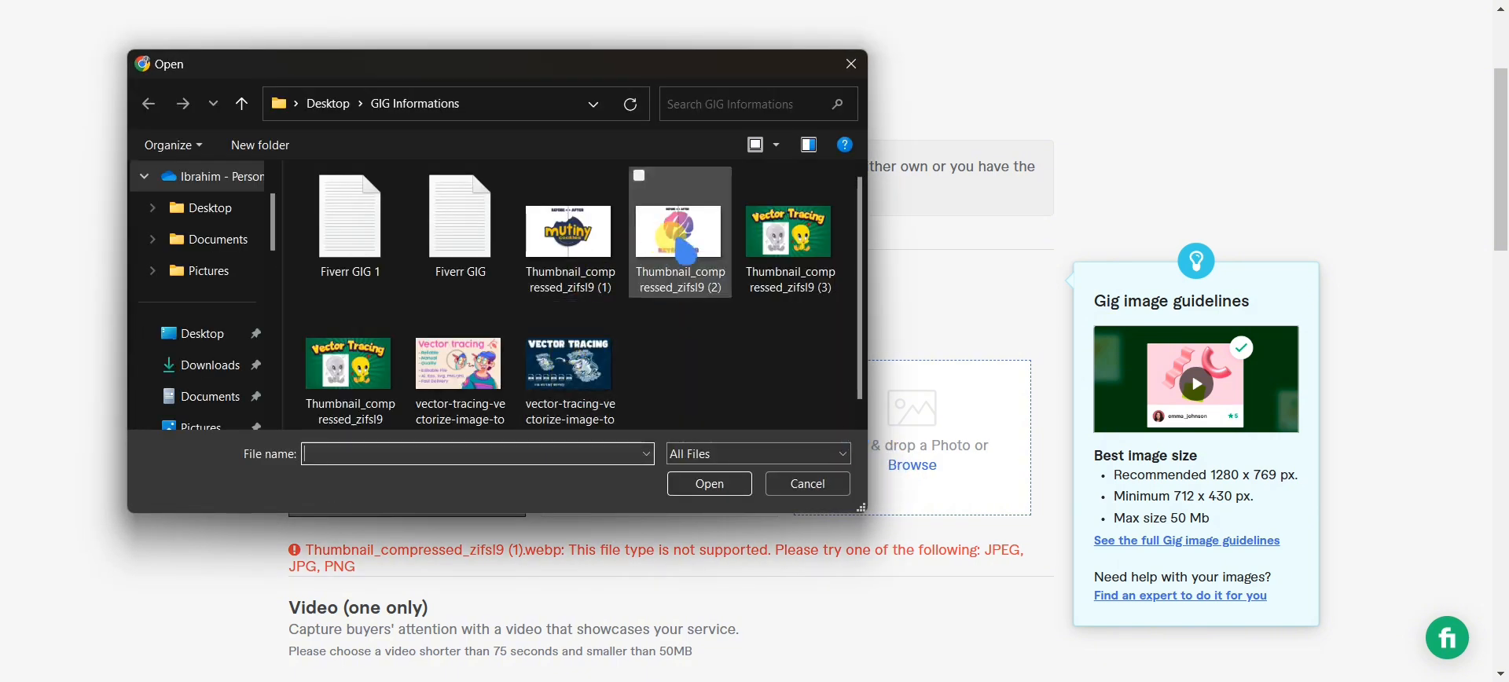
click(676, 234)
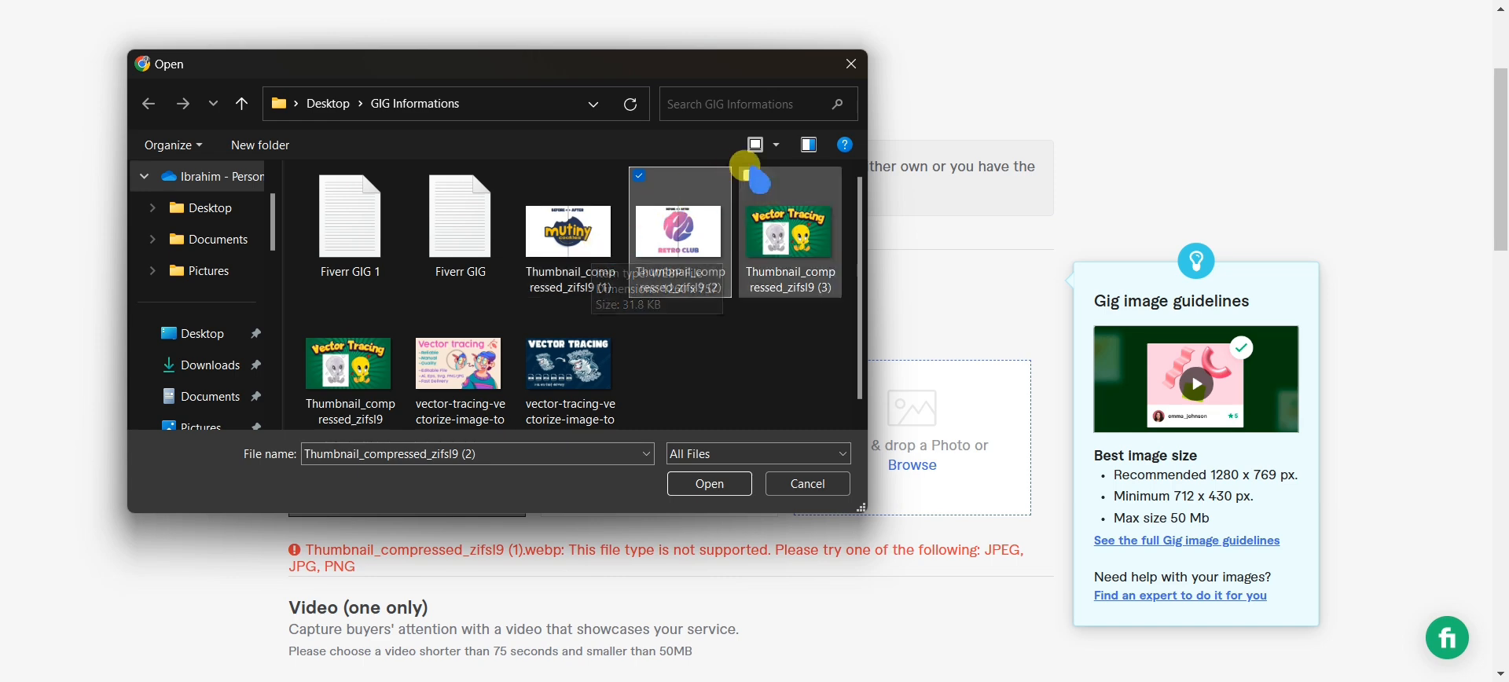
click(851, 64)
drag(448, 314, 563, 316)
Accept the declaration that the materials are your own work, then save the gallery and continue to the Publish stage
scroll(563, 322, down, 1)
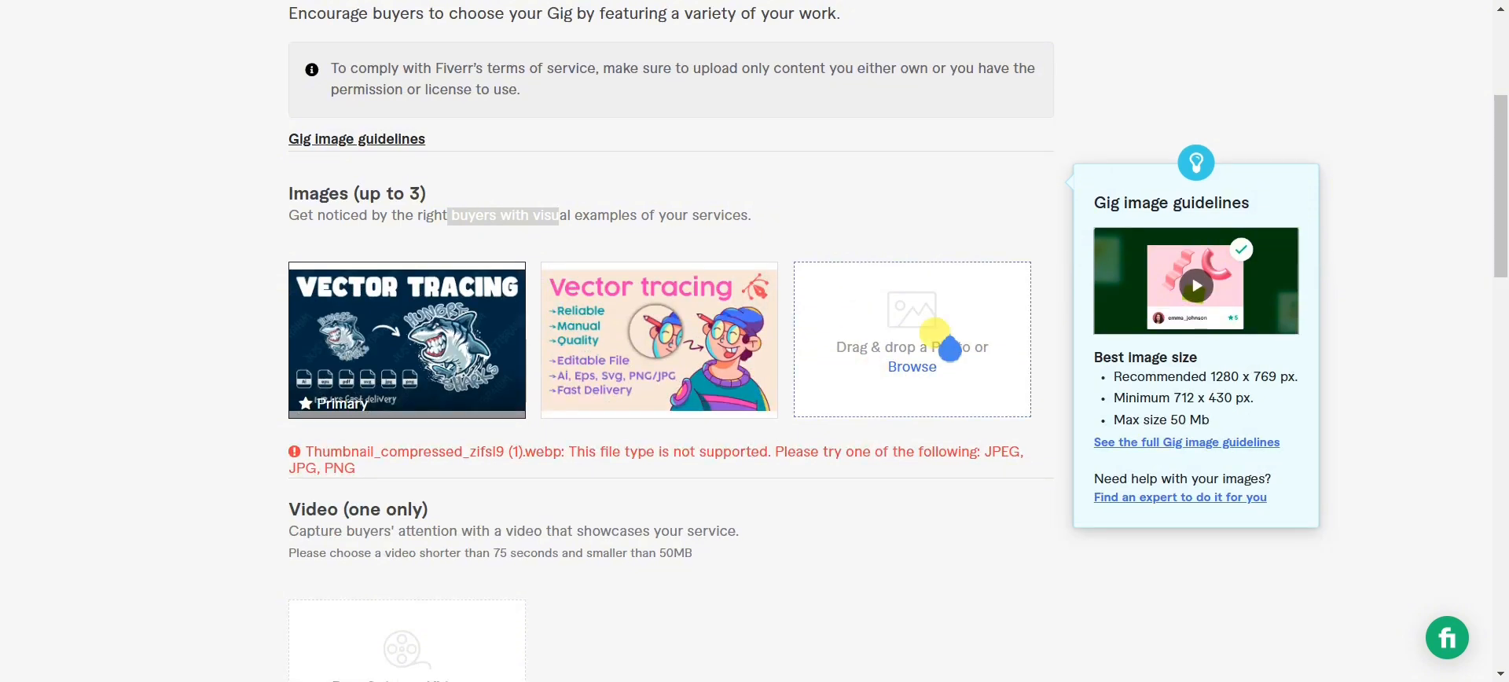
scroll(907, 361, down, 1)
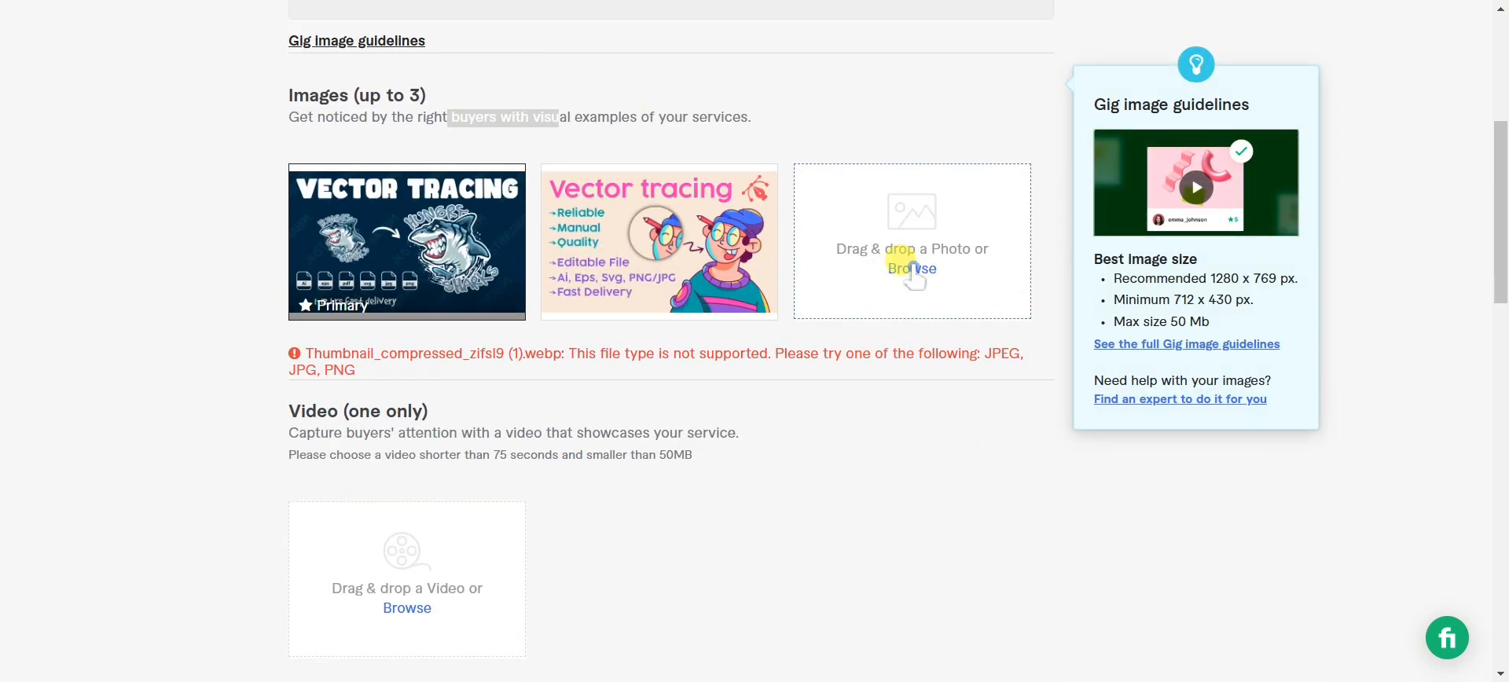
scroll(835, 320, down, 6)
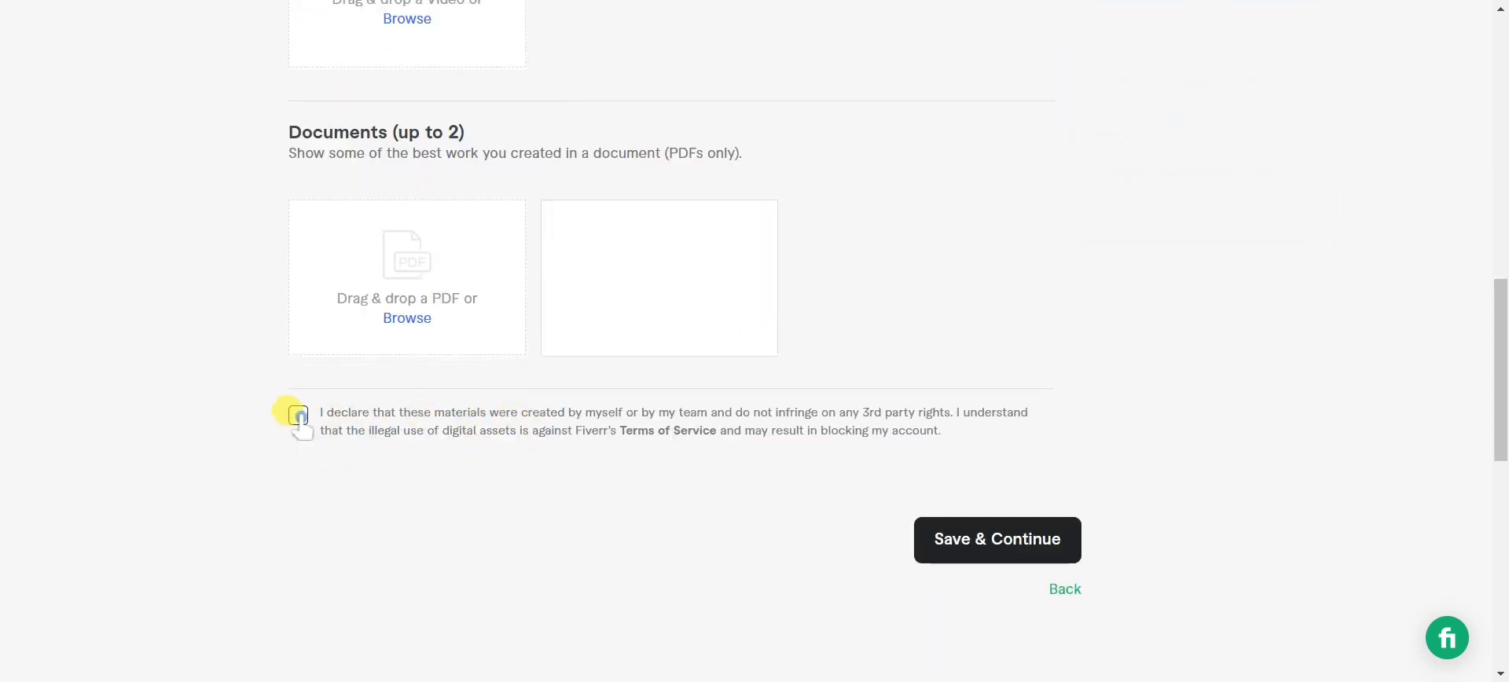
click(298, 416)
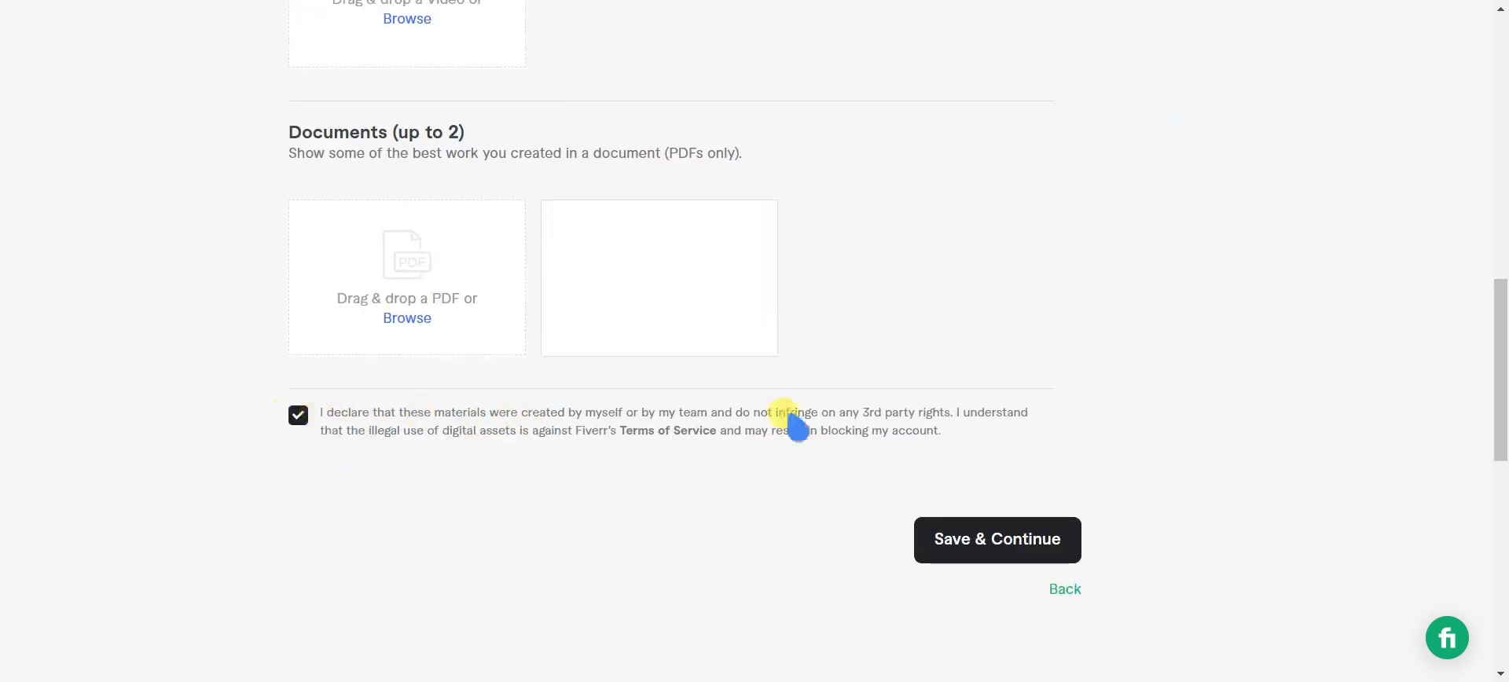
click(988, 550)
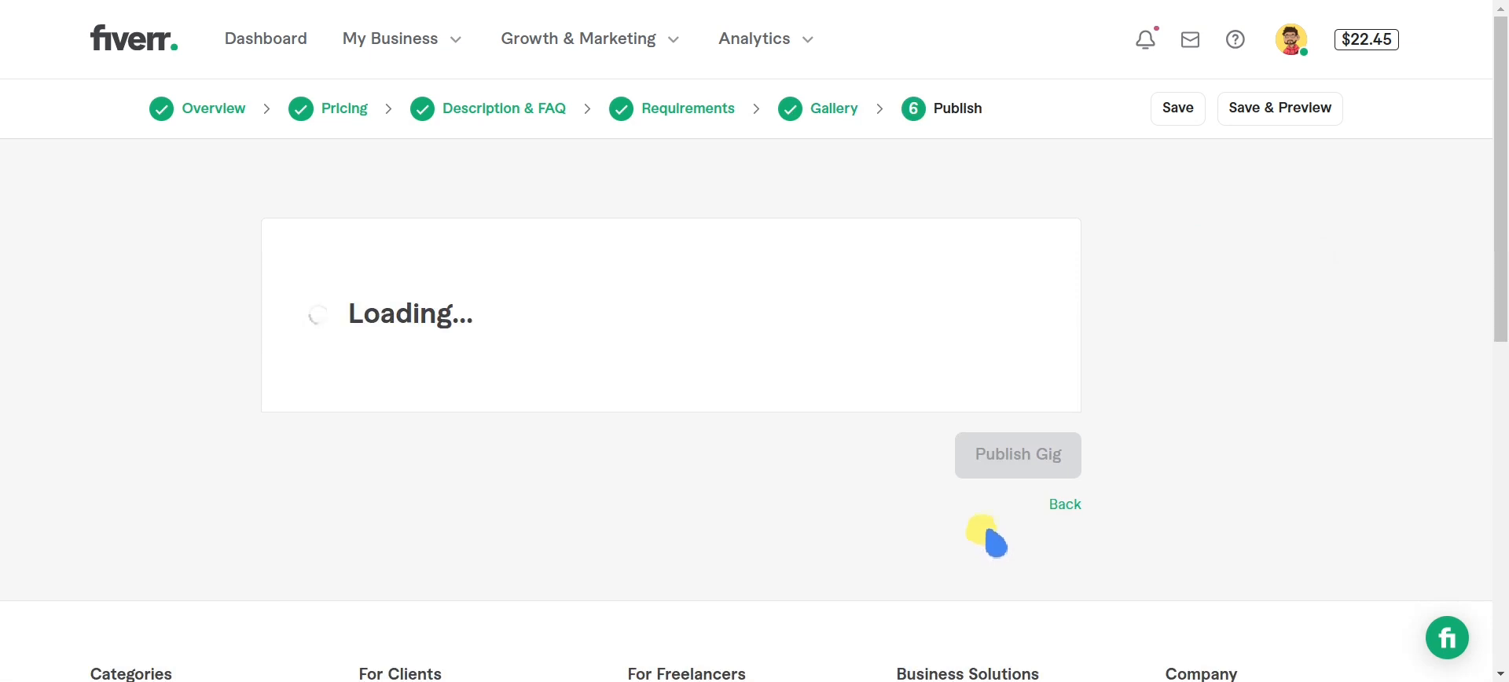
Publish the gig from the final Publish stage
drag(552, 498, 789, 503)
drag(479, 533, 884, 537)
scroll(1049, 582, down, 1)
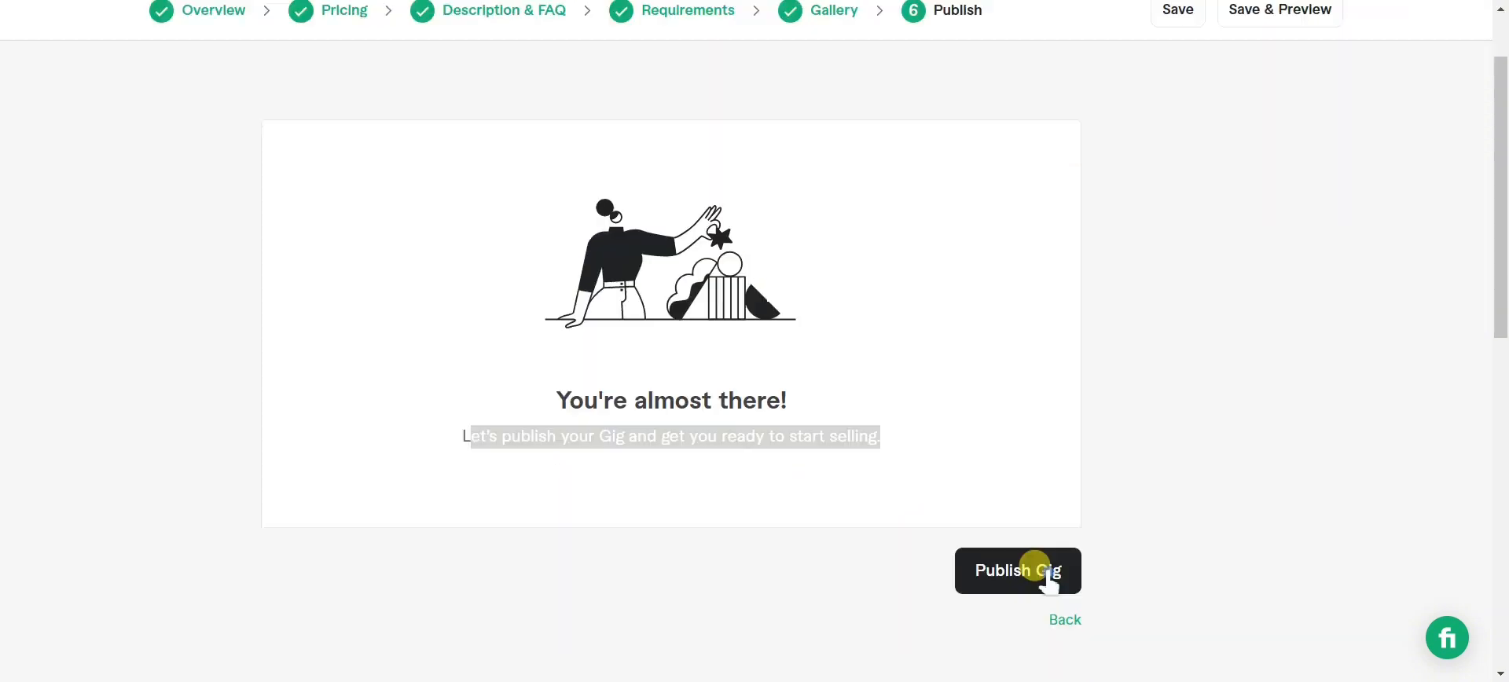
click(1006, 585)
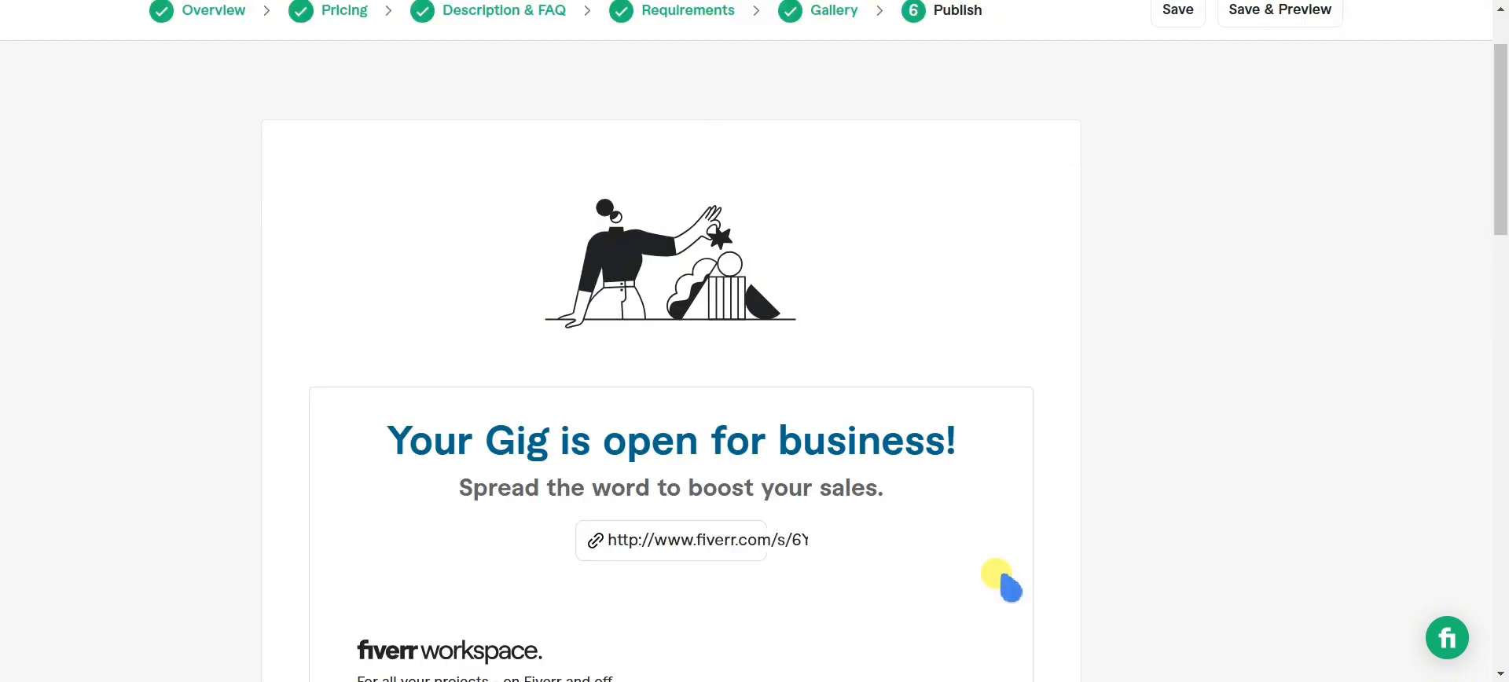
Save the published gig and open its preview page
scroll(971, 574, down, 1)
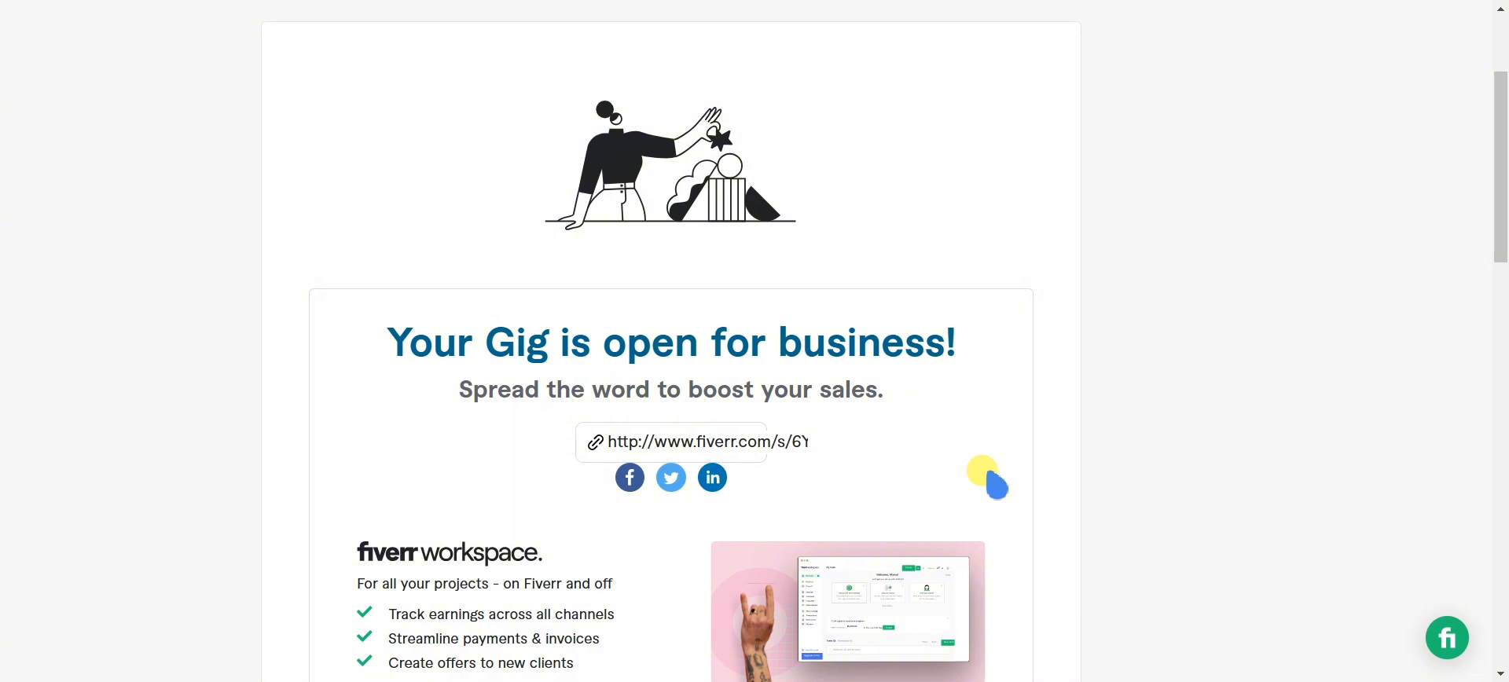
scroll(966, 436, up, 2)
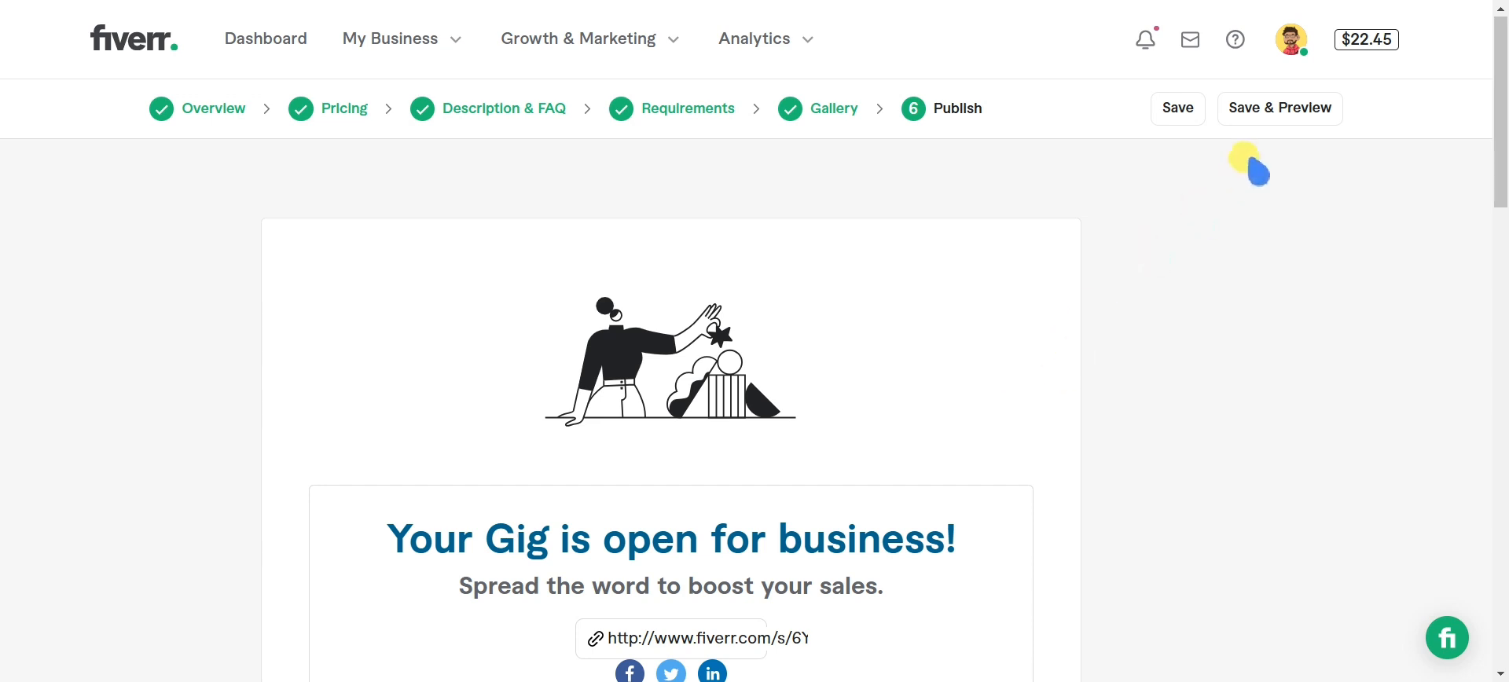
click(1260, 118)
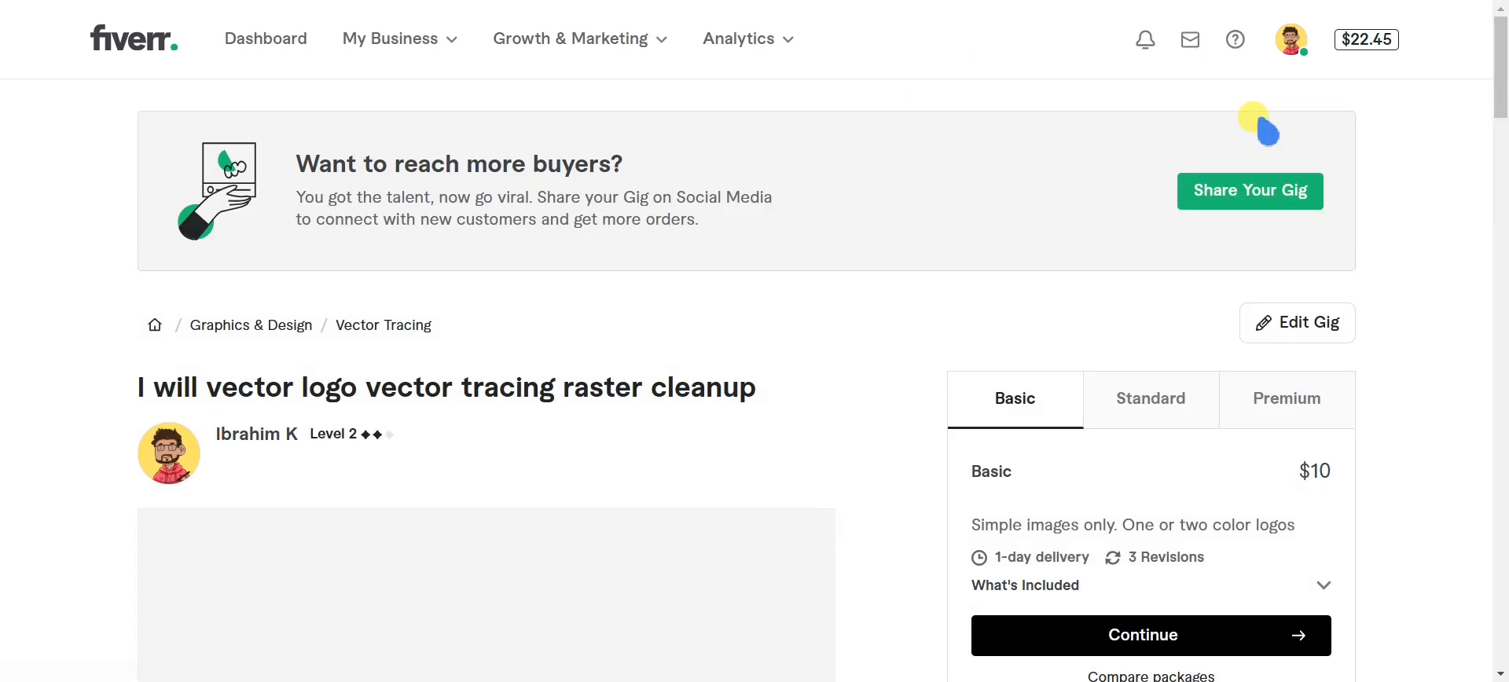
Review the live gig page, checking the second gallery image, the About this gig description and the list of provided files
scroll(809, 342, down, 2)
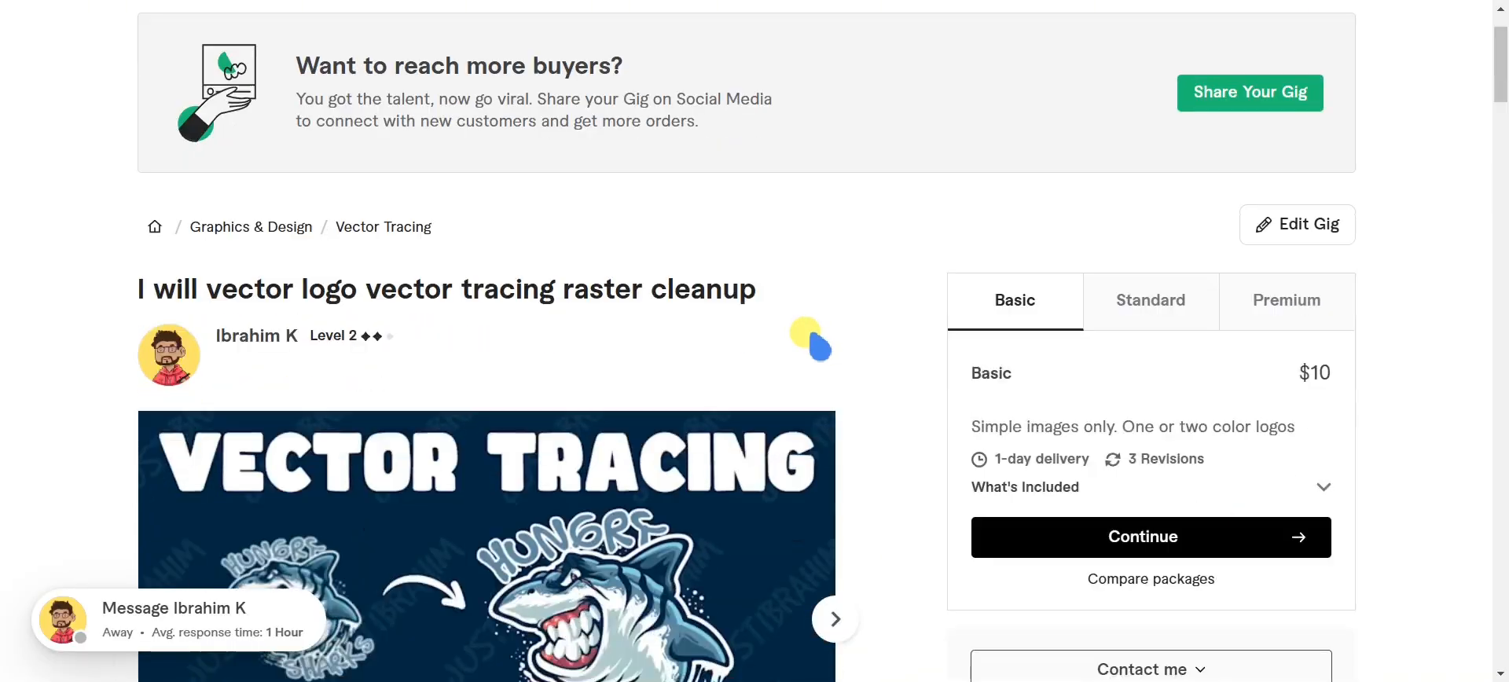
scroll(809, 342, down, 2)
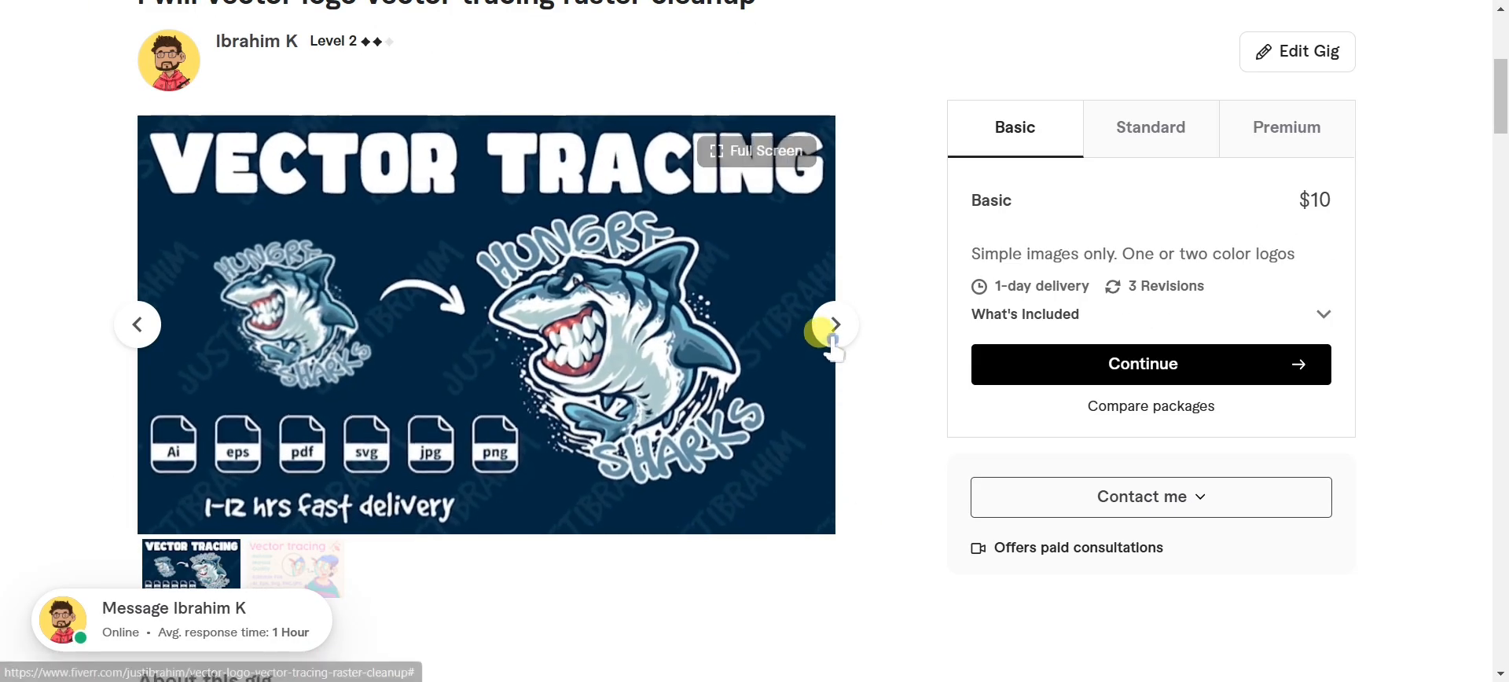
click(829, 334)
scroll(829, 342, down, 6)
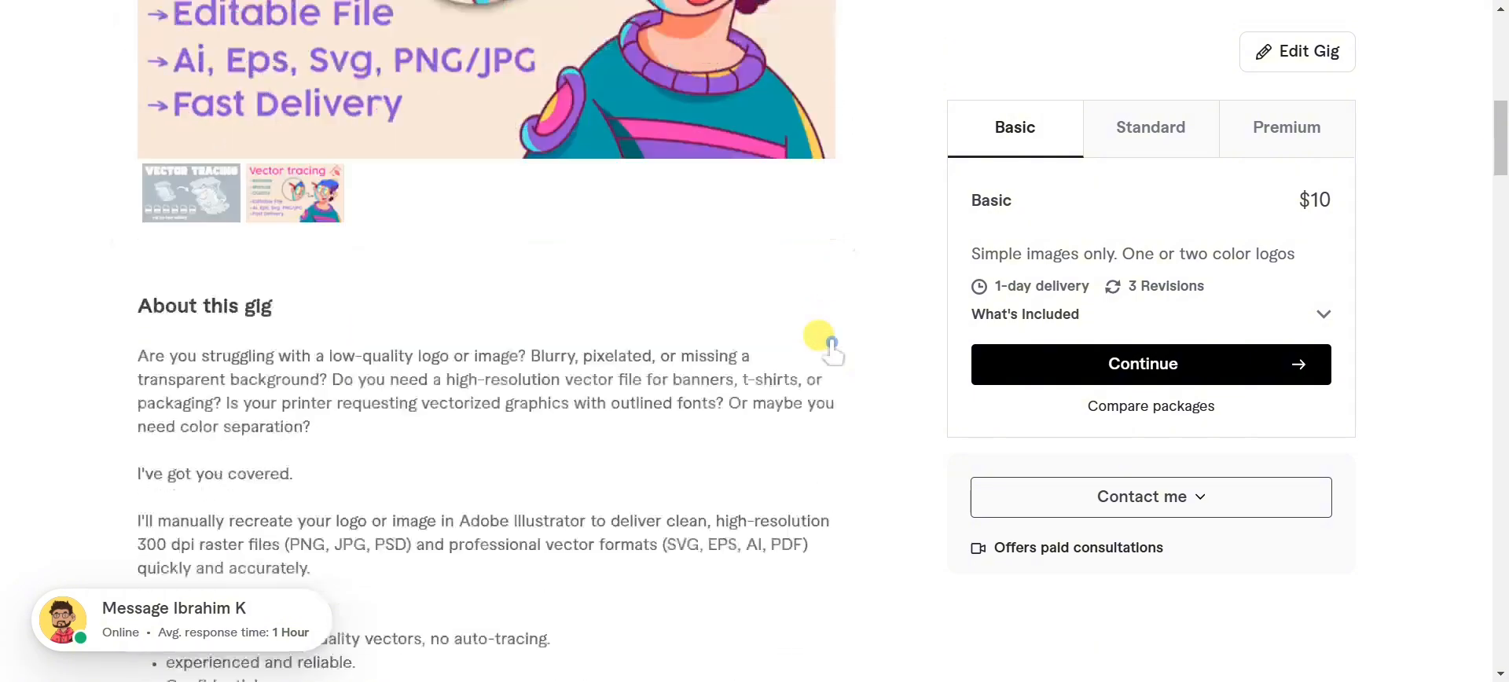
scroll(829, 345, down, 4)
scroll(829, 348, down, 7)
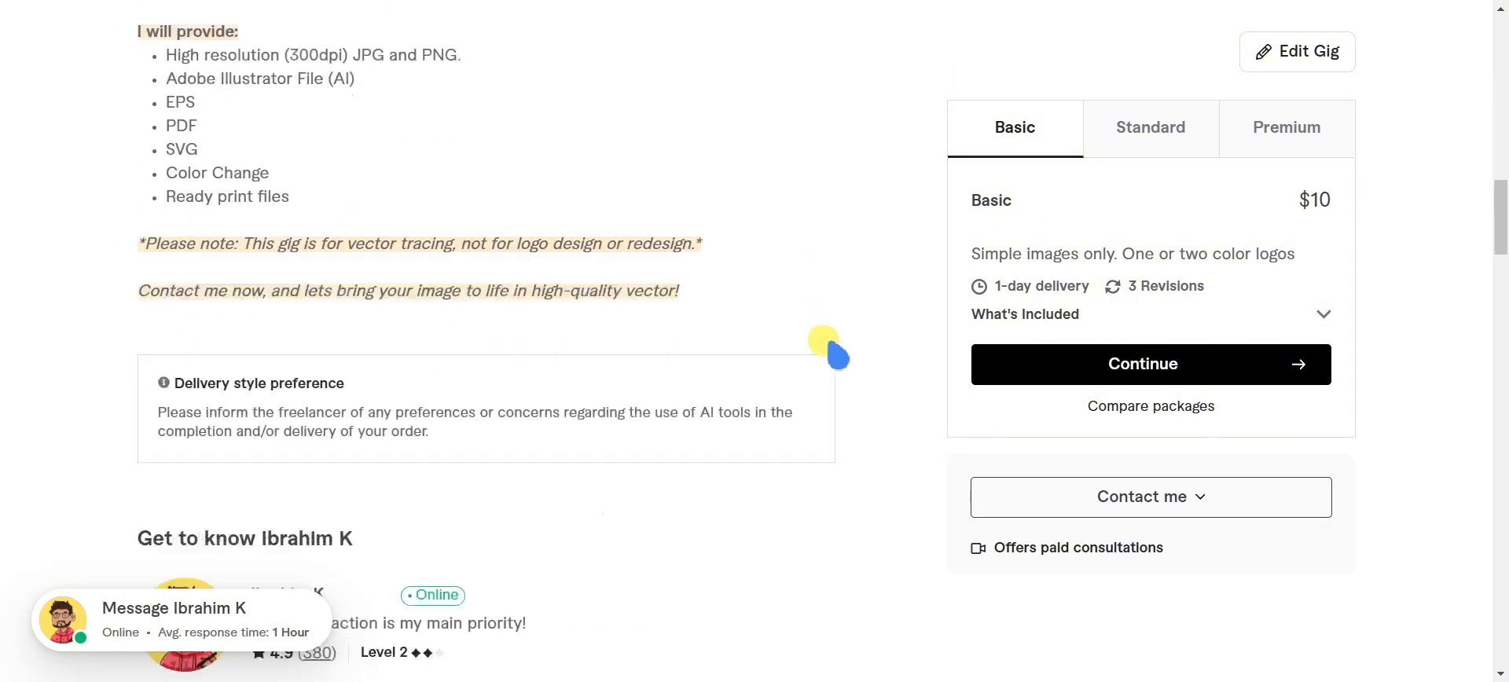
scroll(835, 339, up, 15)
scroll(853, 338, up, 5)
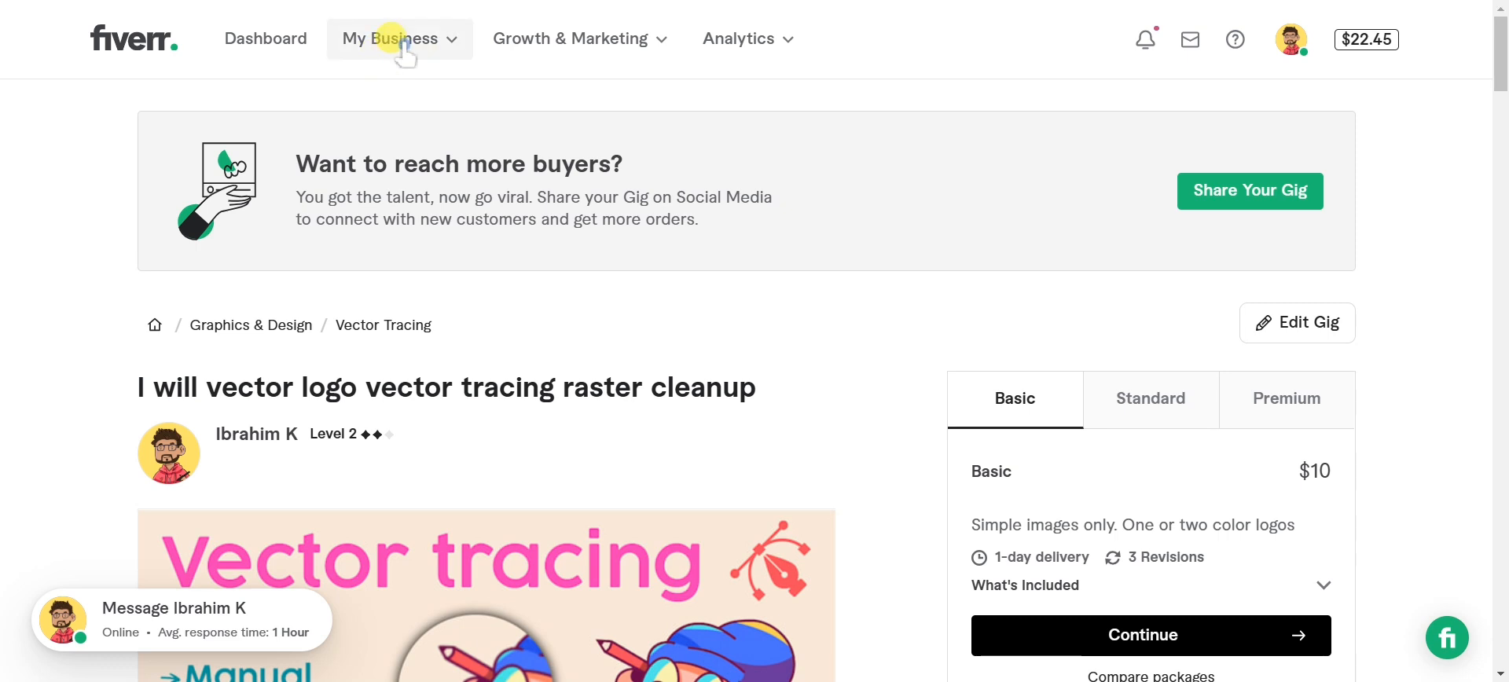
Open the list of your gigs and examine the impressions, clicks, orders and cancellations of the active gigs
click(429, 40)
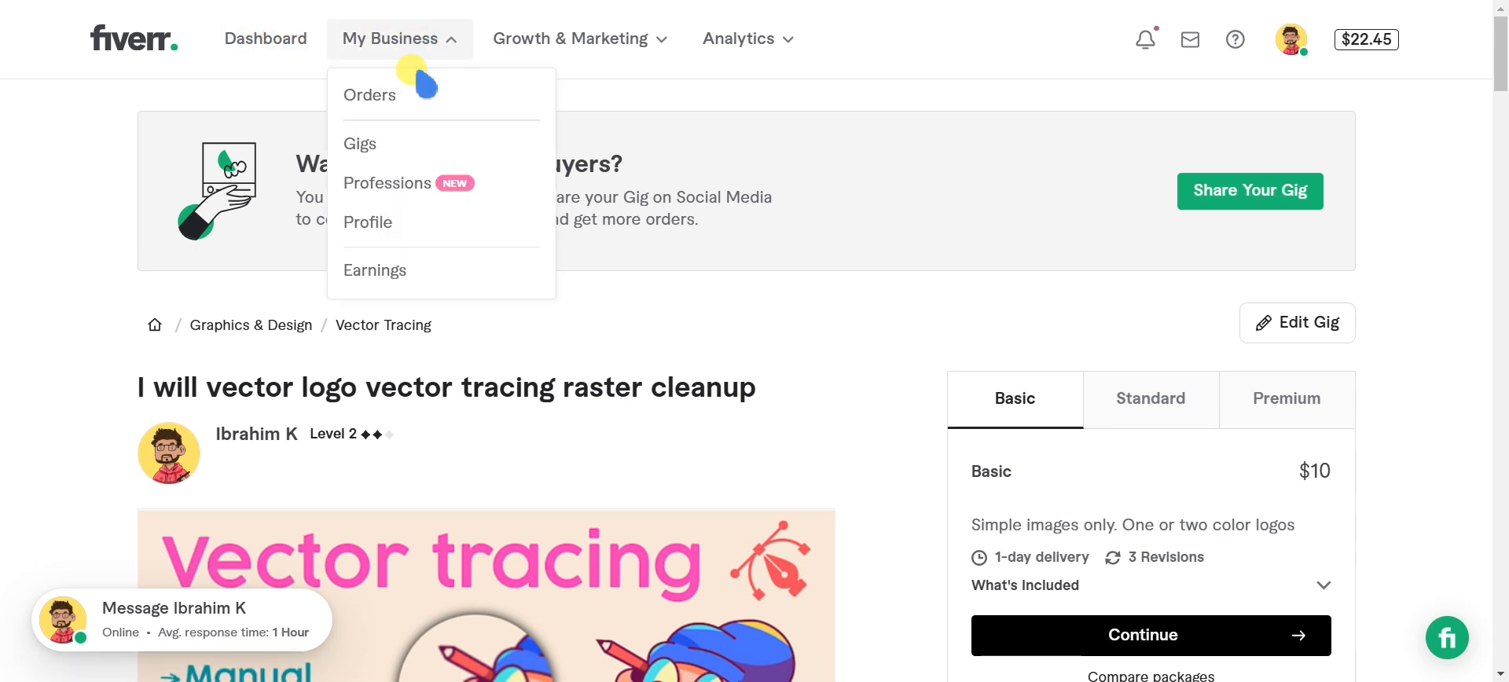
click(392, 149)
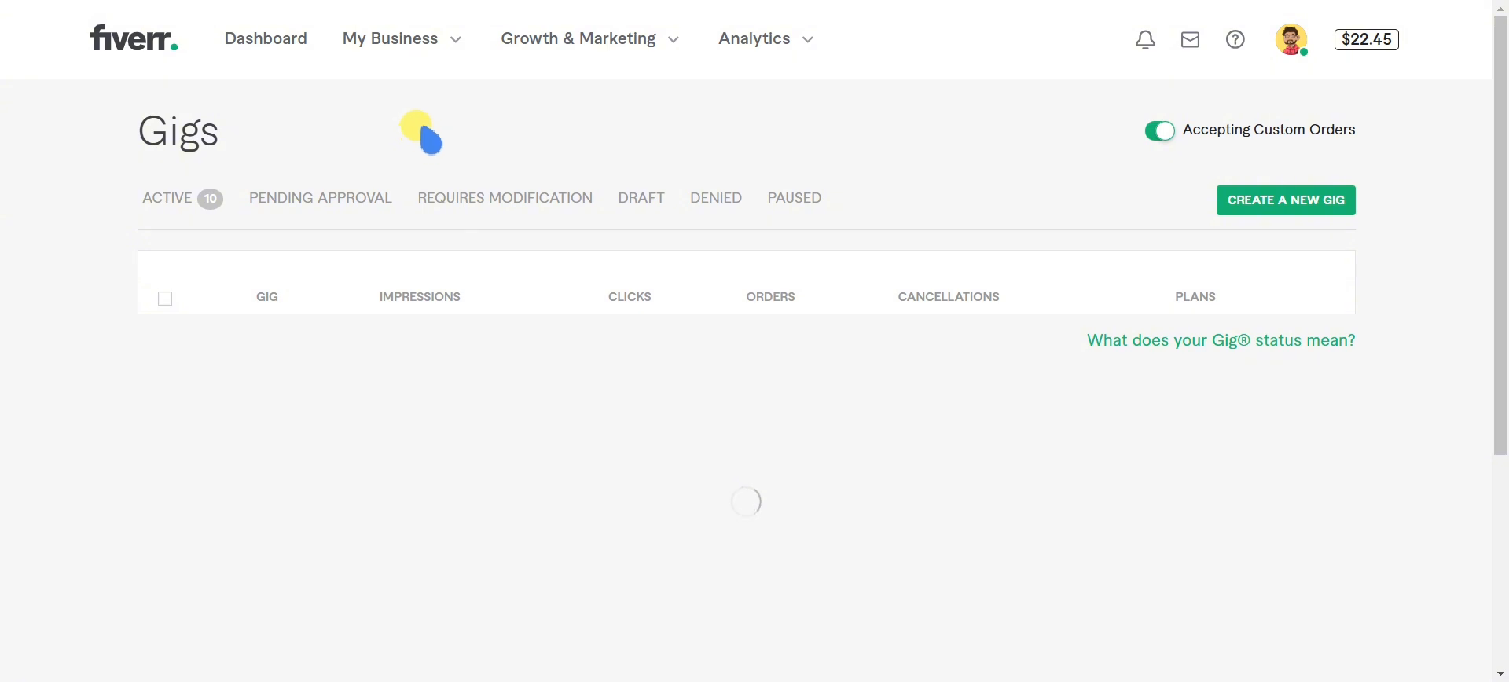
scroll(421, 130, down, 1)
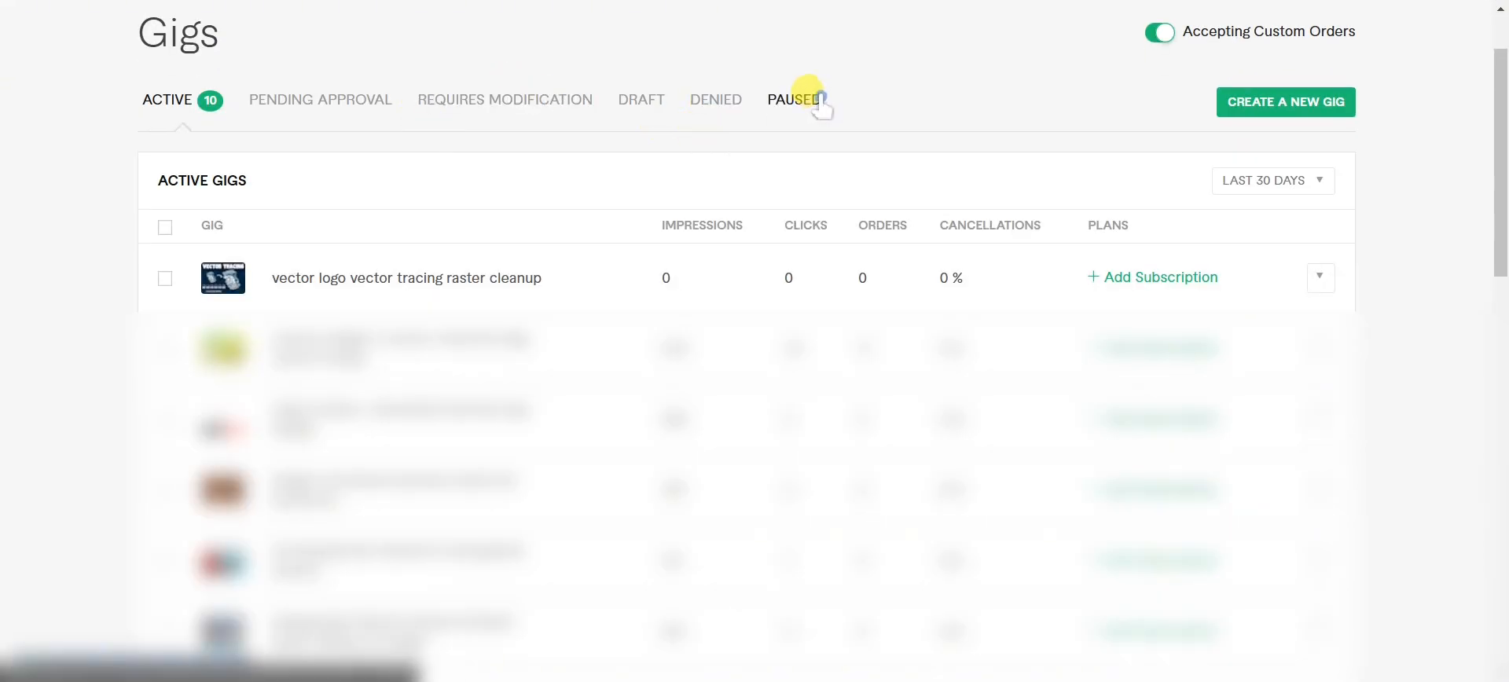
click(1282, 108)
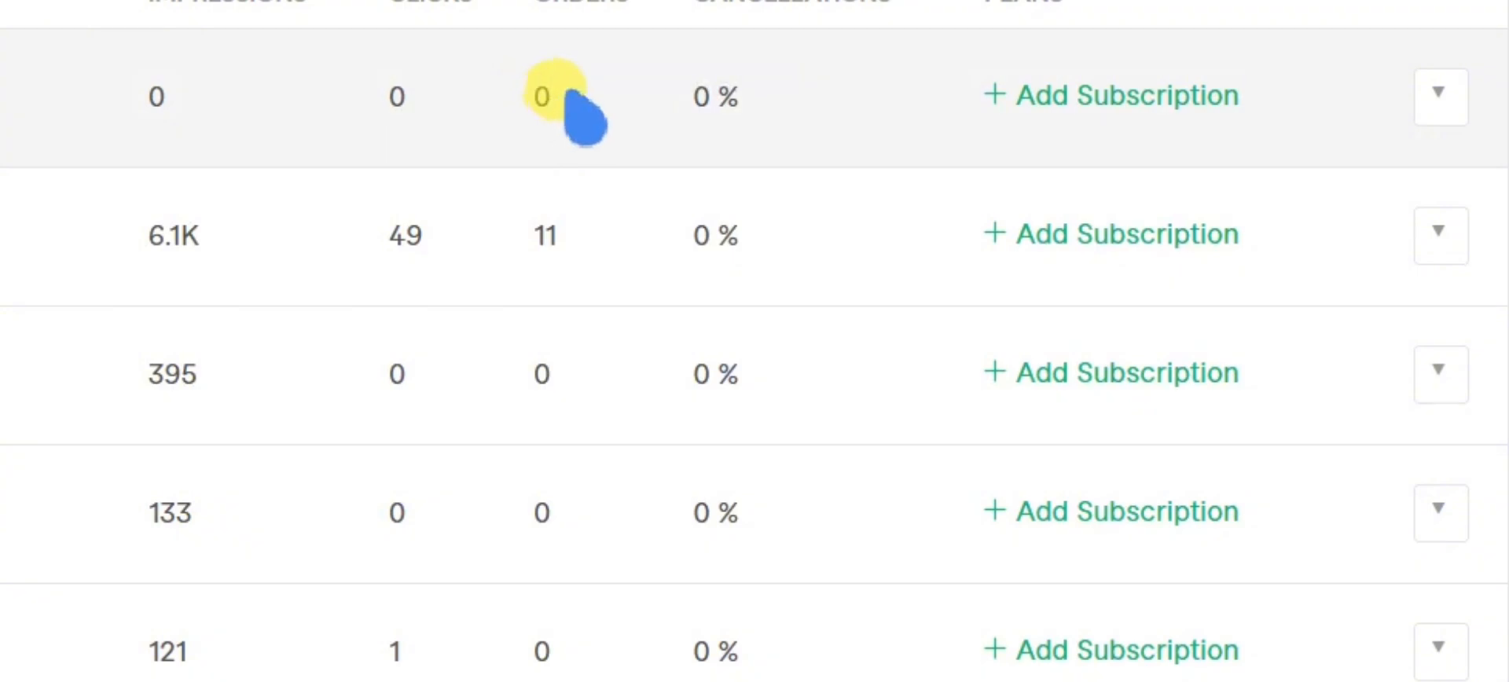
scroll(563, 118, down, 2)
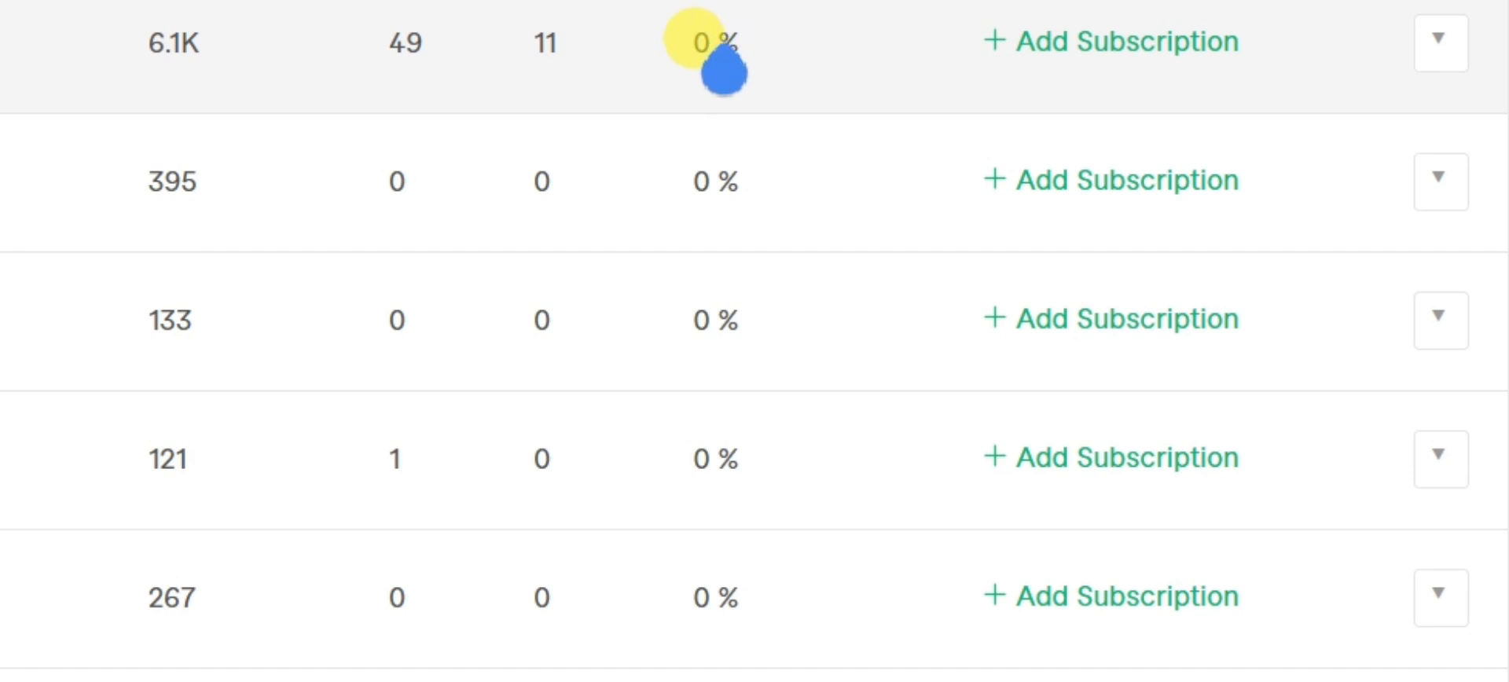
scroll(717, 65, up, 2)
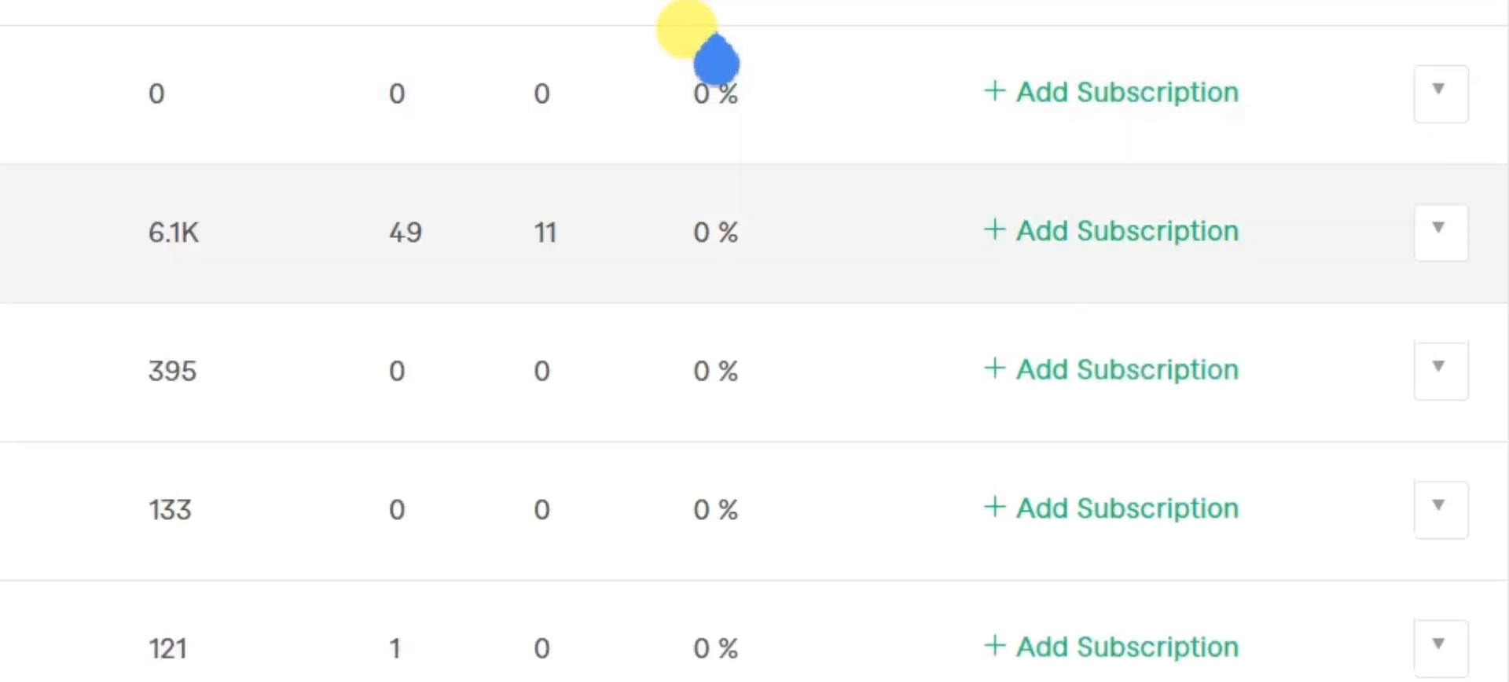
scroll(717, 64, up, 2)
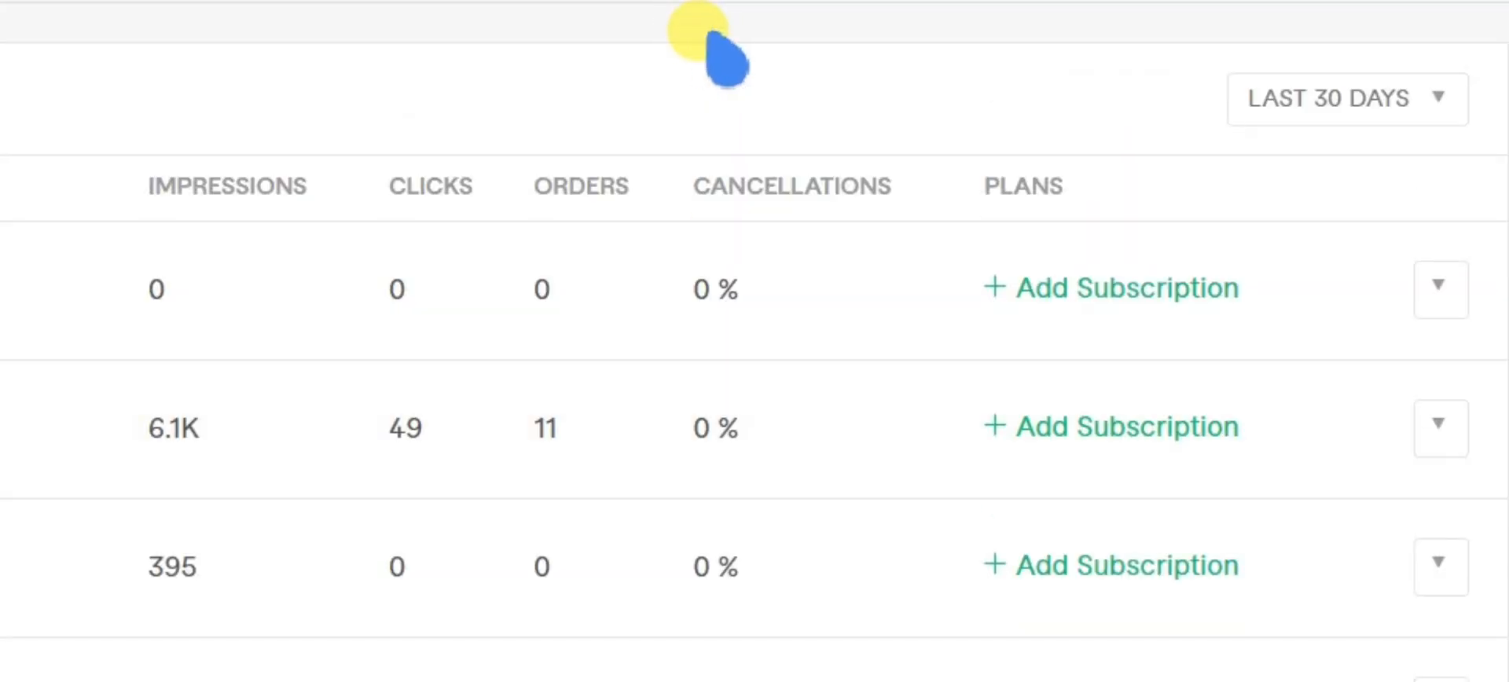